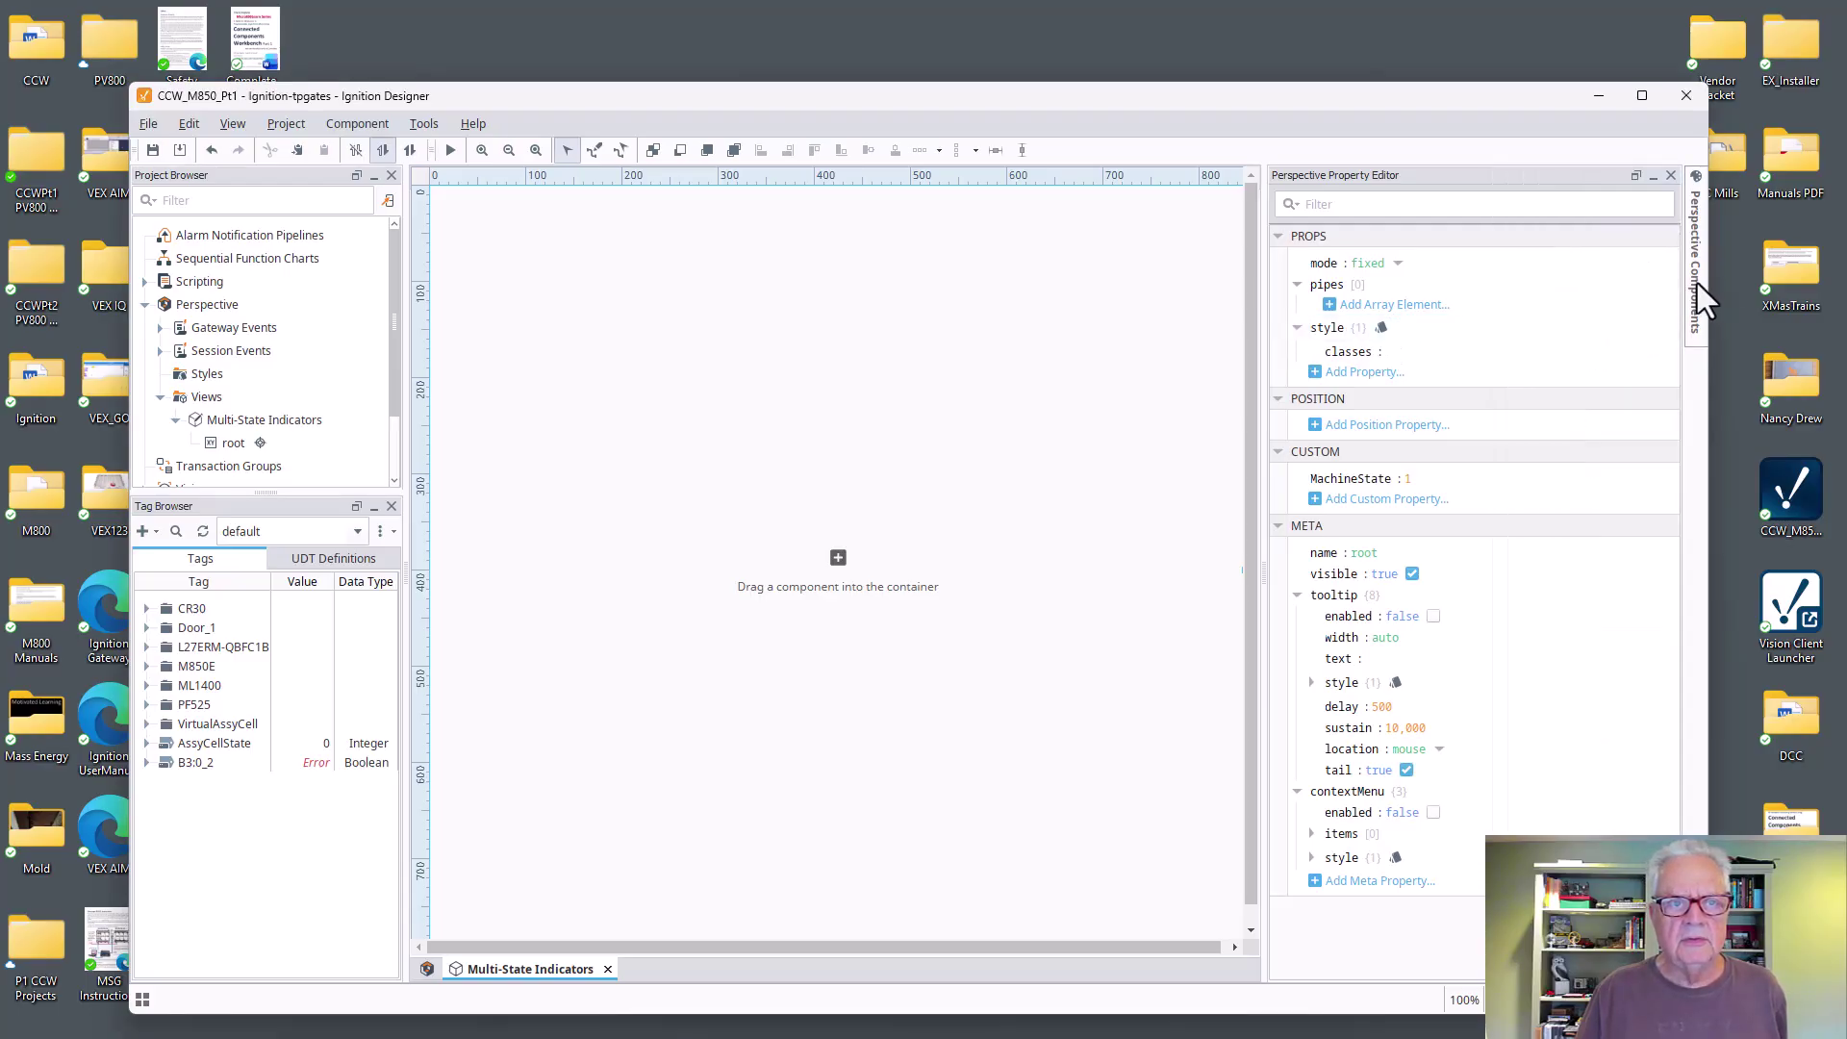
Step: Add a Drawing component to the Multi-State Indicators view's root container and open it in the Drawing Editor
{"action": "mouse_move", "coordinate": [1698, 283]}
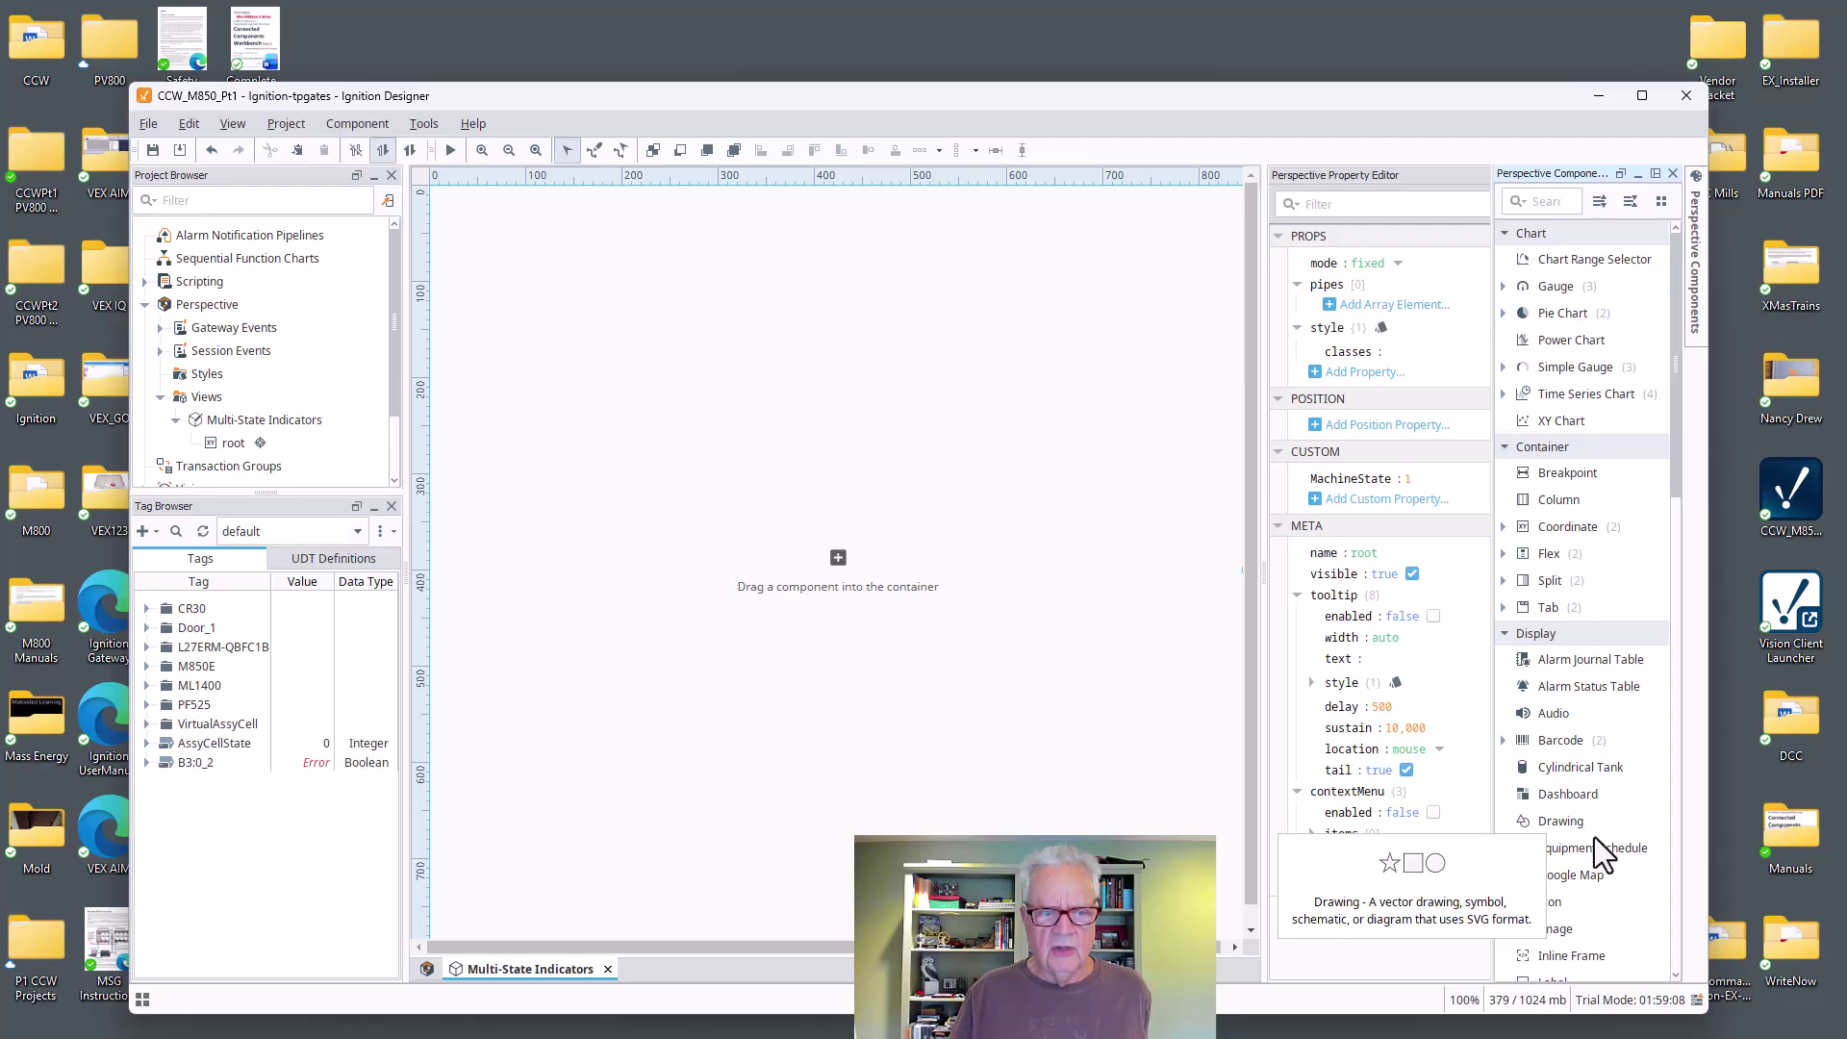
{"action": "mouse_move", "coordinate": [1568, 823]}
{"action": "left_mouse_down"}
{"action": "mouse_move", "coordinate": [1491, 808]}
{"action": "mouse_move", "coordinate": [1020, 552]}
{"action": "mouse_move", "coordinate": [916, 441]}
{"action": "mouse_move", "coordinate": [872, 431]}
{"action": "left_mouse_up"}
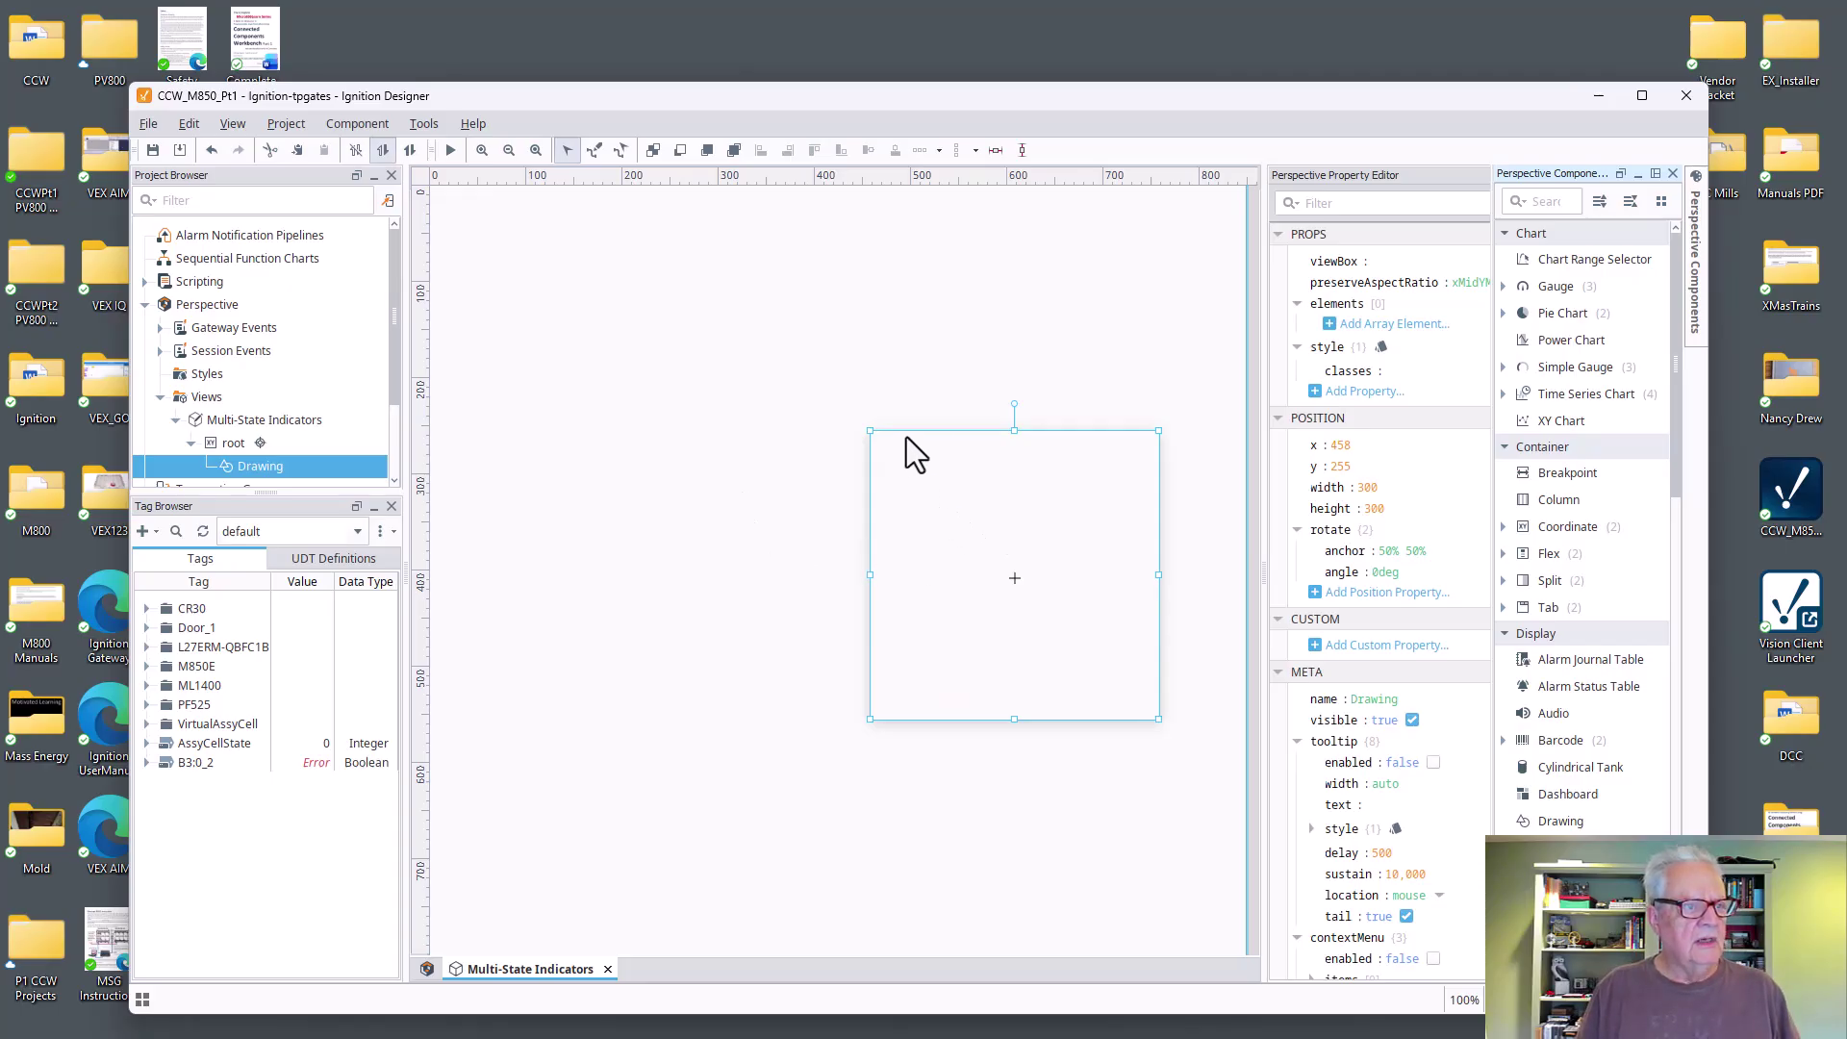
{"action": "double_click", "coordinate": [978, 498]}
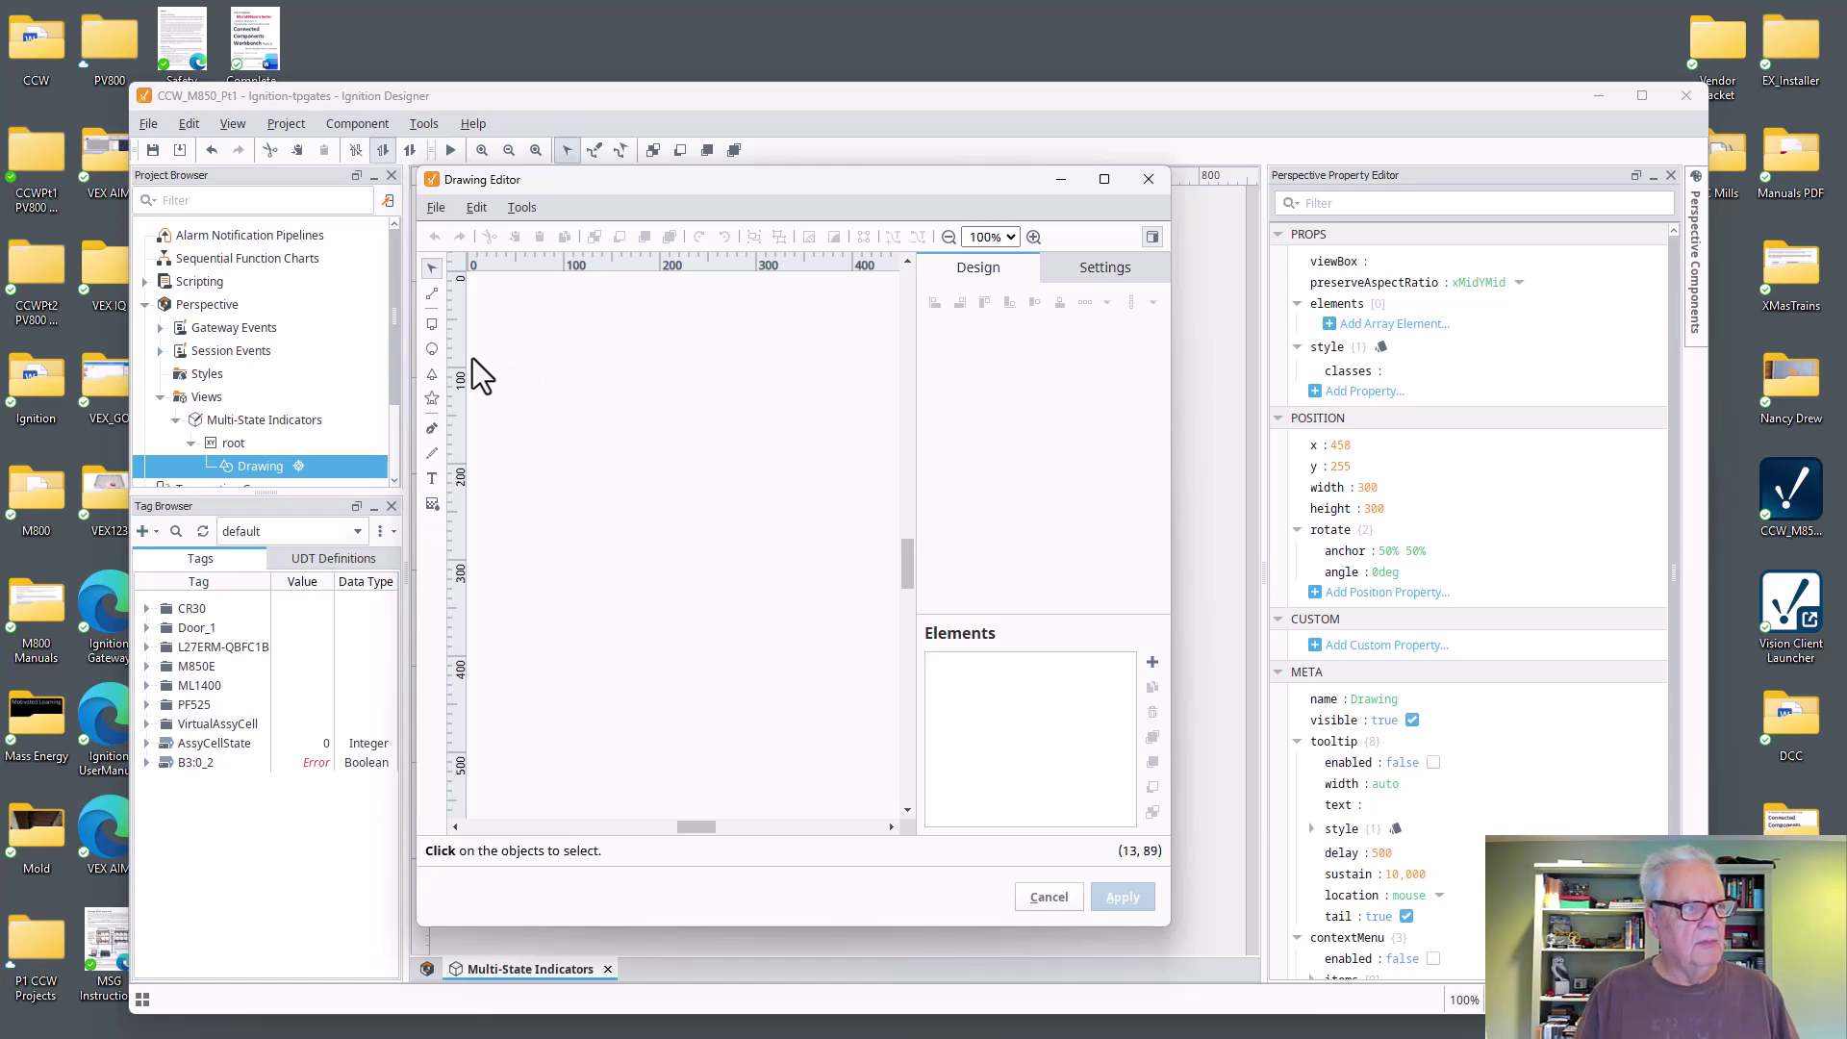
Step: Draw an ellipse about 70 by 76 near the canvas's upper-left corner, and set its width and height to 75
{"action": "left_click", "coordinate": [431, 350]}
{"action": "left_click_drag", "start_coordinate": [491, 311], "coordinate": [566, 385]}
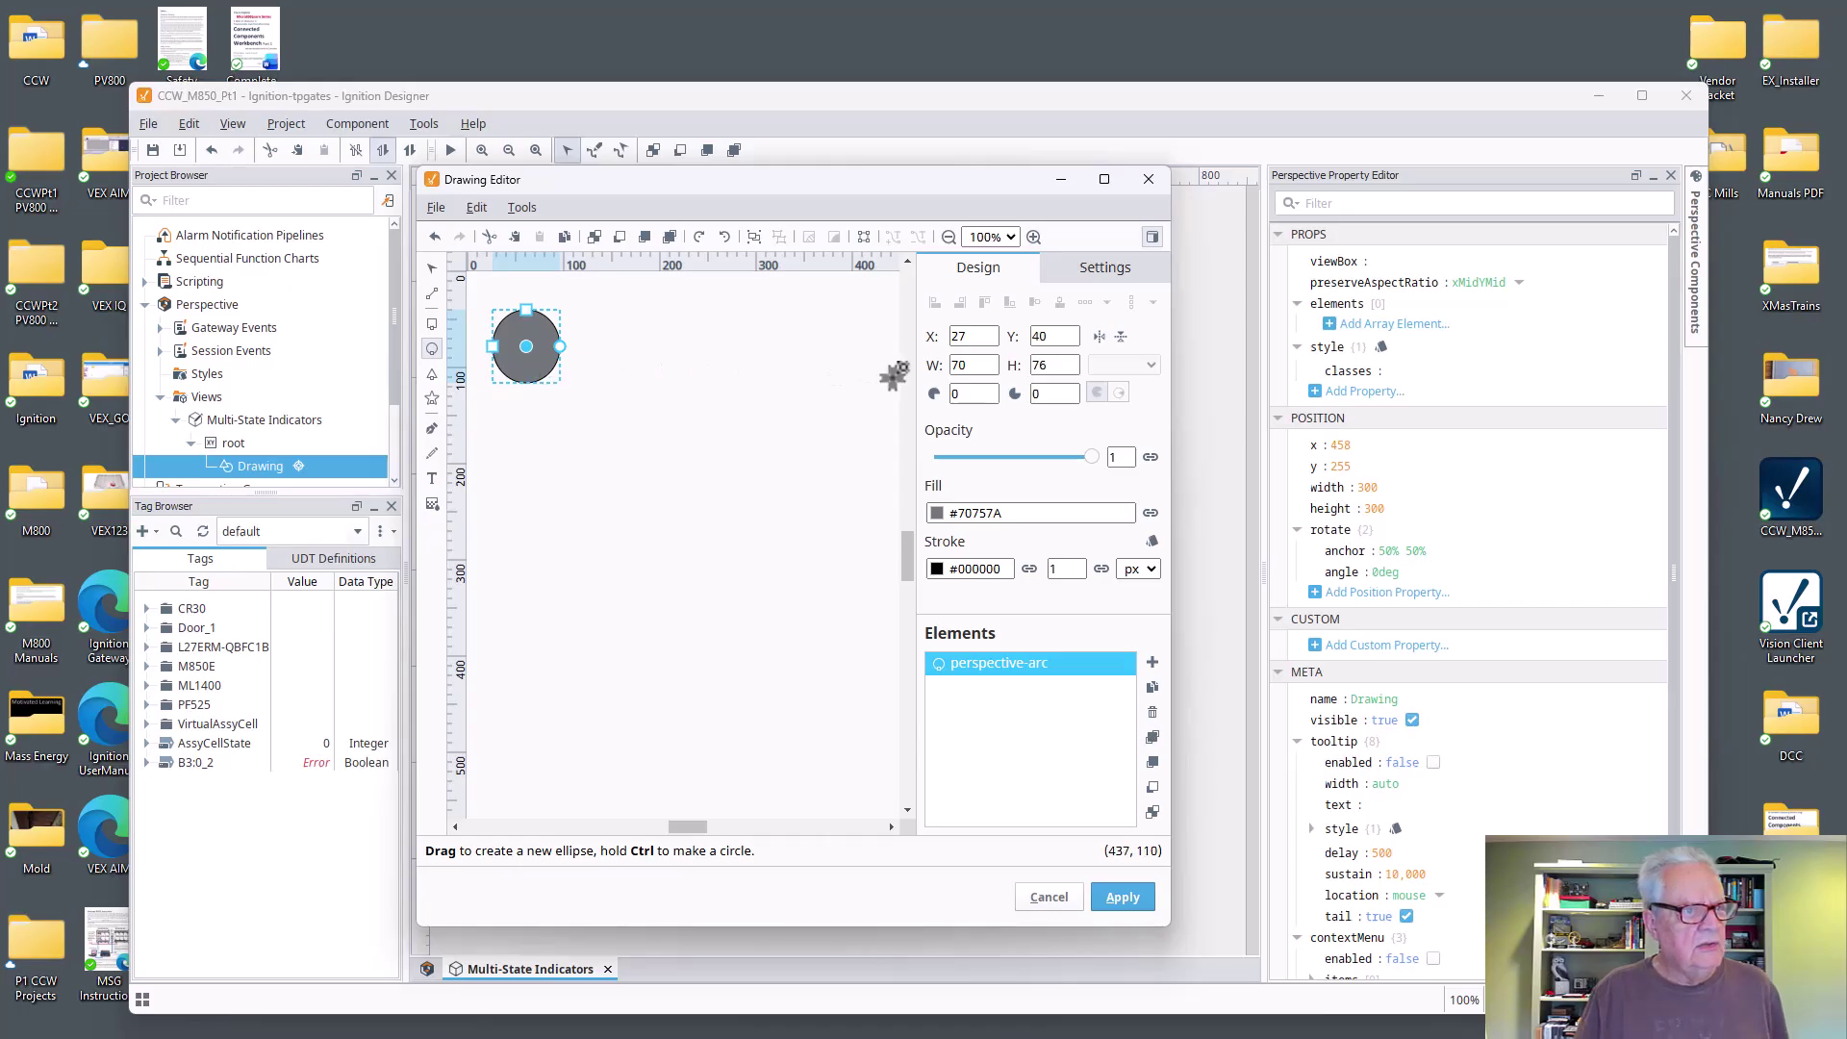
{"action": "left_click", "coordinate": [970, 368]}
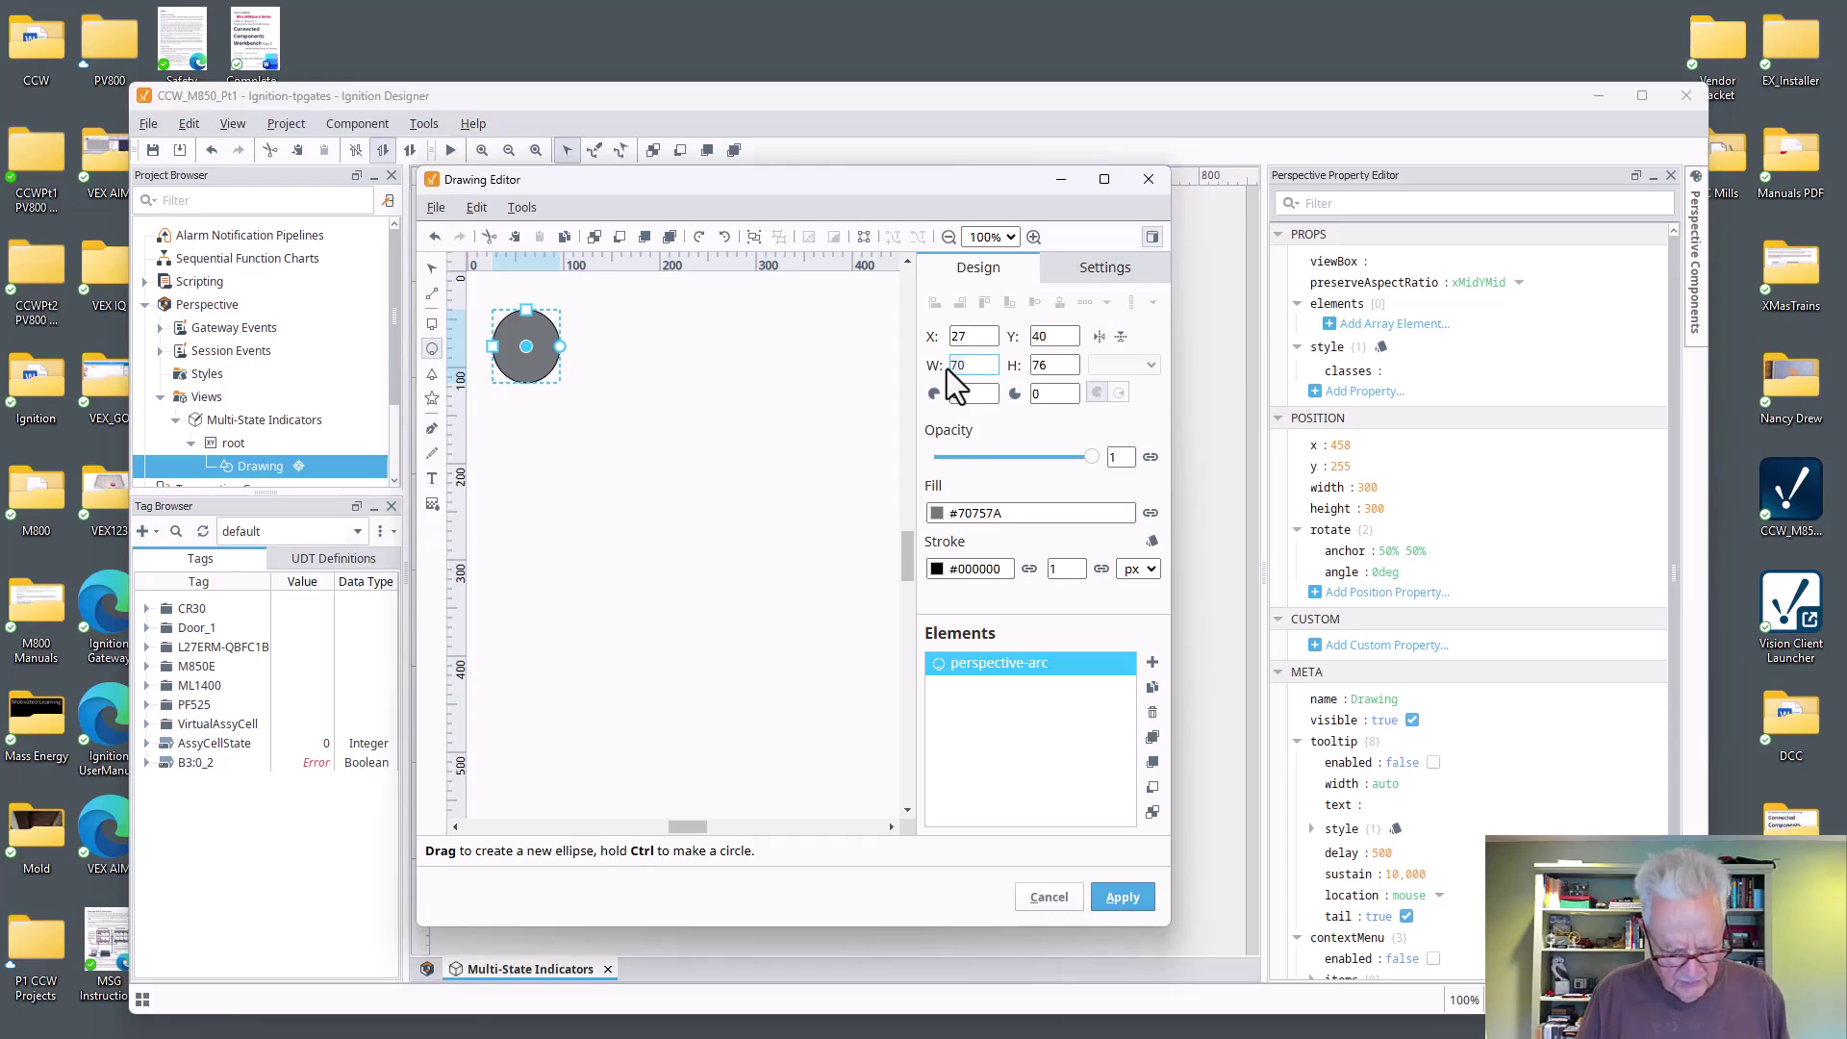
{"action": "type", "text": "75"}
{"action": "key", "text": "Return"}
{"action": "left_click", "coordinate": [1053, 367]}
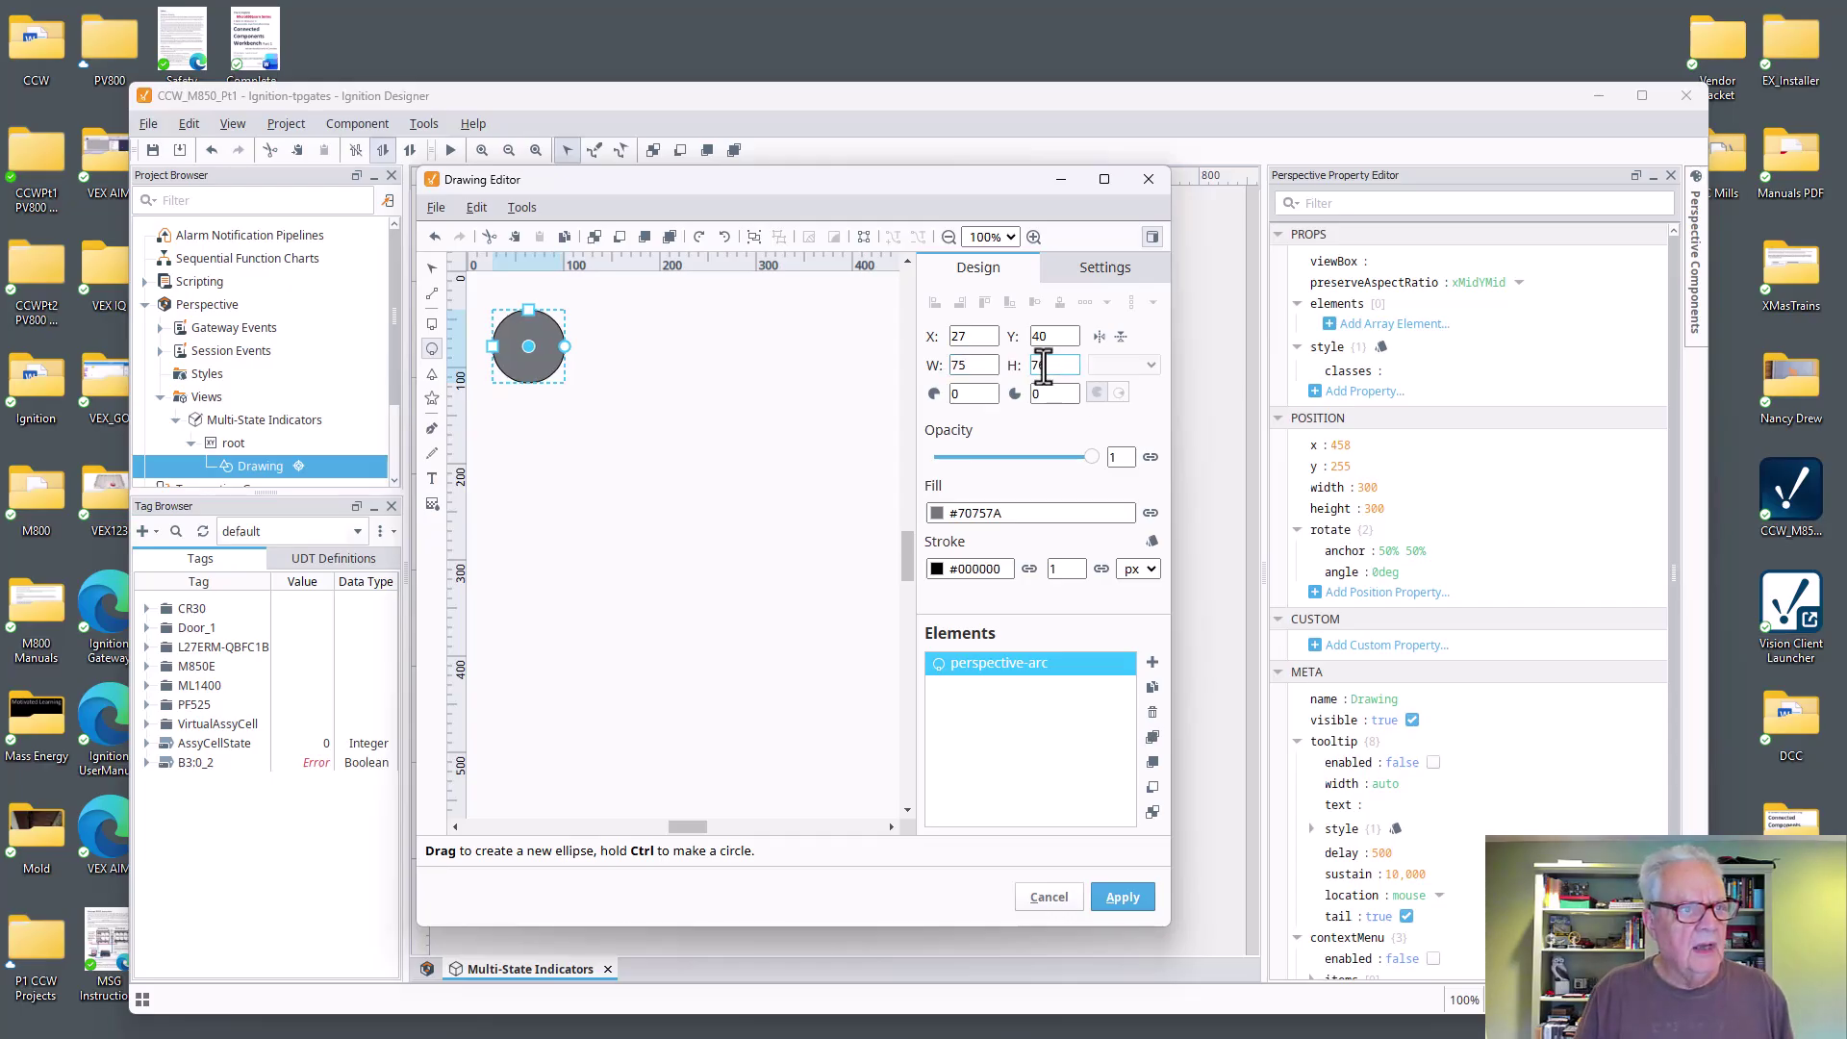
{"action": "key", "text": "BackSpace"}
{"action": "type", "text": "5"}
{"action": "key", "text": "Return"}
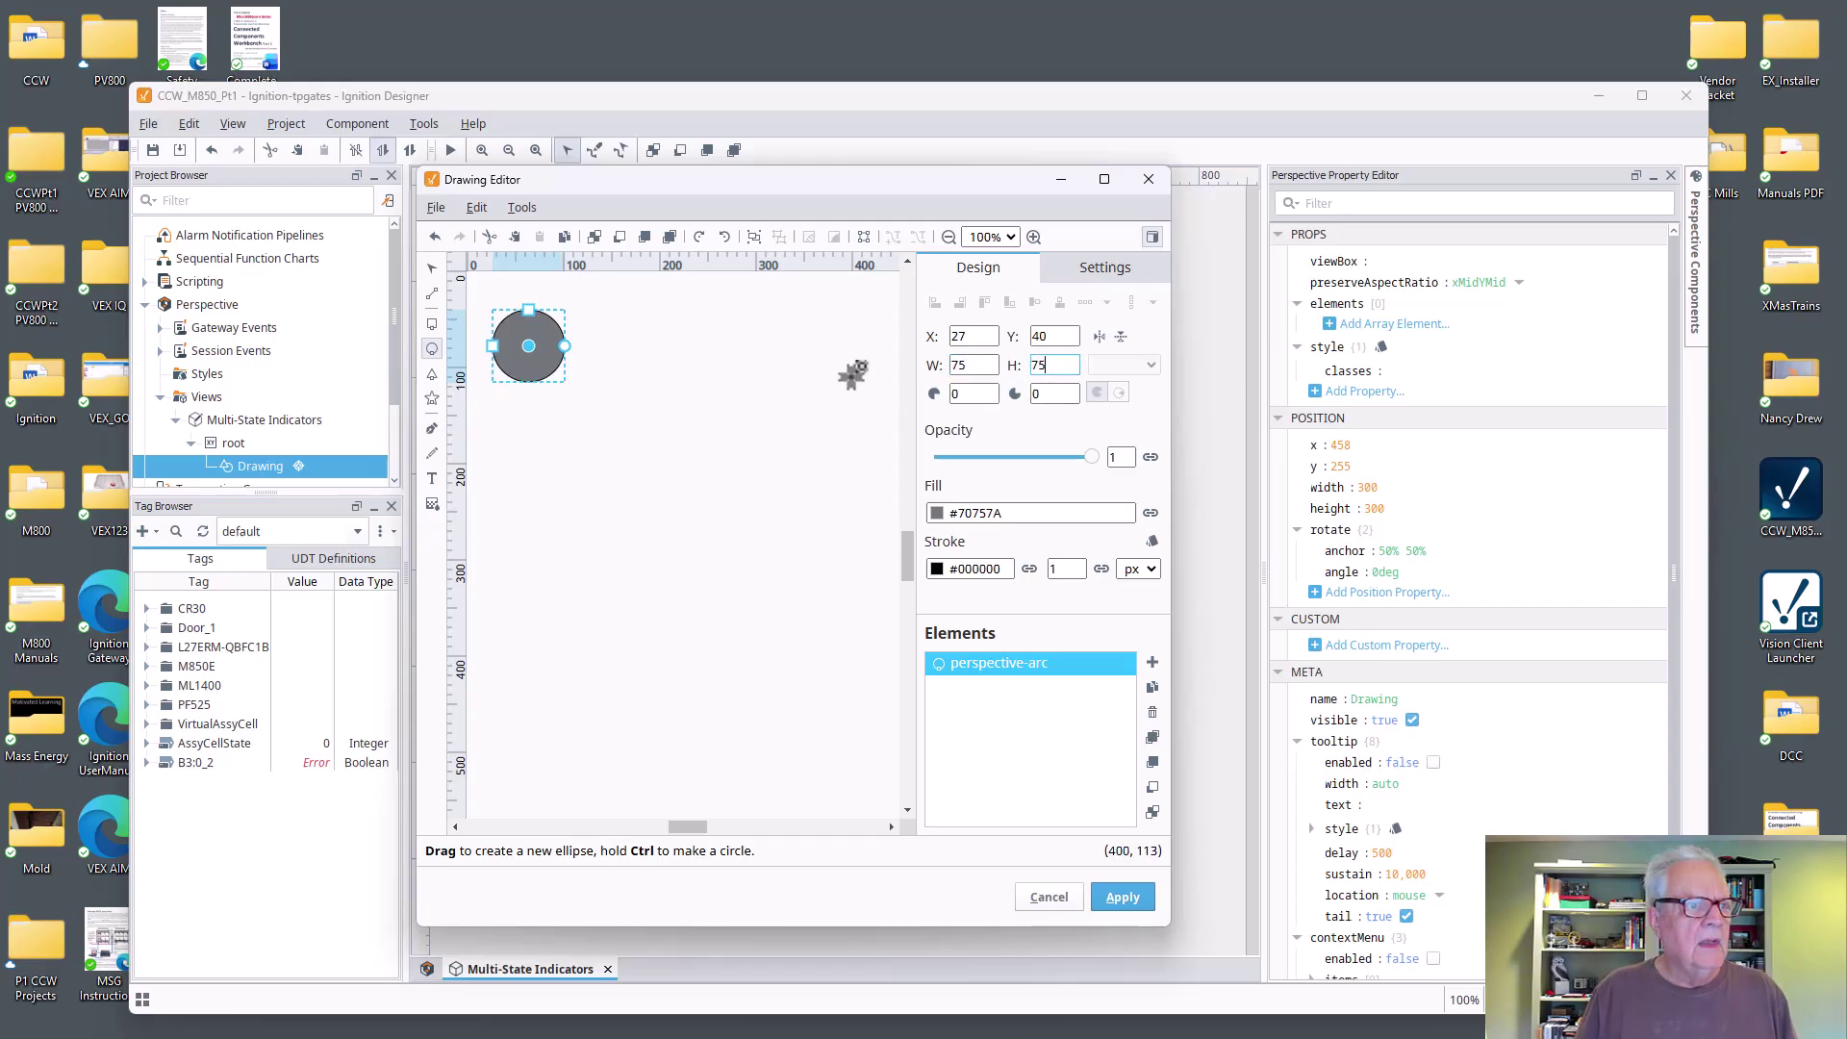
Step: Position the circle at X 5, Y 5 and apply the drawing to the component
{"action": "left_click", "coordinate": [966, 339]}
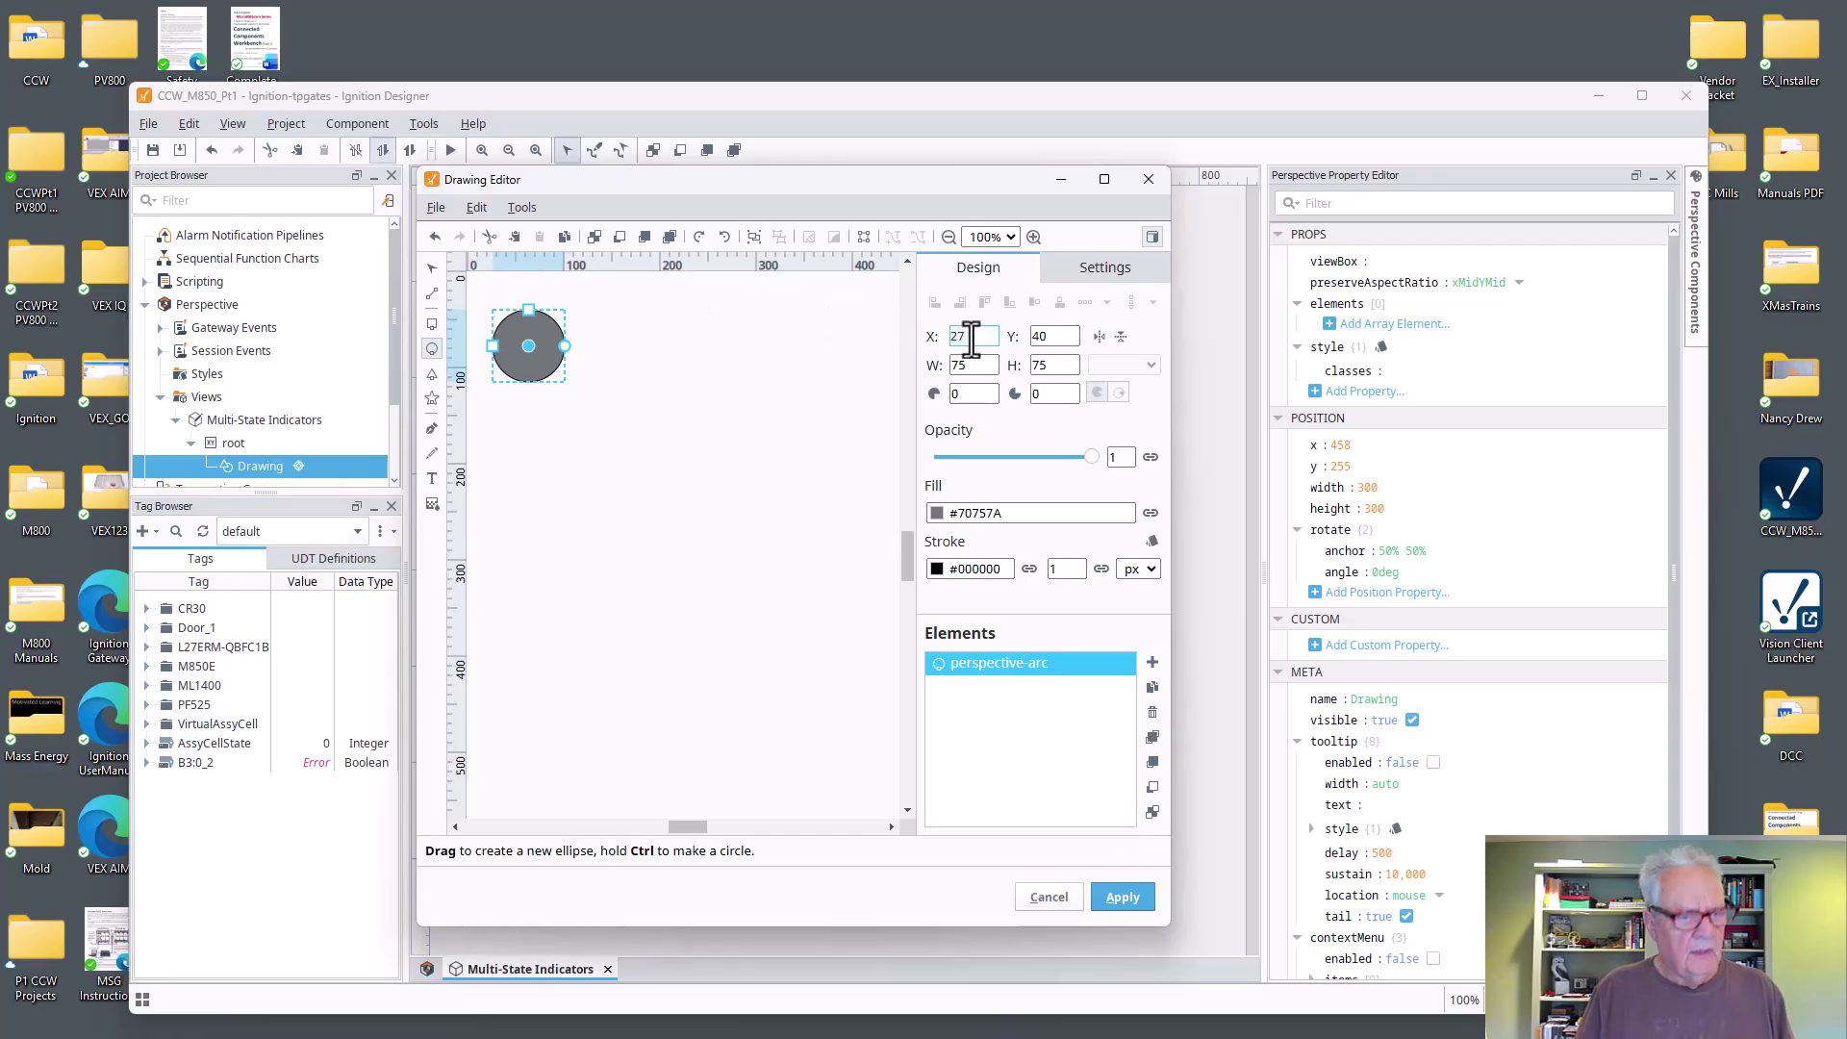
{"action": "type", "text": "5"}
{"action": "left_click", "coordinate": [1056, 336]}
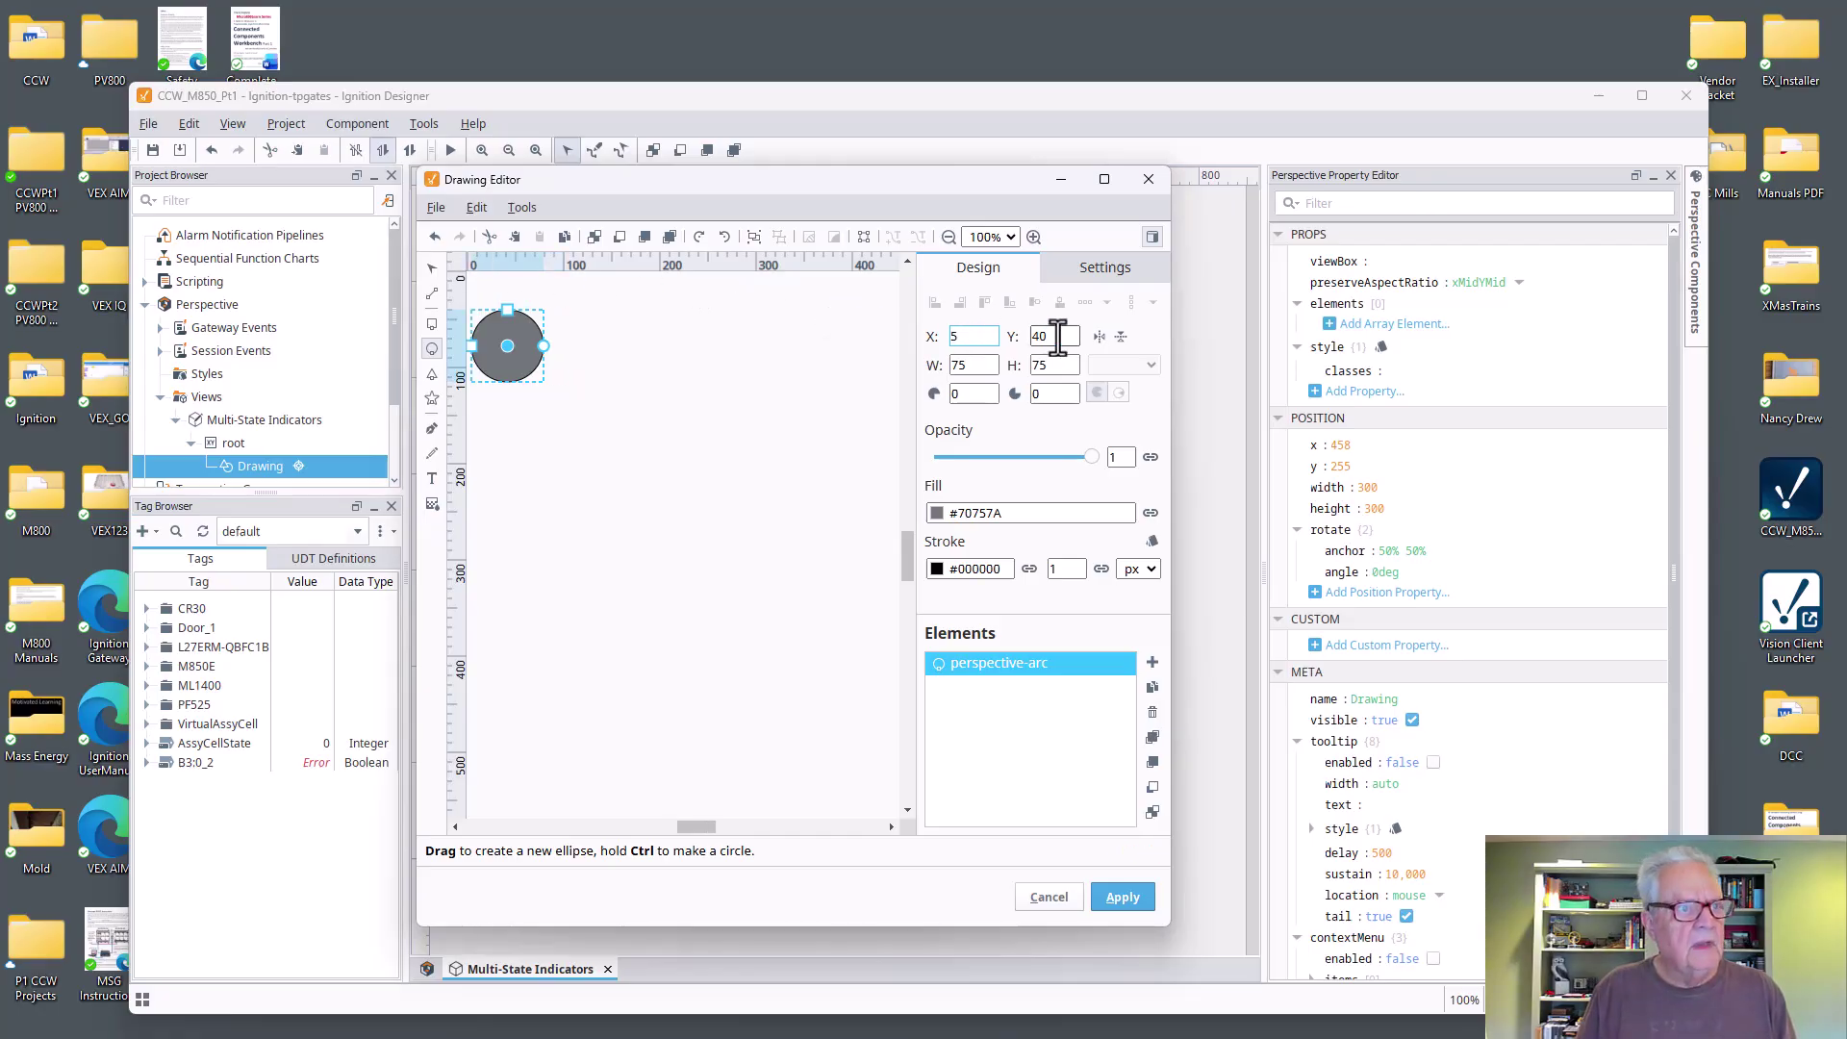
{"action": "type", "text": "5"}
{"action": "key", "text": "Return"}
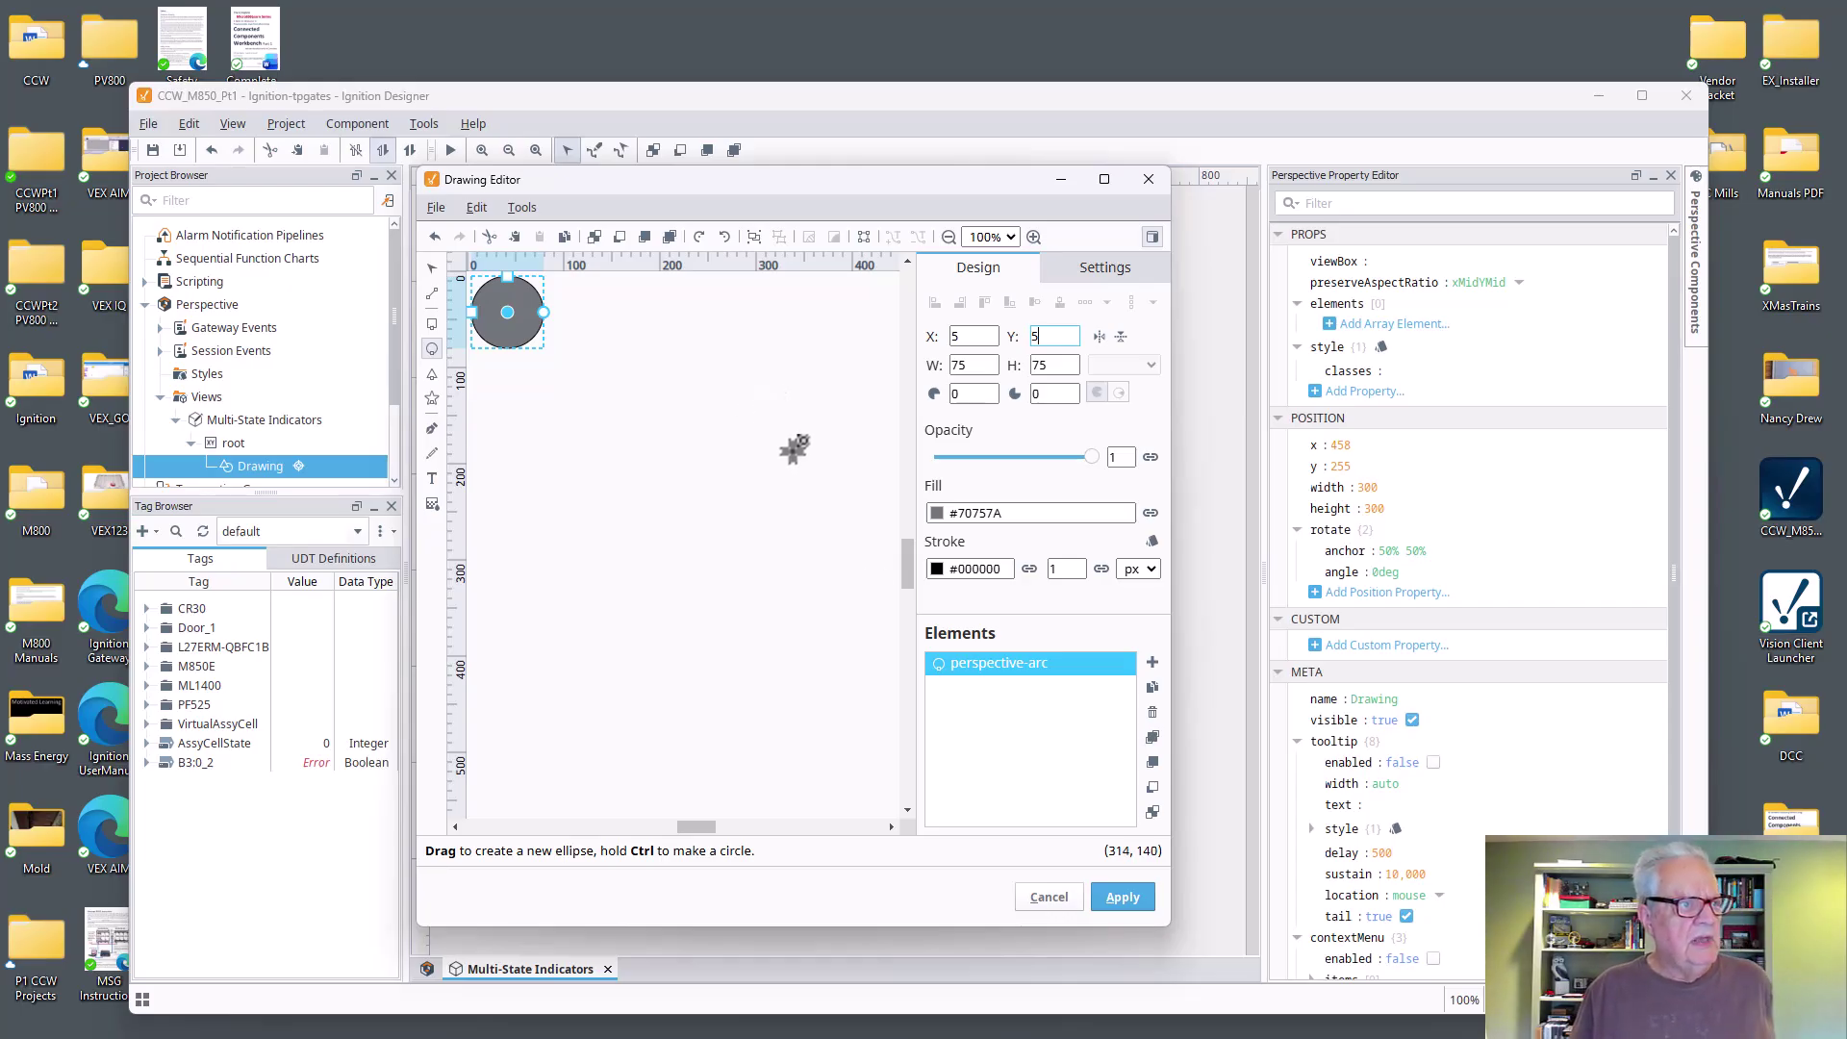
{"action": "left_click", "coordinate": [1122, 896]}
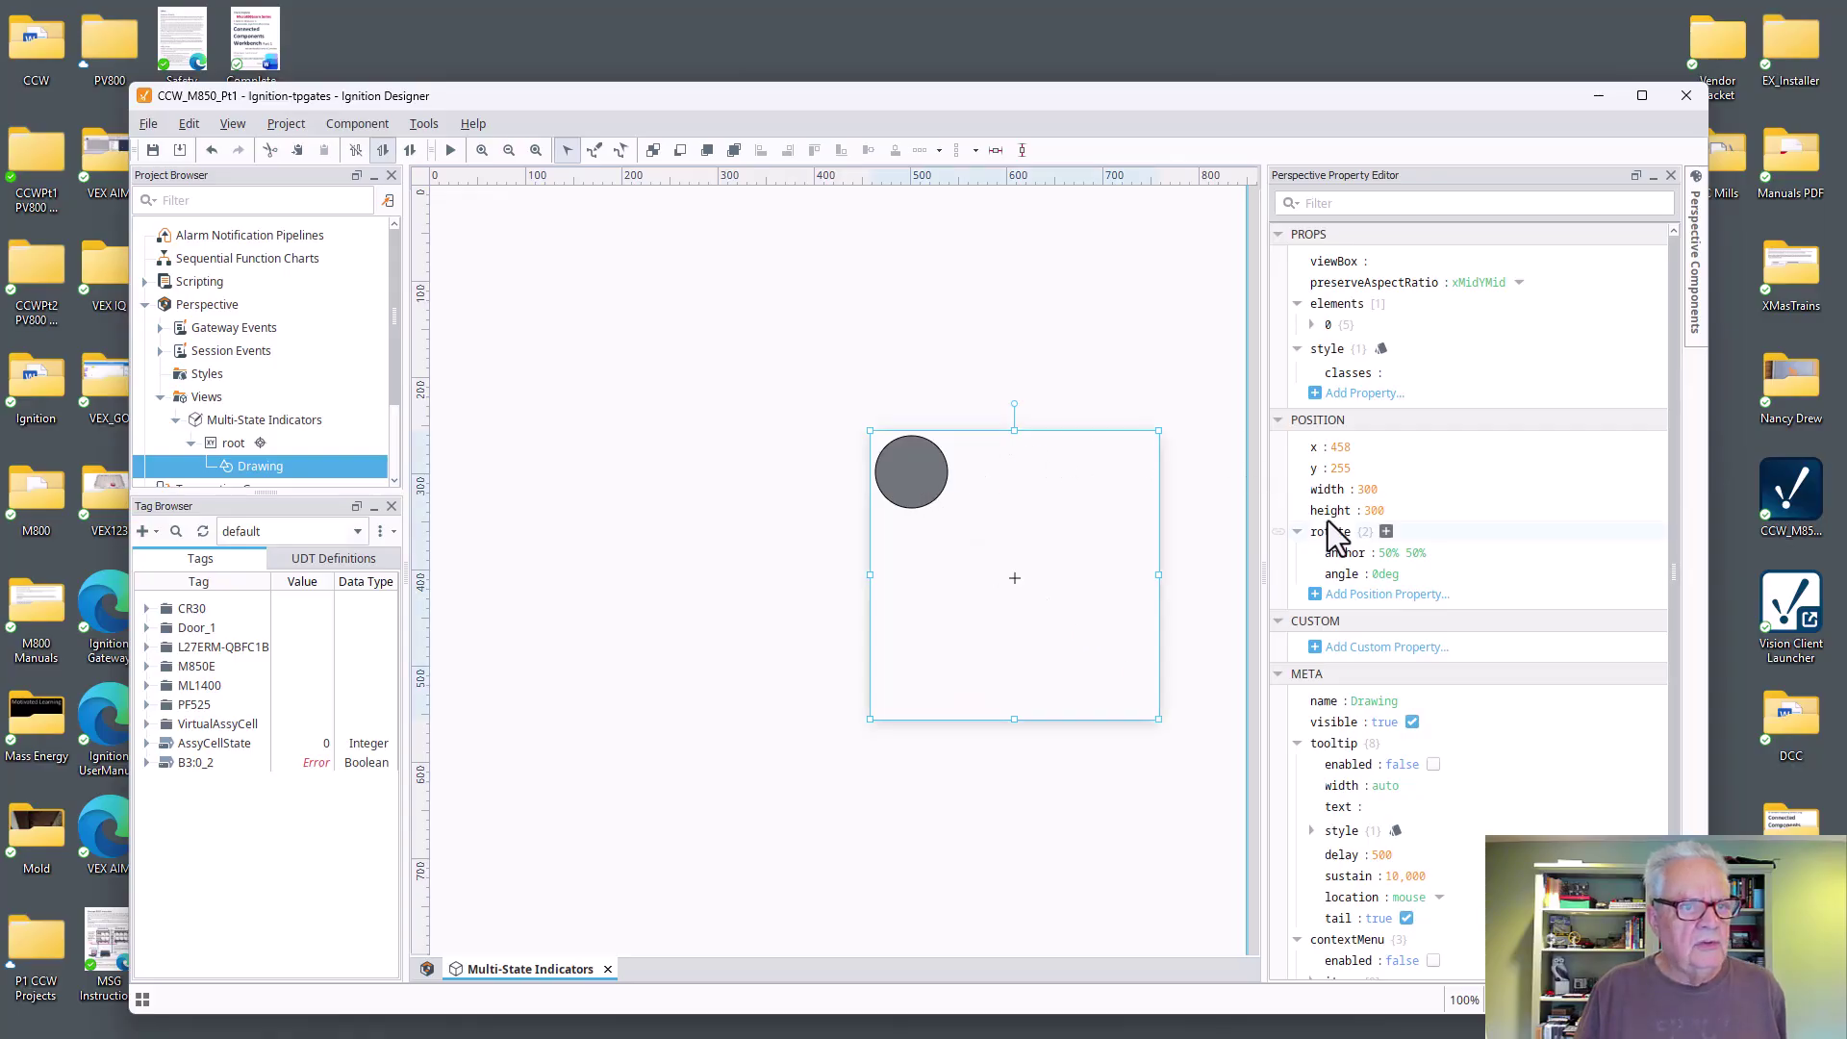
Step: Resize the Drawing component to width 85 and height 85, and move it to about x 718, y 106 in the view
{"action": "left_click", "coordinate": [1366, 490]}
{"action": "type", "text": "85"}
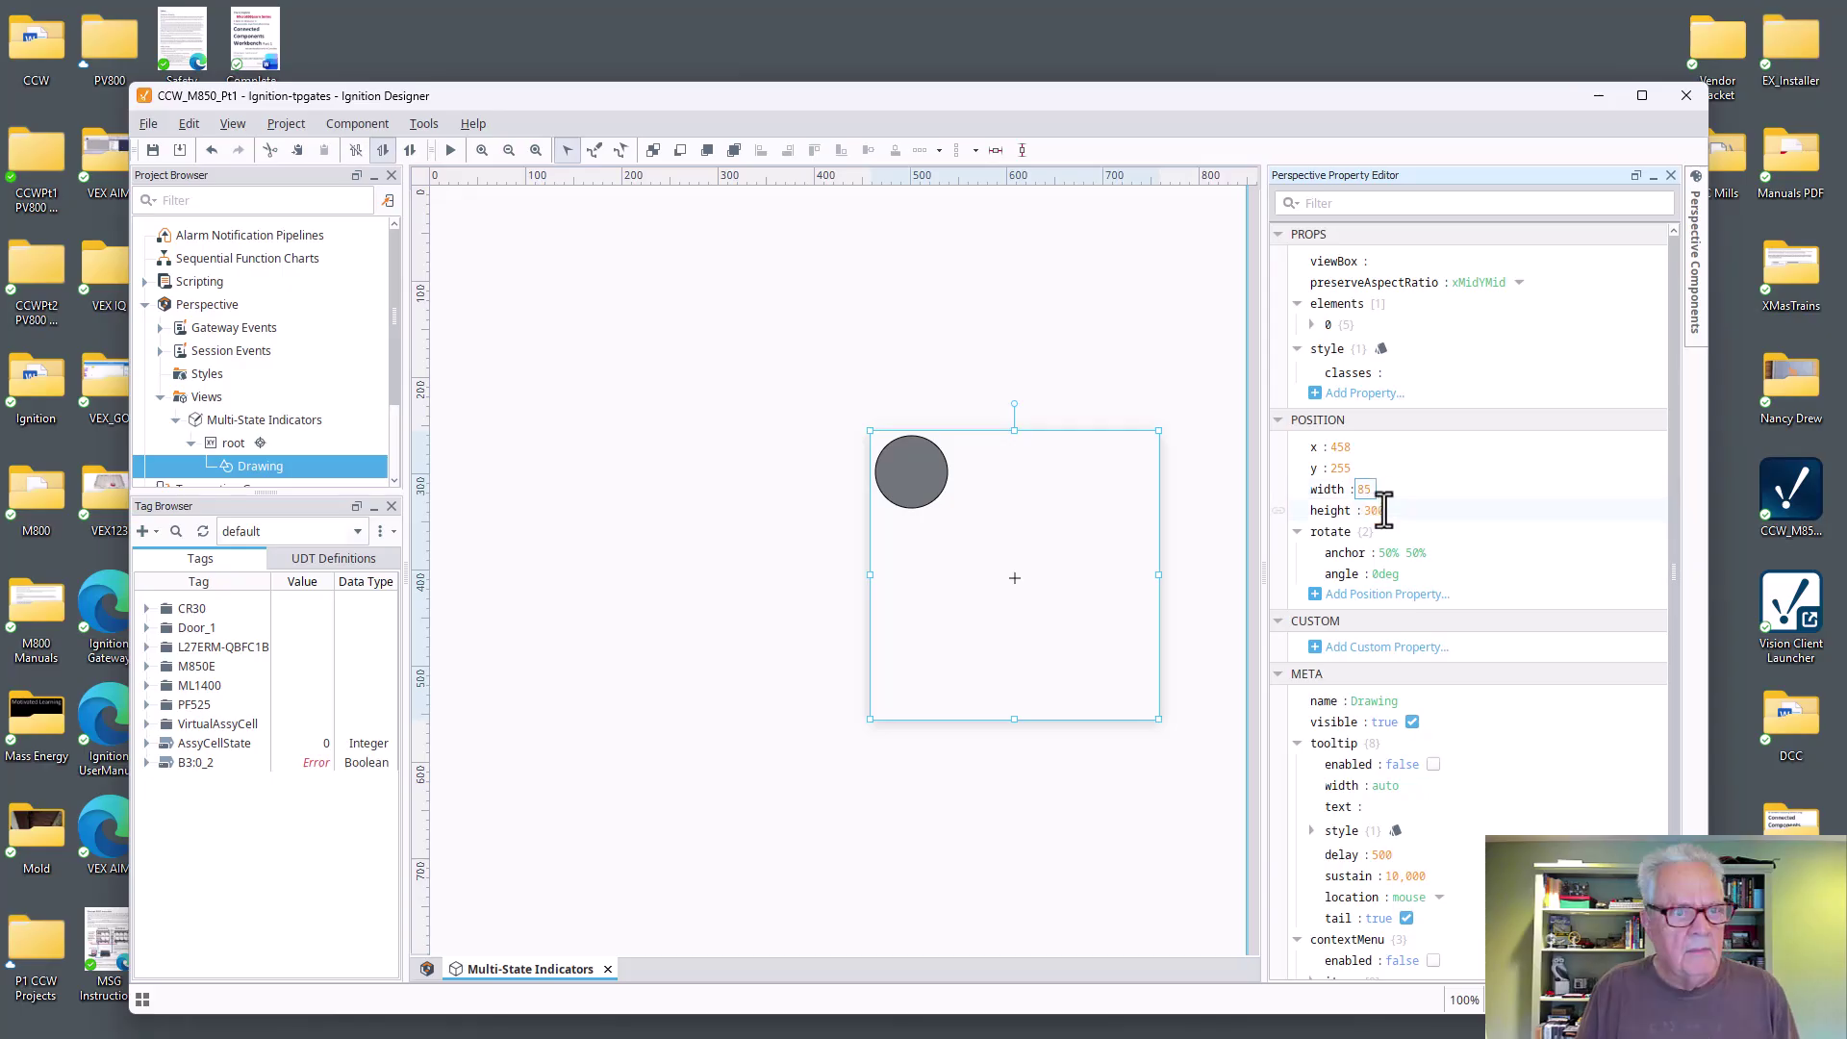
{"action": "left_click", "coordinate": [1374, 512]}
{"action": "left_click", "coordinate": [1151, 643]}
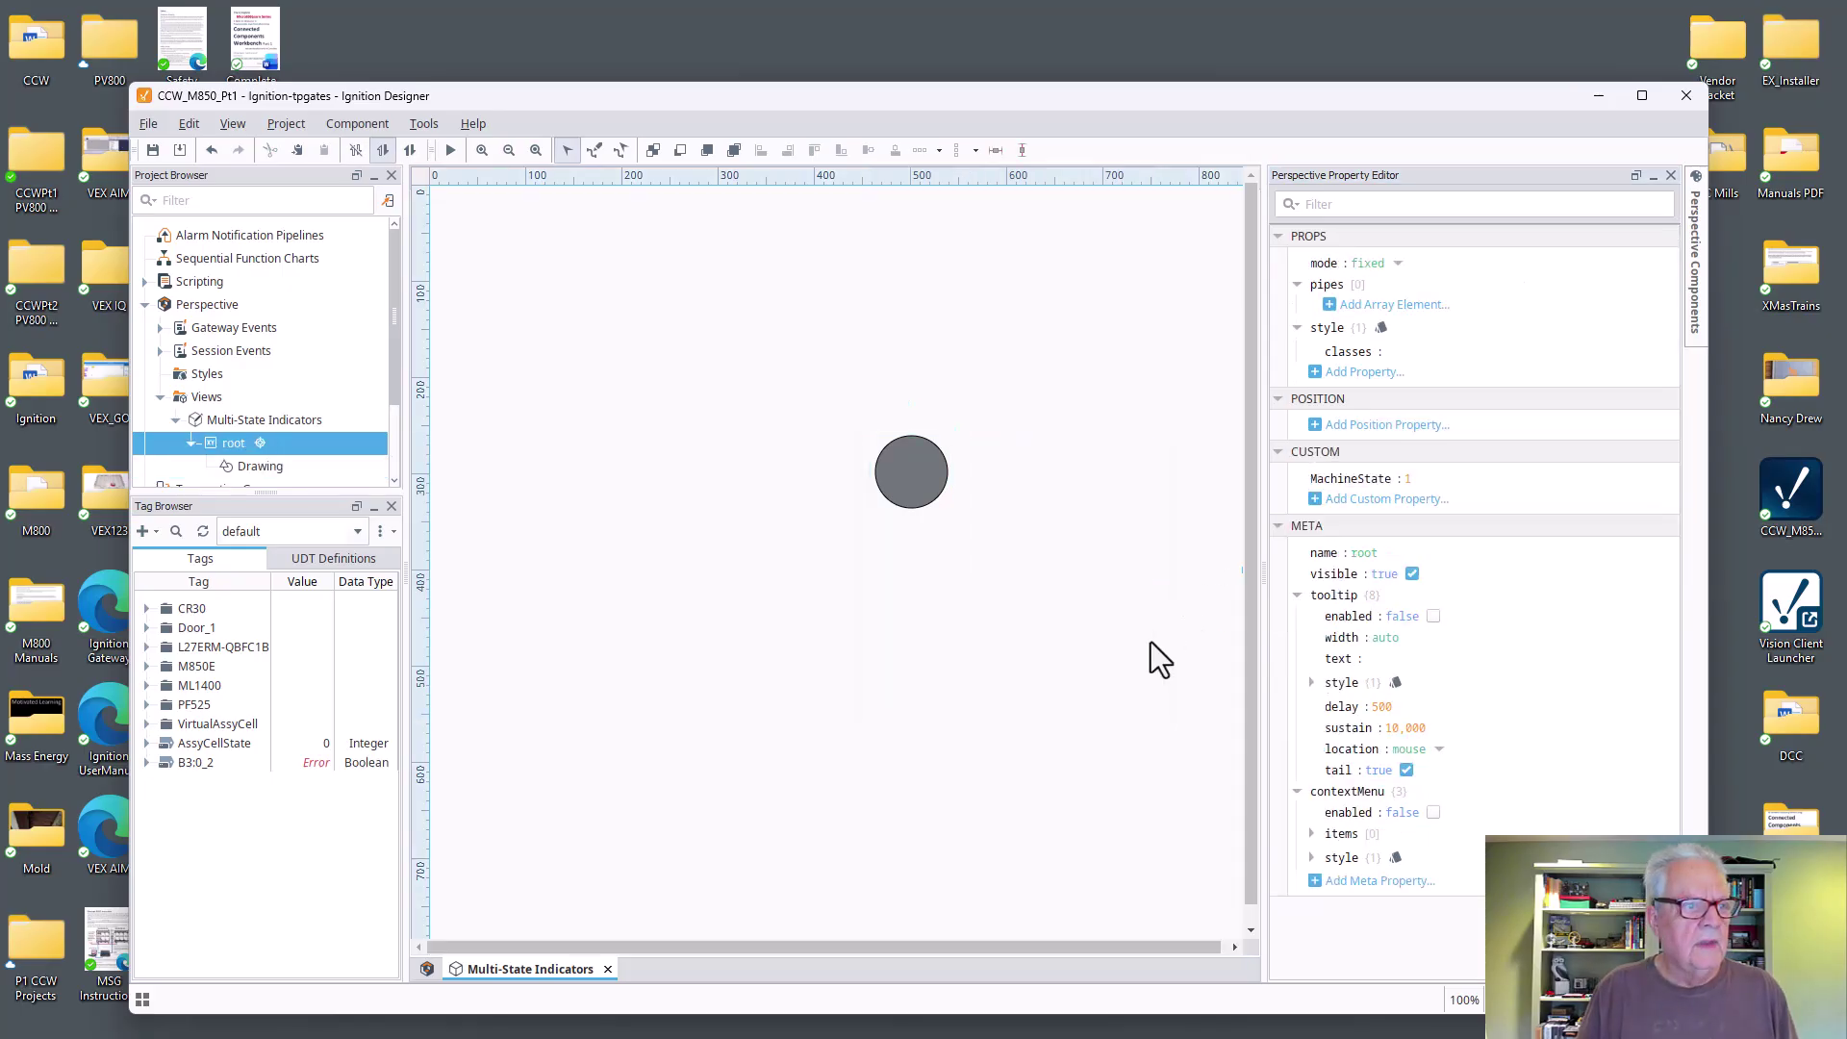
{"action": "left_click", "coordinate": [928, 489]}
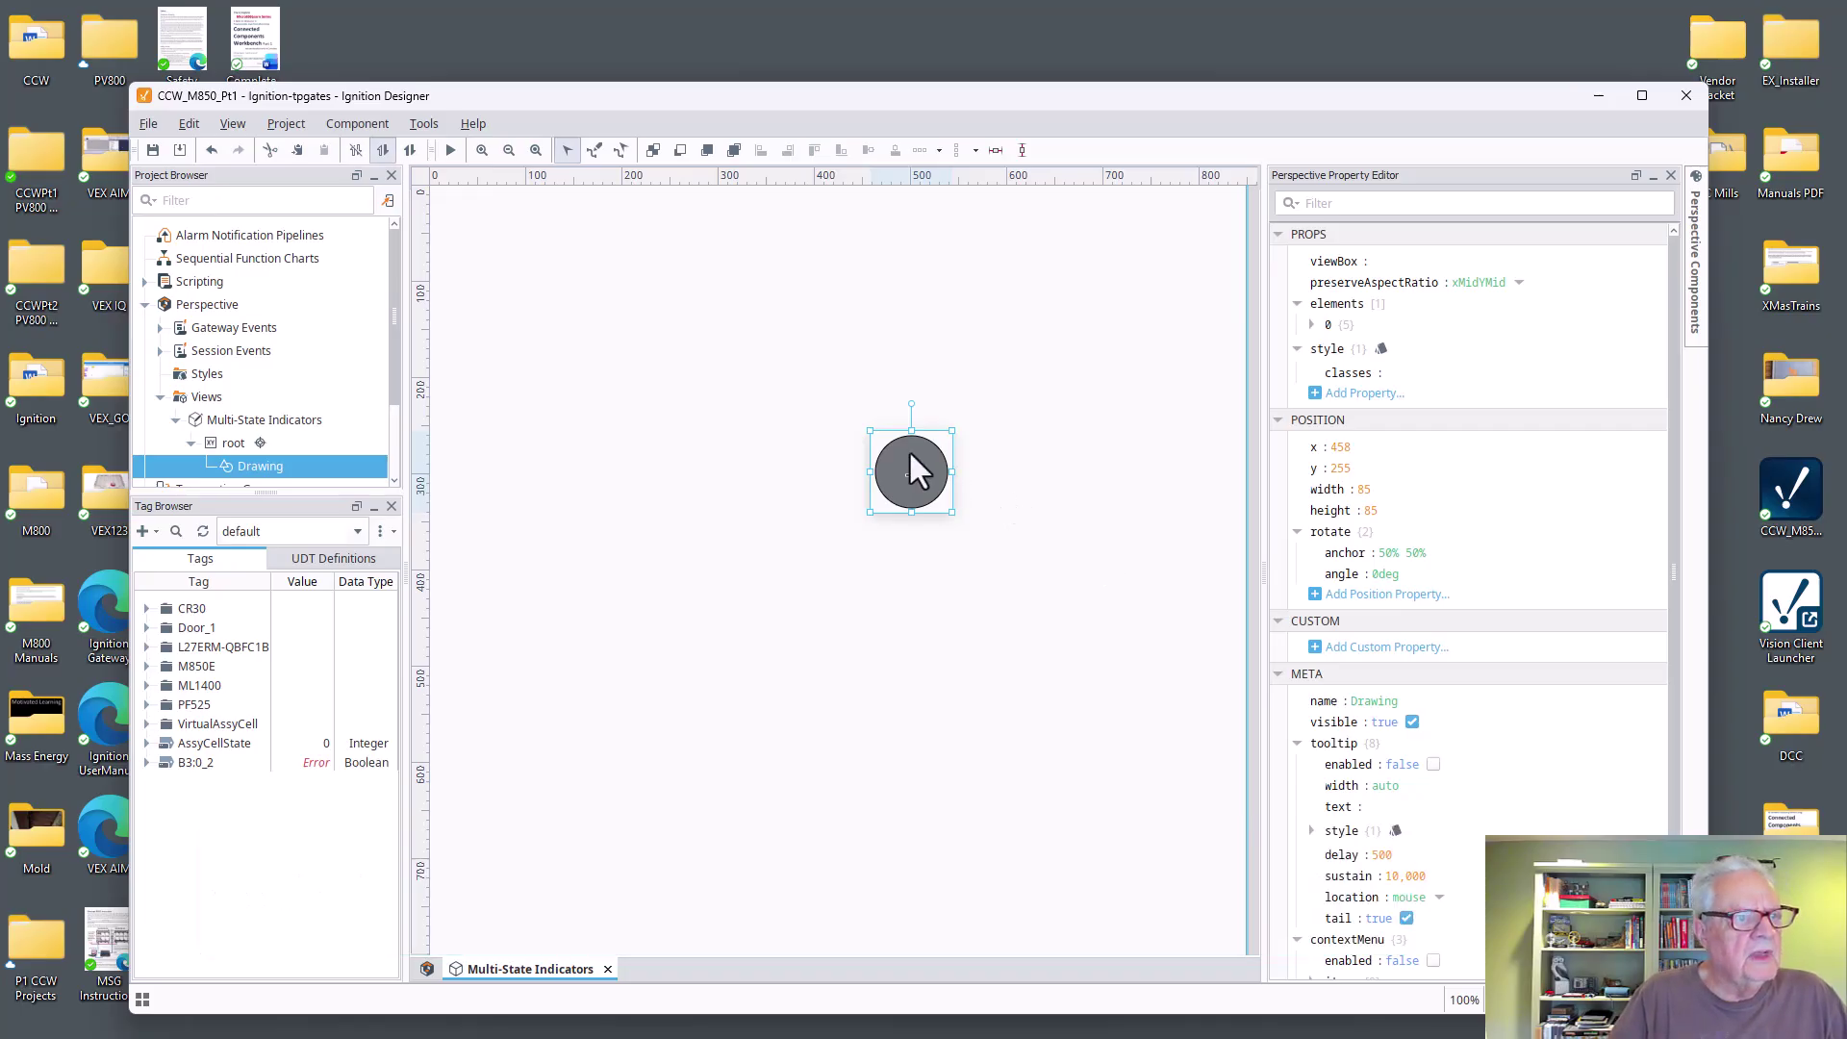
{"action": "mouse_move", "coordinate": [914, 451]}
{"action": "left_mouse_down"}
{"action": "mouse_move", "coordinate": [1078, 424]}
{"action": "mouse_move", "coordinate": [1203, 297]}
{"action": "mouse_move", "coordinate": [1162, 305]}
{"action": "left_mouse_up"}
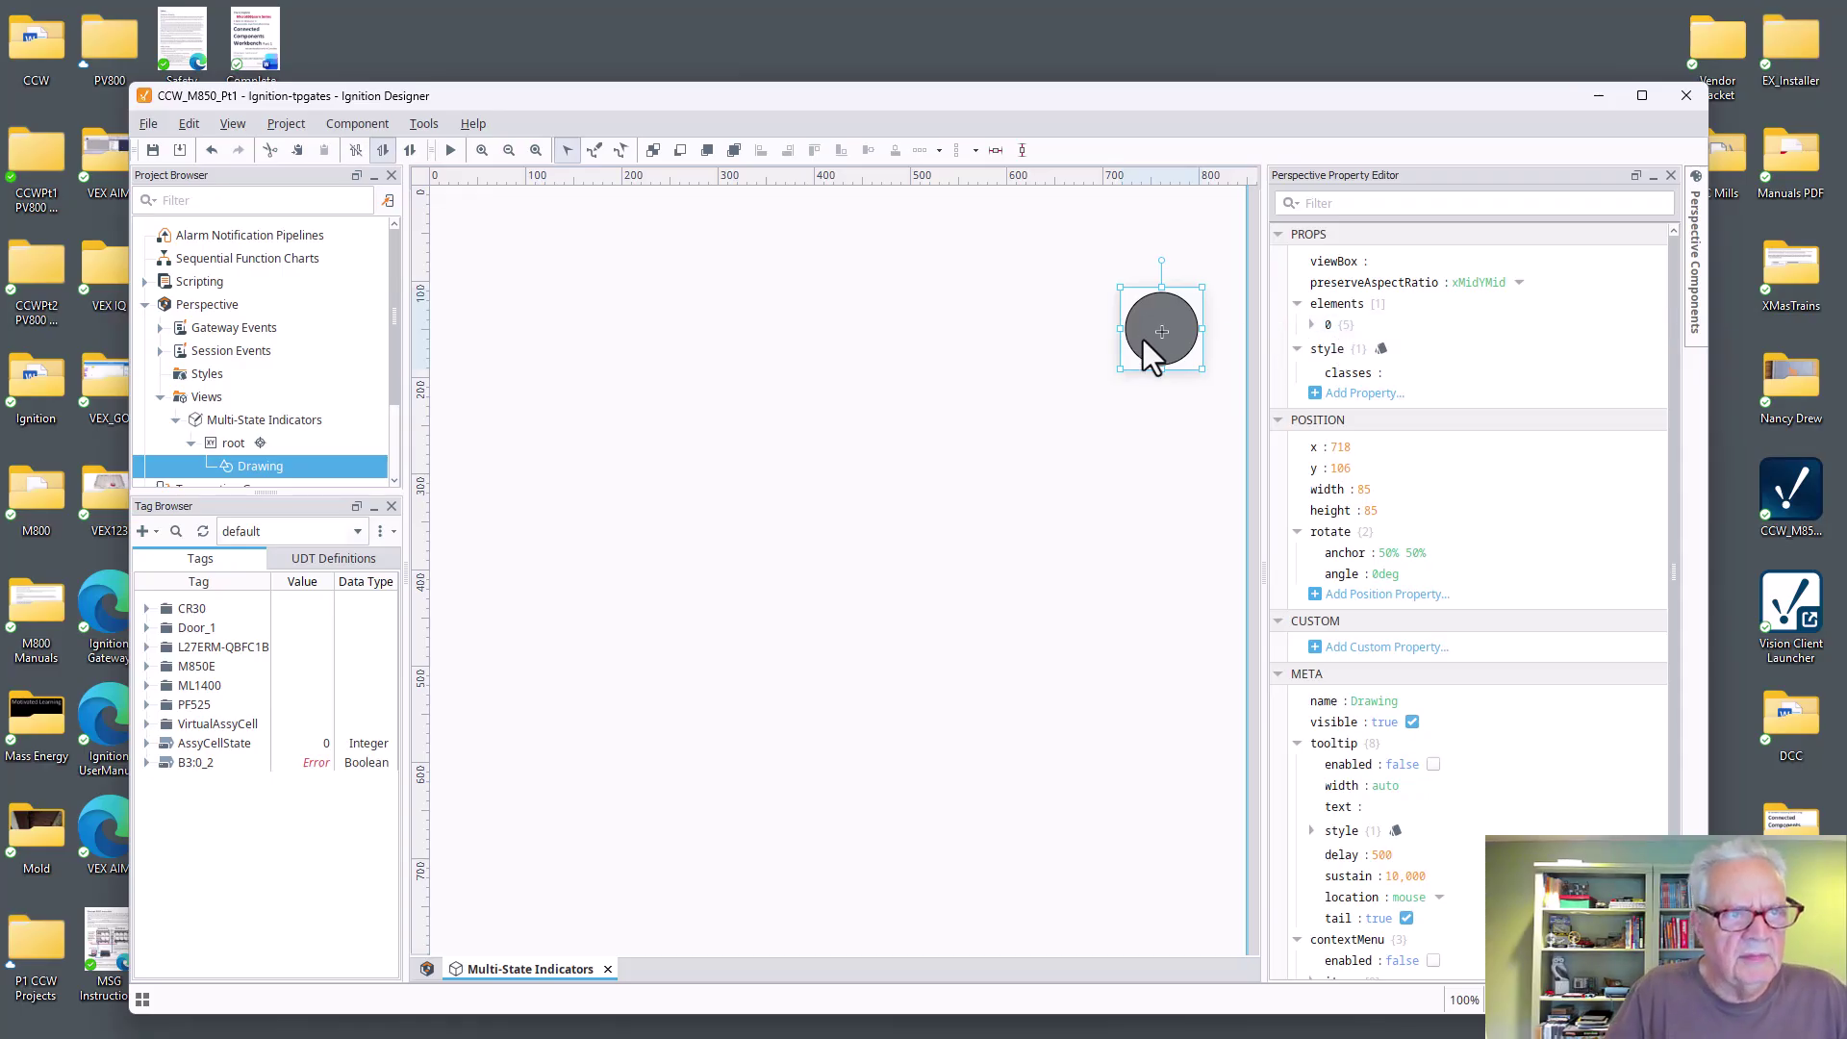
Step: Create a direct tag binding on the fill of the drawing's element 0, using the AssyCellState tag
{"action": "left_click", "coordinate": [1313, 325]}
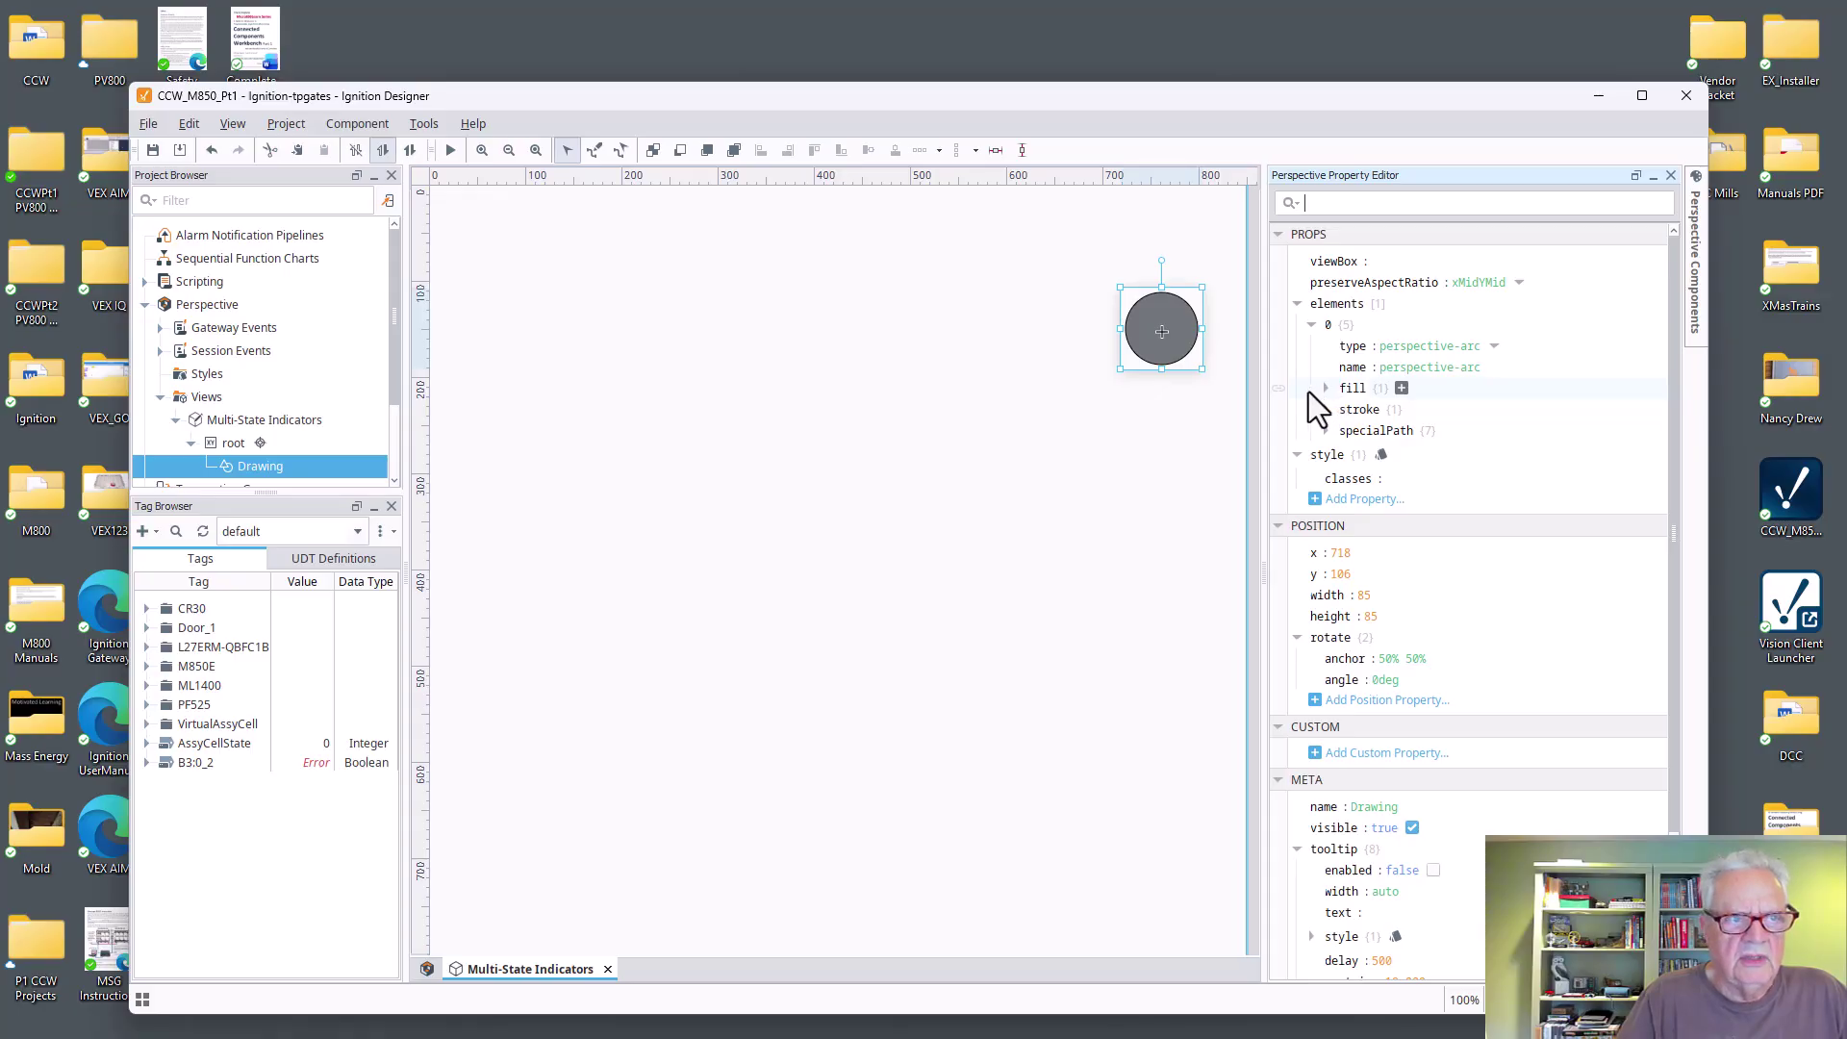
{"action": "left_click", "coordinate": [1278, 389]}
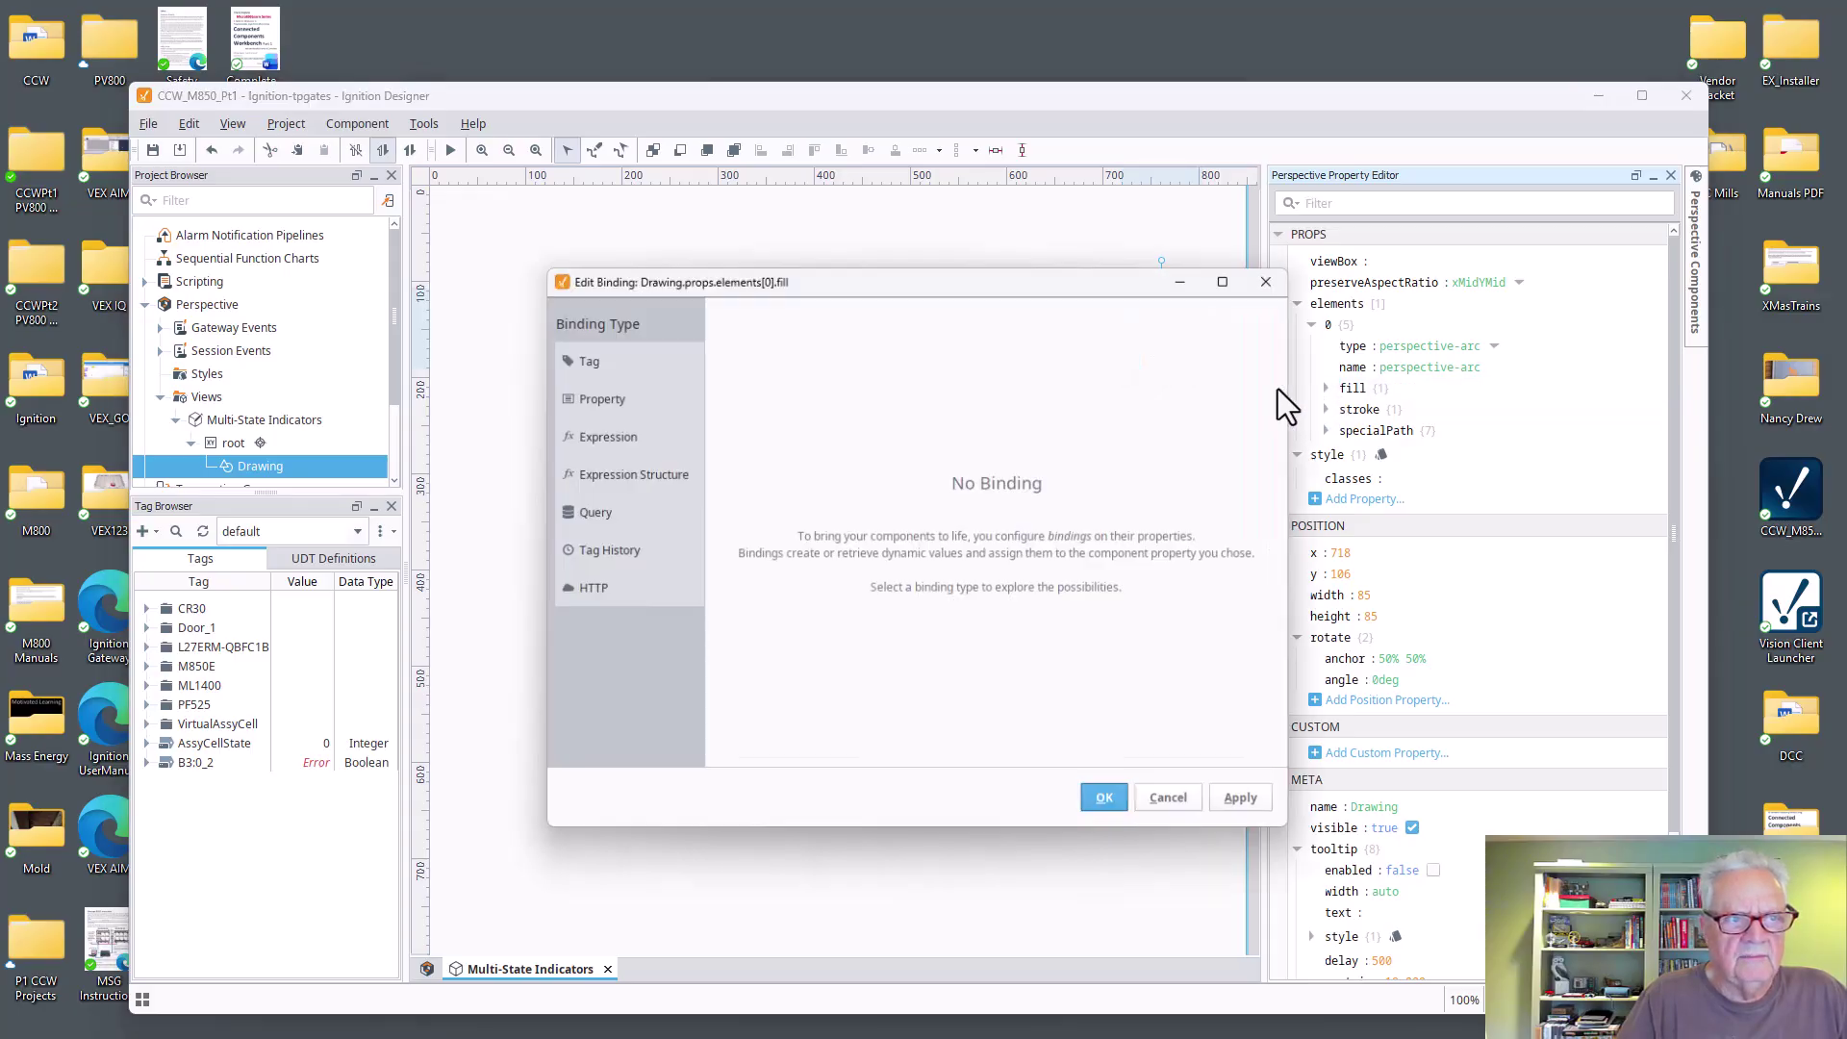
{"action": "left_click", "coordinate": [583, 357]}
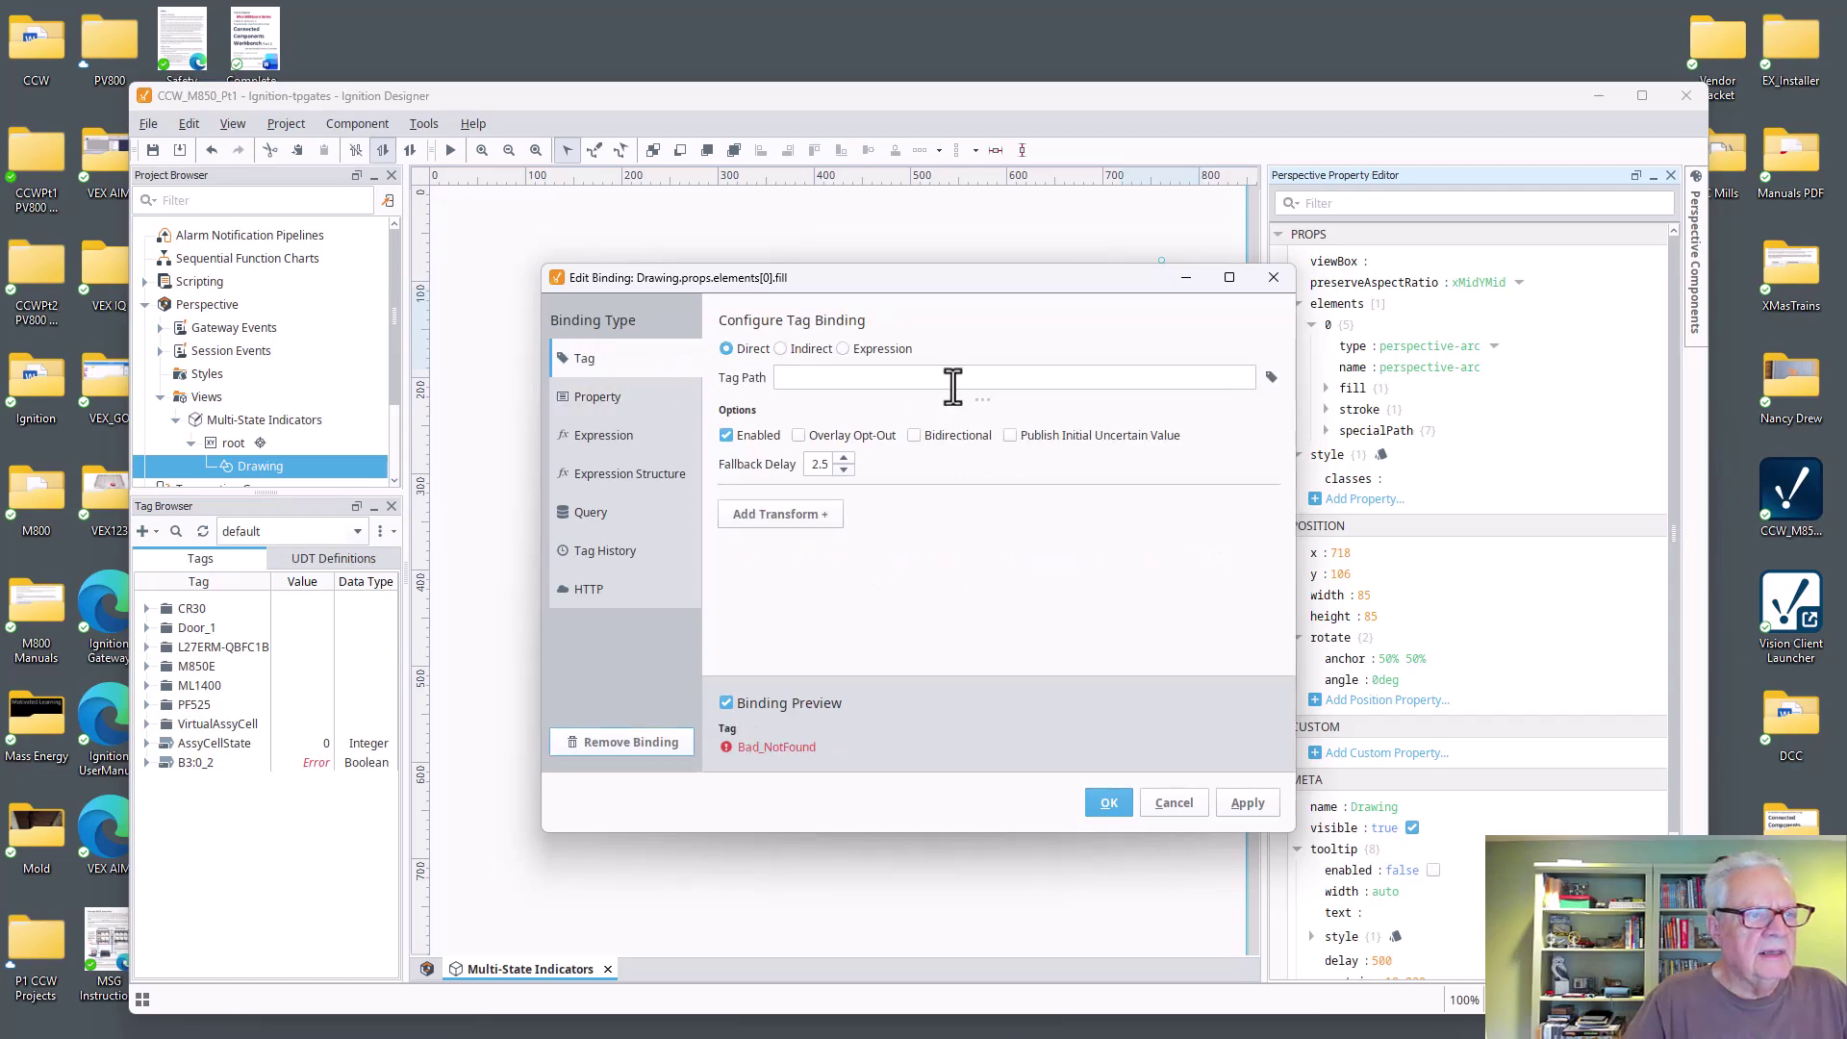
{"action": "left_click", "coordinate": [1270, 377]}
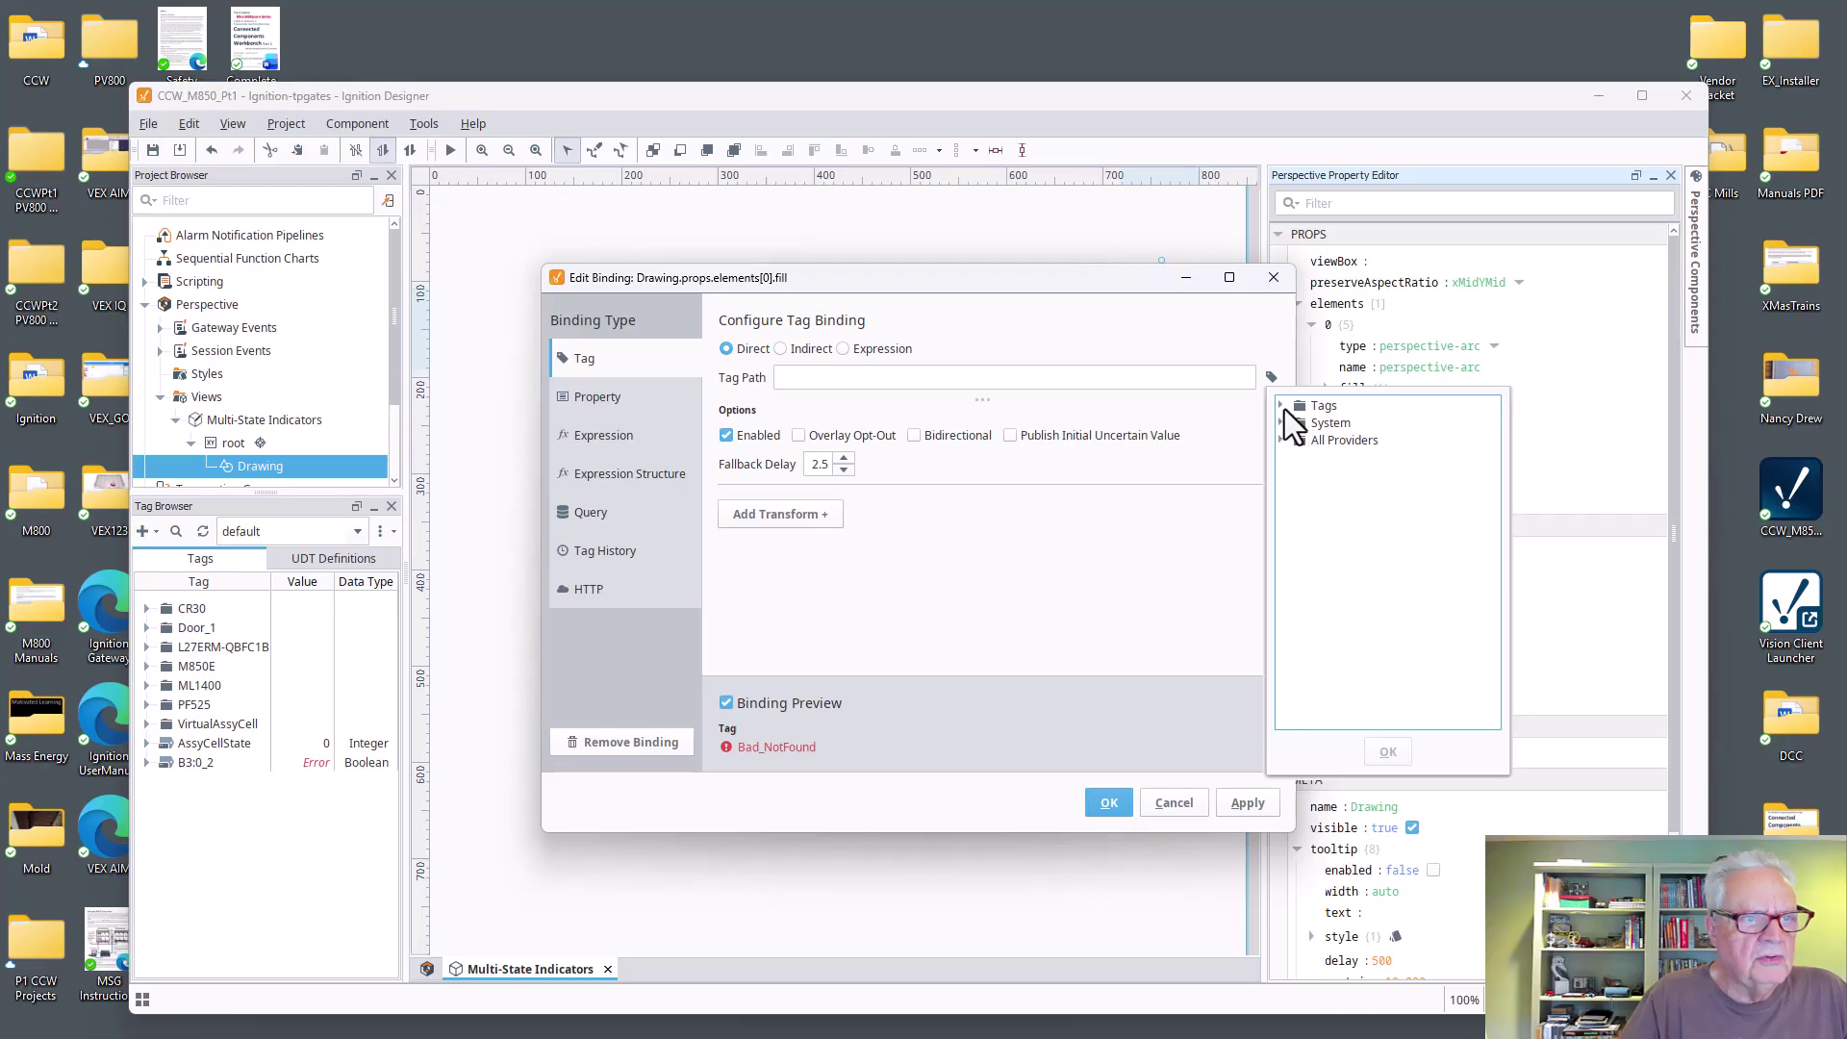
{"action": "left_click", "coordinate": [1281, 405]}
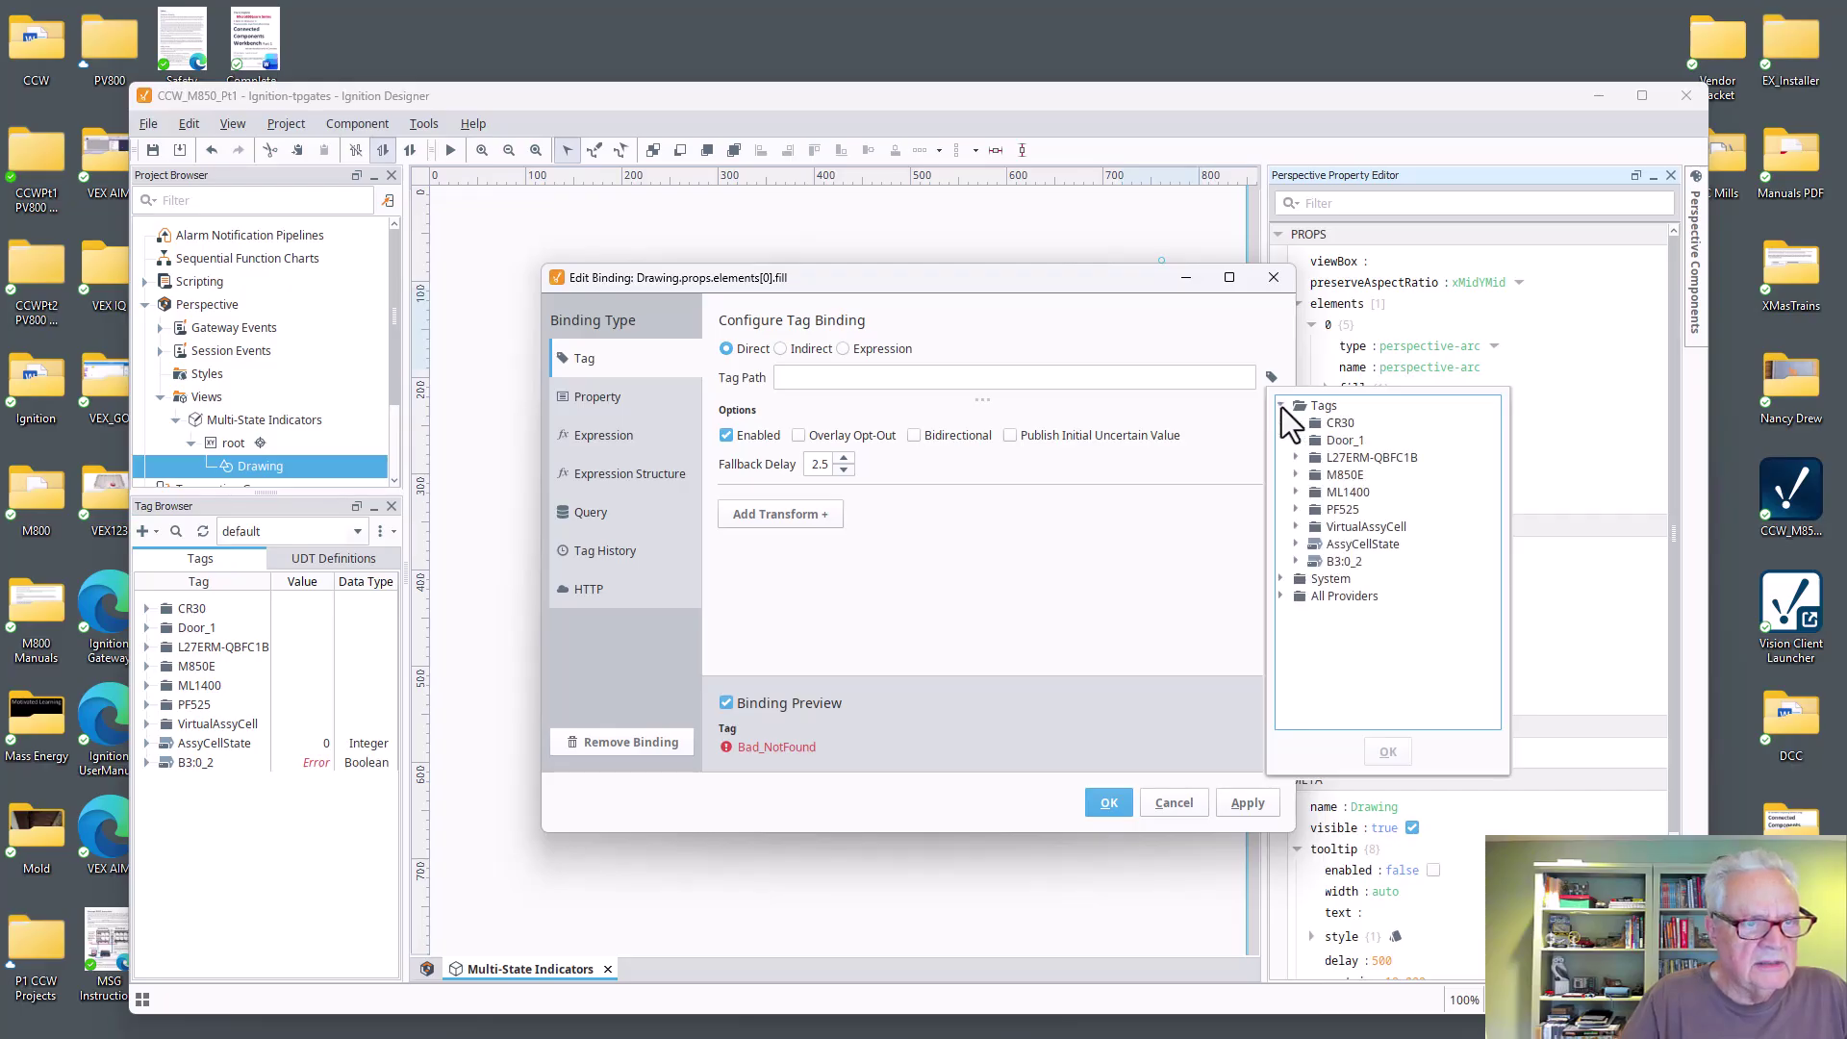
{"action": "left_click", "coordinate": [1331, 541]}
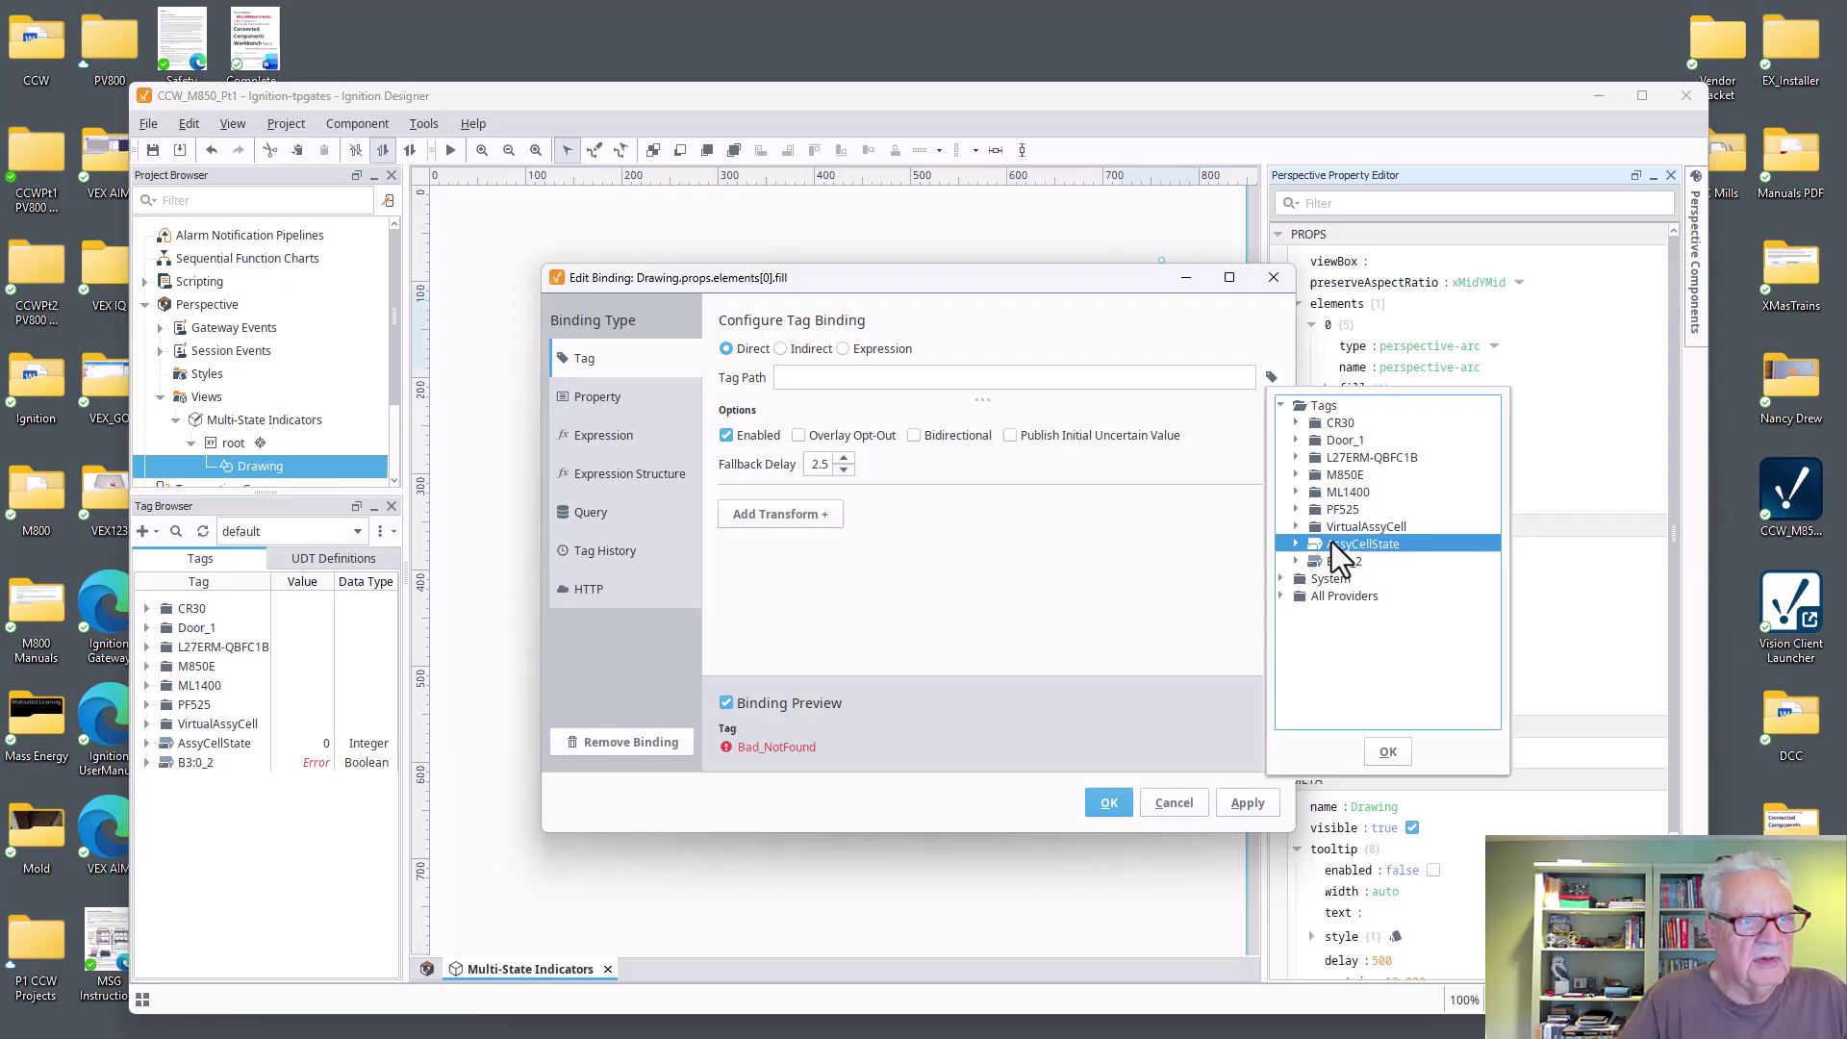
{"action": "left_click", "coordinate": [1386, 751]}
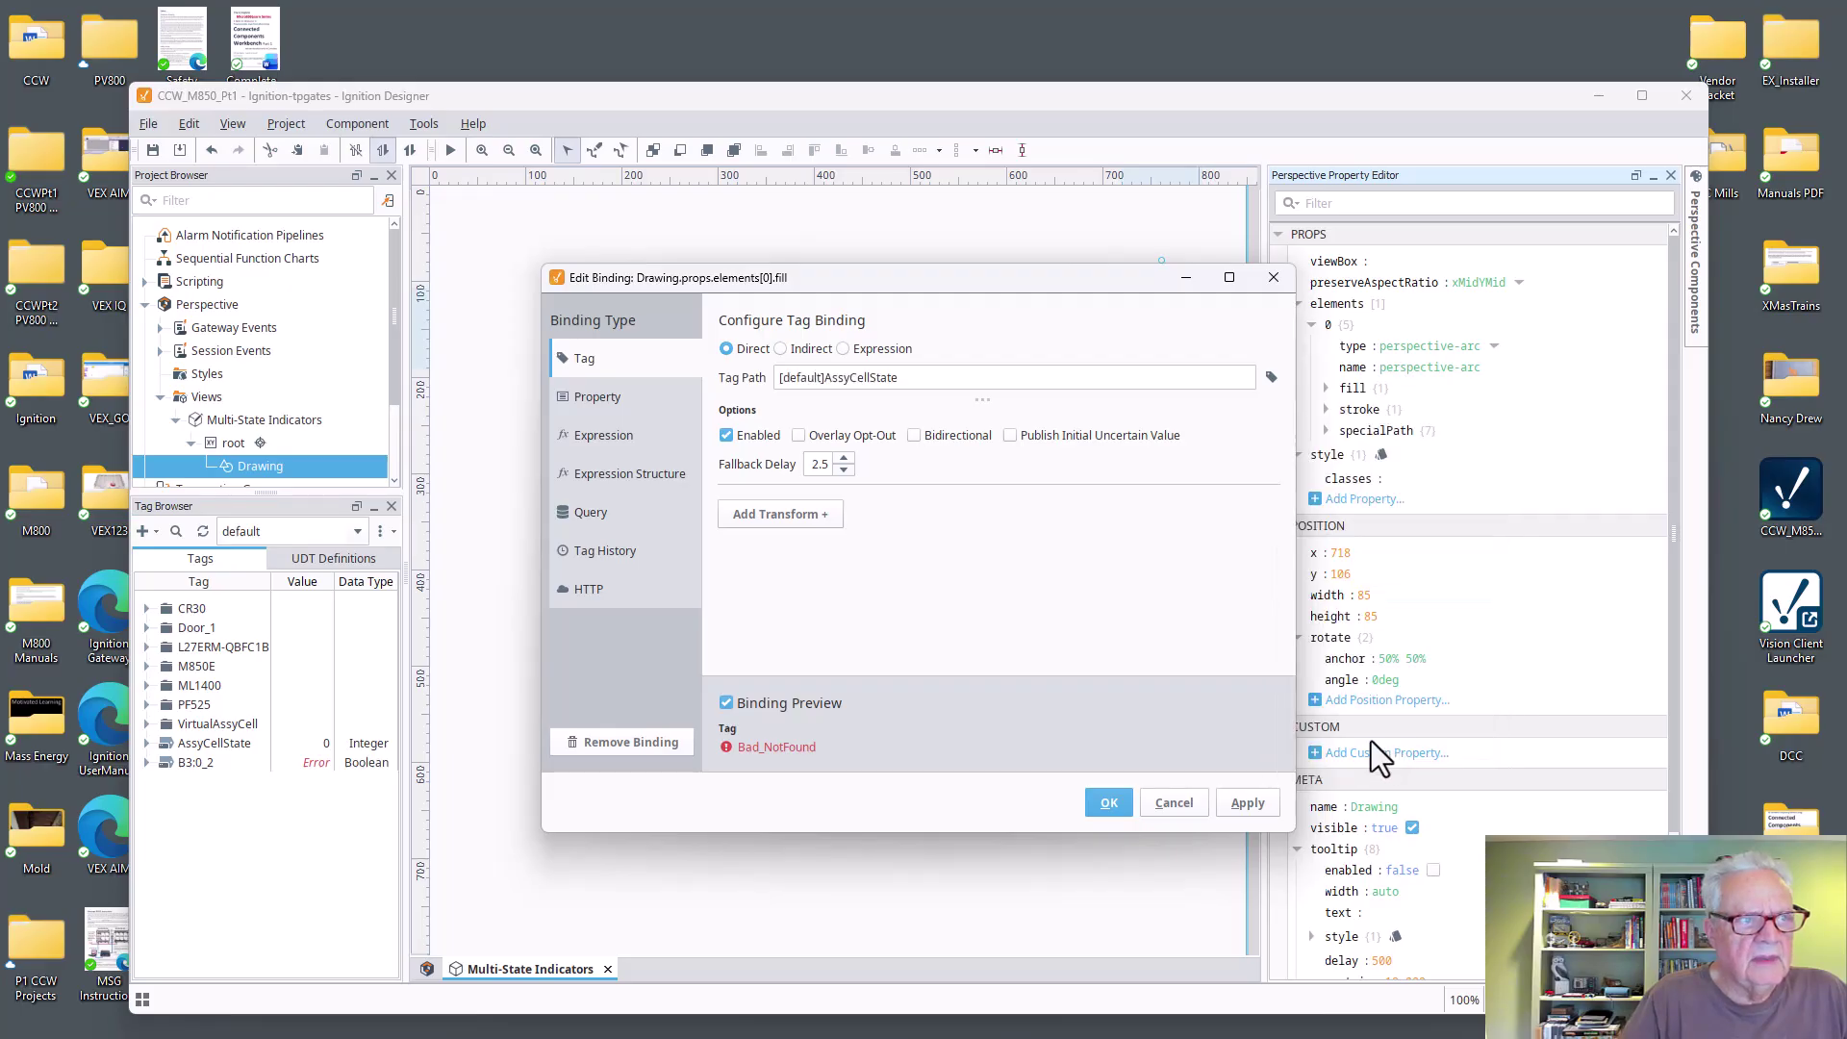
Step: Add a Map transform to the fill binding and insert two empty mapping rows
{"action": "left_click", "coordinate": [778, 513]}
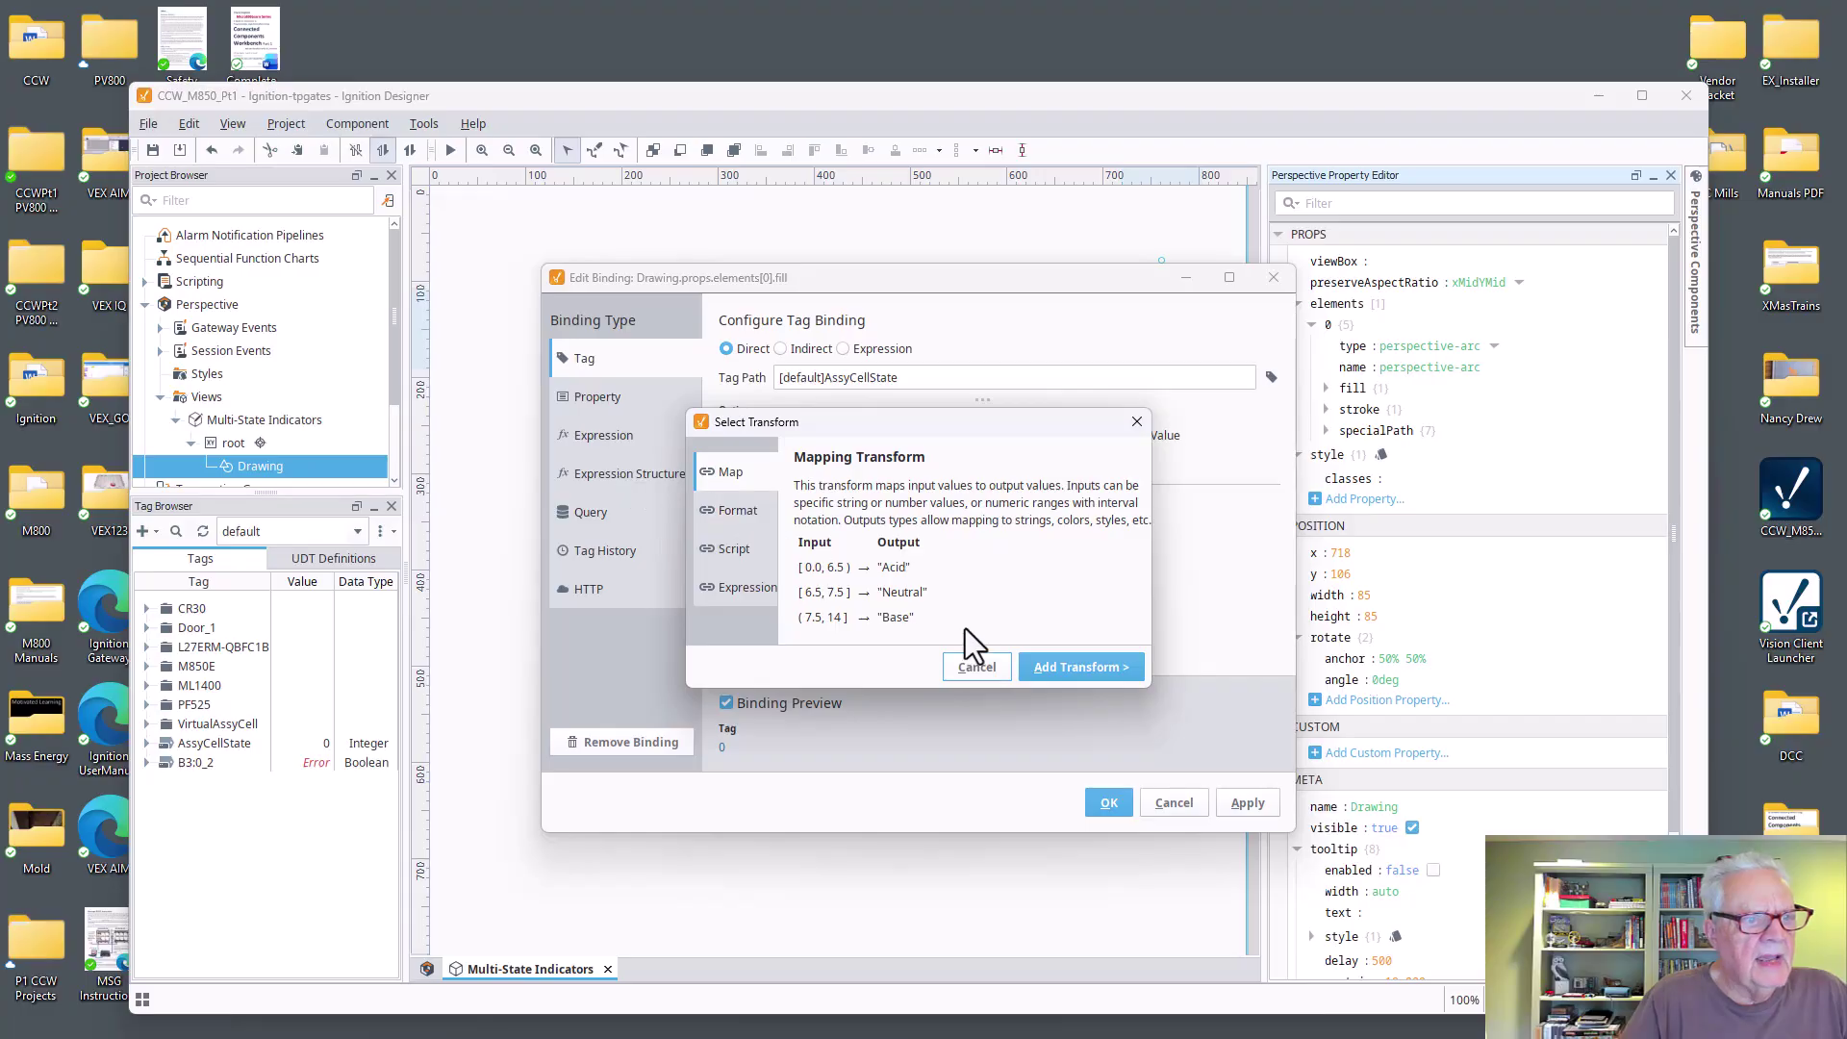
{"action": "left_click", "coordinate": [1075, 662]}
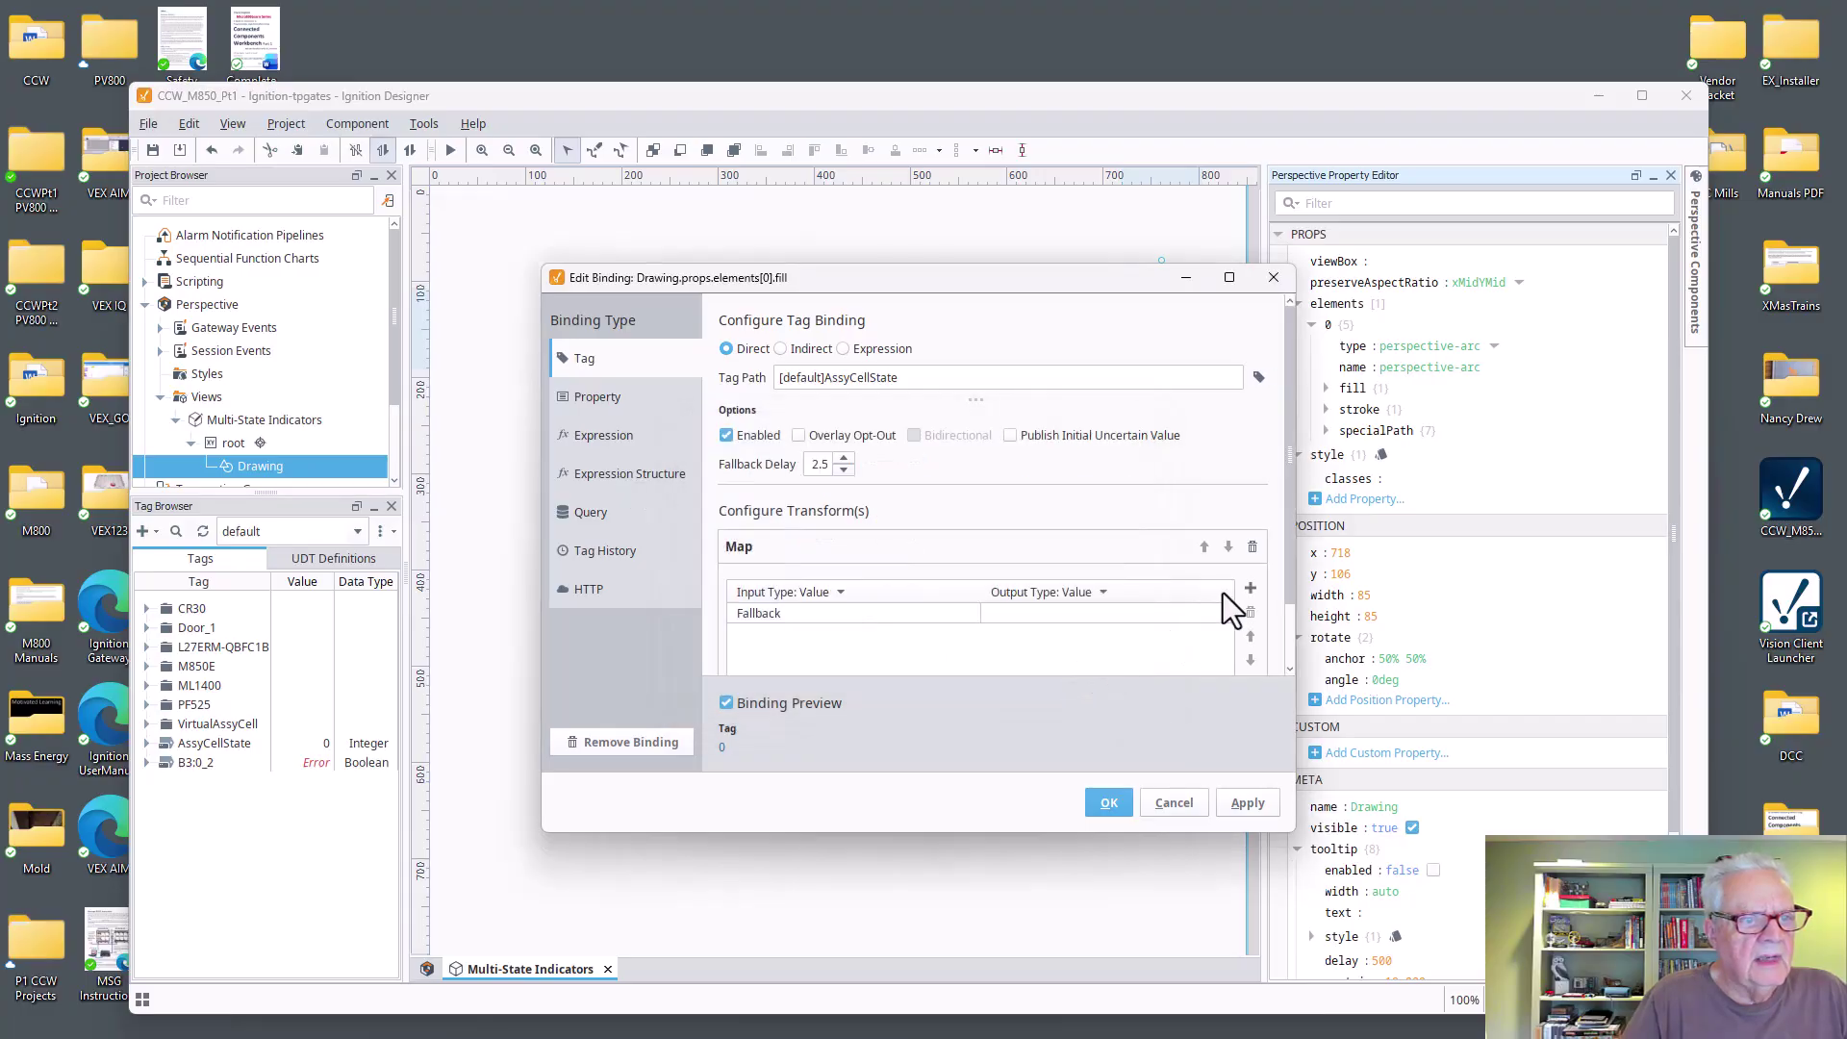
{"action": "left_click", "coordinate": [1251, 589]}
{"action": "left_click", "coordinate": [1251, 589]}
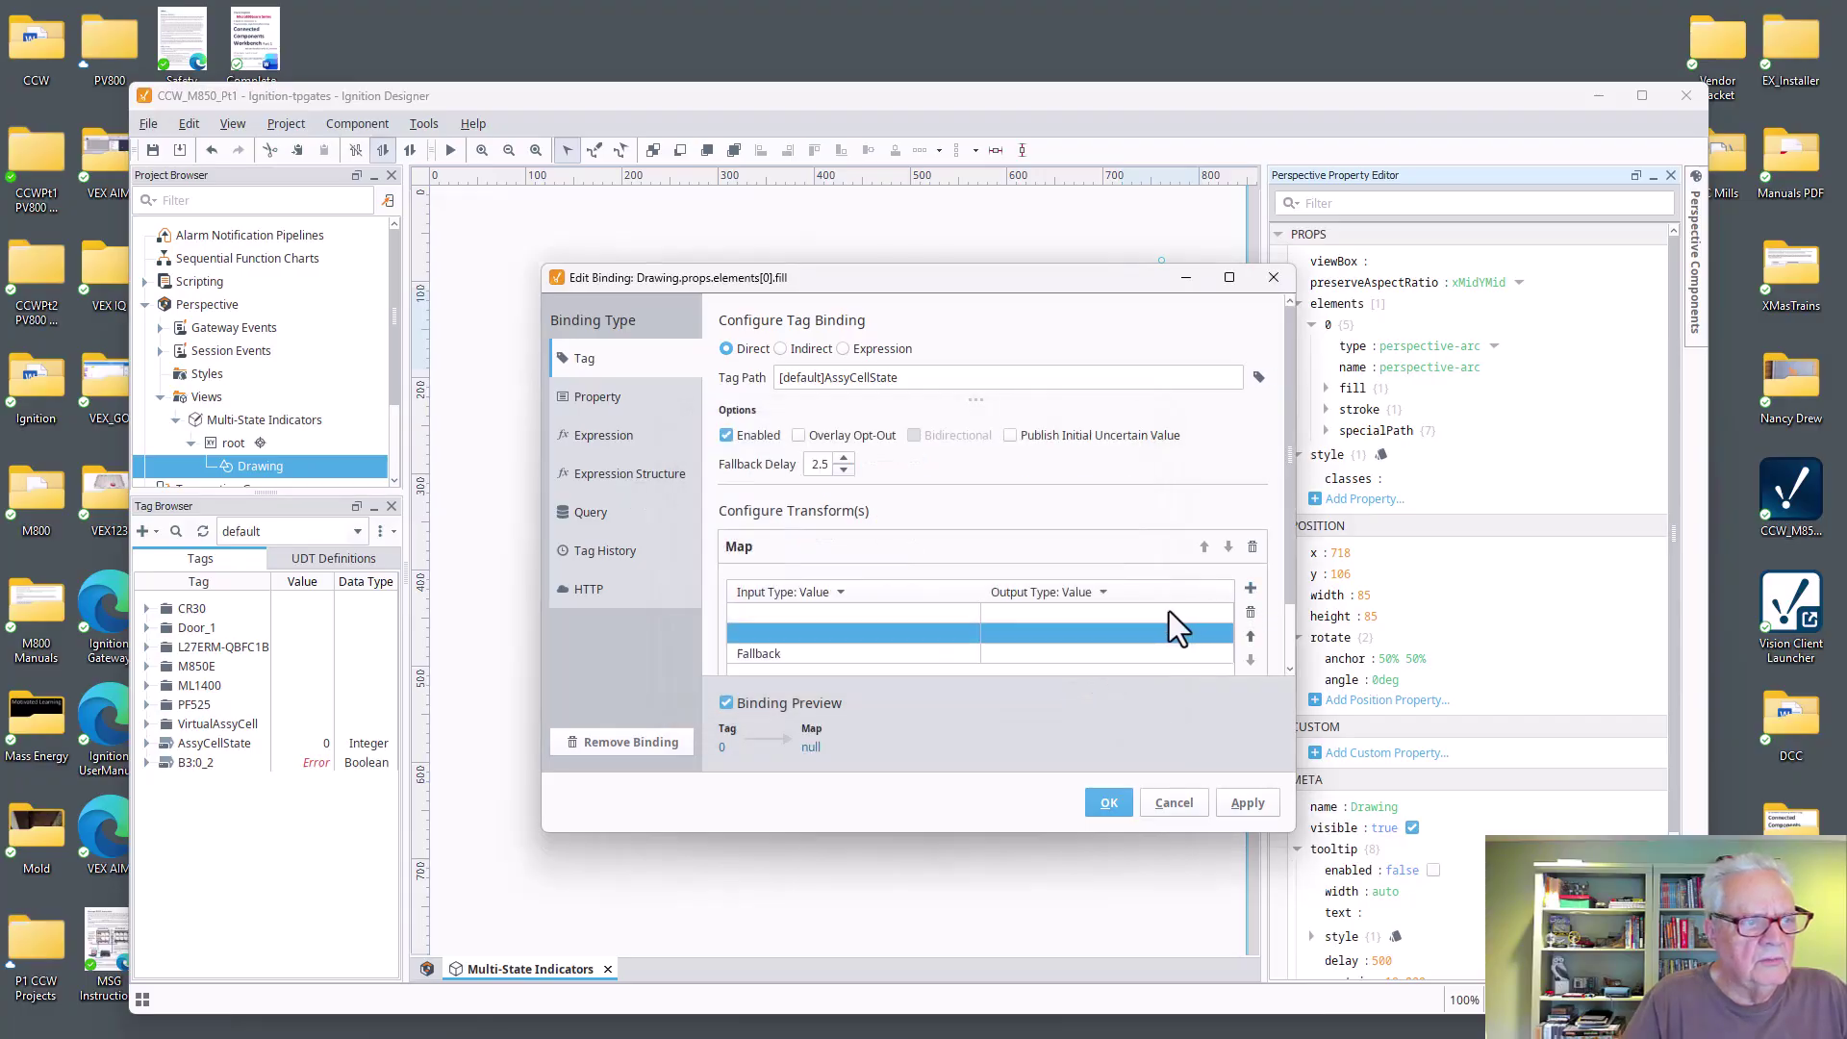
Step: Enter 0 and 1 as the input values of the two mapping rows and set the output type to Color
{"action": "left_click", "coordinate": [903, 616]}
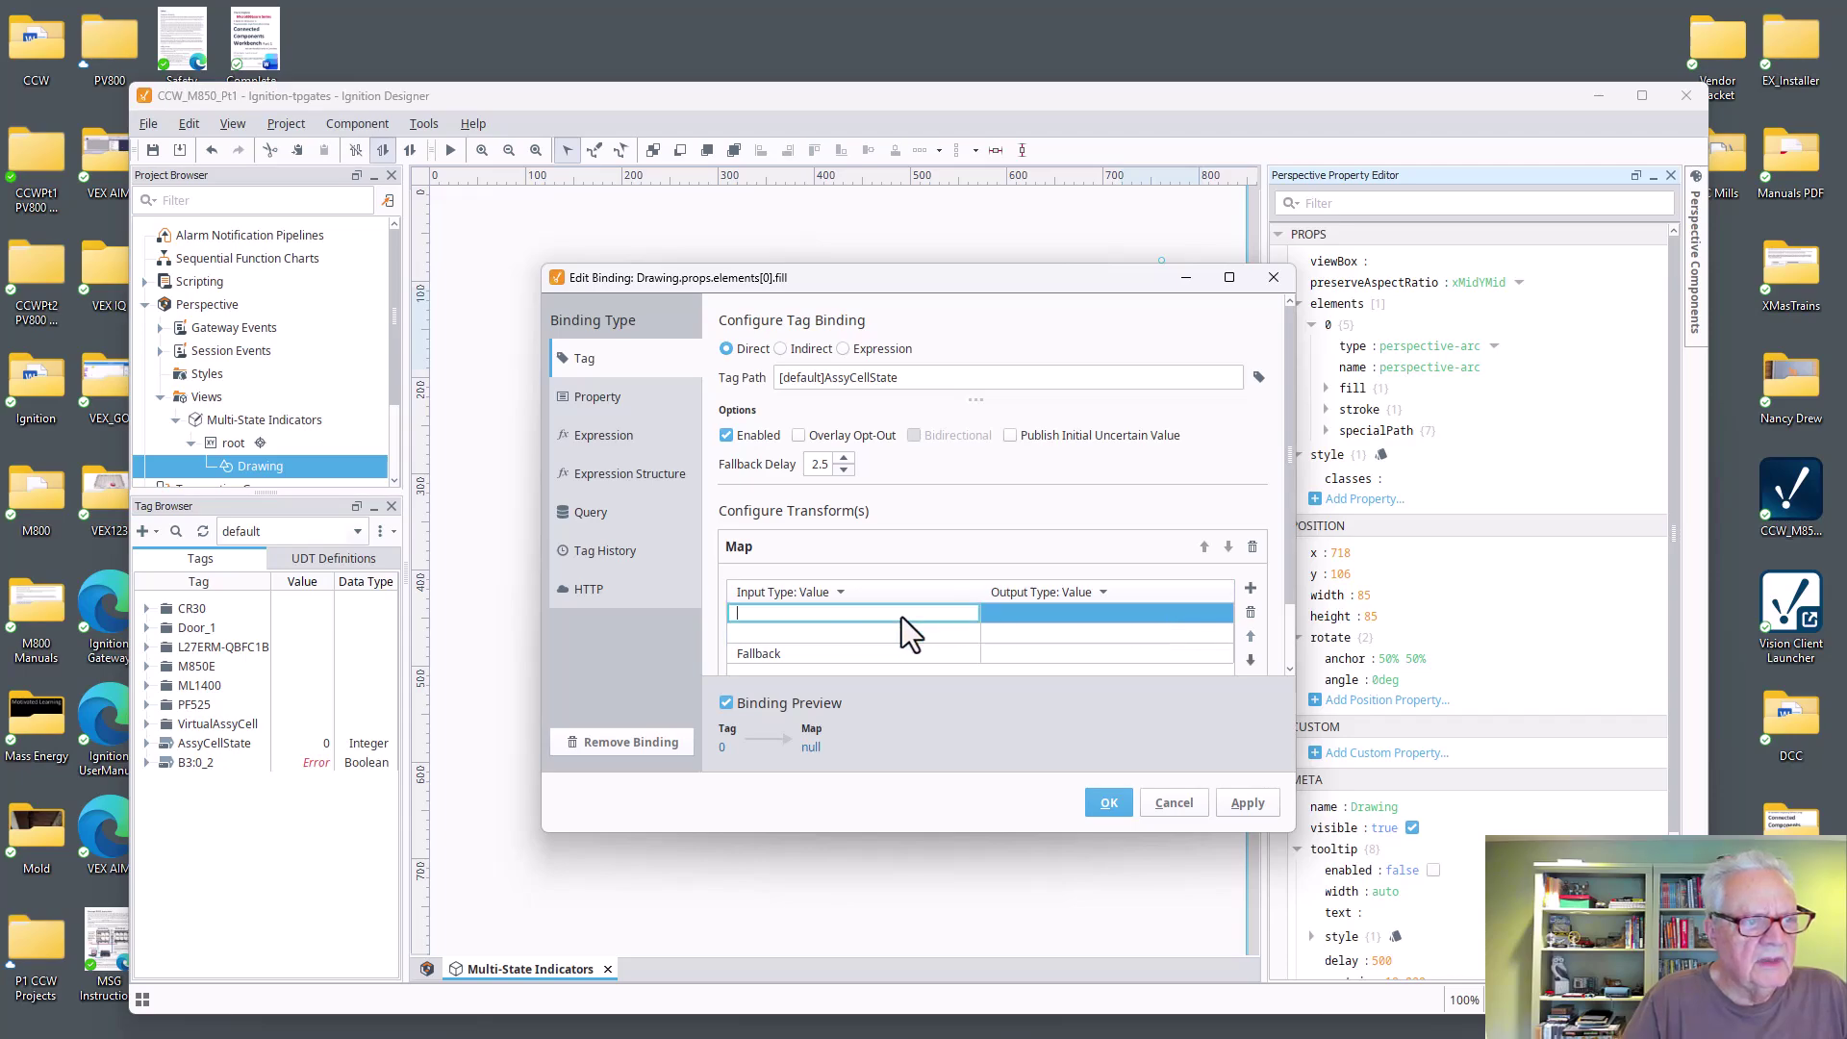
{"action": "type", "text": "0"}
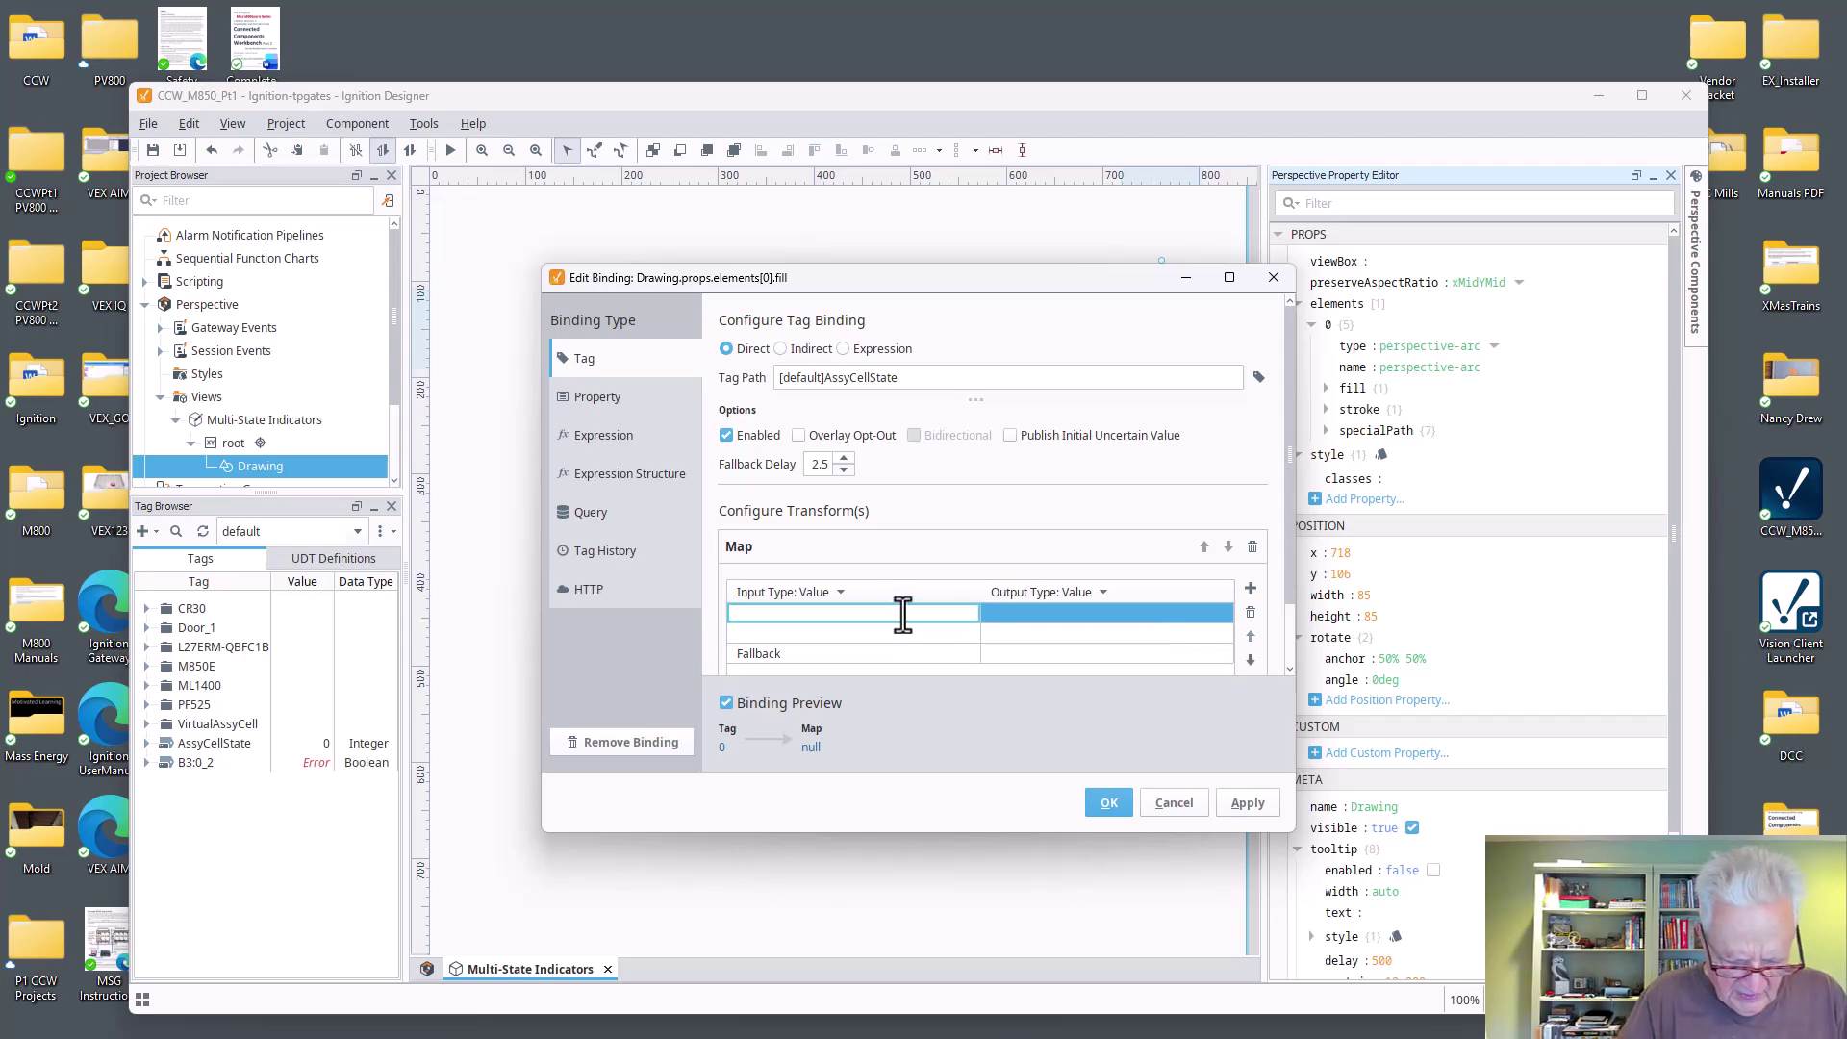
{"action": "left_click", "coordinate": [839, 634]}
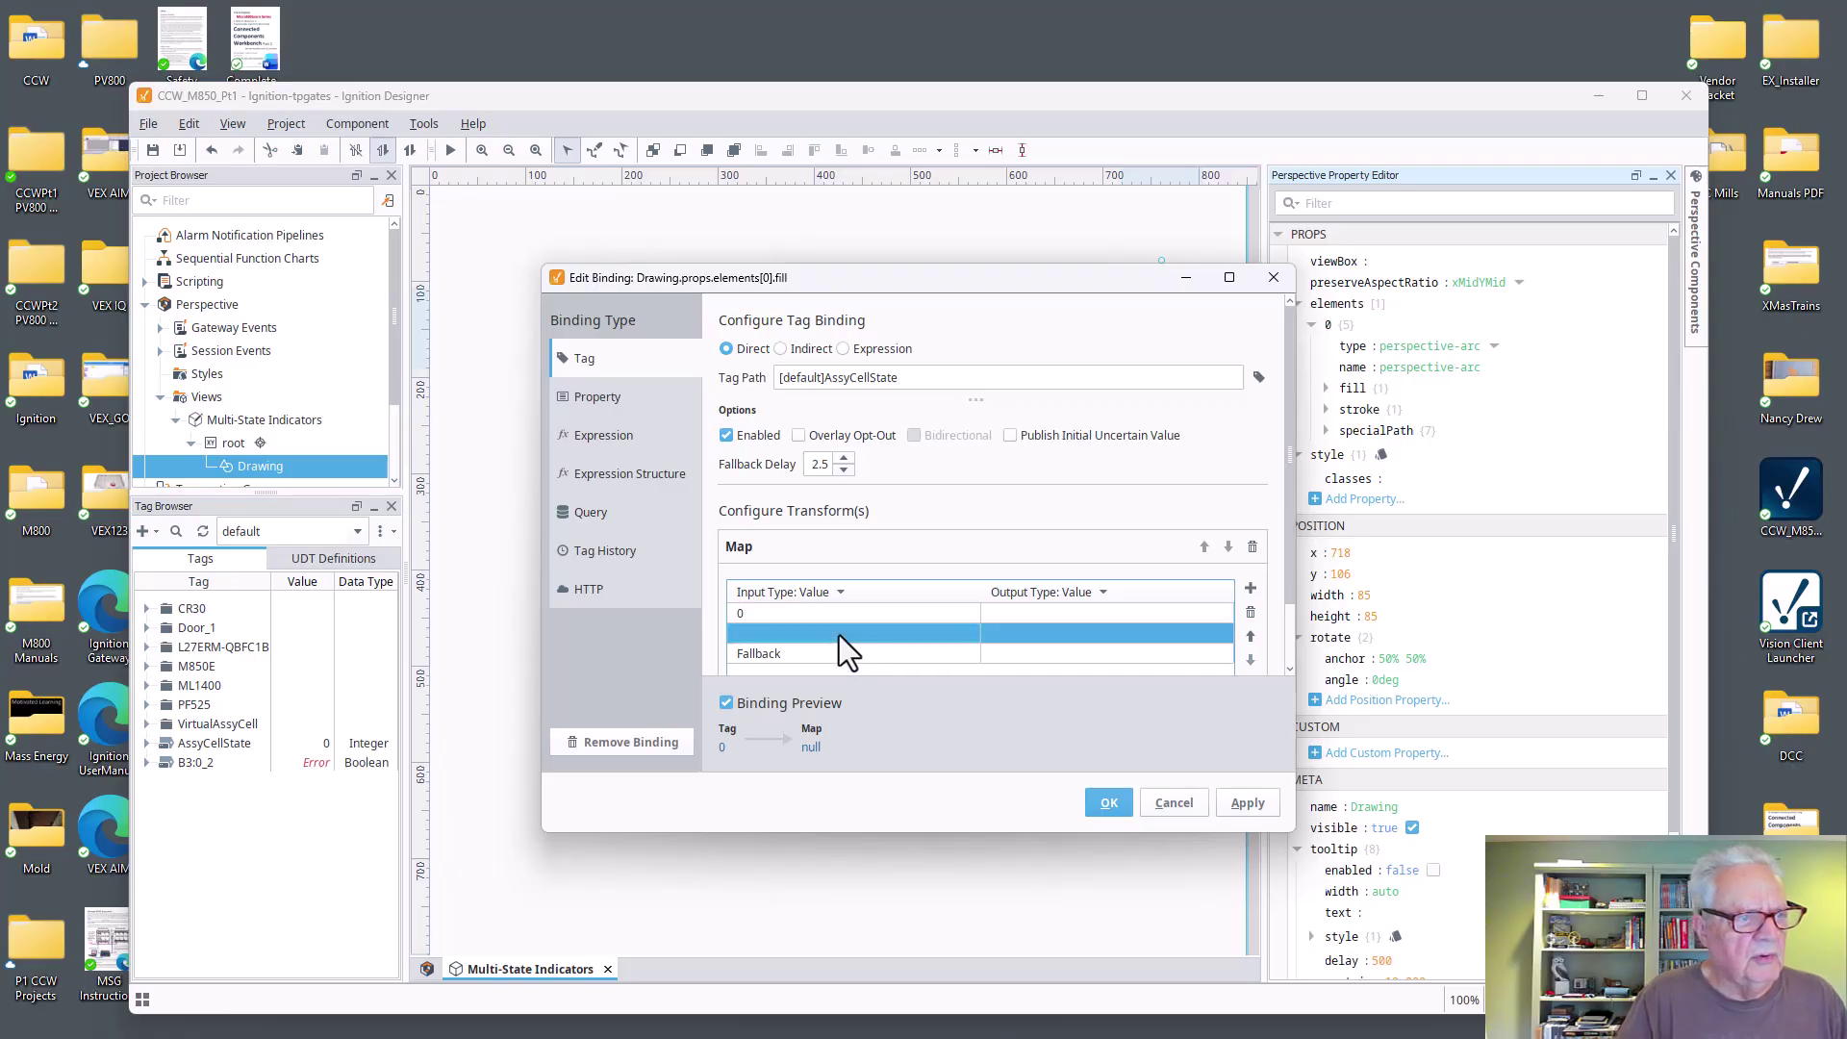
{"action": "left_click", "coordinate": [839, 635]}
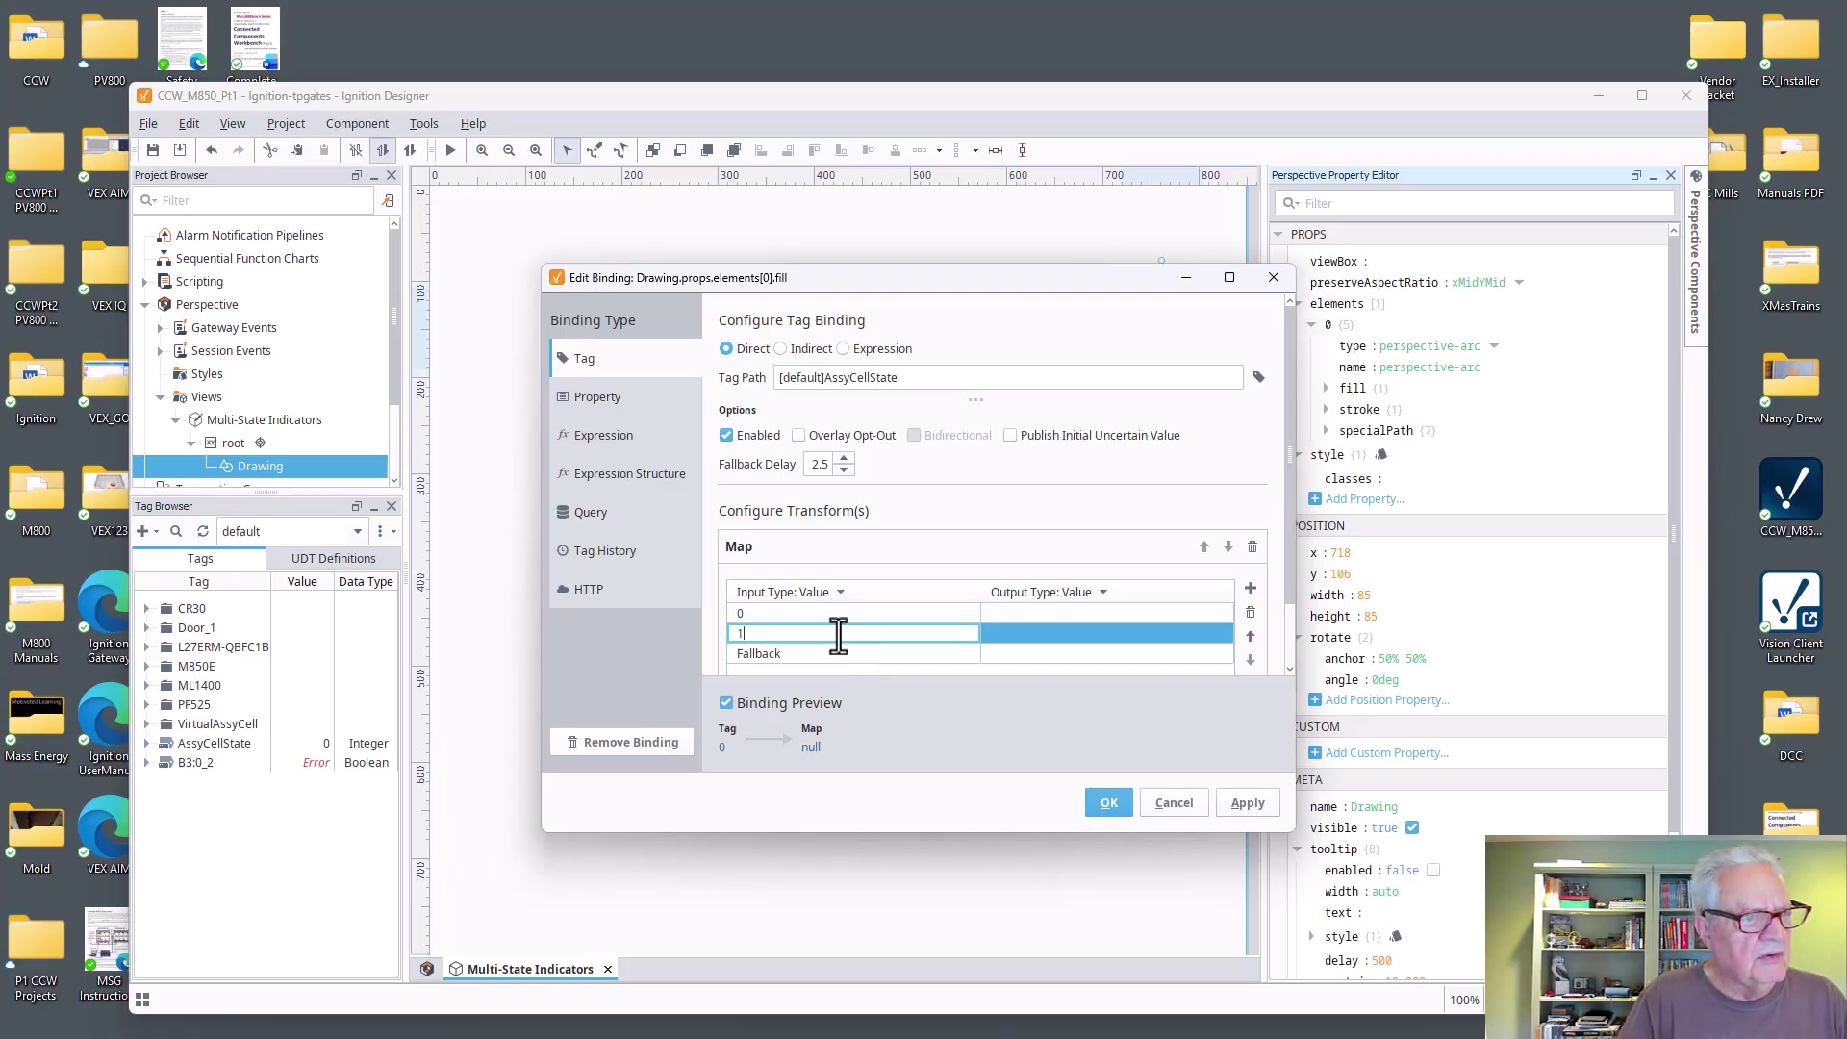
{"action": "left_click", "coordinate": [1079, 591]}
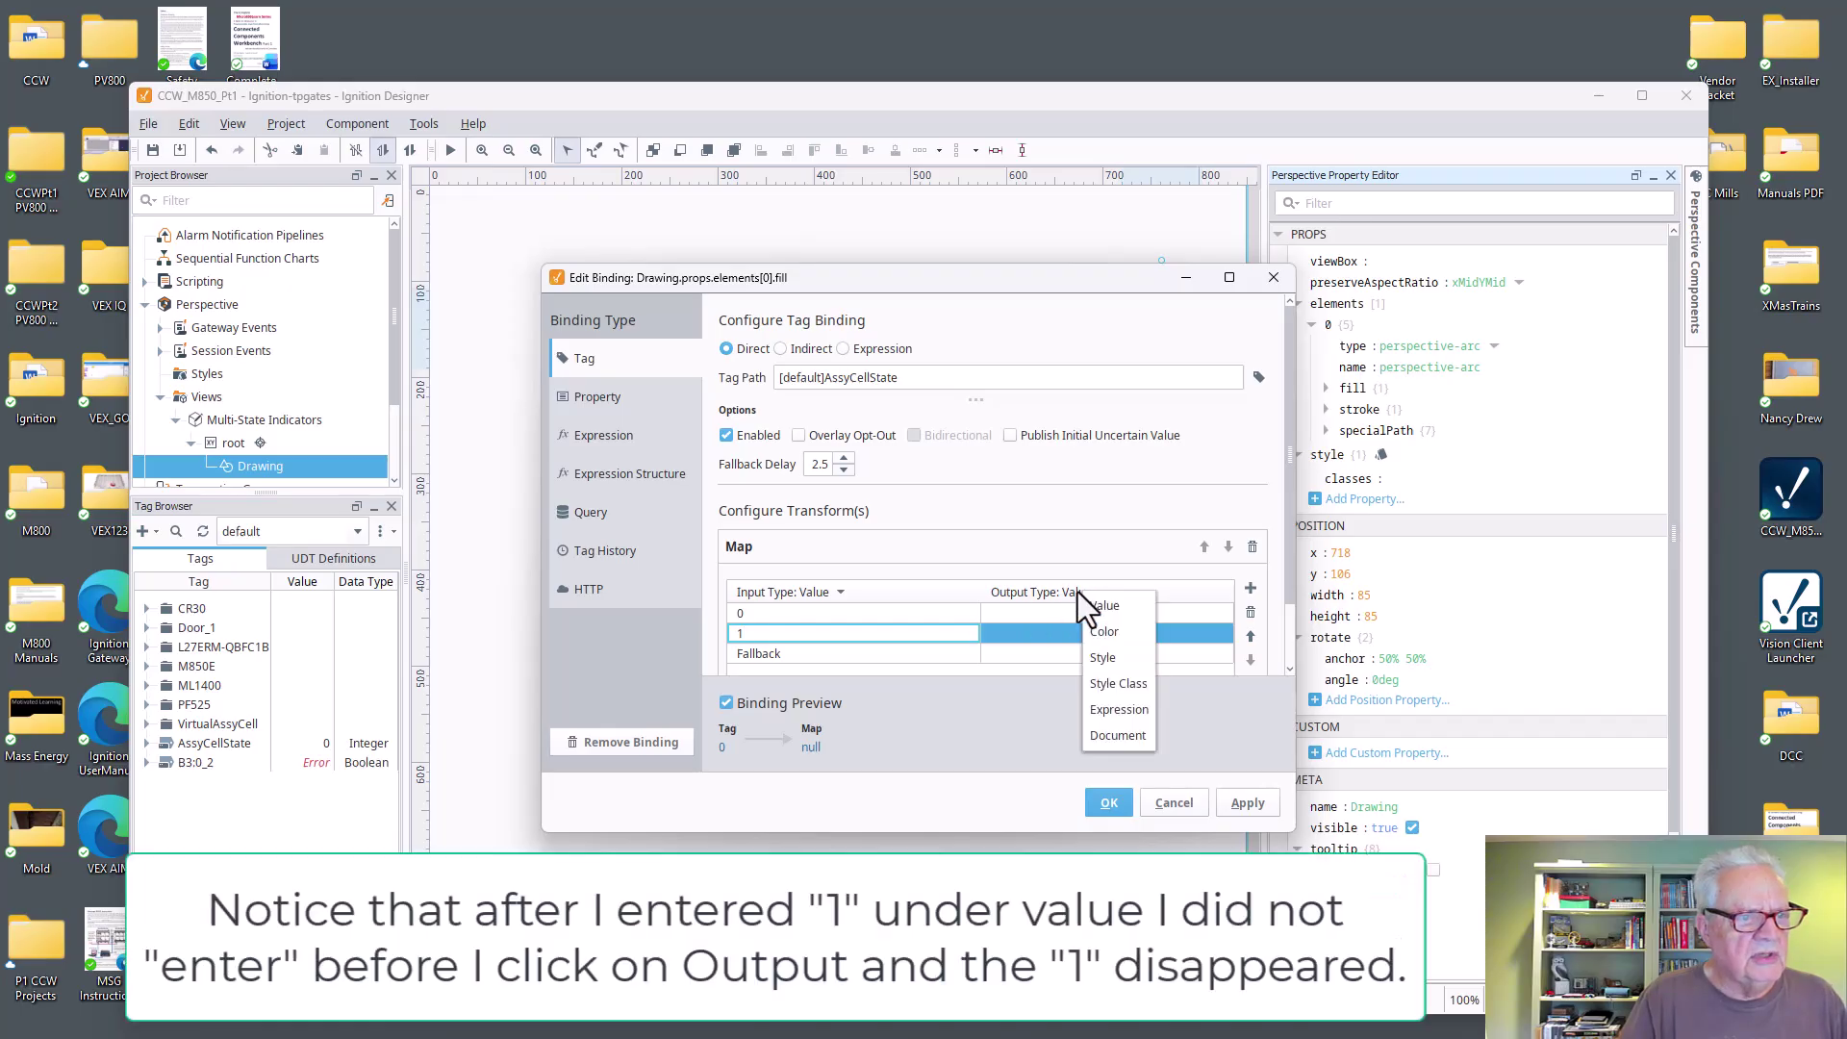
{"action": "left_click", "coordinate": [1105, 632]}
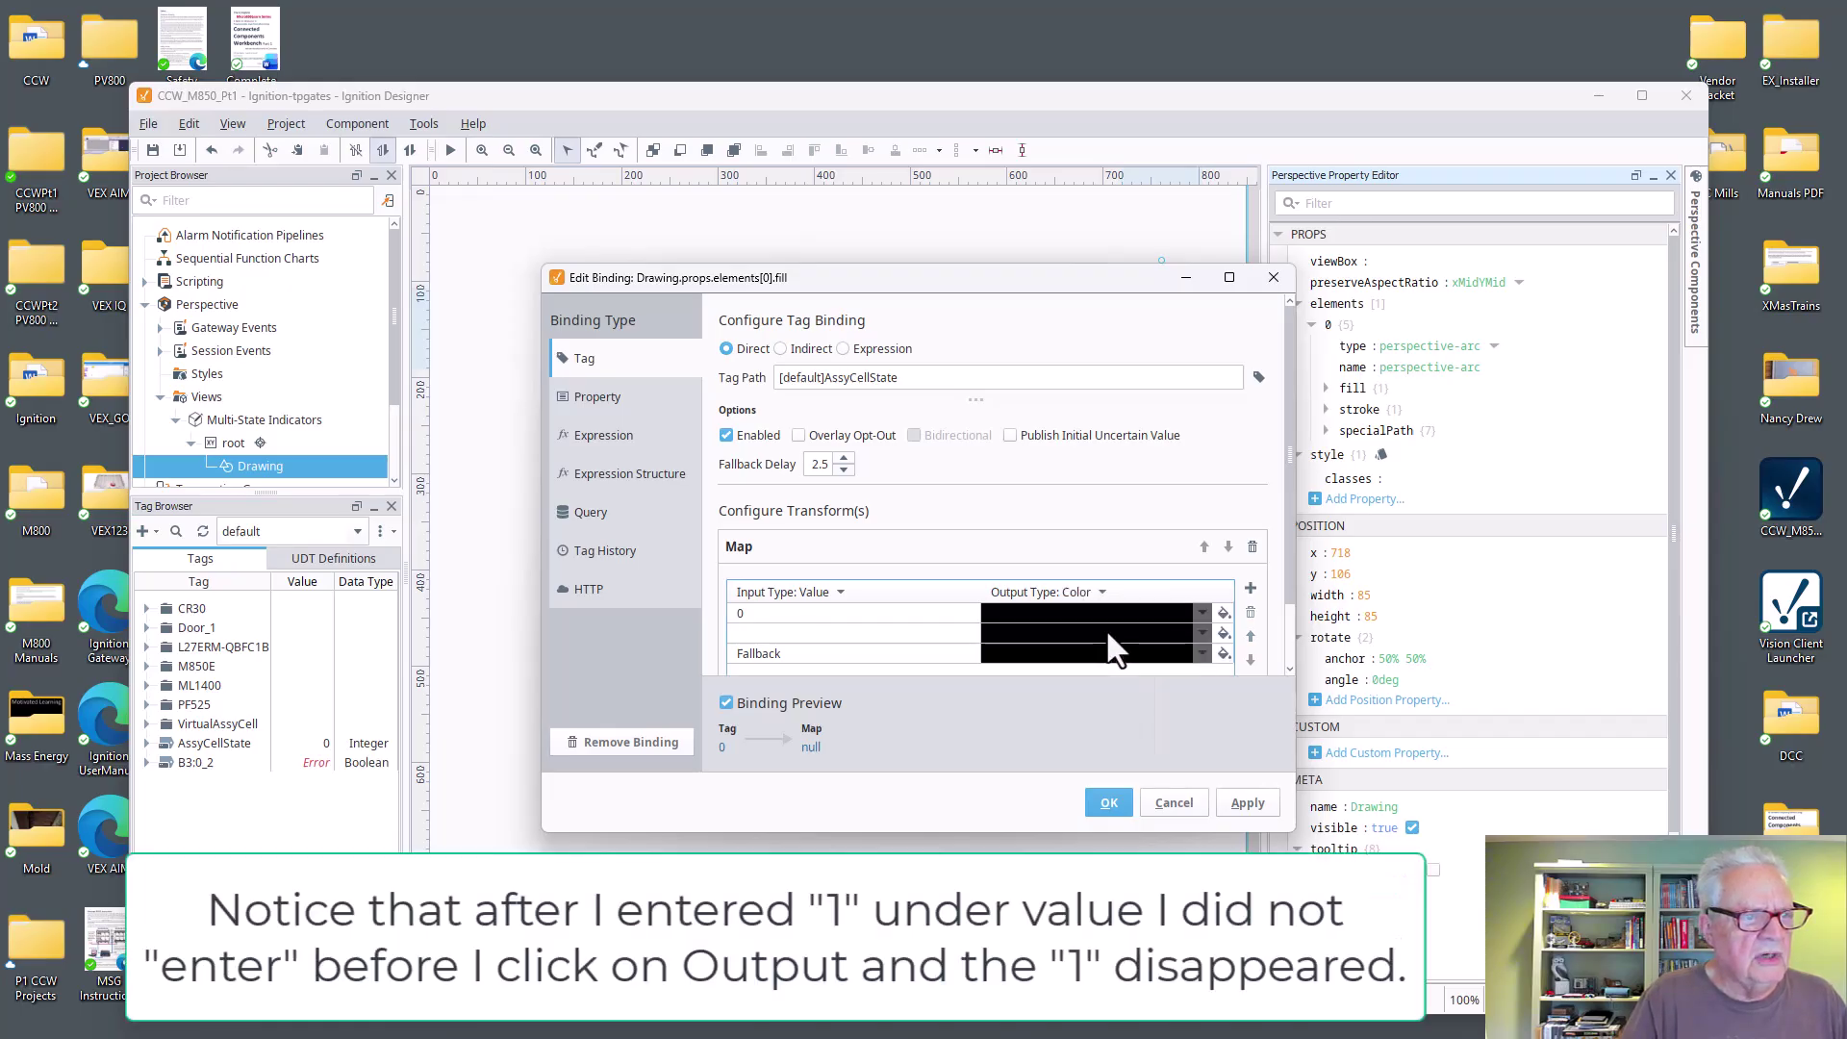
{"action": "left_click", "coordinate": [941, 635]}
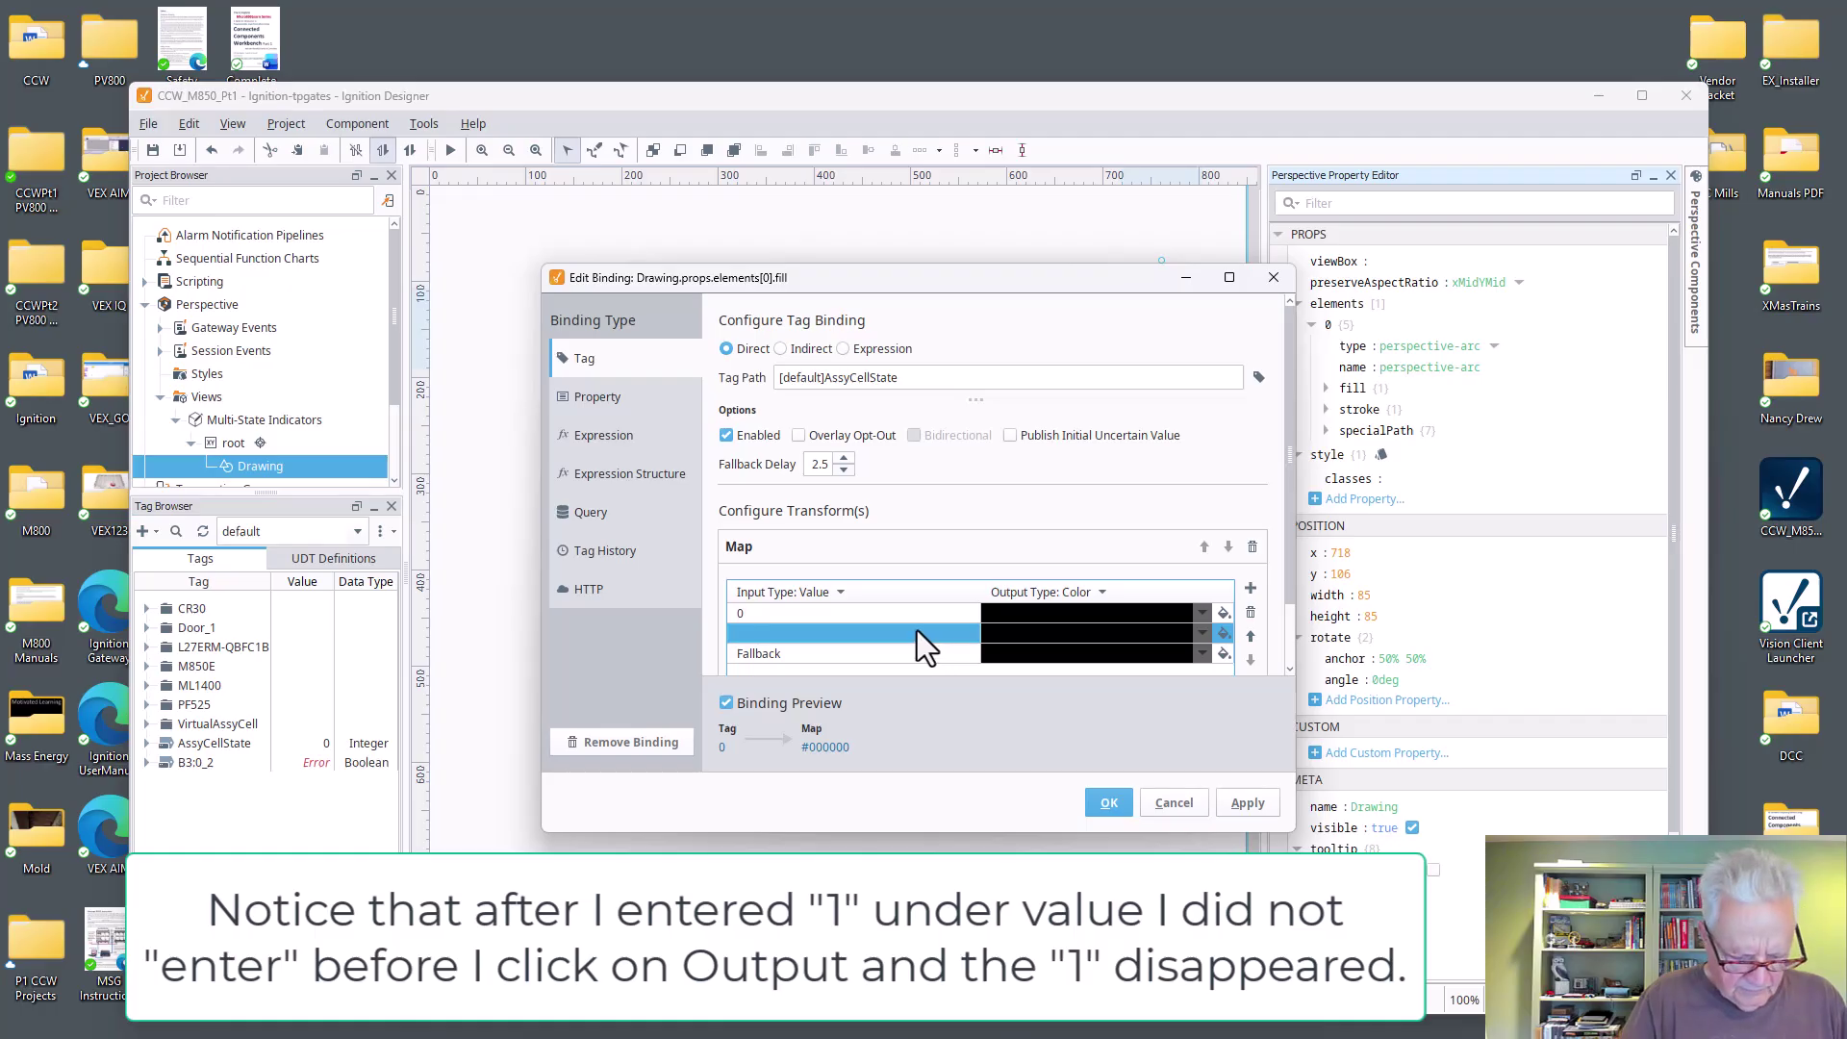
{"action": "type", "text": "1"}
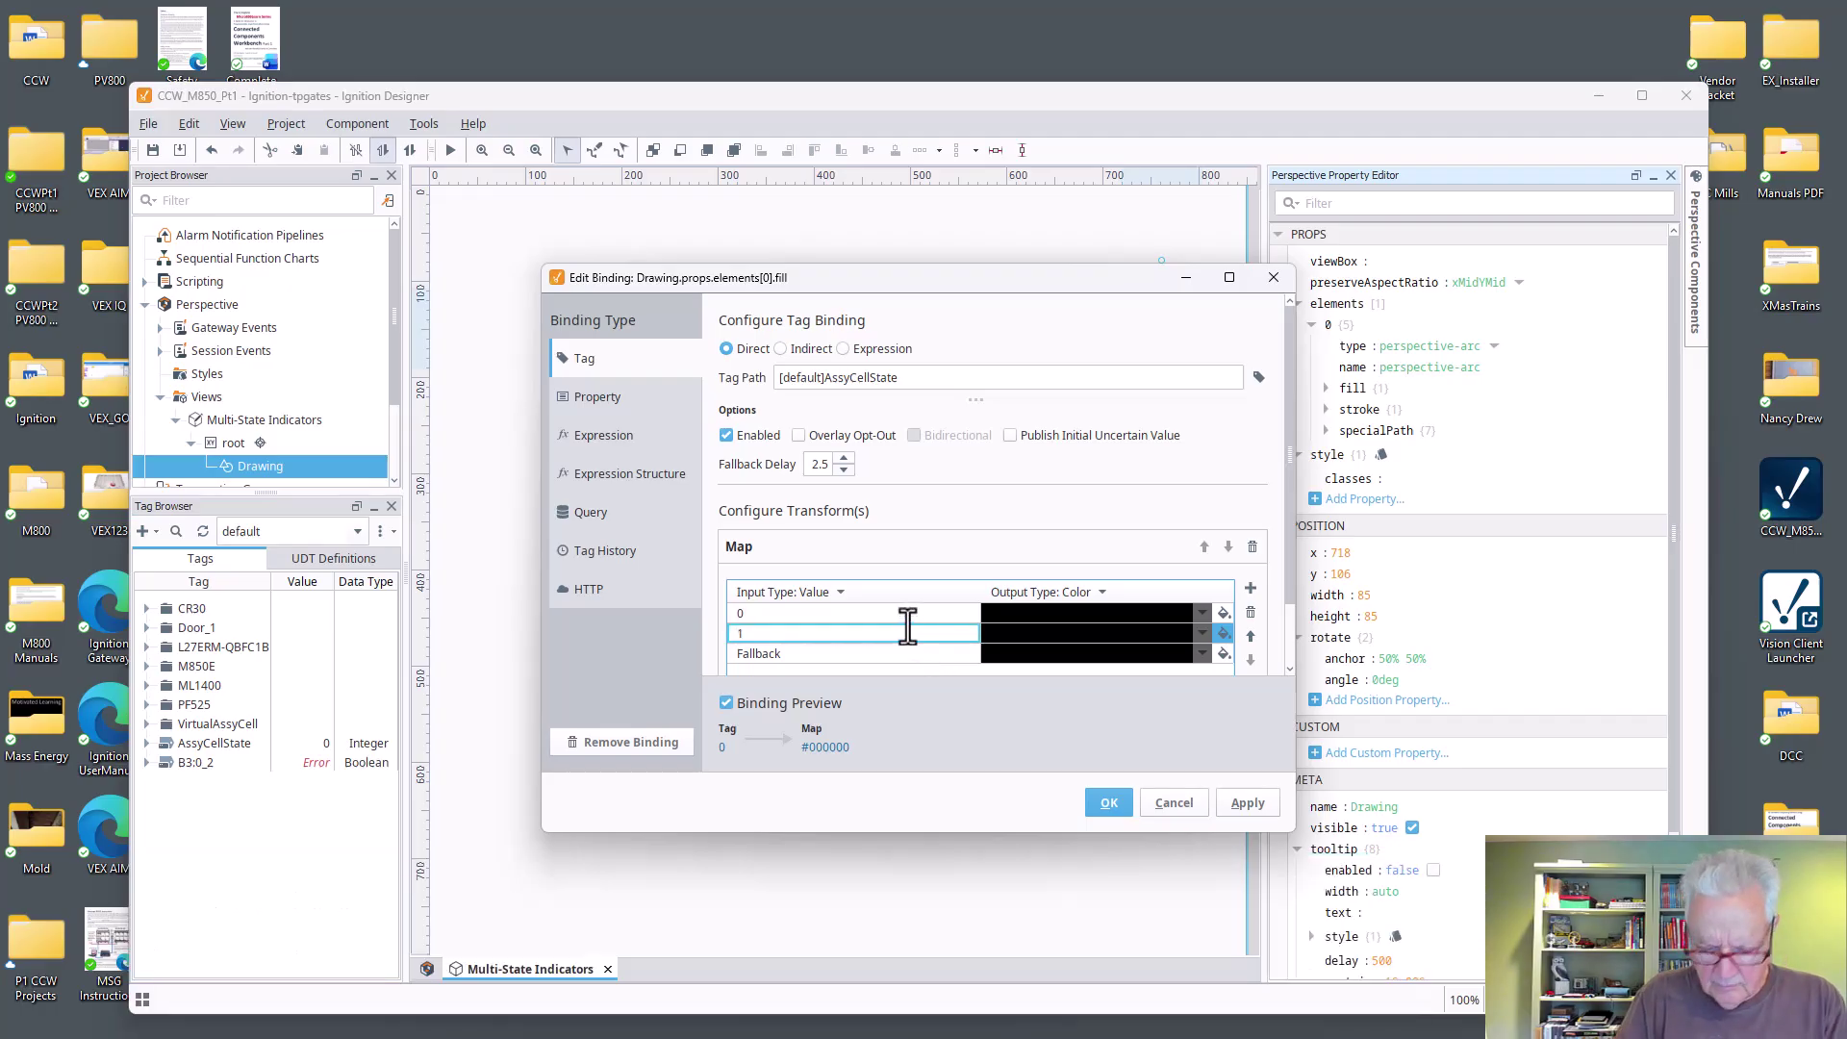
{"action": "key", "text": "Return"}
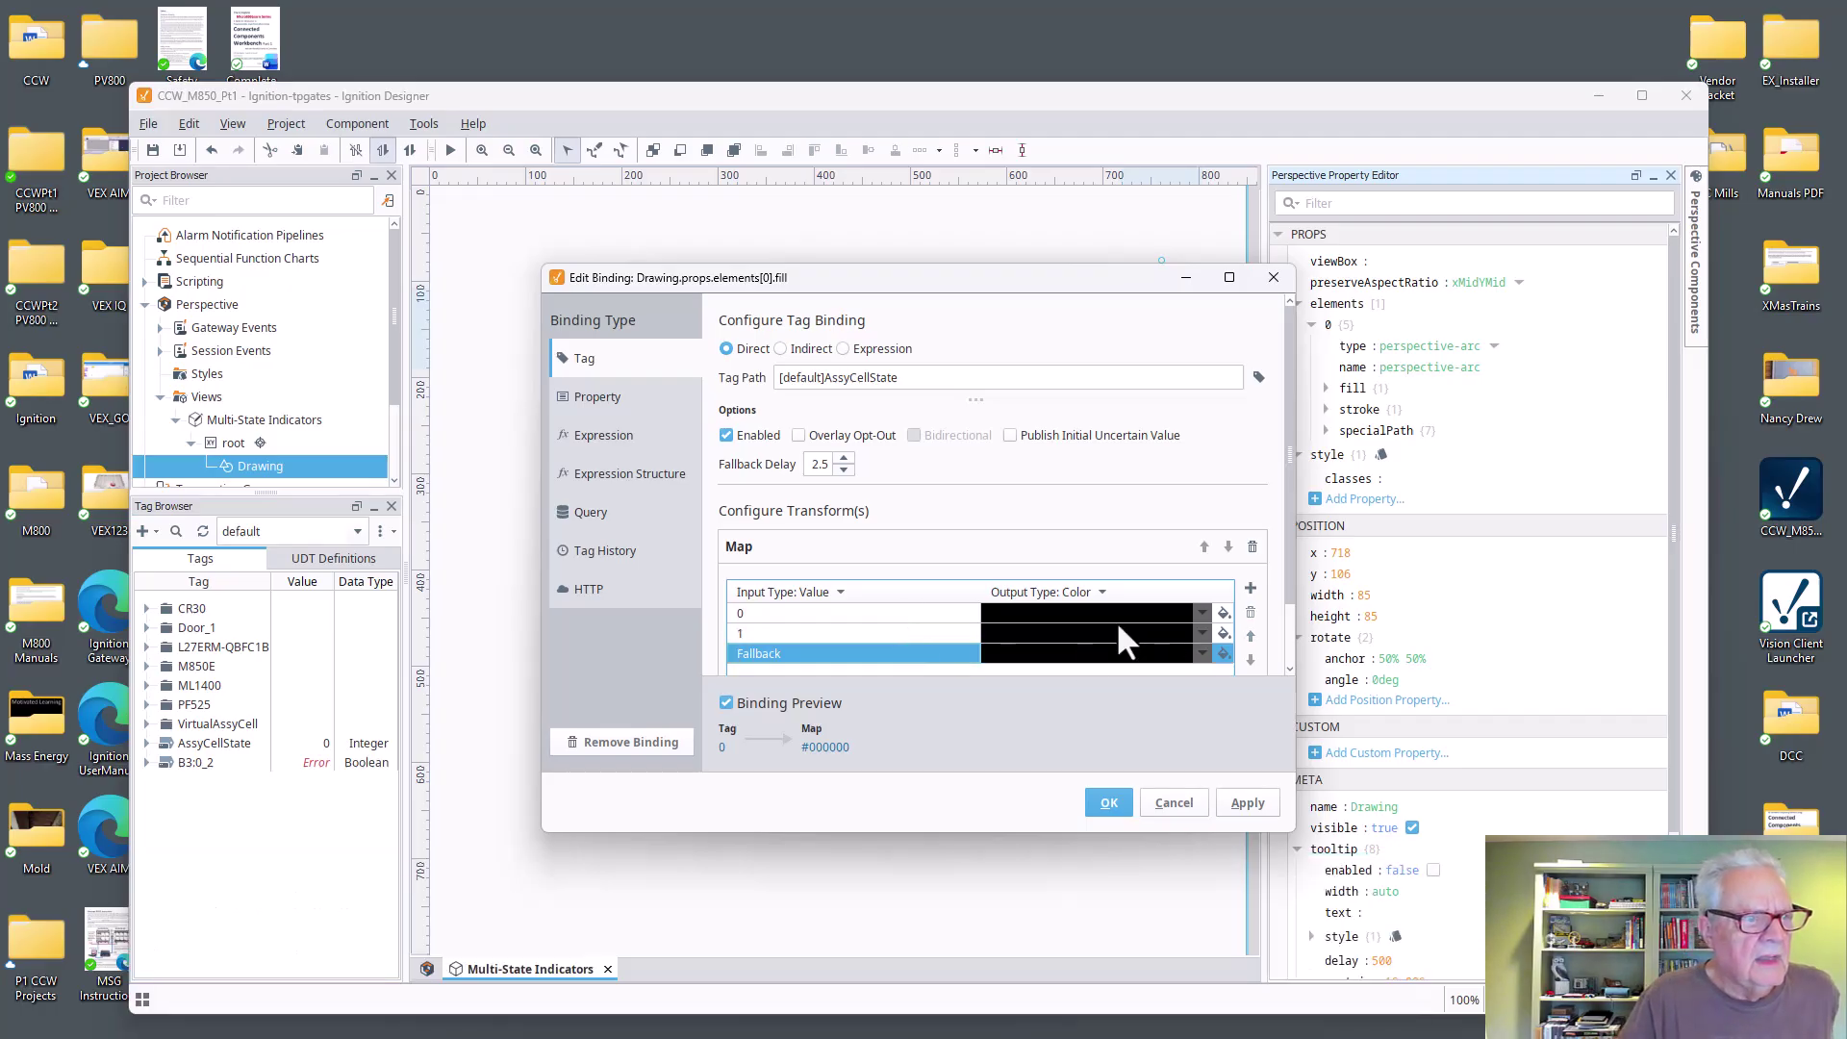
Step: Map value 0 to gray and value 1 to bright green in the fill binding's Map transform, and accept the binding
{"action": "left_click", "coordinate": [1203, 614]}
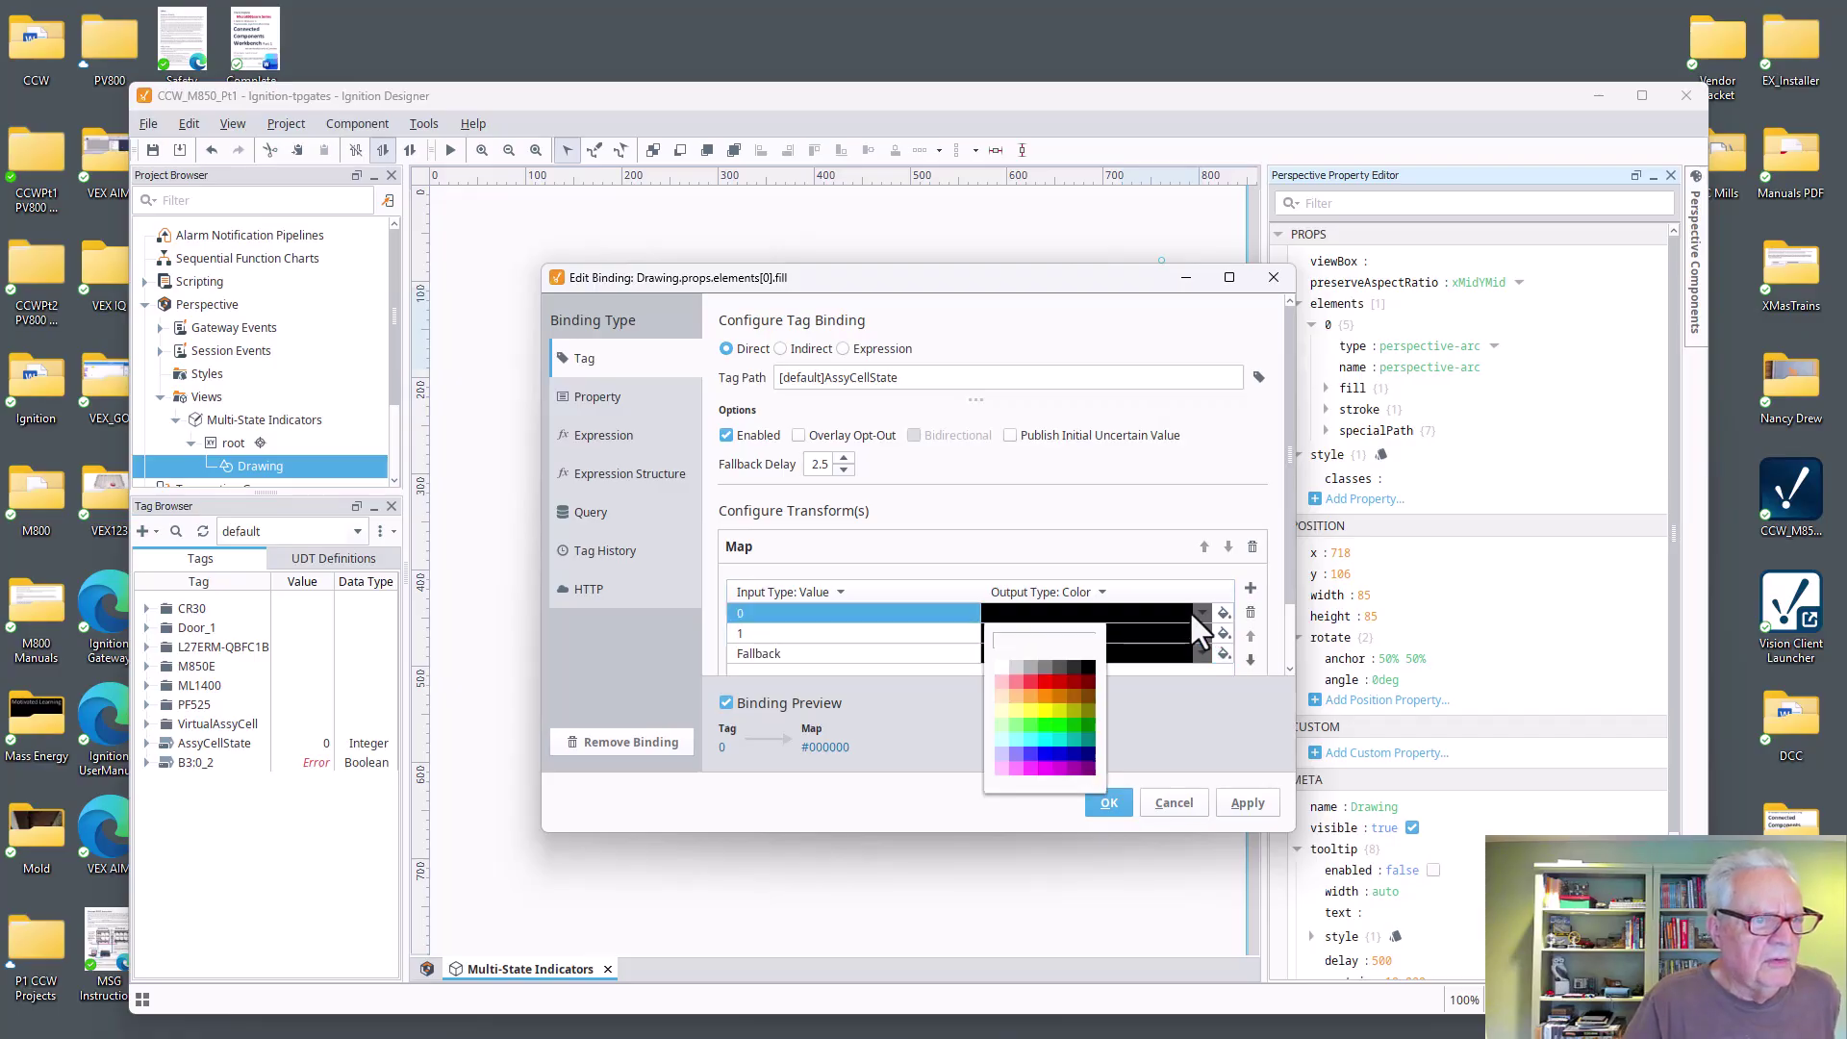
{"action": "left_click", "coordinate": [1043, 667]}
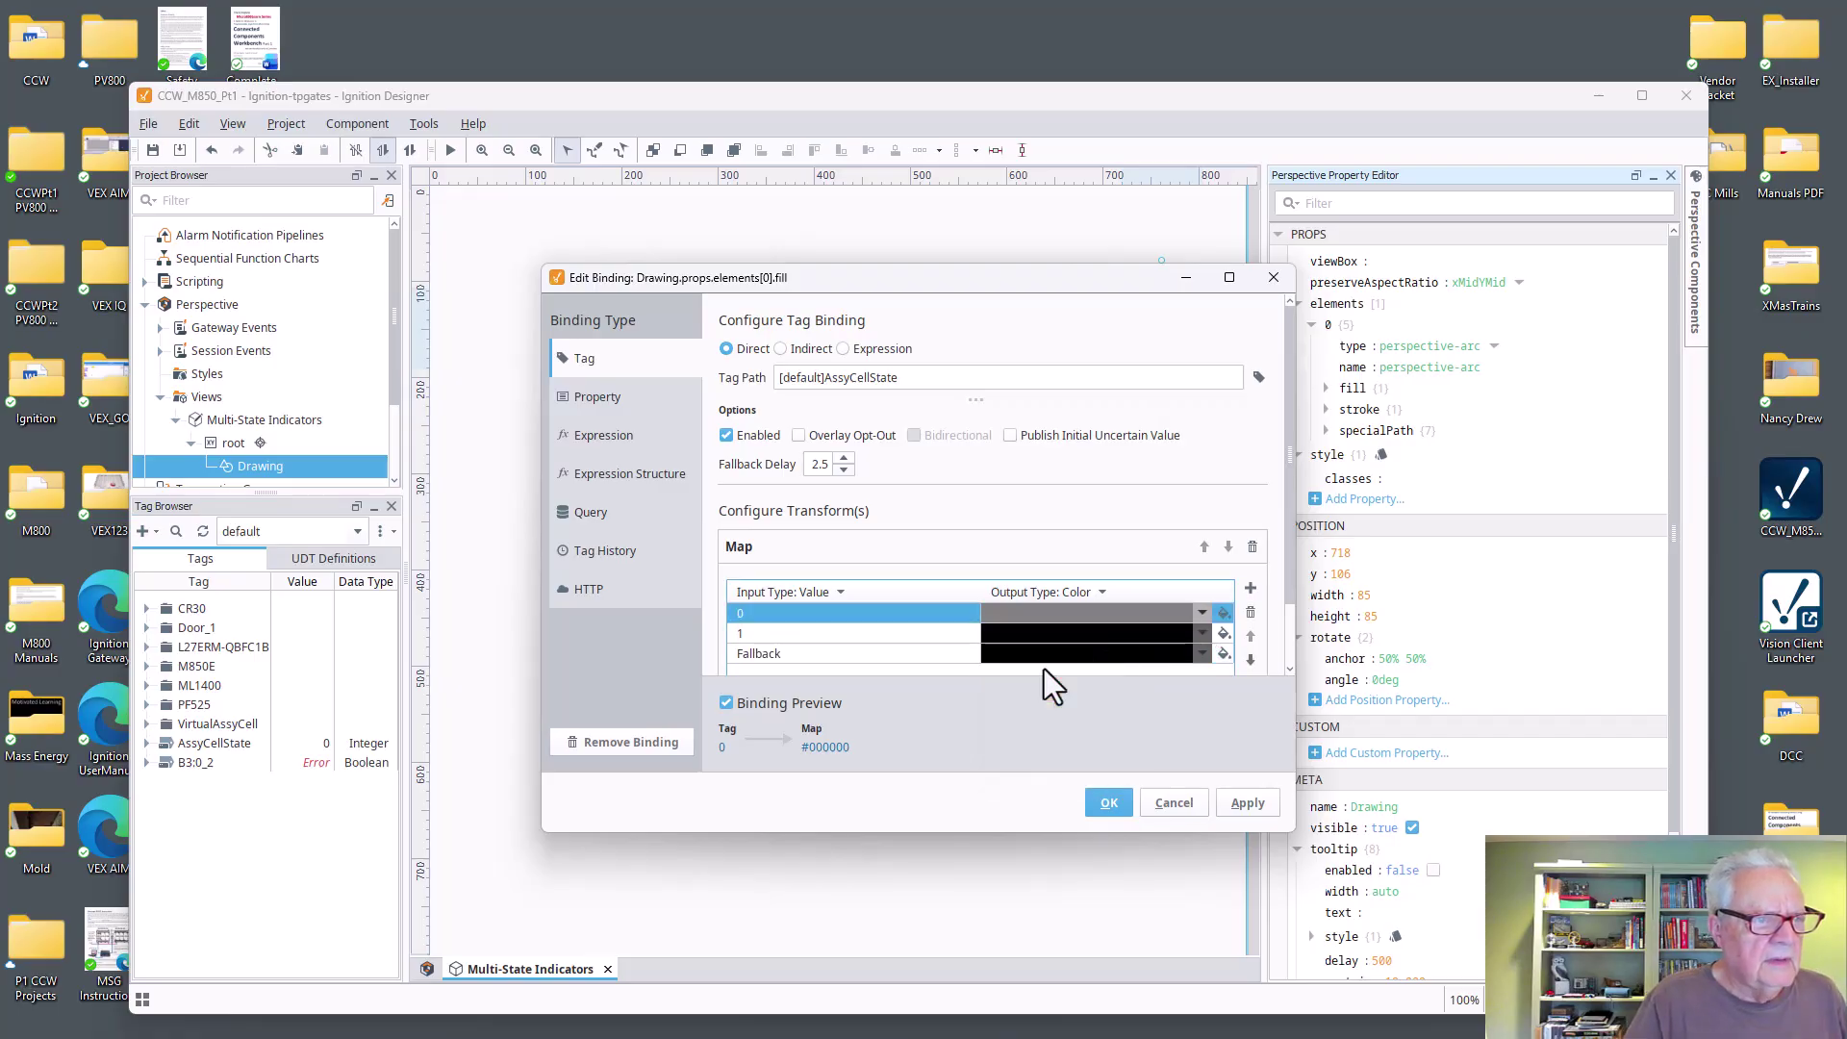
{"action": "left_click", "coordinate": [1203, 634]}
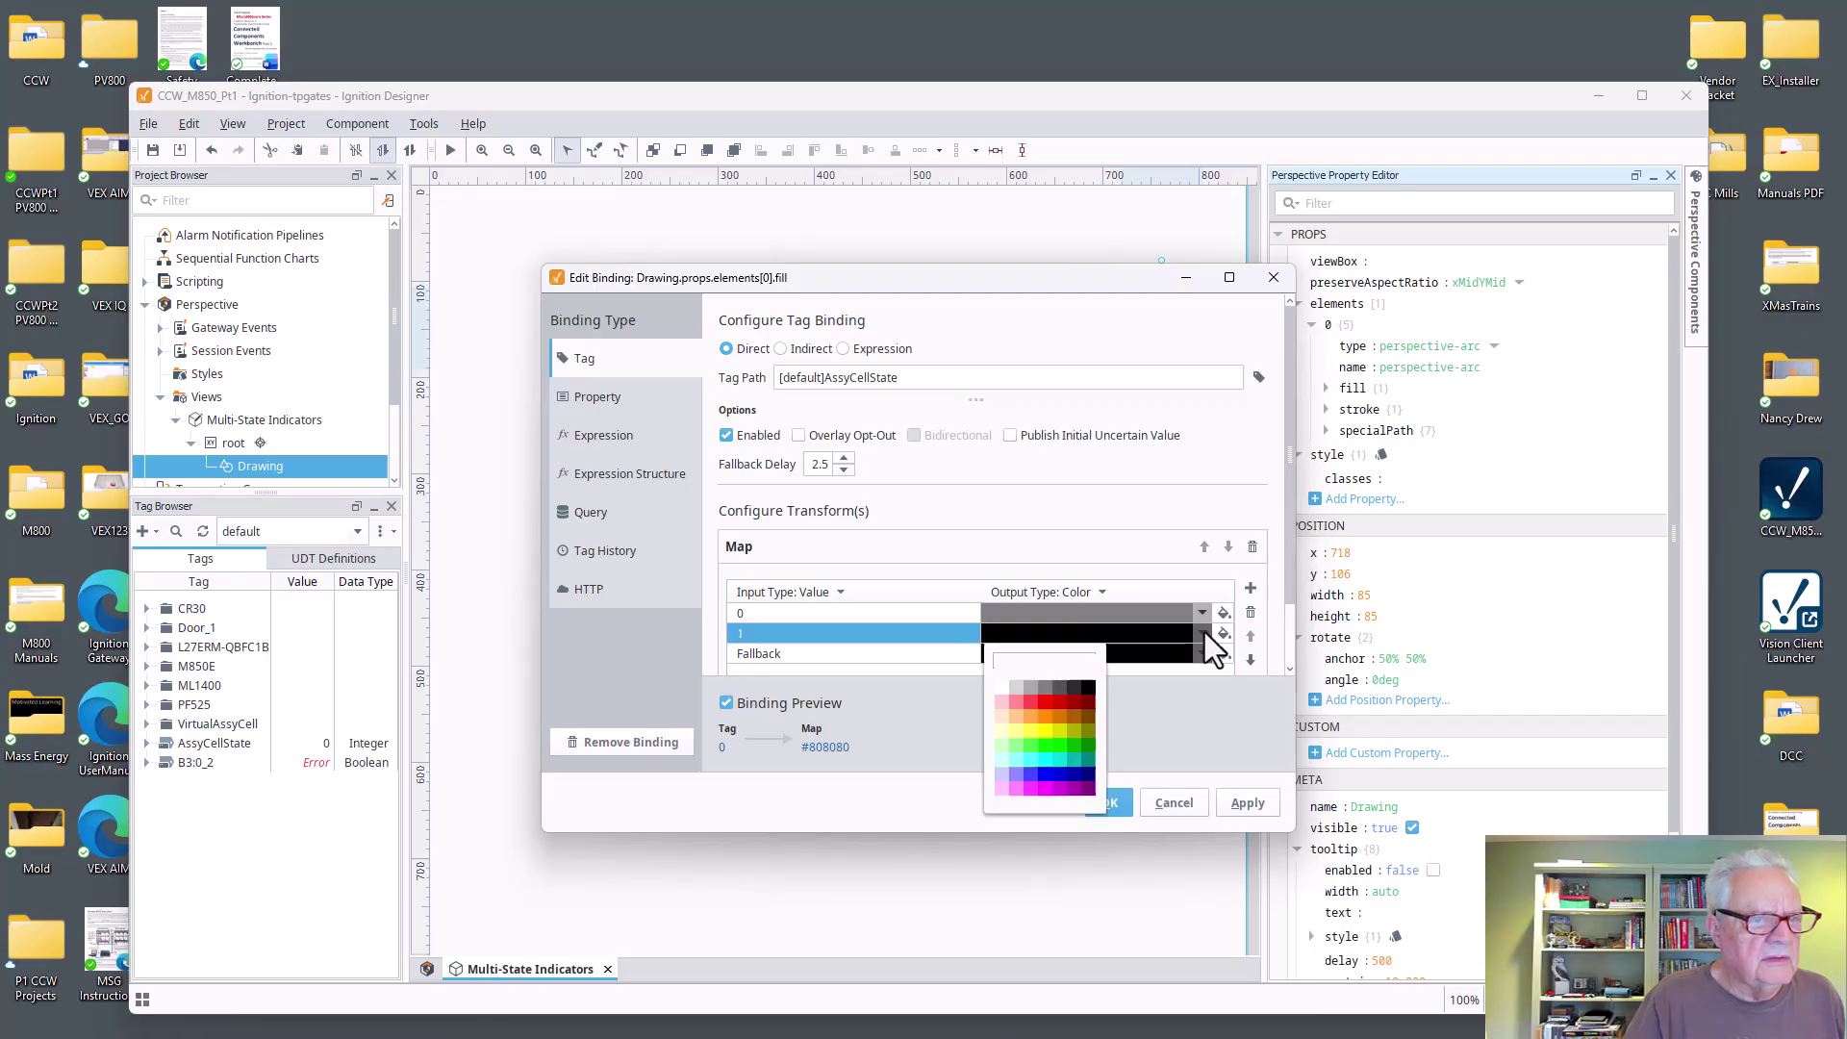
{"action": "left_click", "coordinate": [1031, 744]}
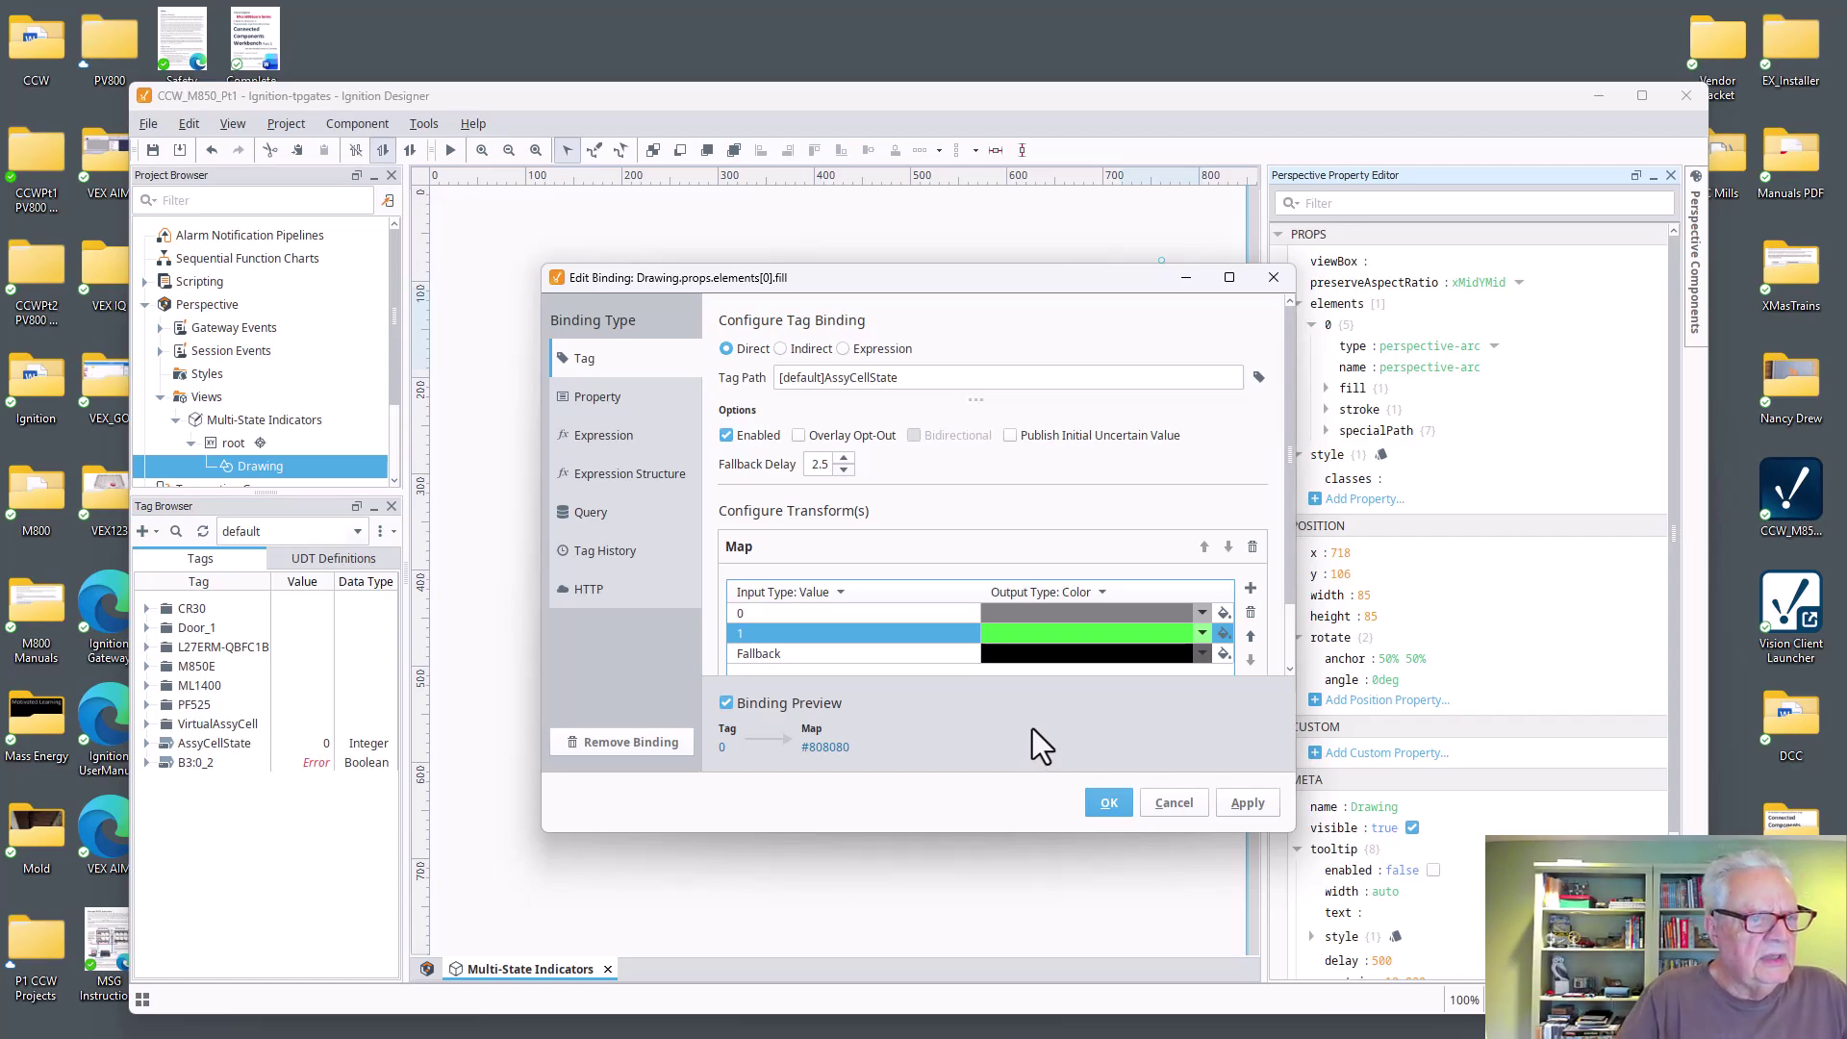
{"action": "left_click", "coordinate": [1109, 803]}
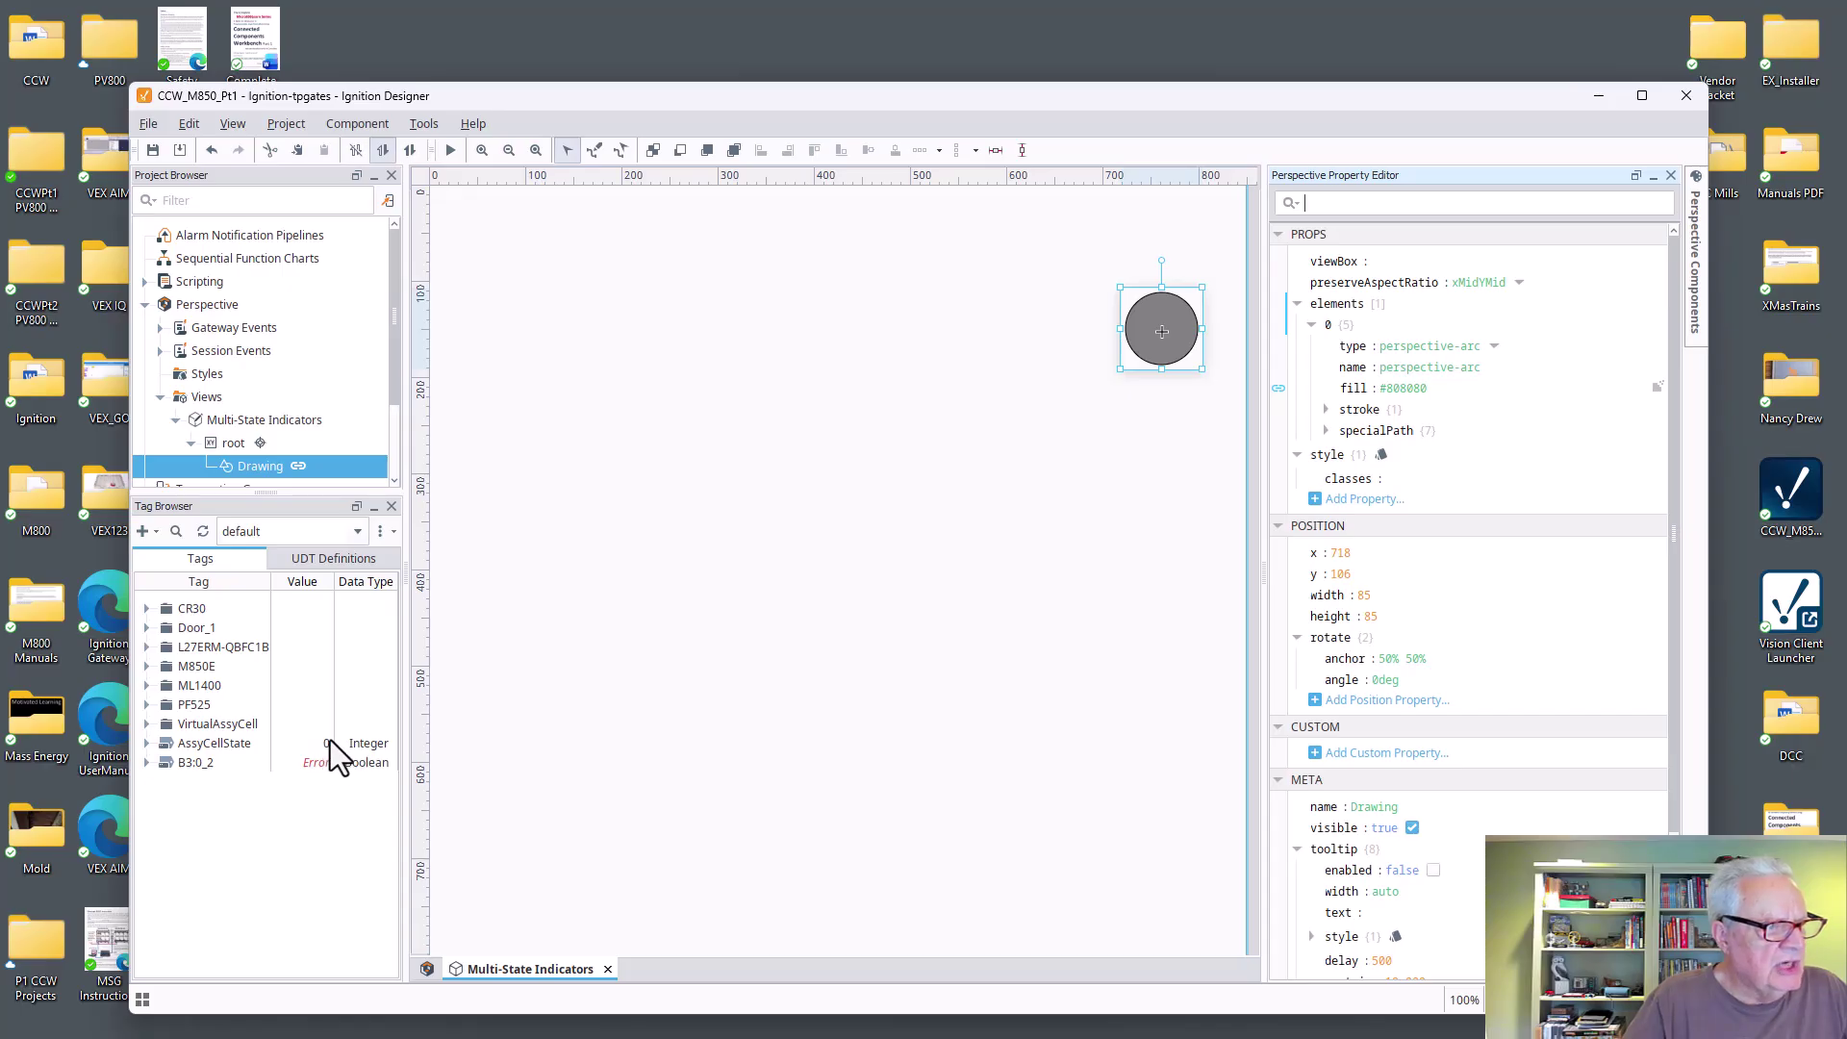
Step: Switch to Connected Components Workbench and place its window below the indicator circle so the circle and the PV800-POU rungs are both in view
{"action": "mouse_move", "coordinate": [1070, 1035]}
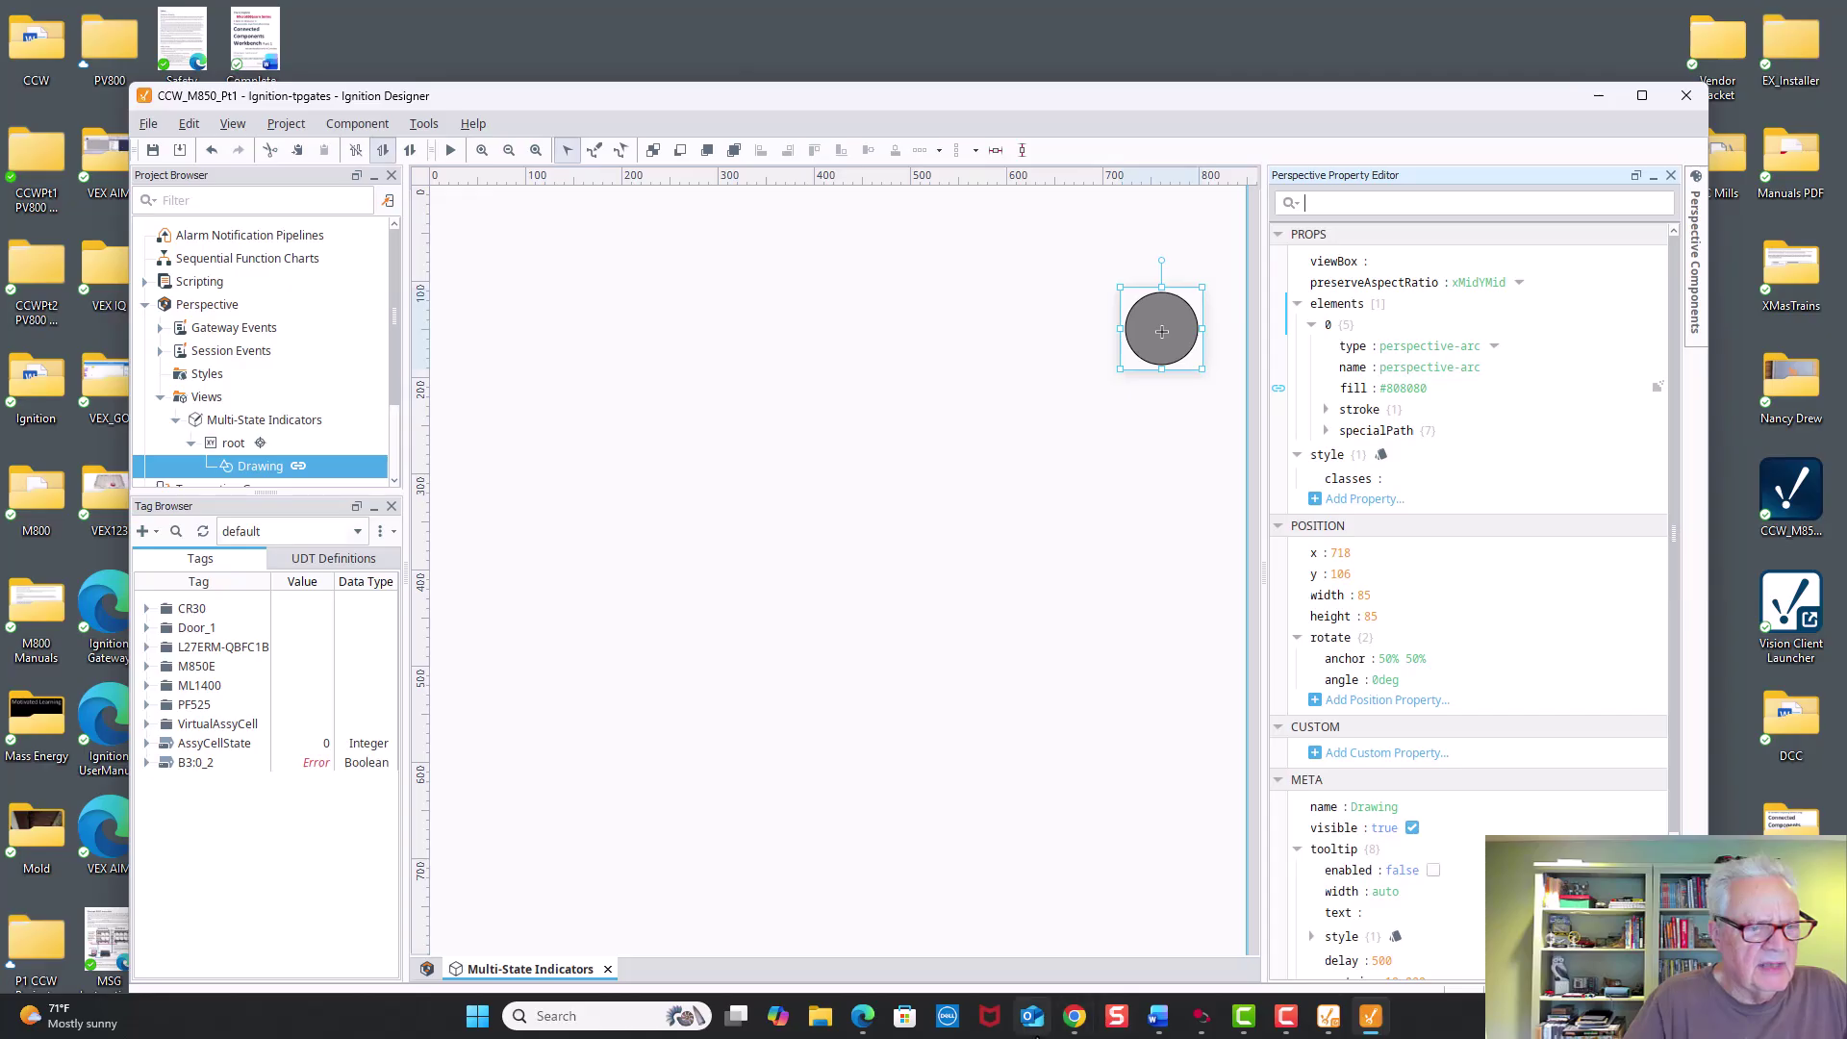
{"action": "left_click", "coordinate": [1200, 1020]}
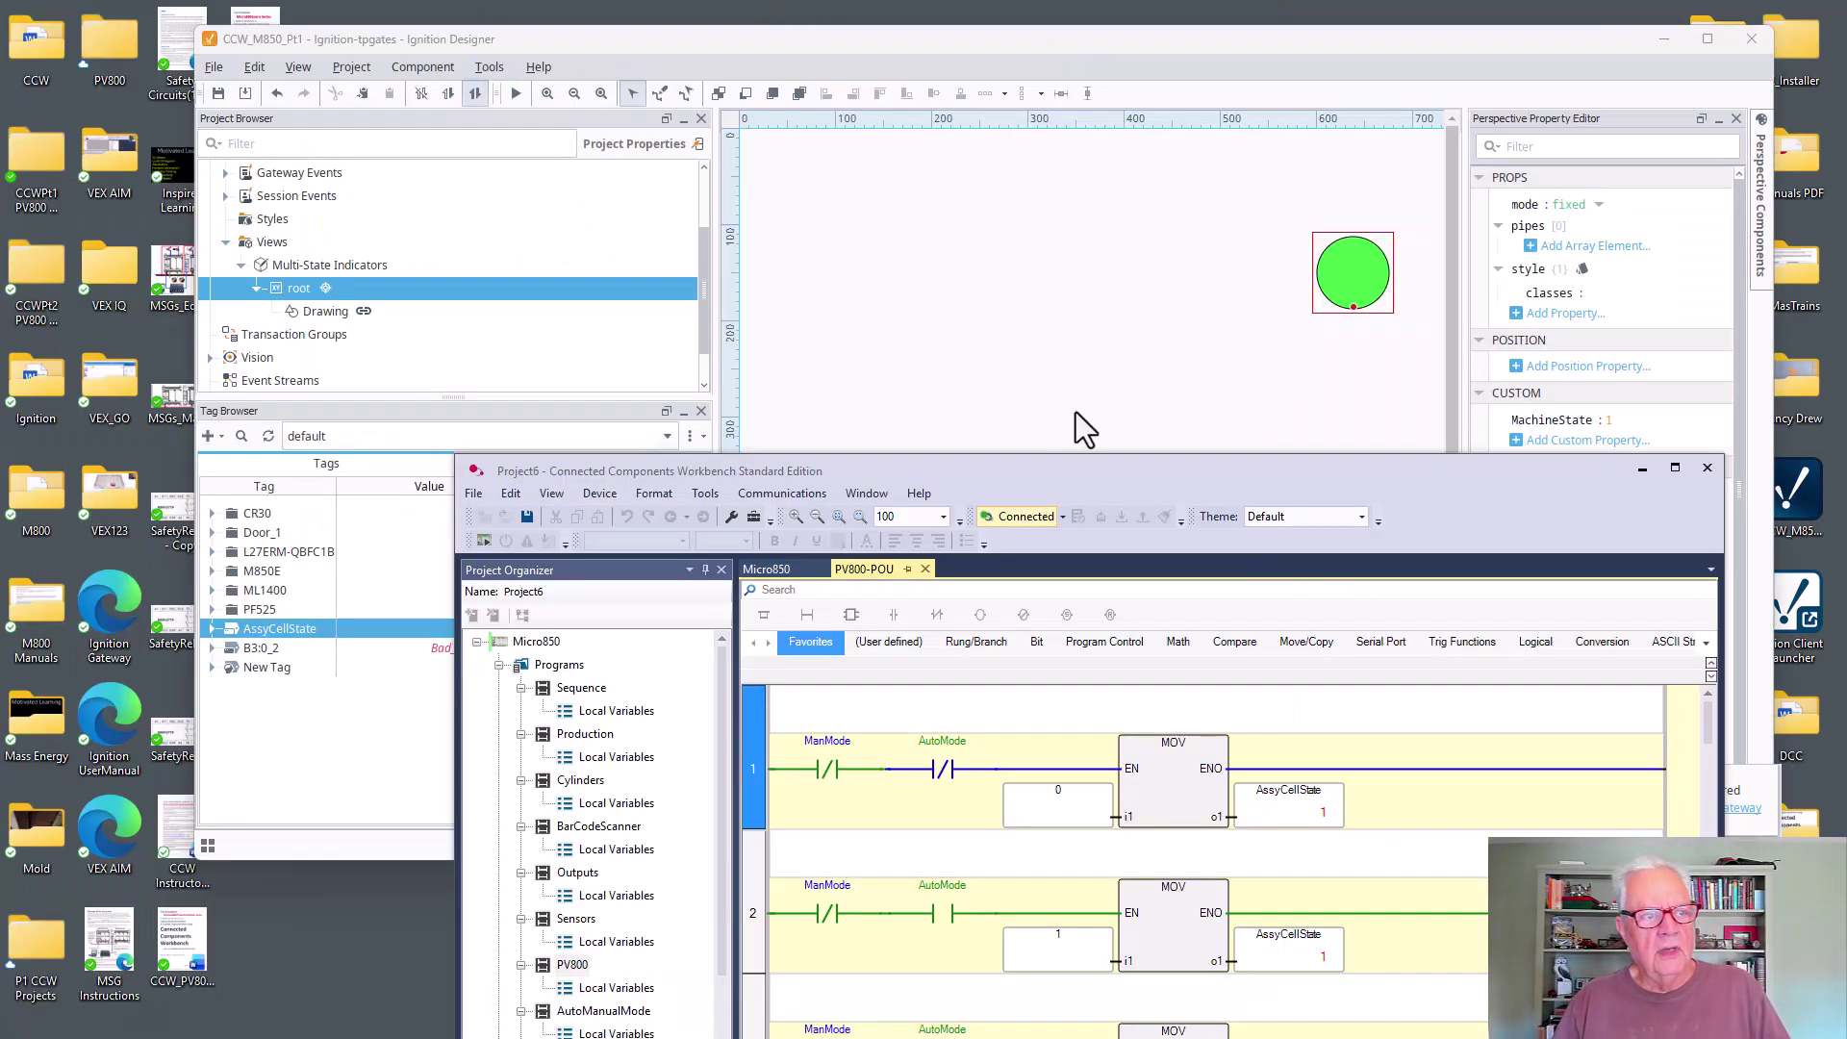
{"action": "left_click_drag", "start_coordinate": [1220, 465], "coordinate": [1239, 355]}
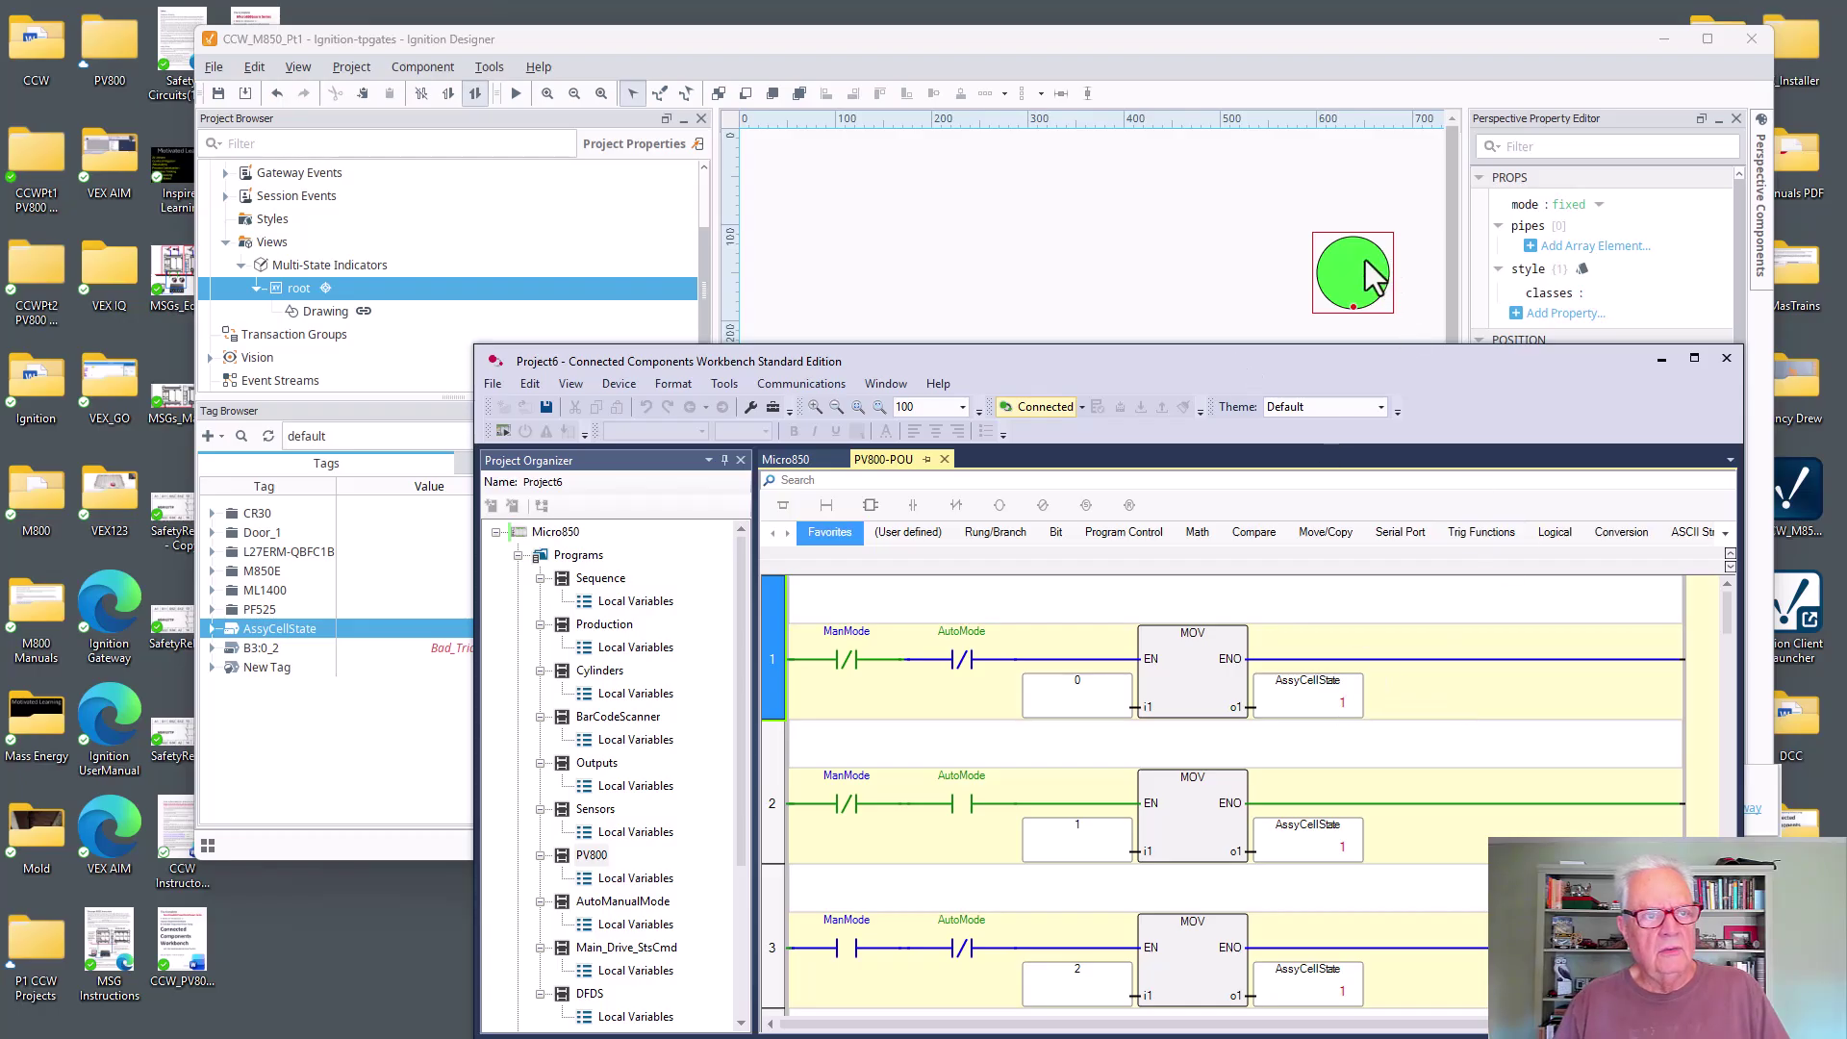
{"action": "left_click_drag", "start_coordinate": [1395, 361], "coordinate": [1404, 432]}
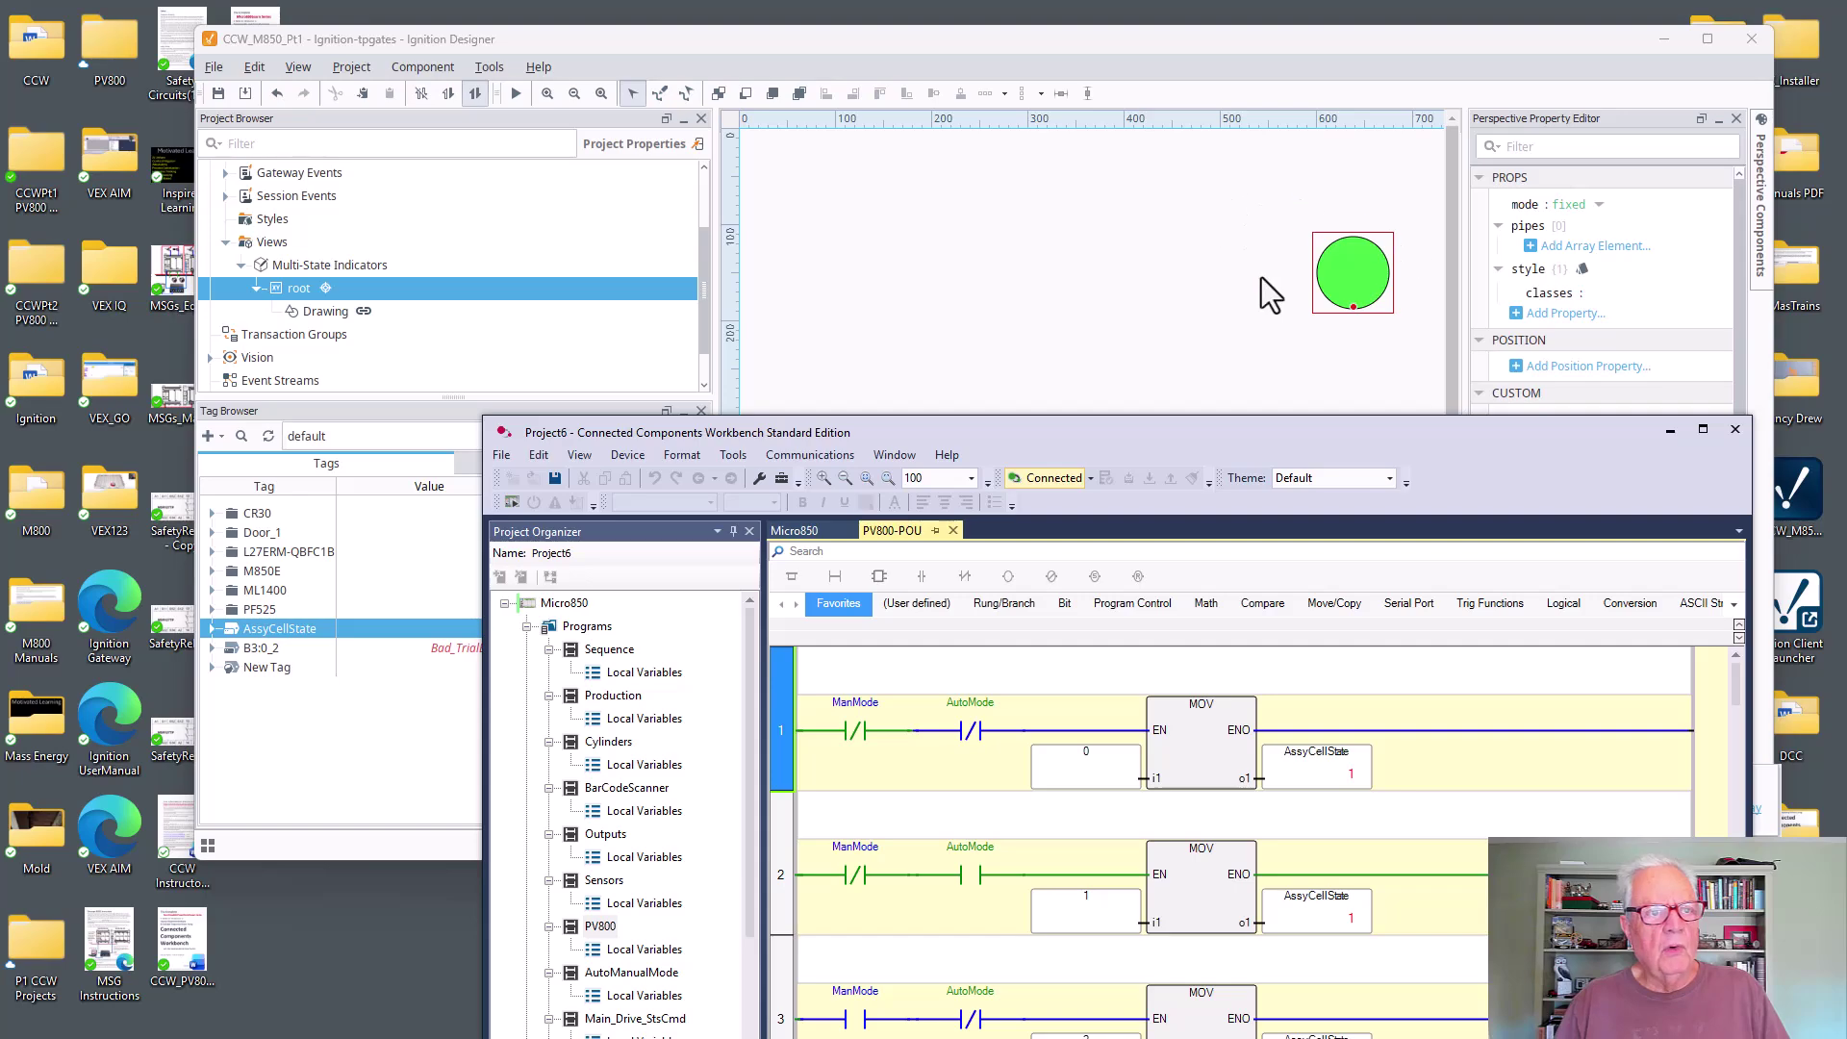
Step: Check the data quality warning on the Drawing component and reset the Ignition trial on the gateway web page, returning to the Designer
{"action": "left_click", "coordinate": [1352, 282]}
{"action": "left_click", "coordinate": [1353, 281]}
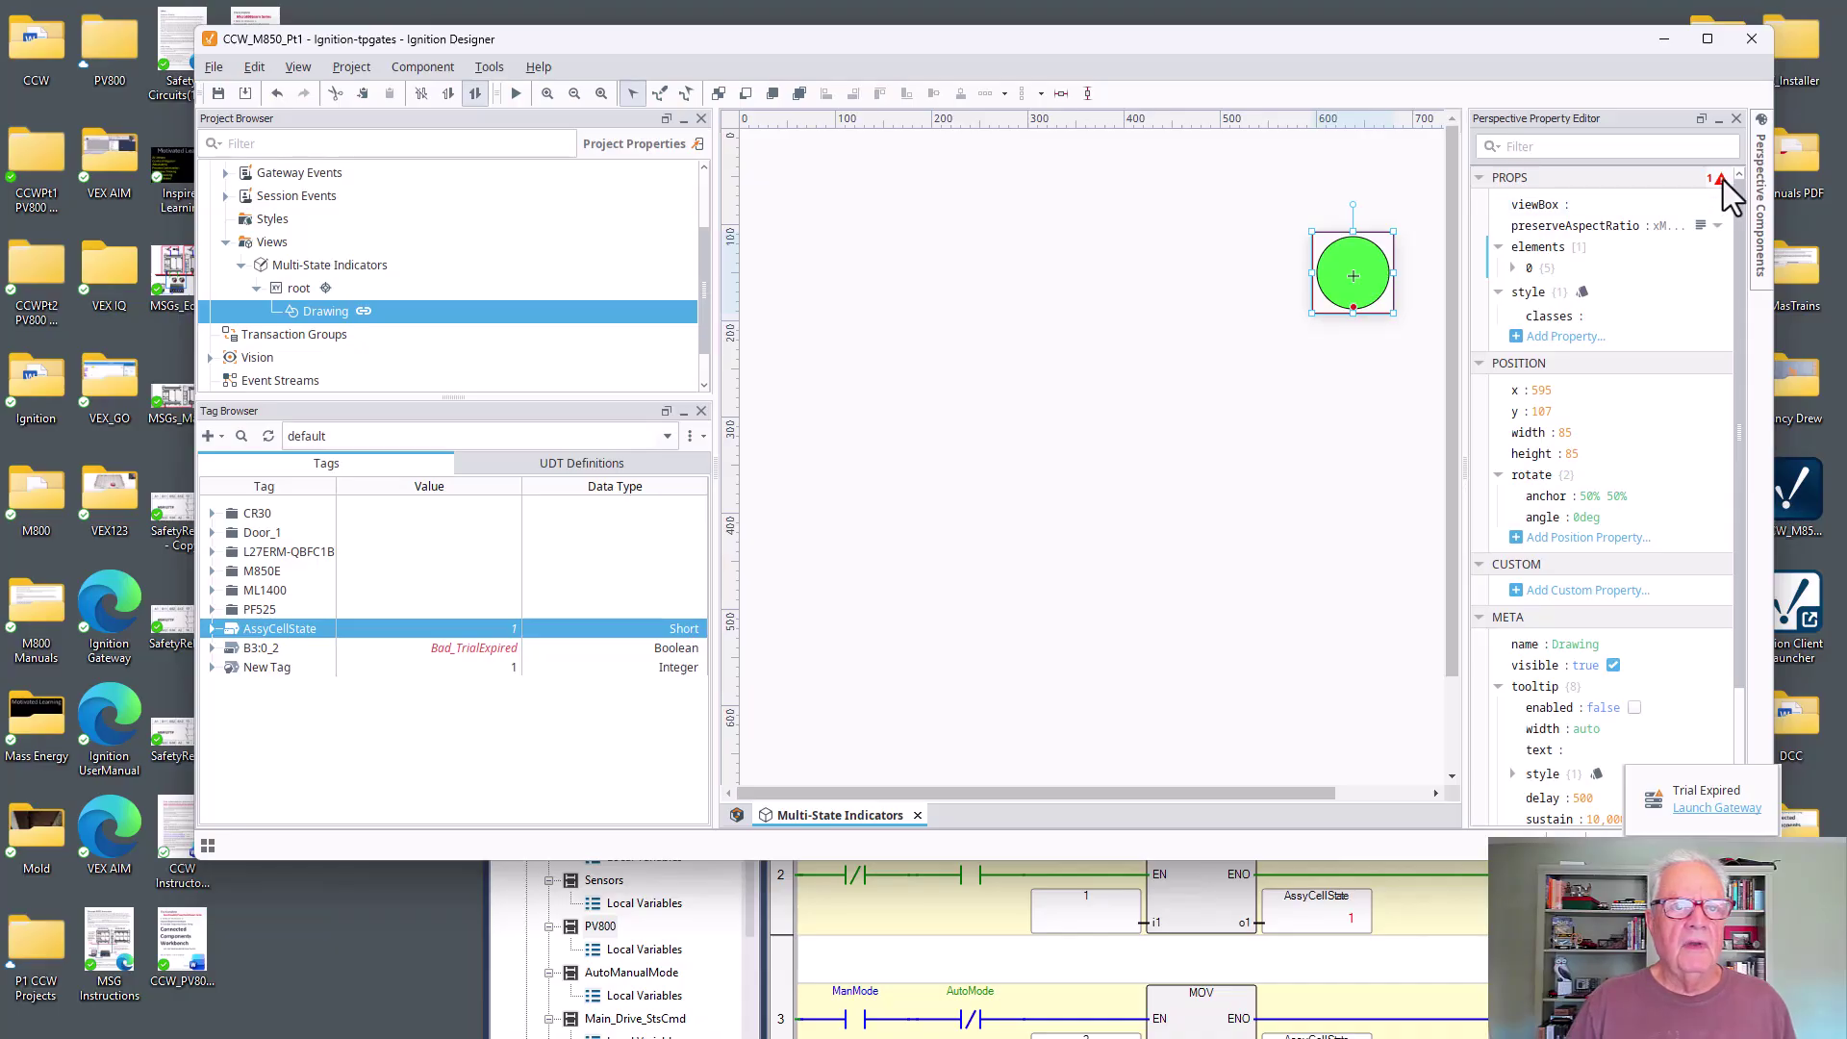
{"action": "mouse_move", "coordinate": [1724, 181]}
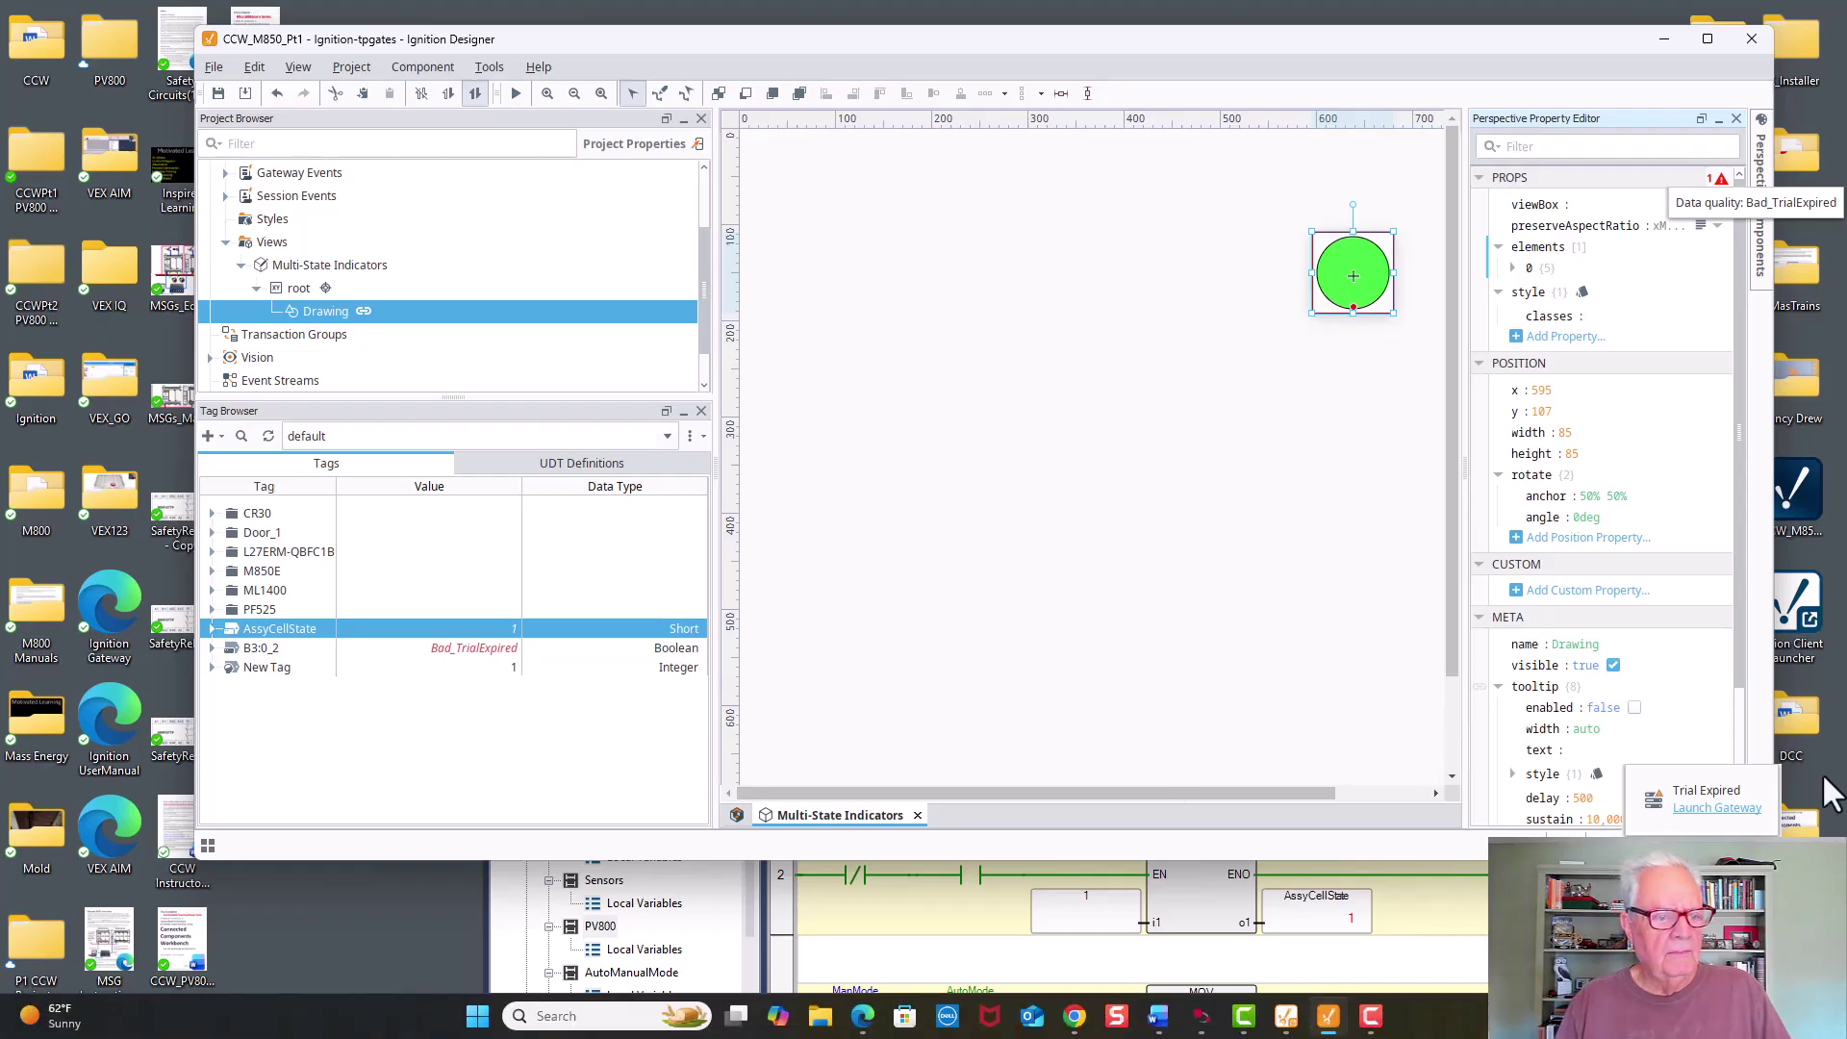
{"action": "left_click_drag", "start_coordinate": [1846, 113], "coordinate": [1643, 59]}
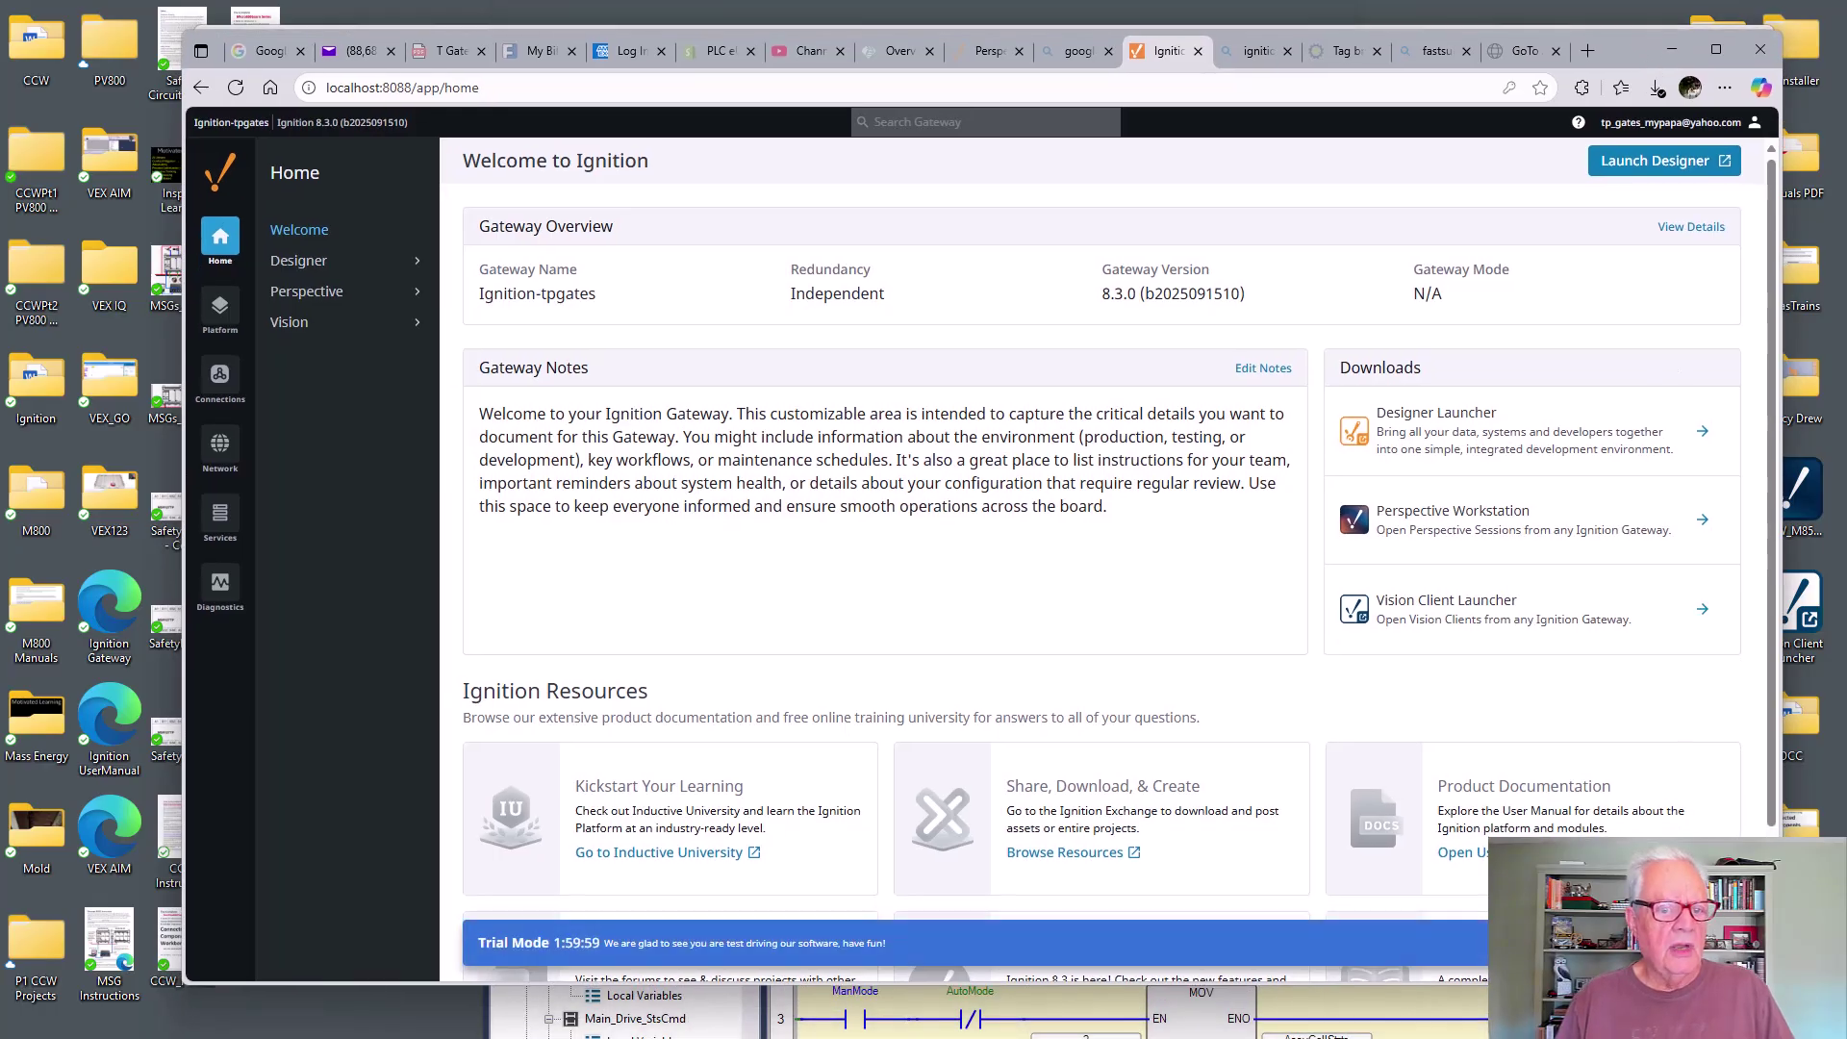
{"action": "left_click", "coordinate": [1672, 49]}
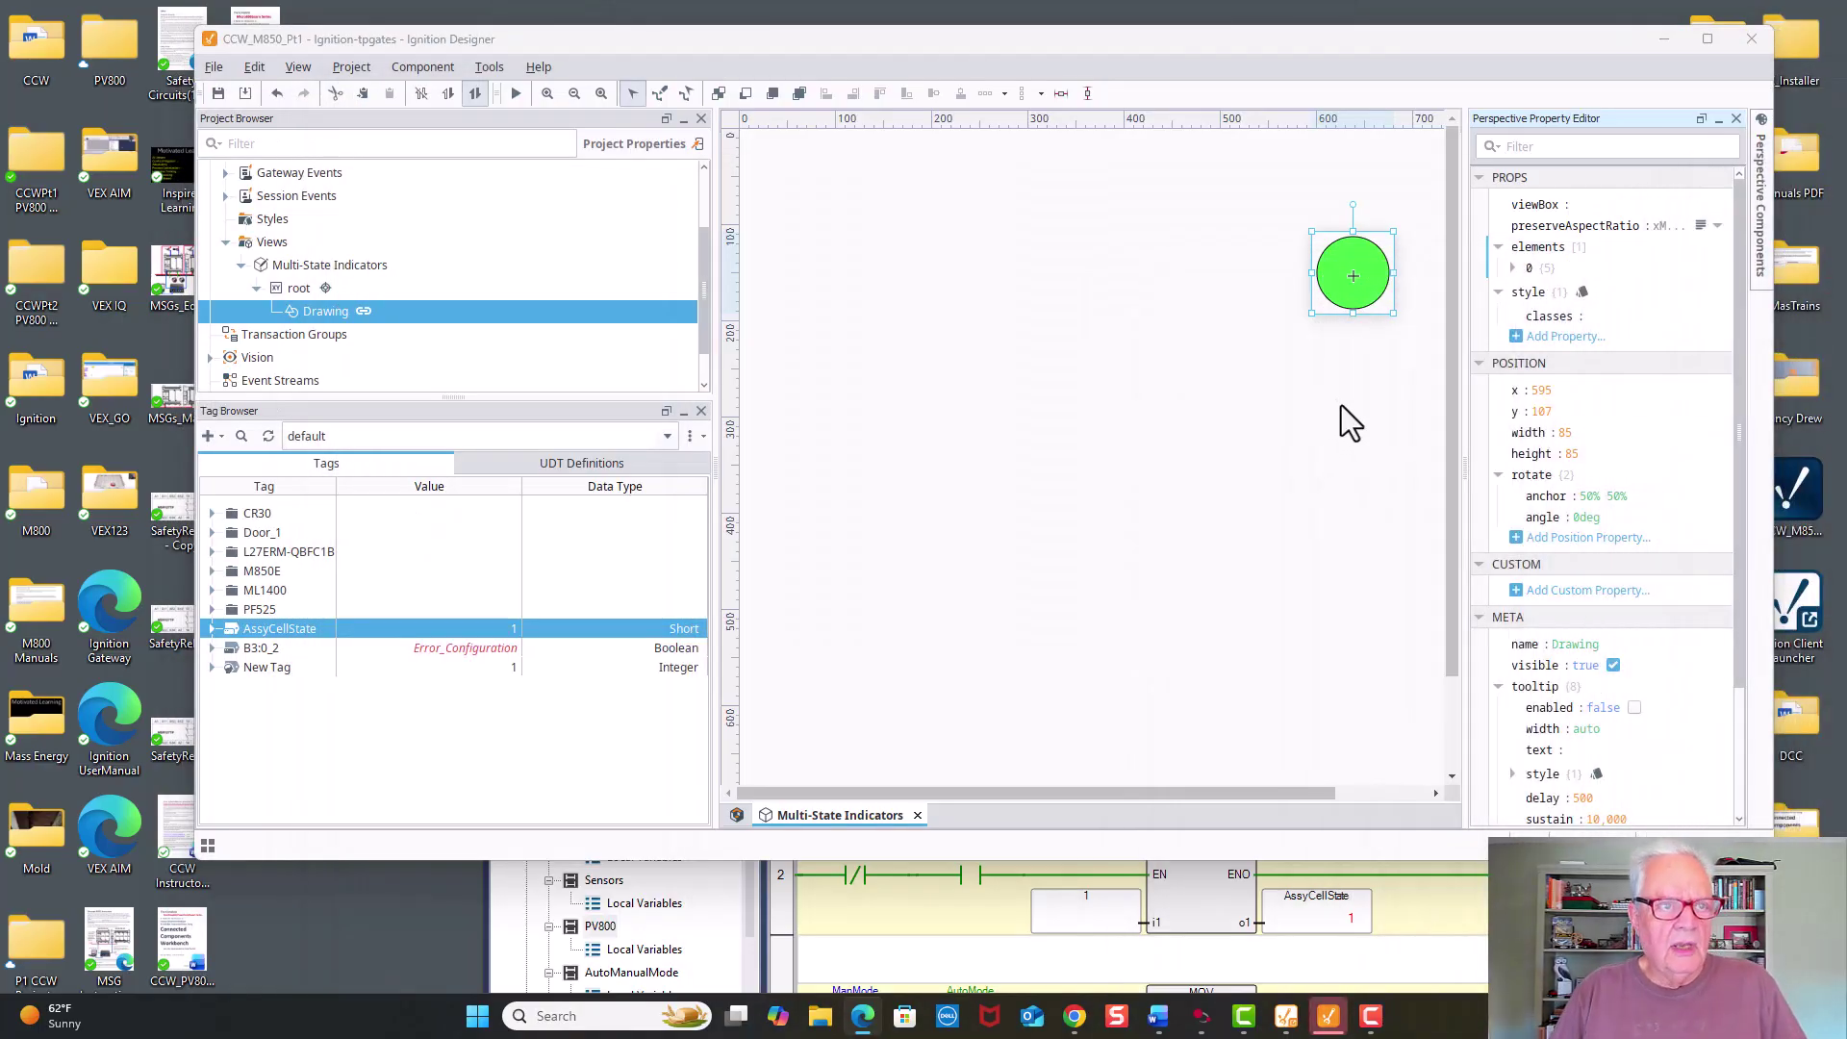
{"action": "left_click", "coordinate": [1291, 377]}
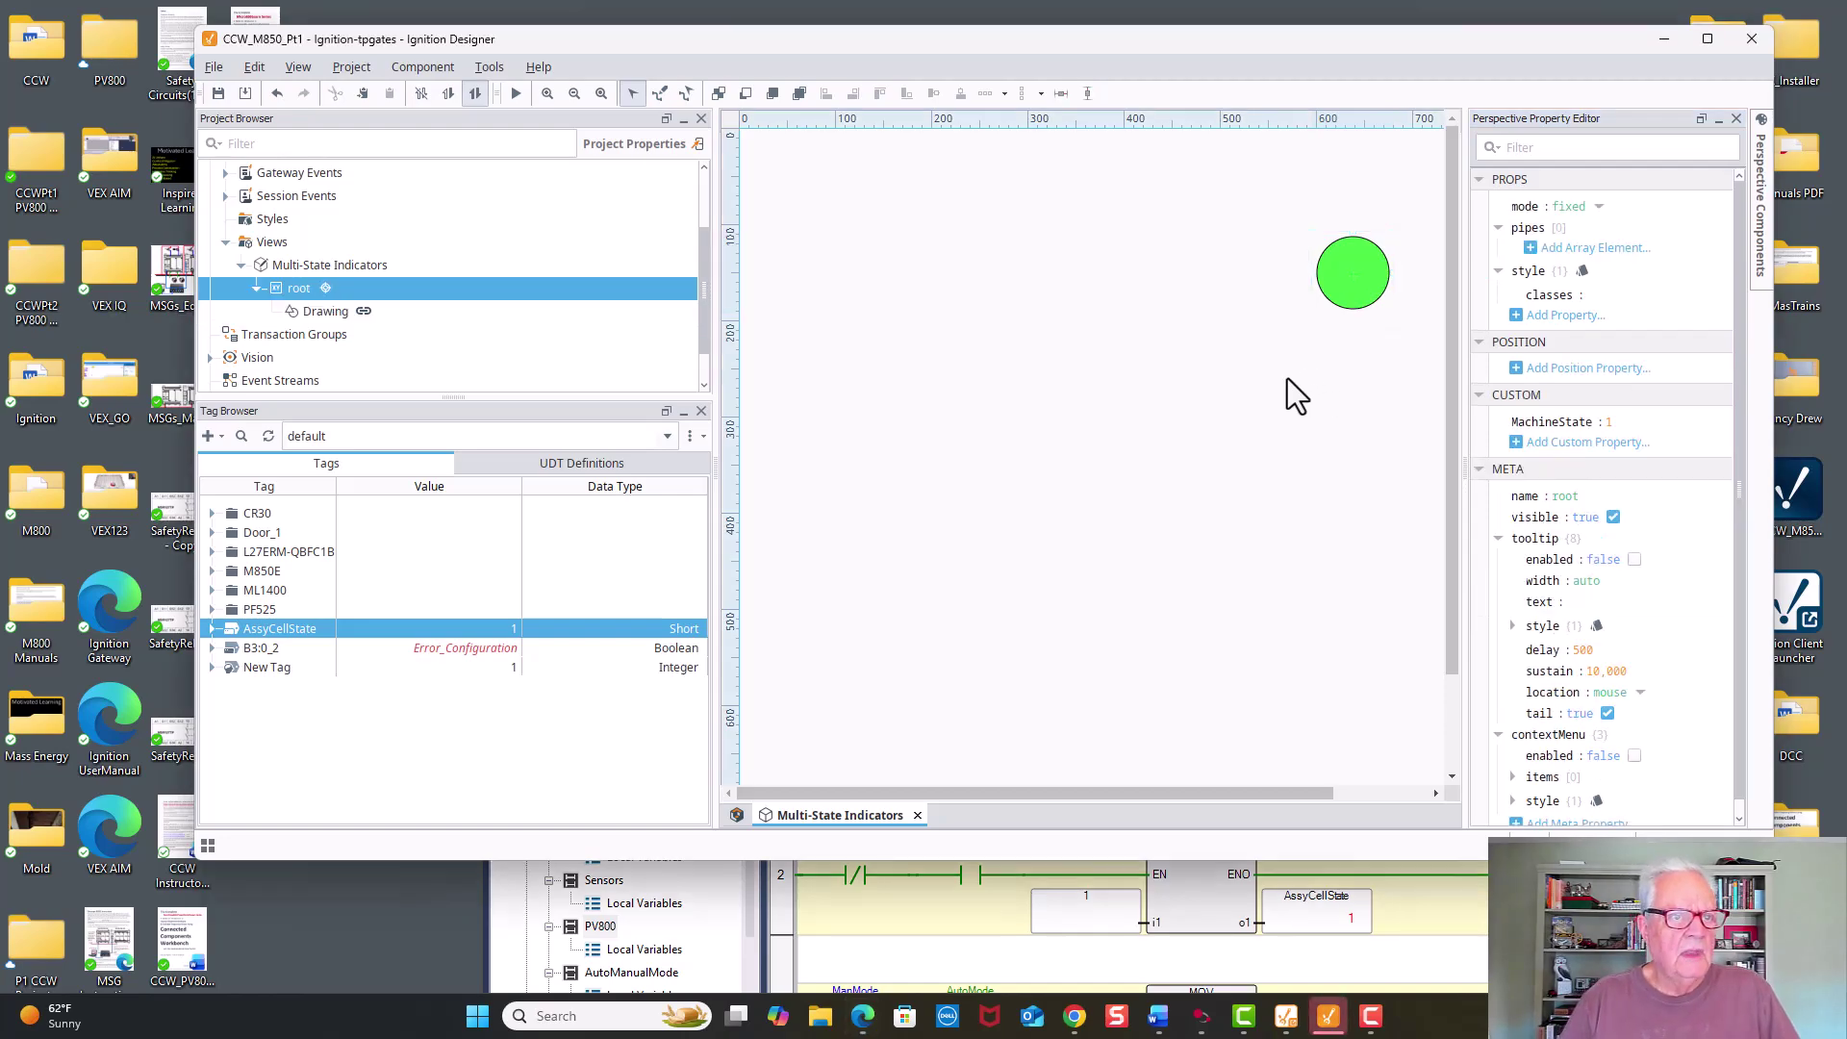
Step: Bring Connected Components Workbench back below the circle and toggle the AutoMode contact in rung 1 off to test state 0
{"action": "left_click", "coordinate": [1483, 941]}
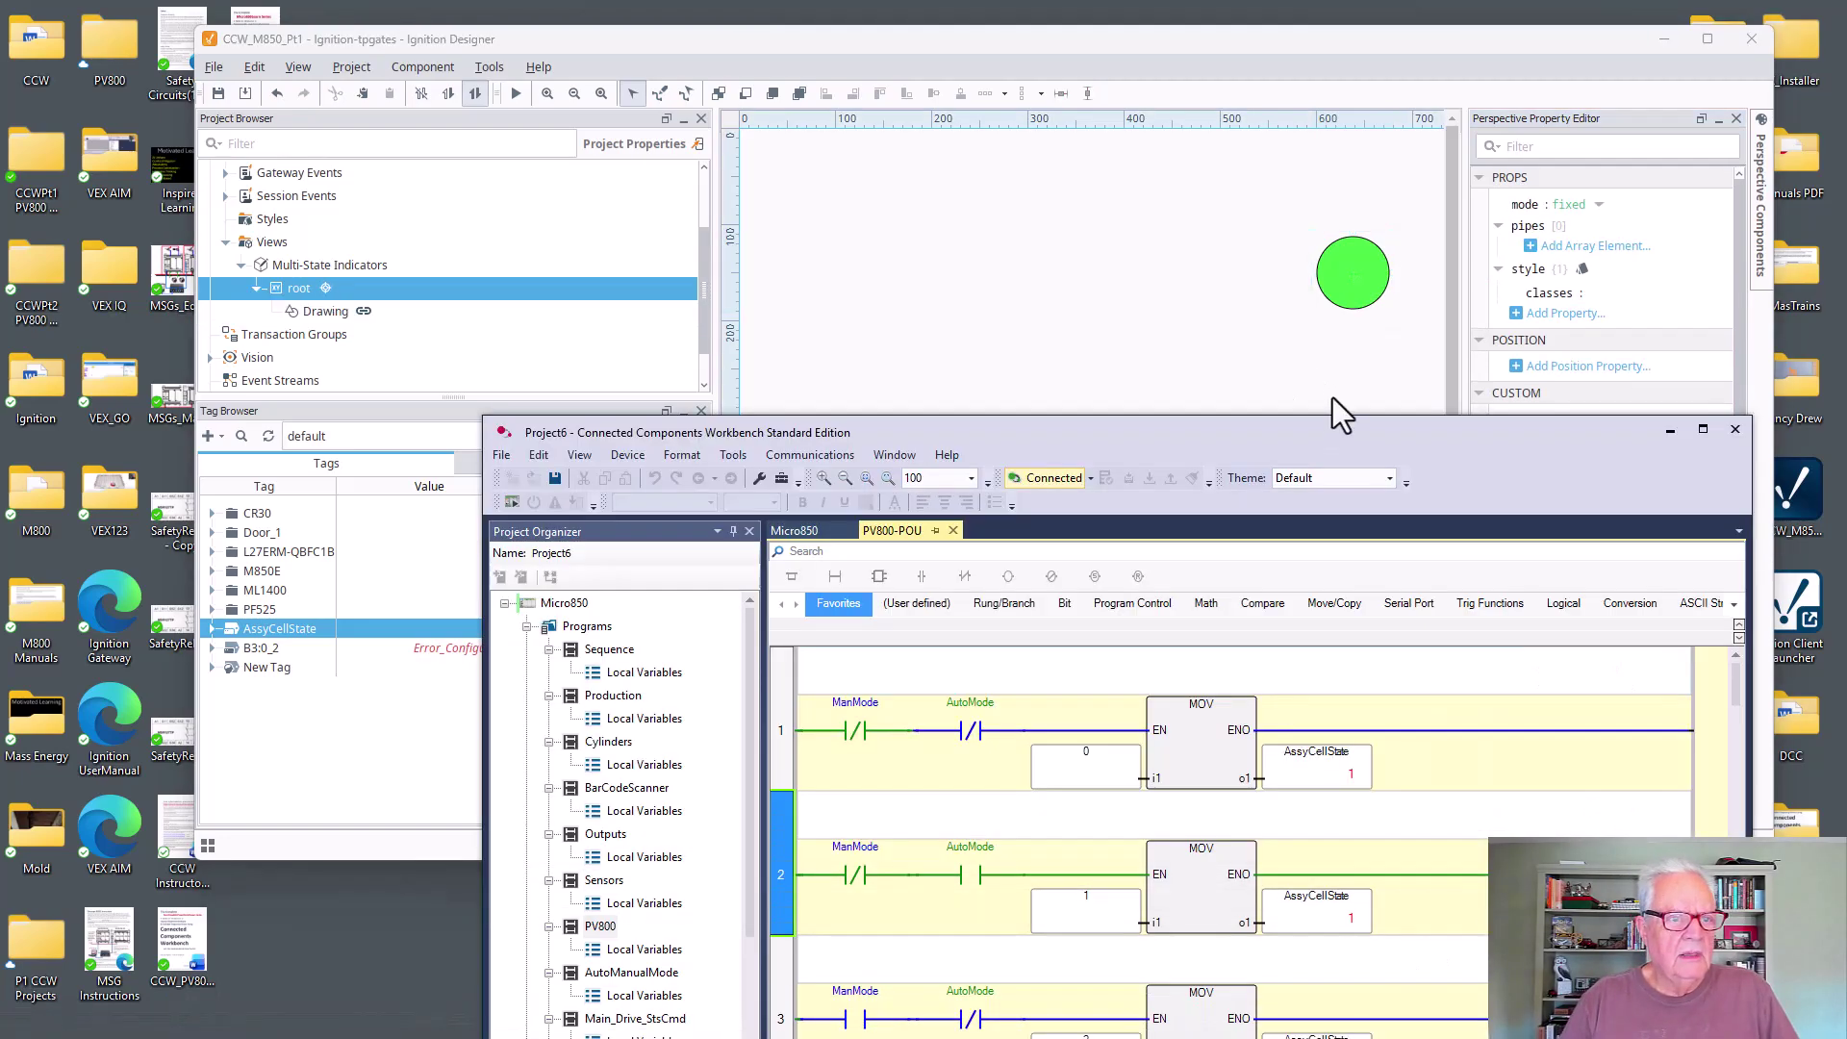
{"action": "left_click_drag", "start_coordinate": [1320, 421], "coordinate": [1400, 369]}
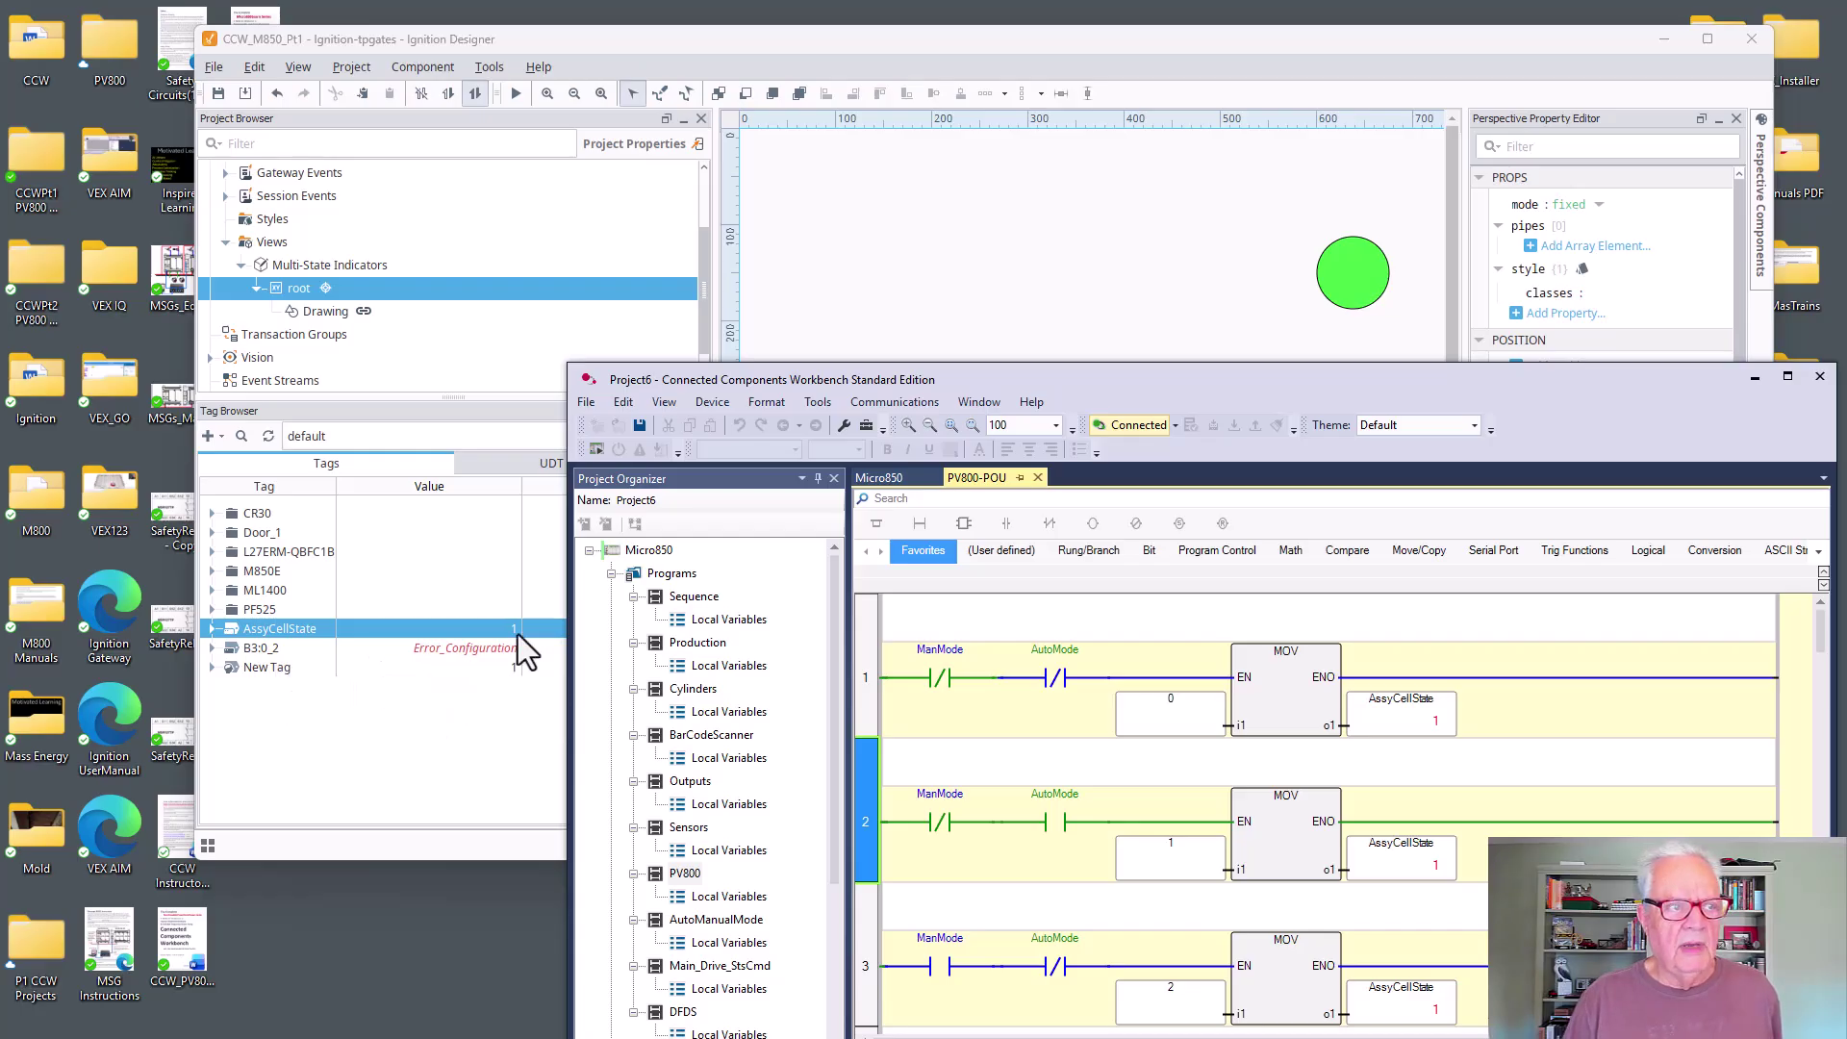
{"action": "left_click_drag", "start_coordinate": [1078, 383], "coordinate": [979, 366]}
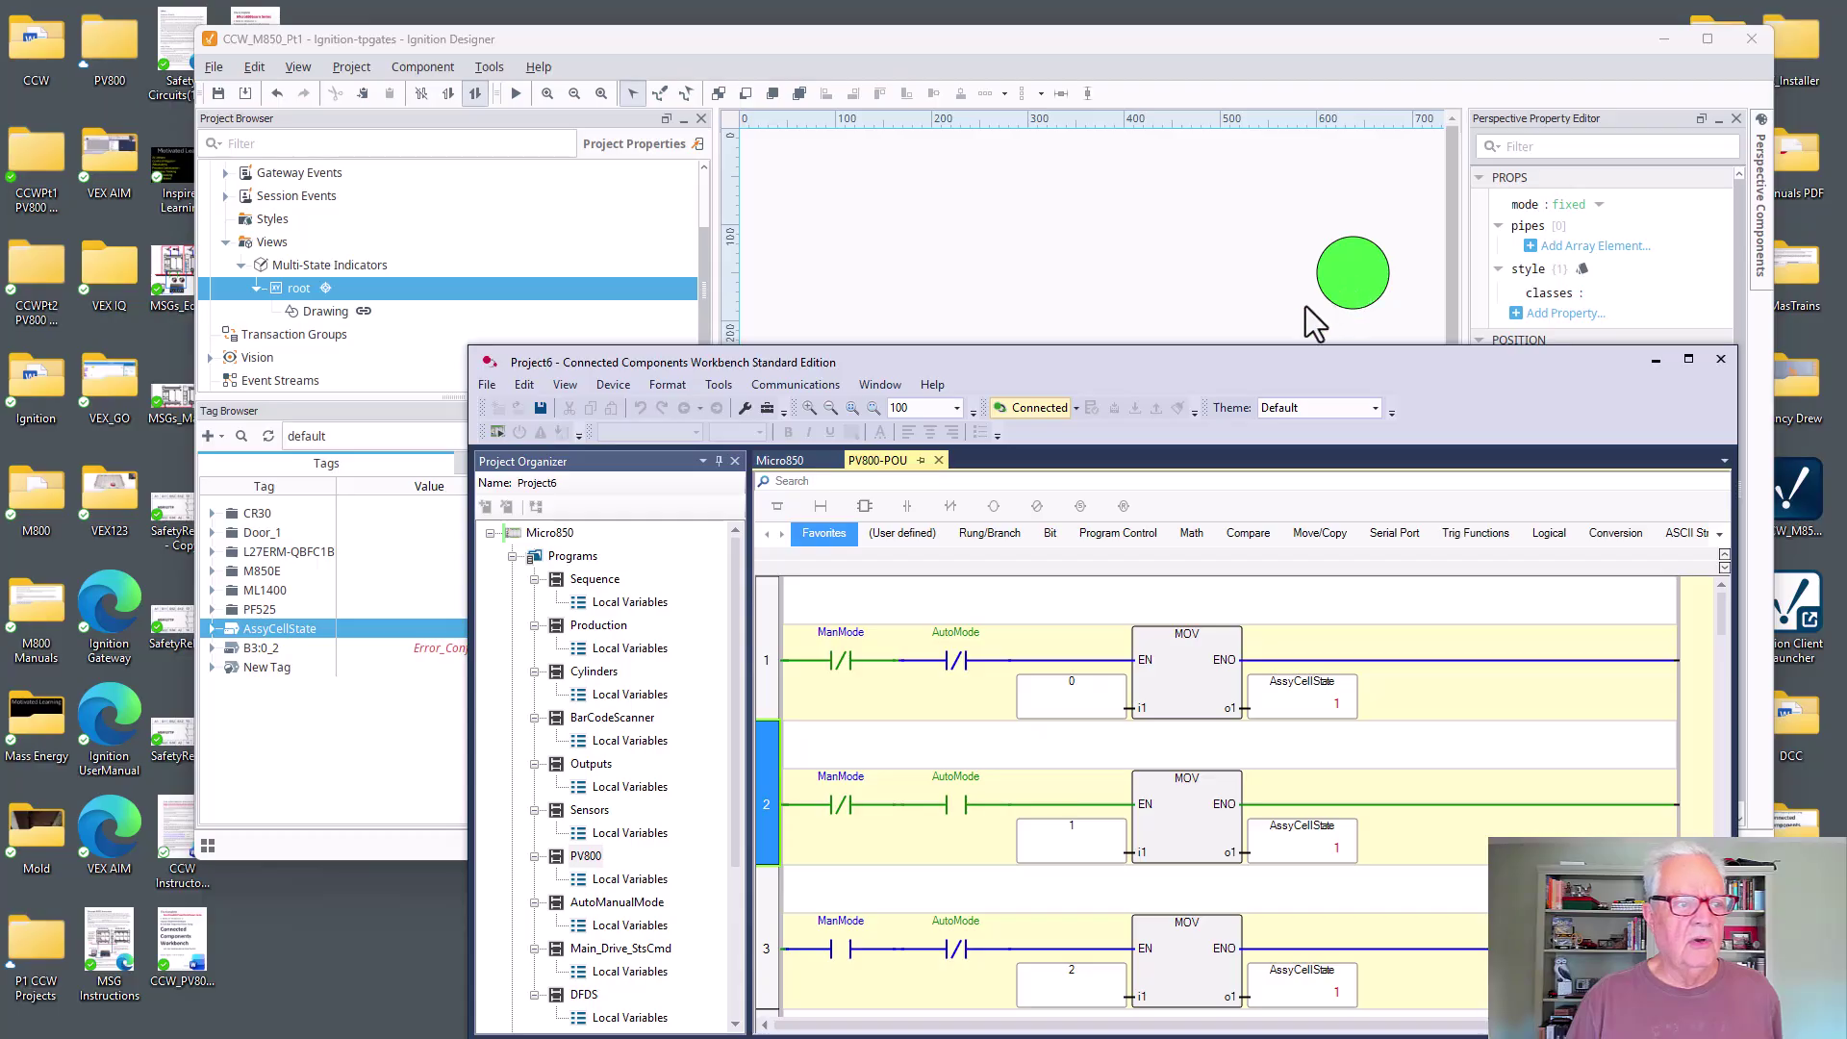
{"action": "right_click", "coordinate": [957, 662]}
{"action": "left_click", "coordinate": [984, 674]}
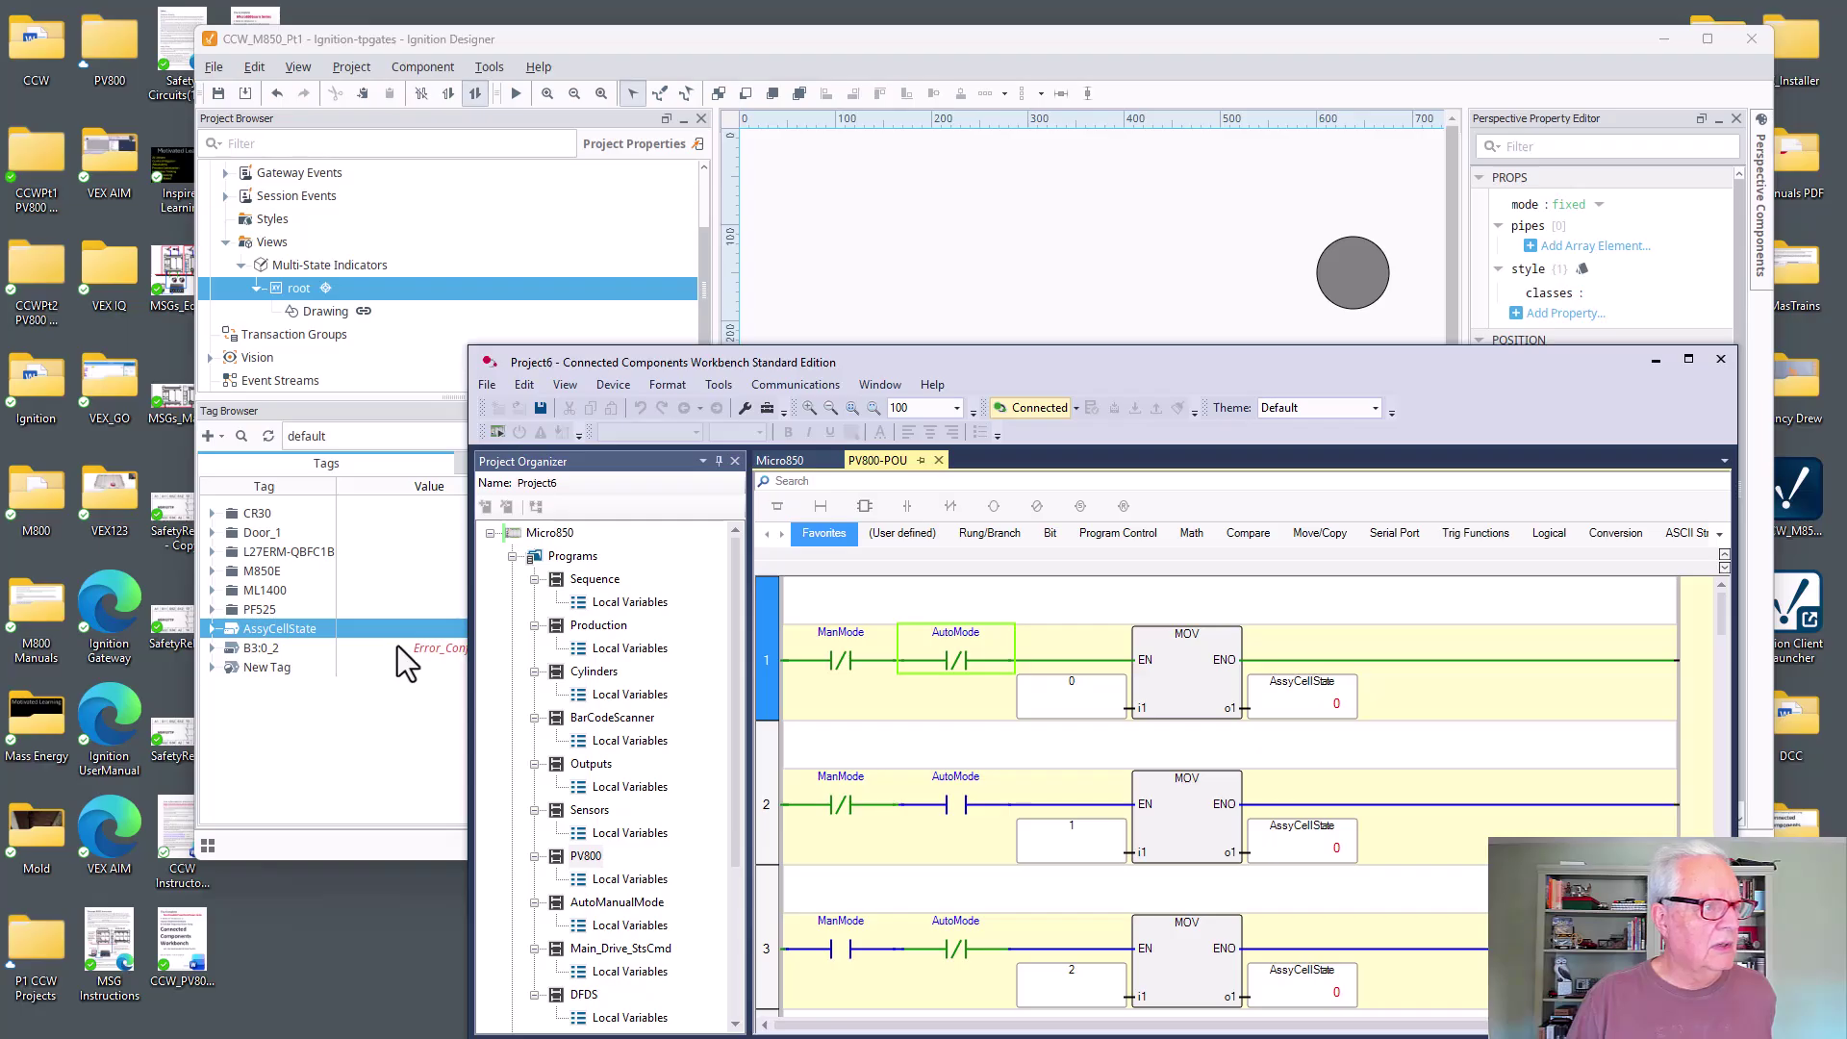
Step: Uncover the AssyCellState value in the Tag Browser and toggle AutoMode in rung 1 back on to test state 1
{"action": "left_click_drag", "start_coordinate": [1003, 355], "coordinate": [1096, 353]}
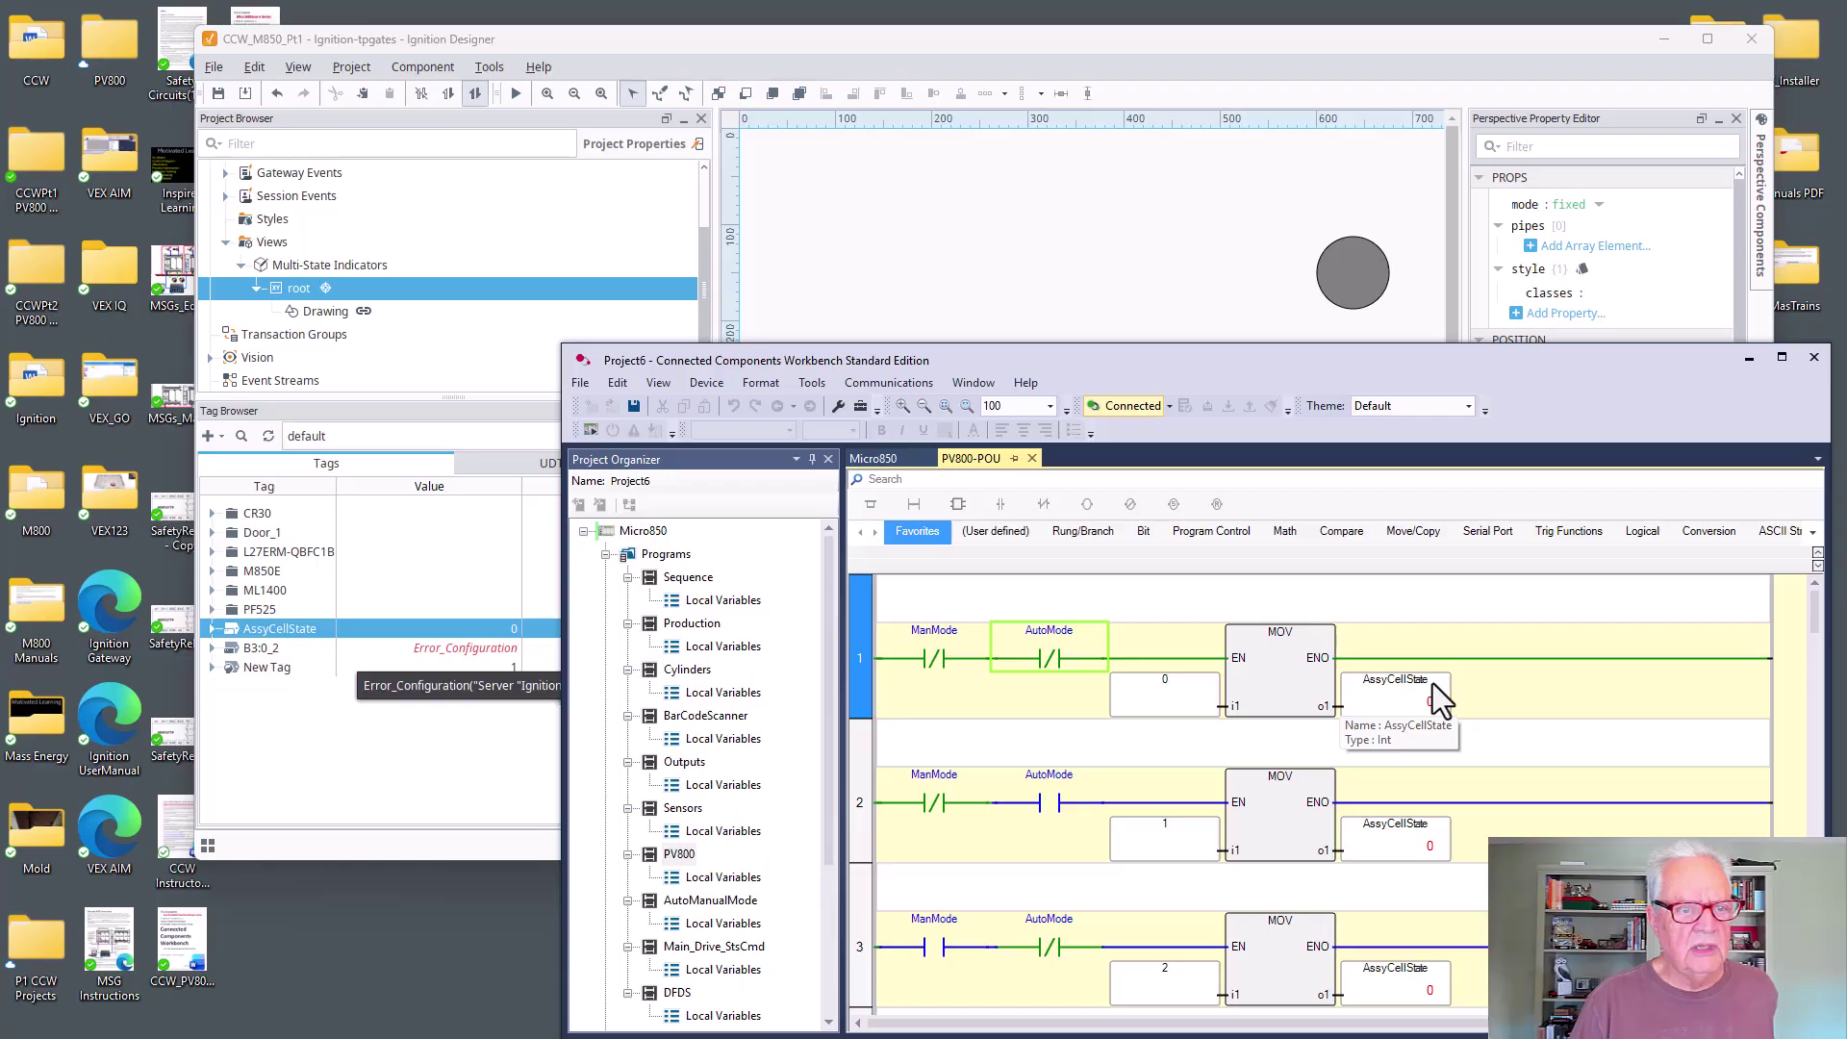
{"action": "right_click", "coordinate": [1066, 637]}
{"action": "left_click", "coordinate": [1099, 664]}
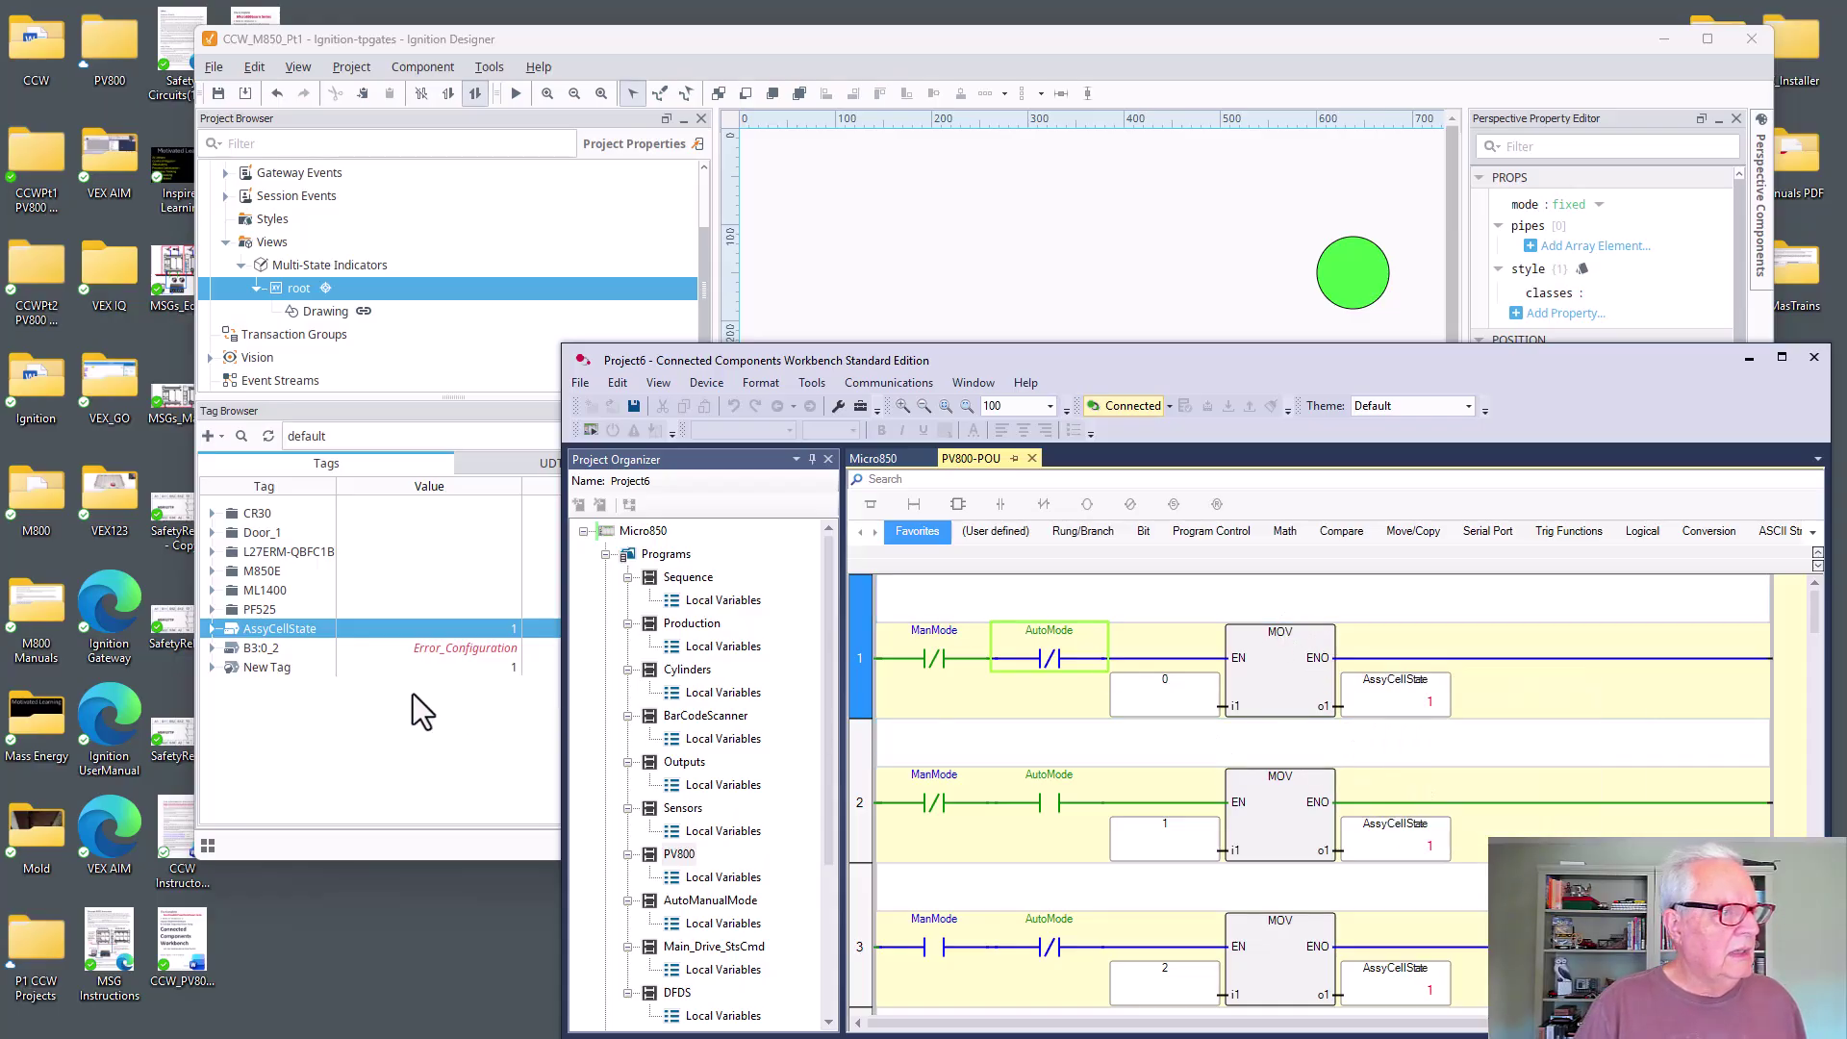
Step: Review the tag diagnostics of AssyCellState in the Designer and close them
{"action": "right_click", "coordinate": [304, 631]}
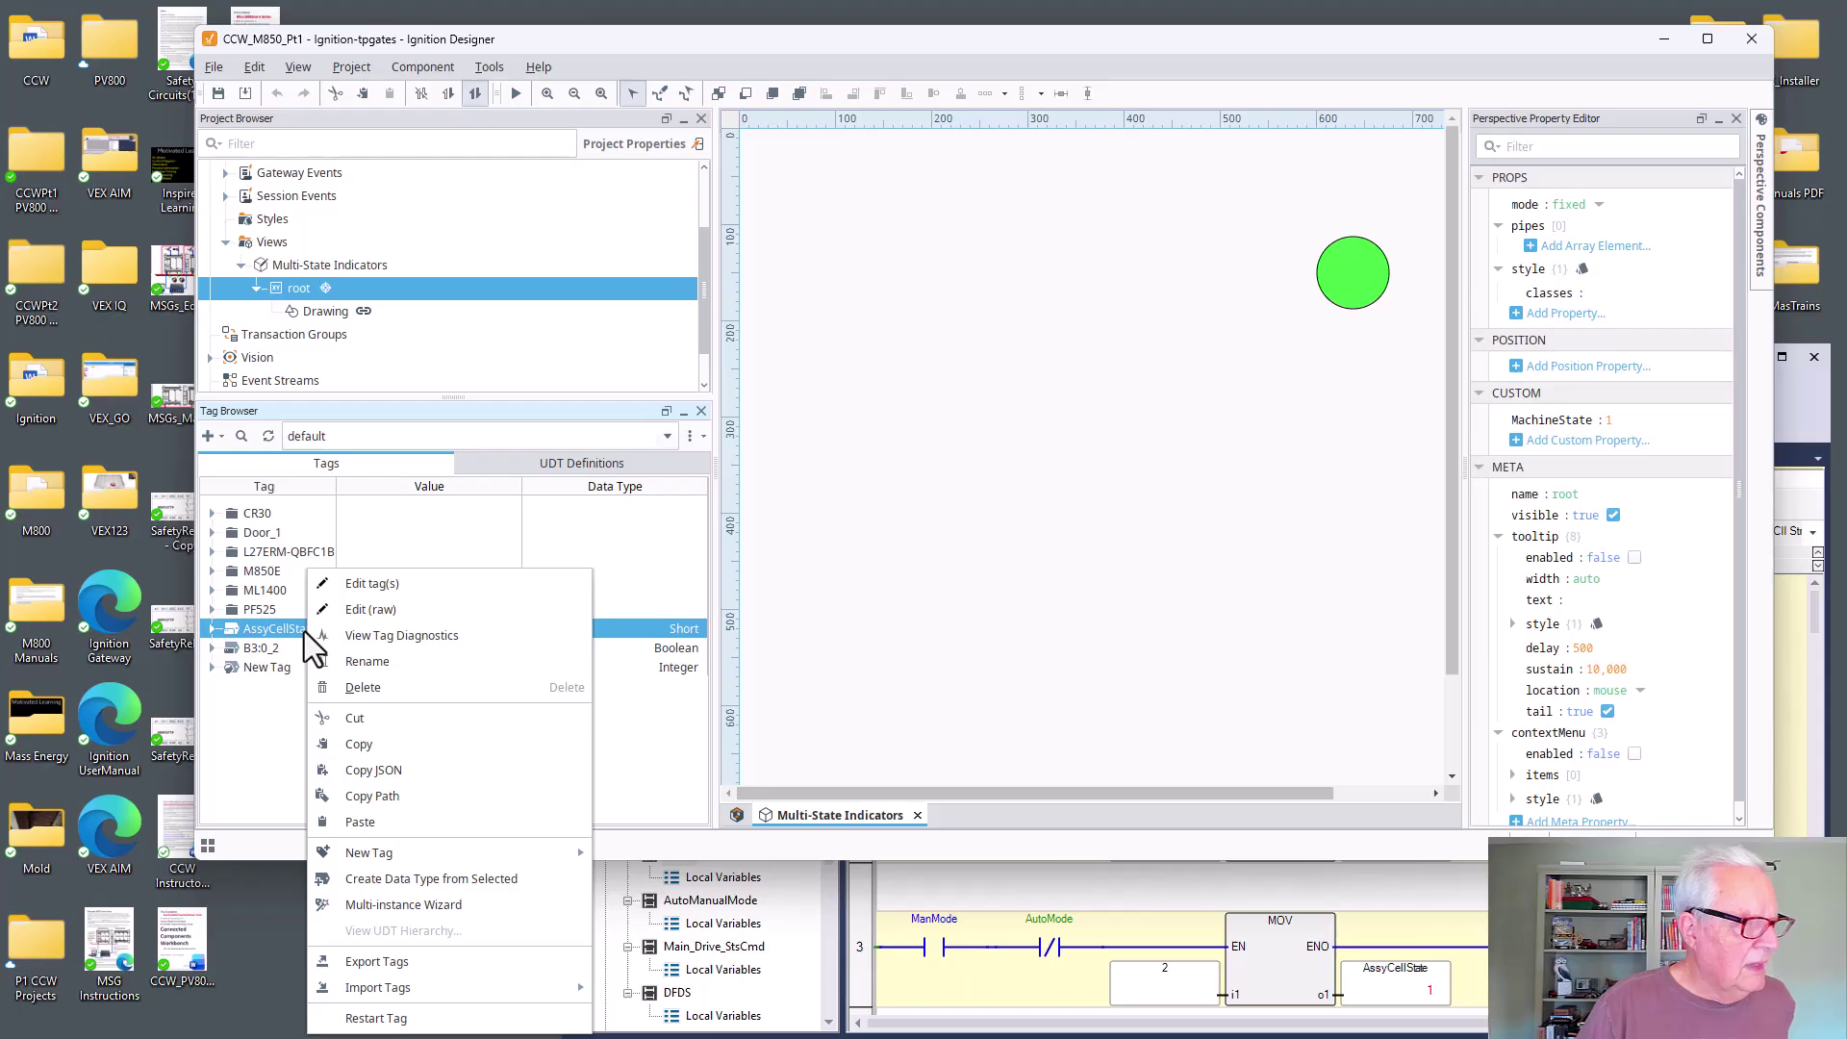
{"action": "left_click", "coordinate": [400, 638]}
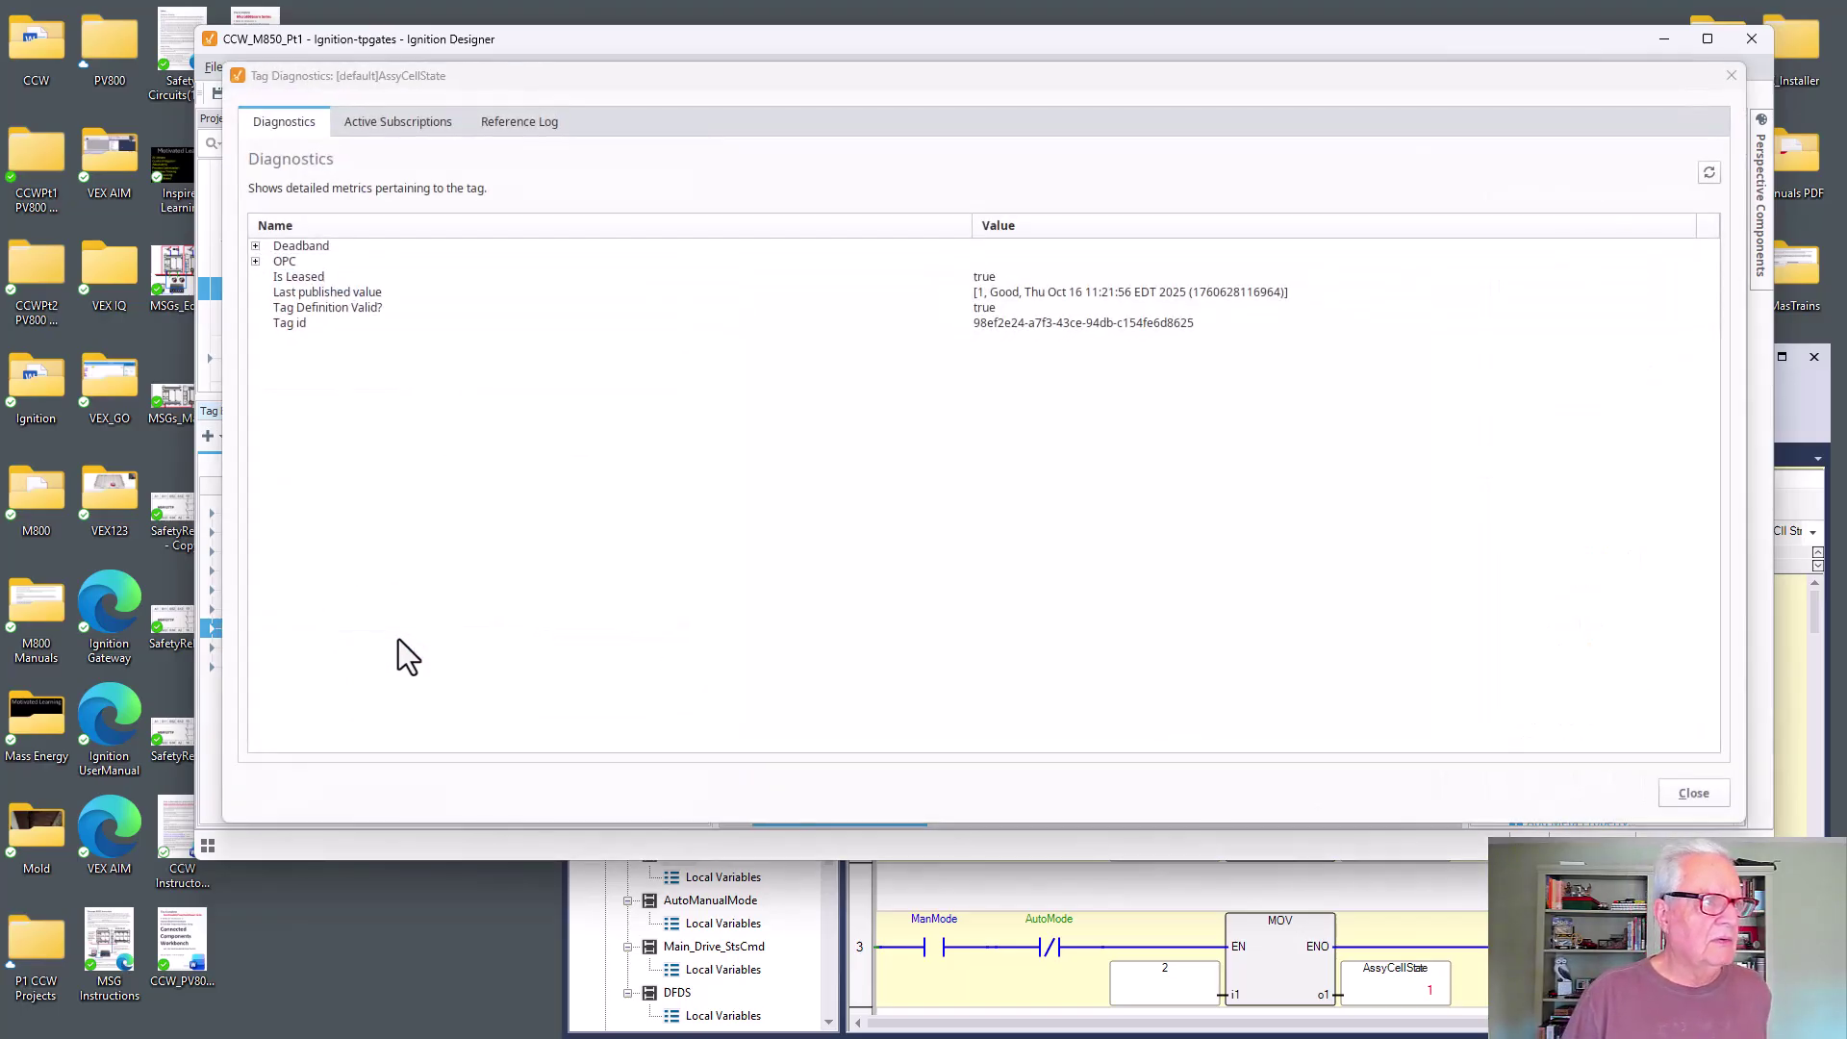
{"action": "left_click", "coordinate": [1731, 75]}
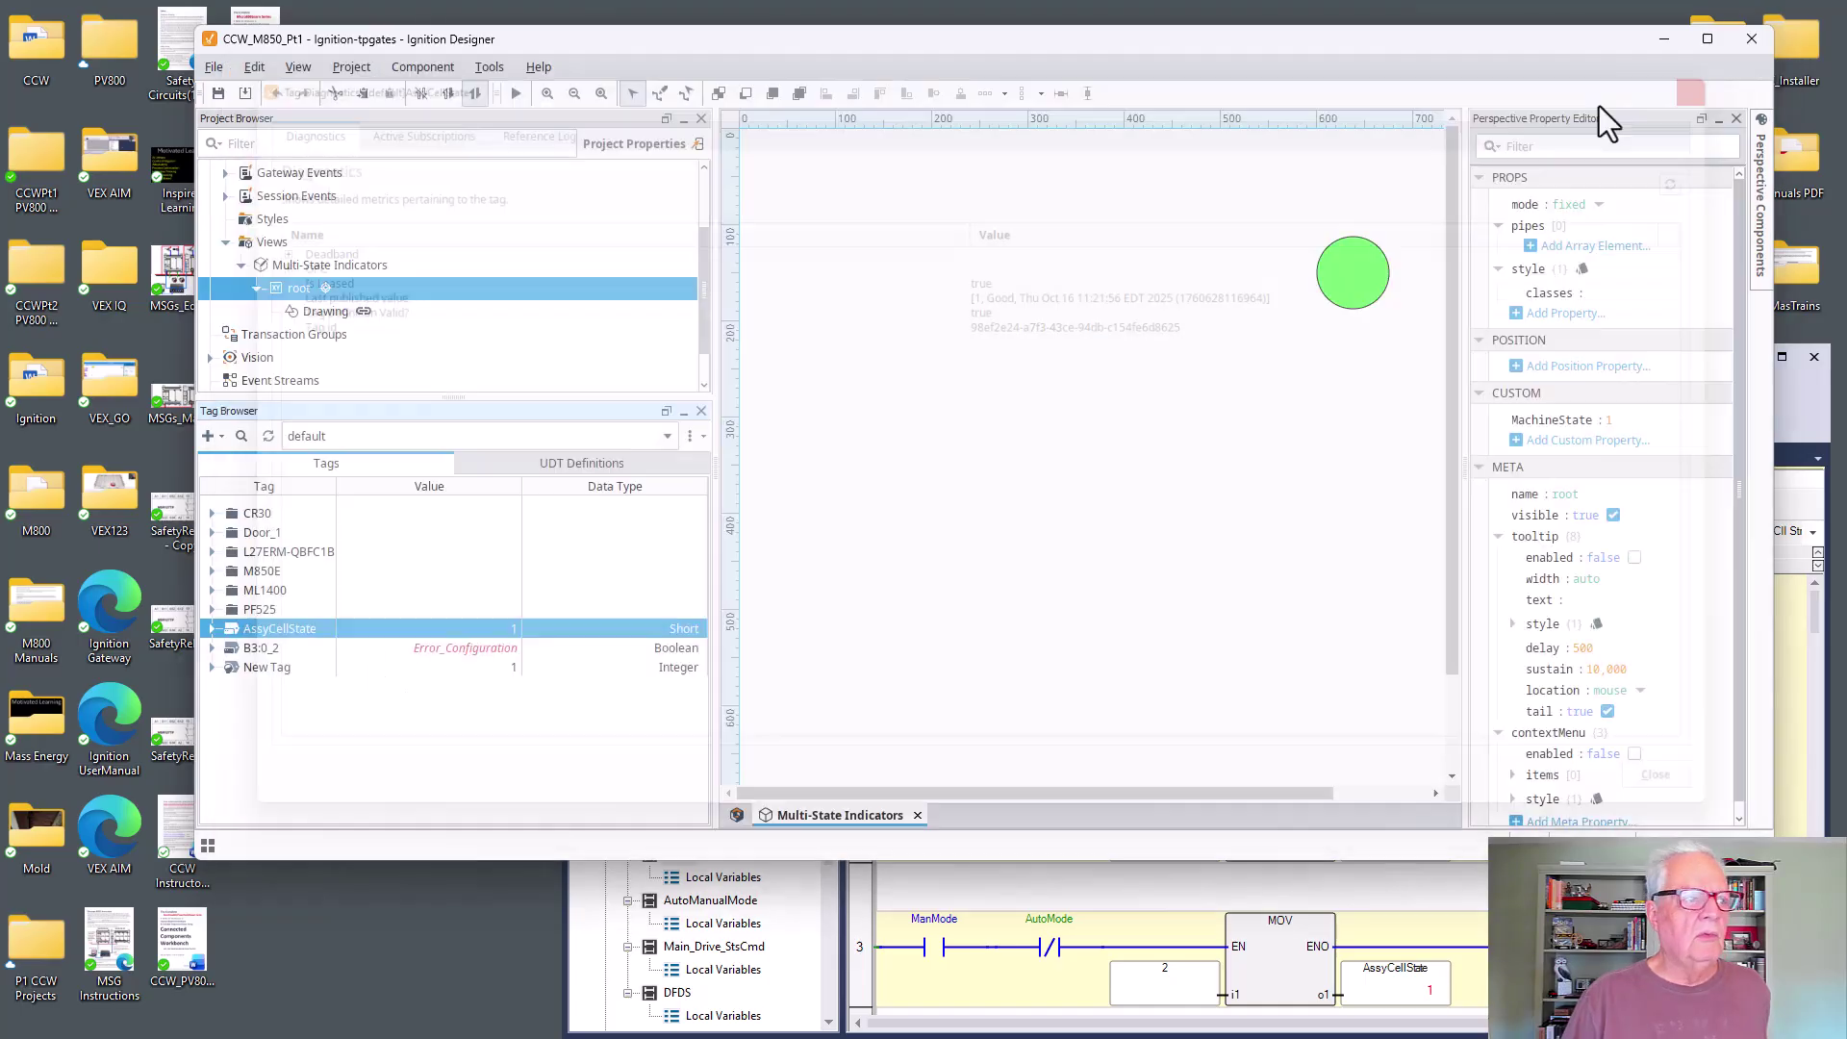
{"action": "right_click", "coordinate": [269, 632]}
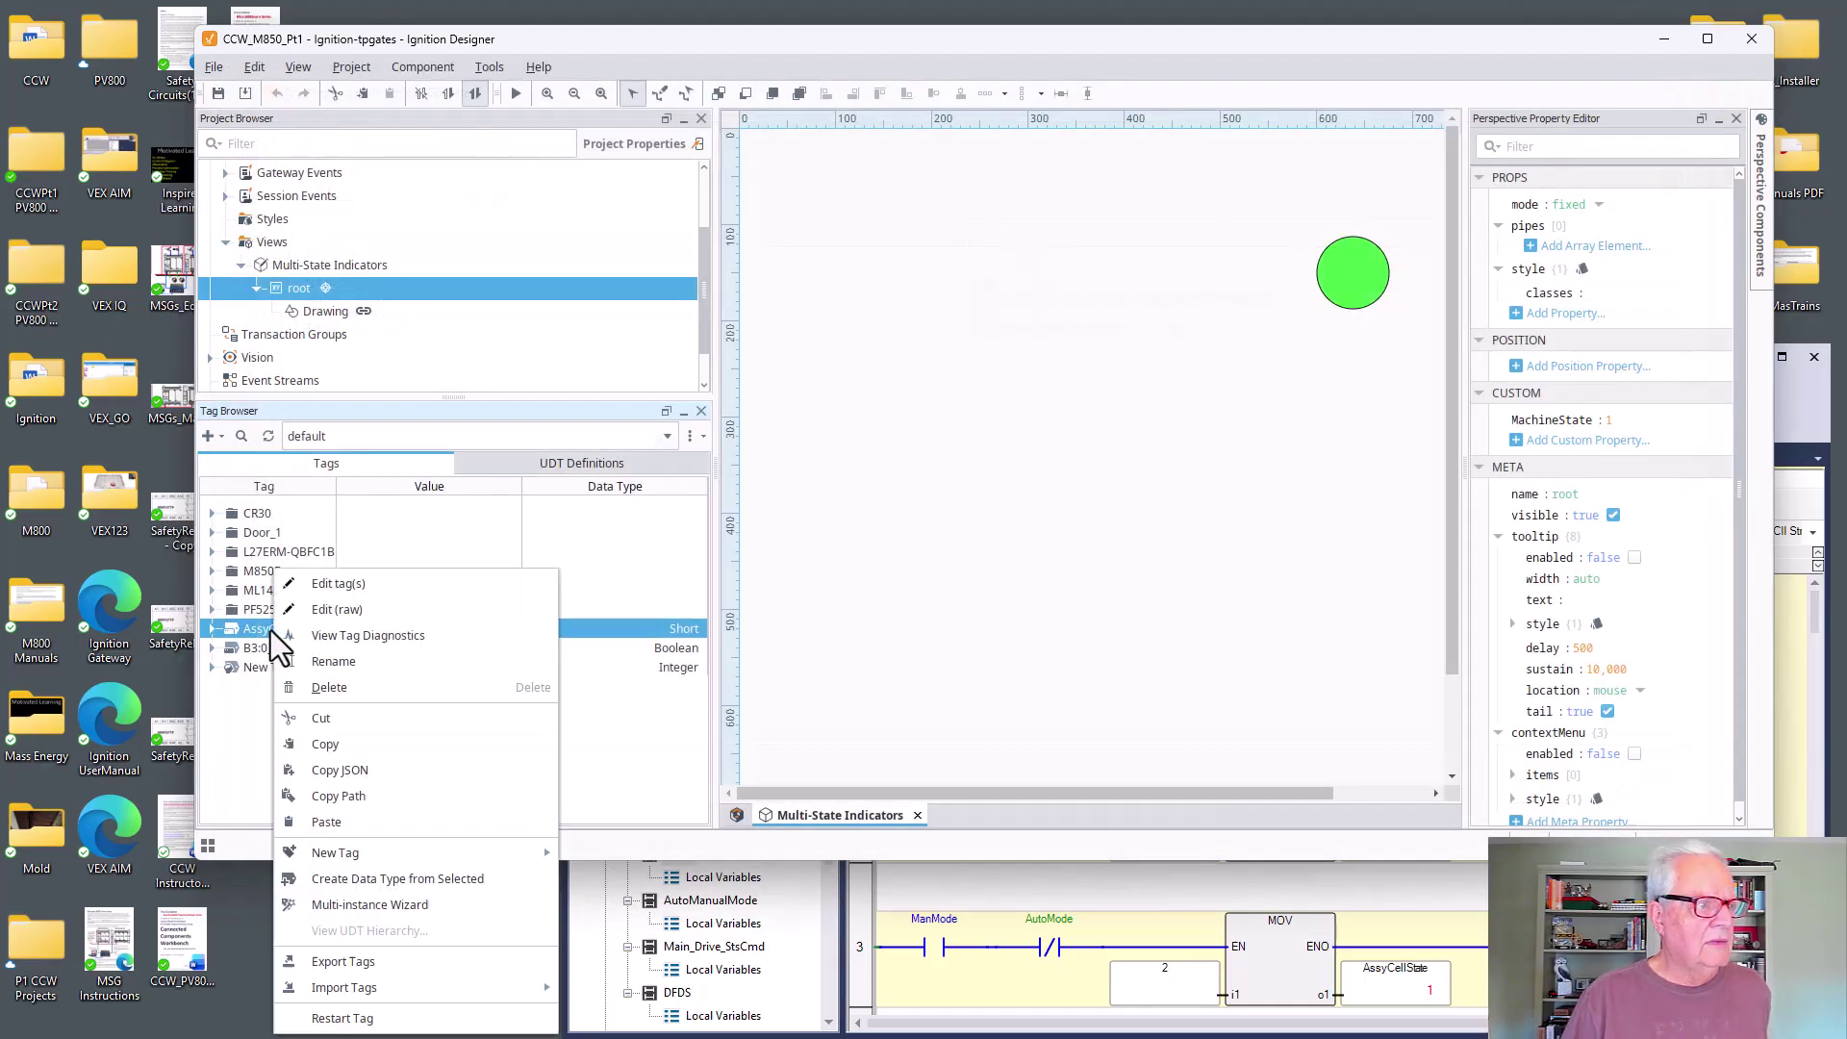
{"action": "left_click", "coordinate": [342, 633]}
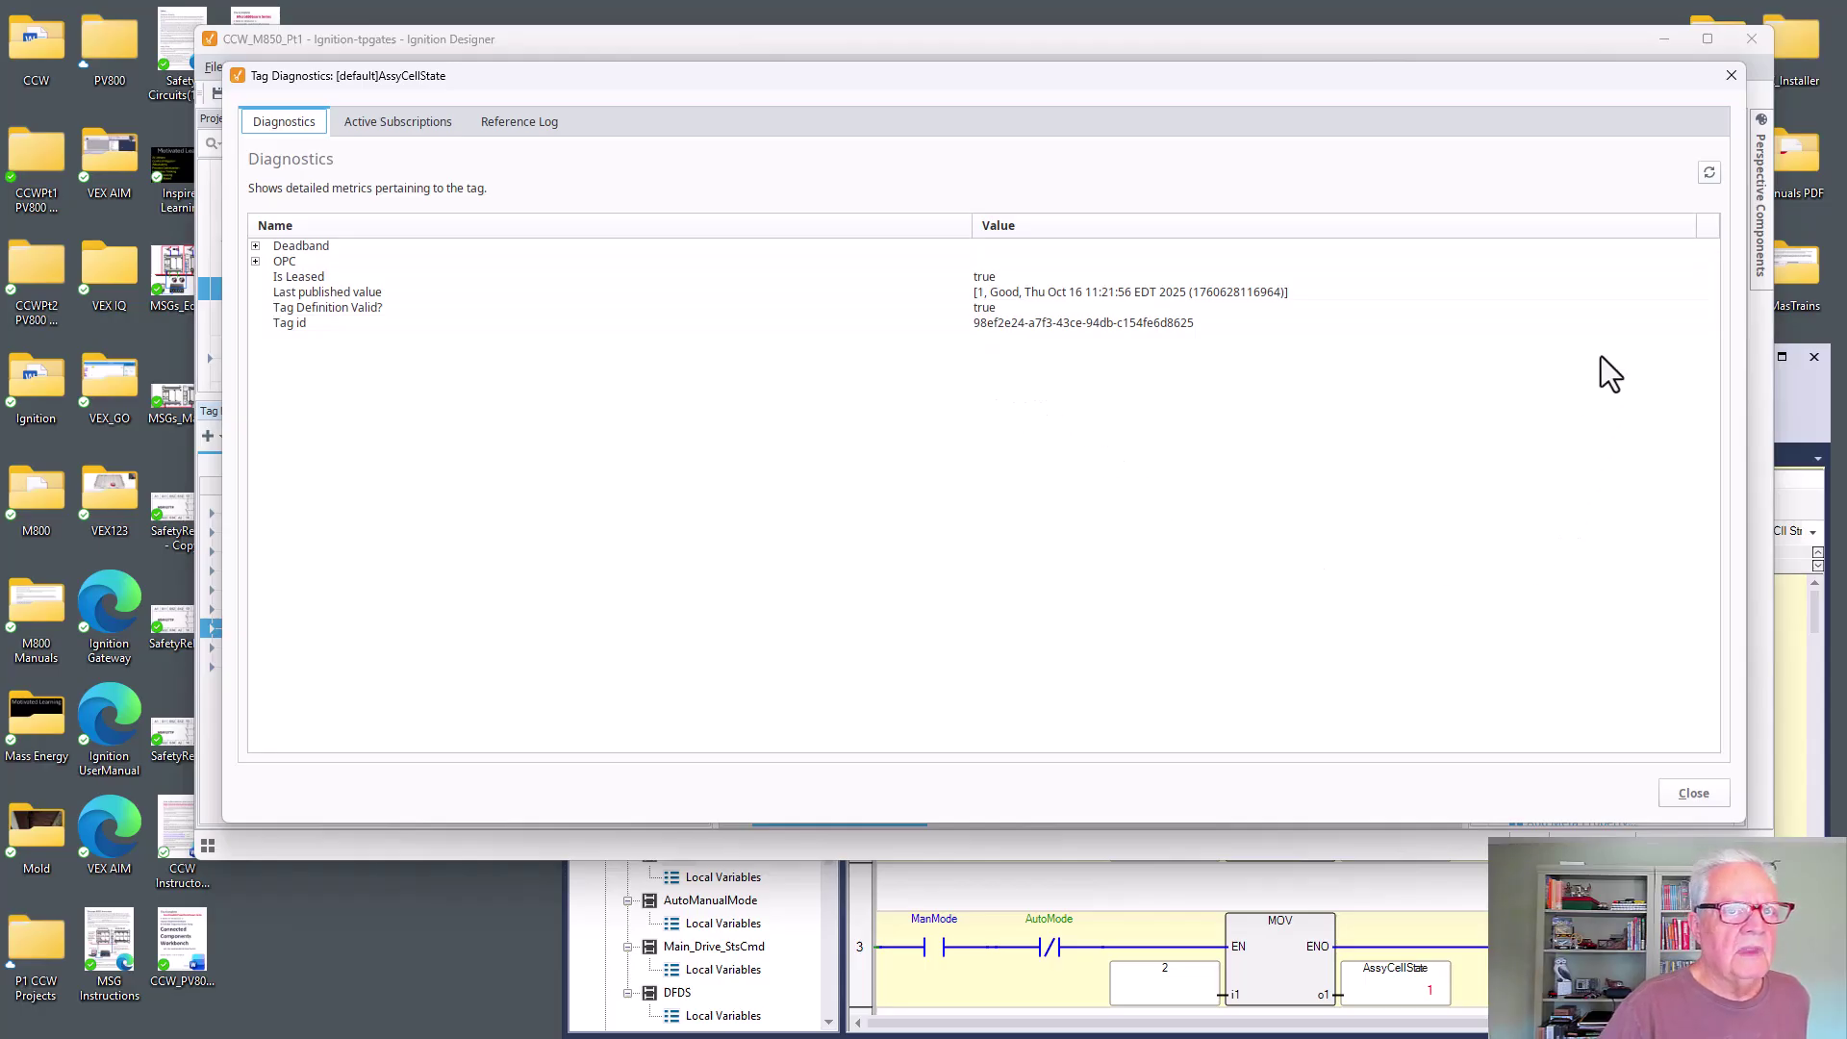
{"action": "left_click", "coordinate": [1731, 75]}
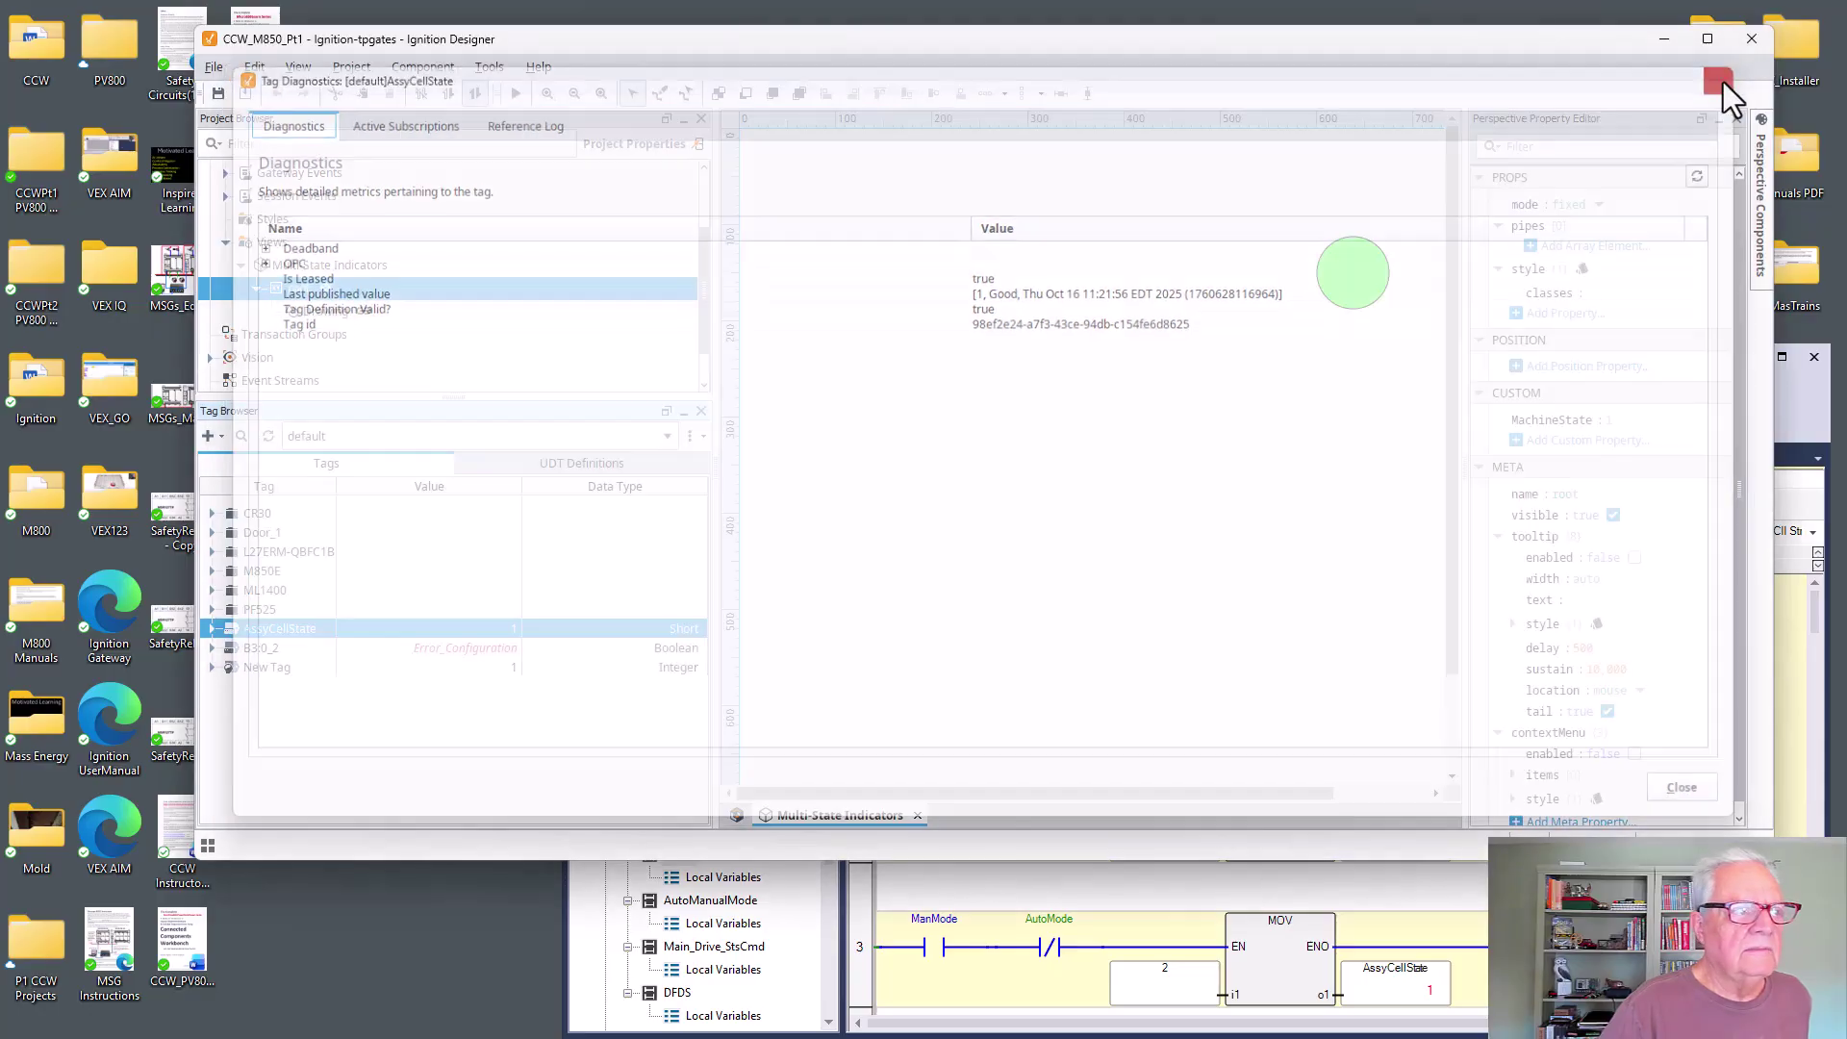
Step: Examine the data type options and OPC item path of AssyCellState in the Tag Editor, leaving without changes
{"action": "right_click", "coordinate": [304, 627]}
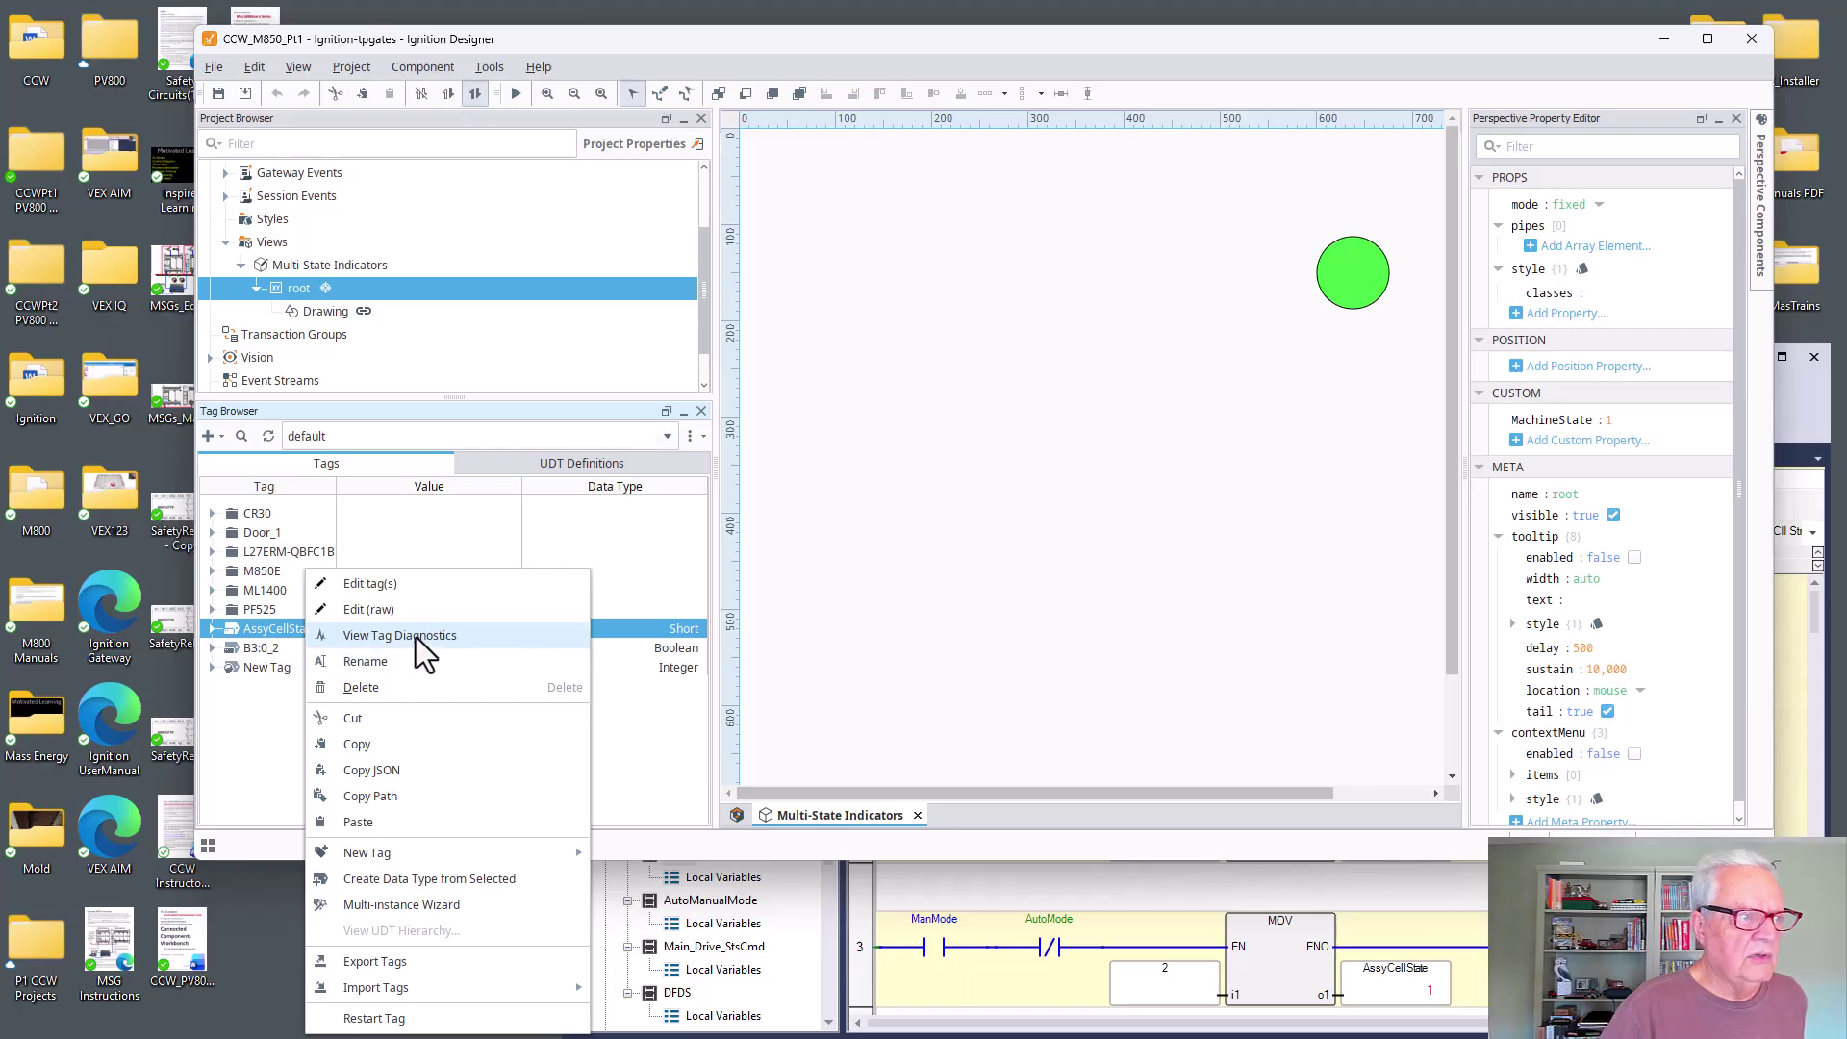
{"action": "left_click", "coordinate": [372, 586]}
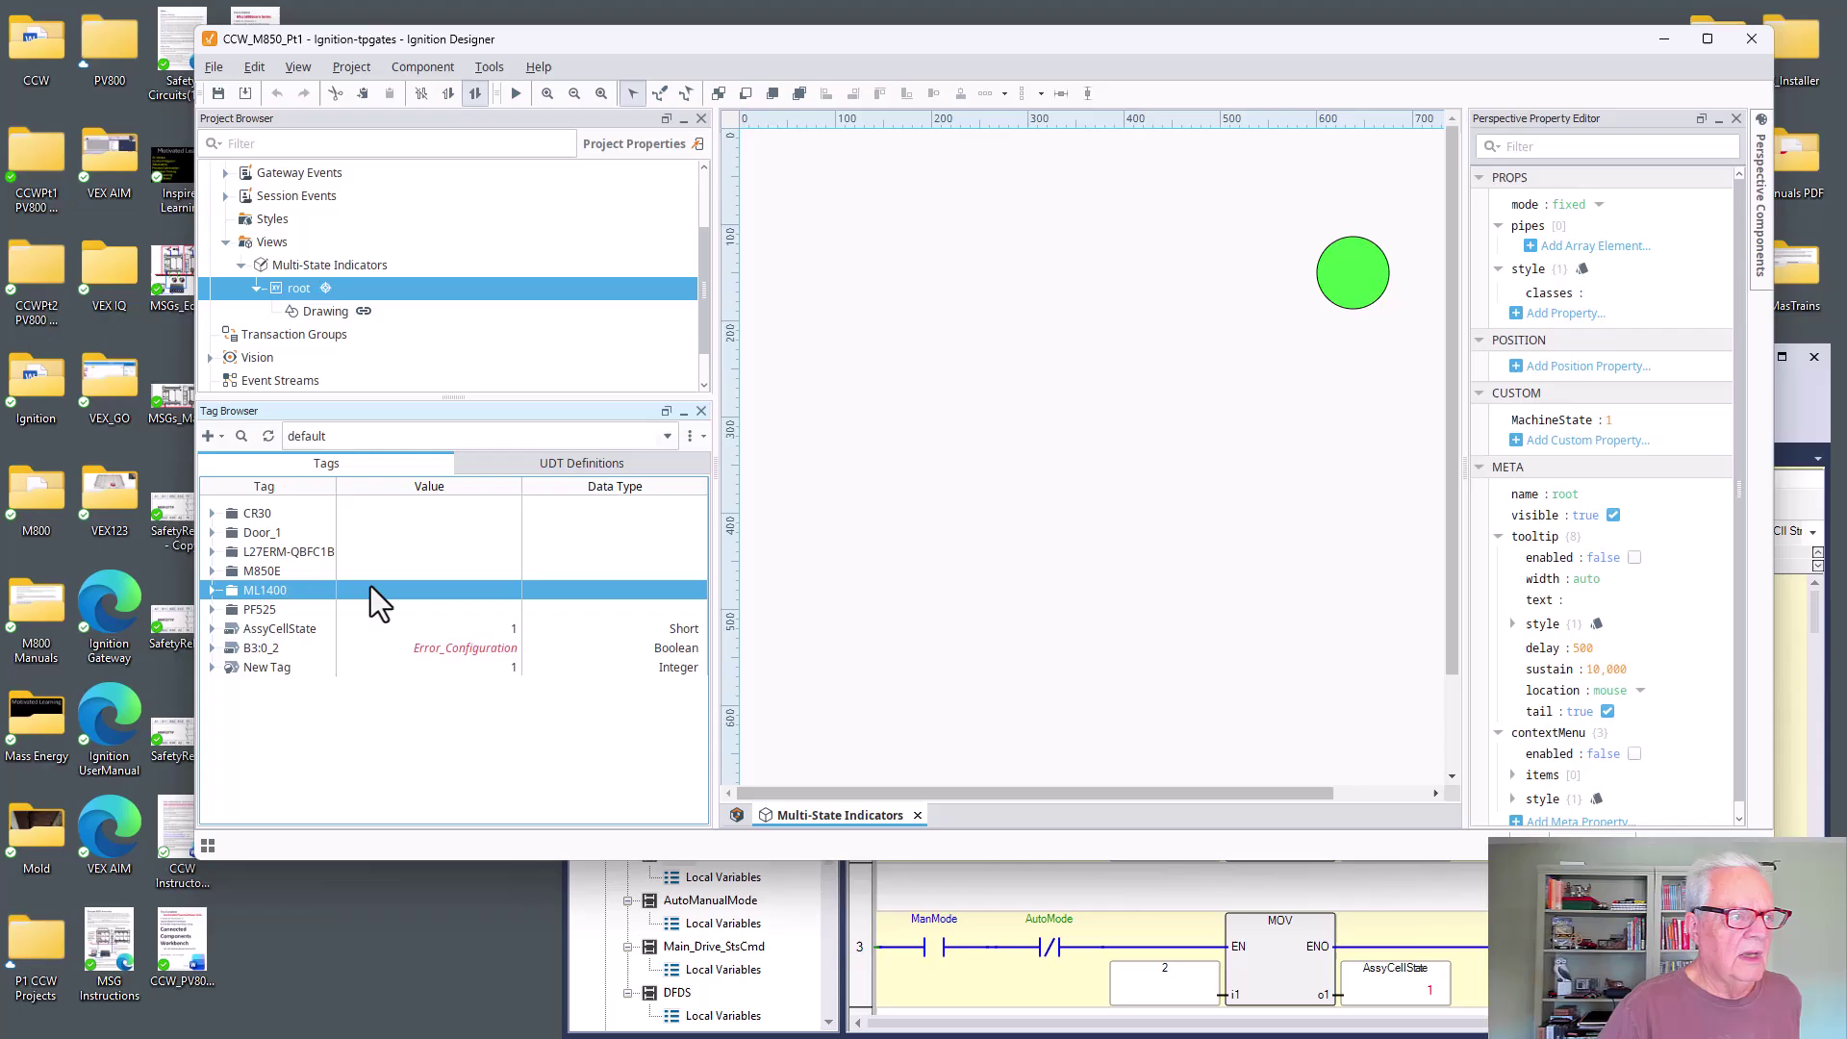
{"action": "left_click", "coordinate": [256, 627]}
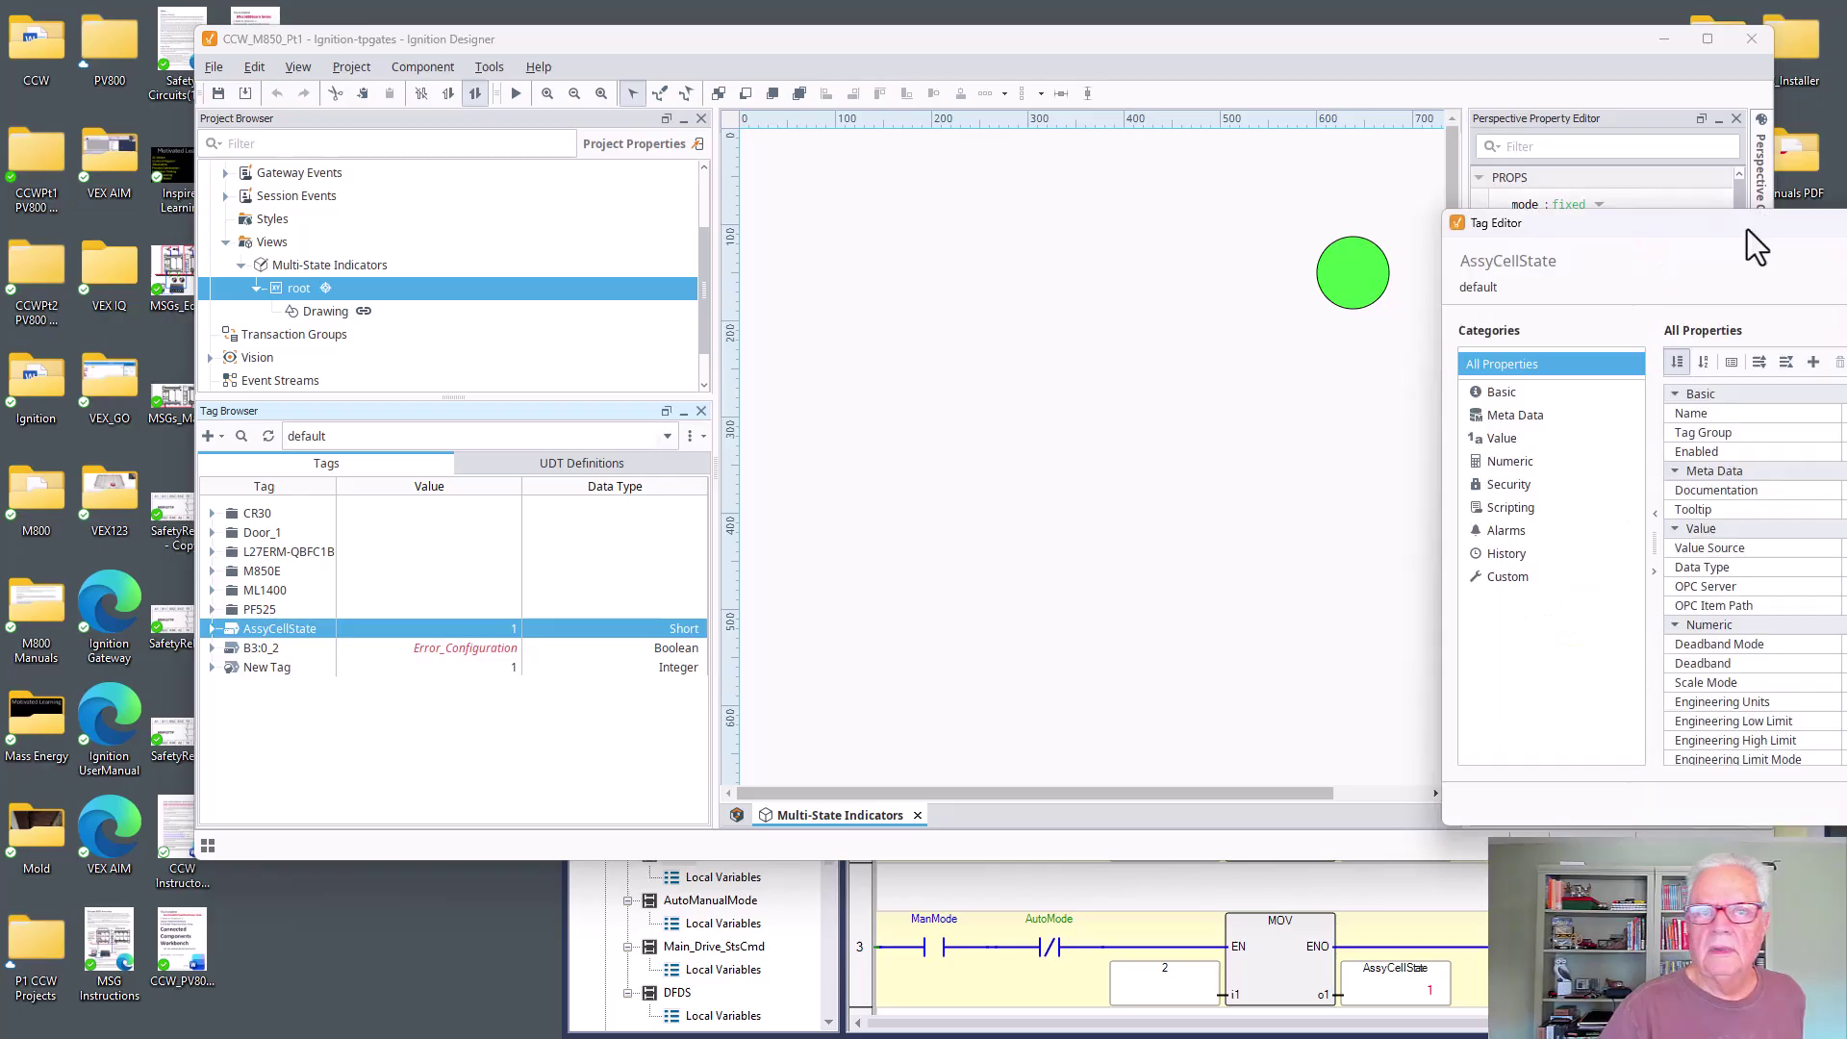
{"action": "left_click_drag", "start_coordinate": [1747, 229], "coordinate": [924, 183]}
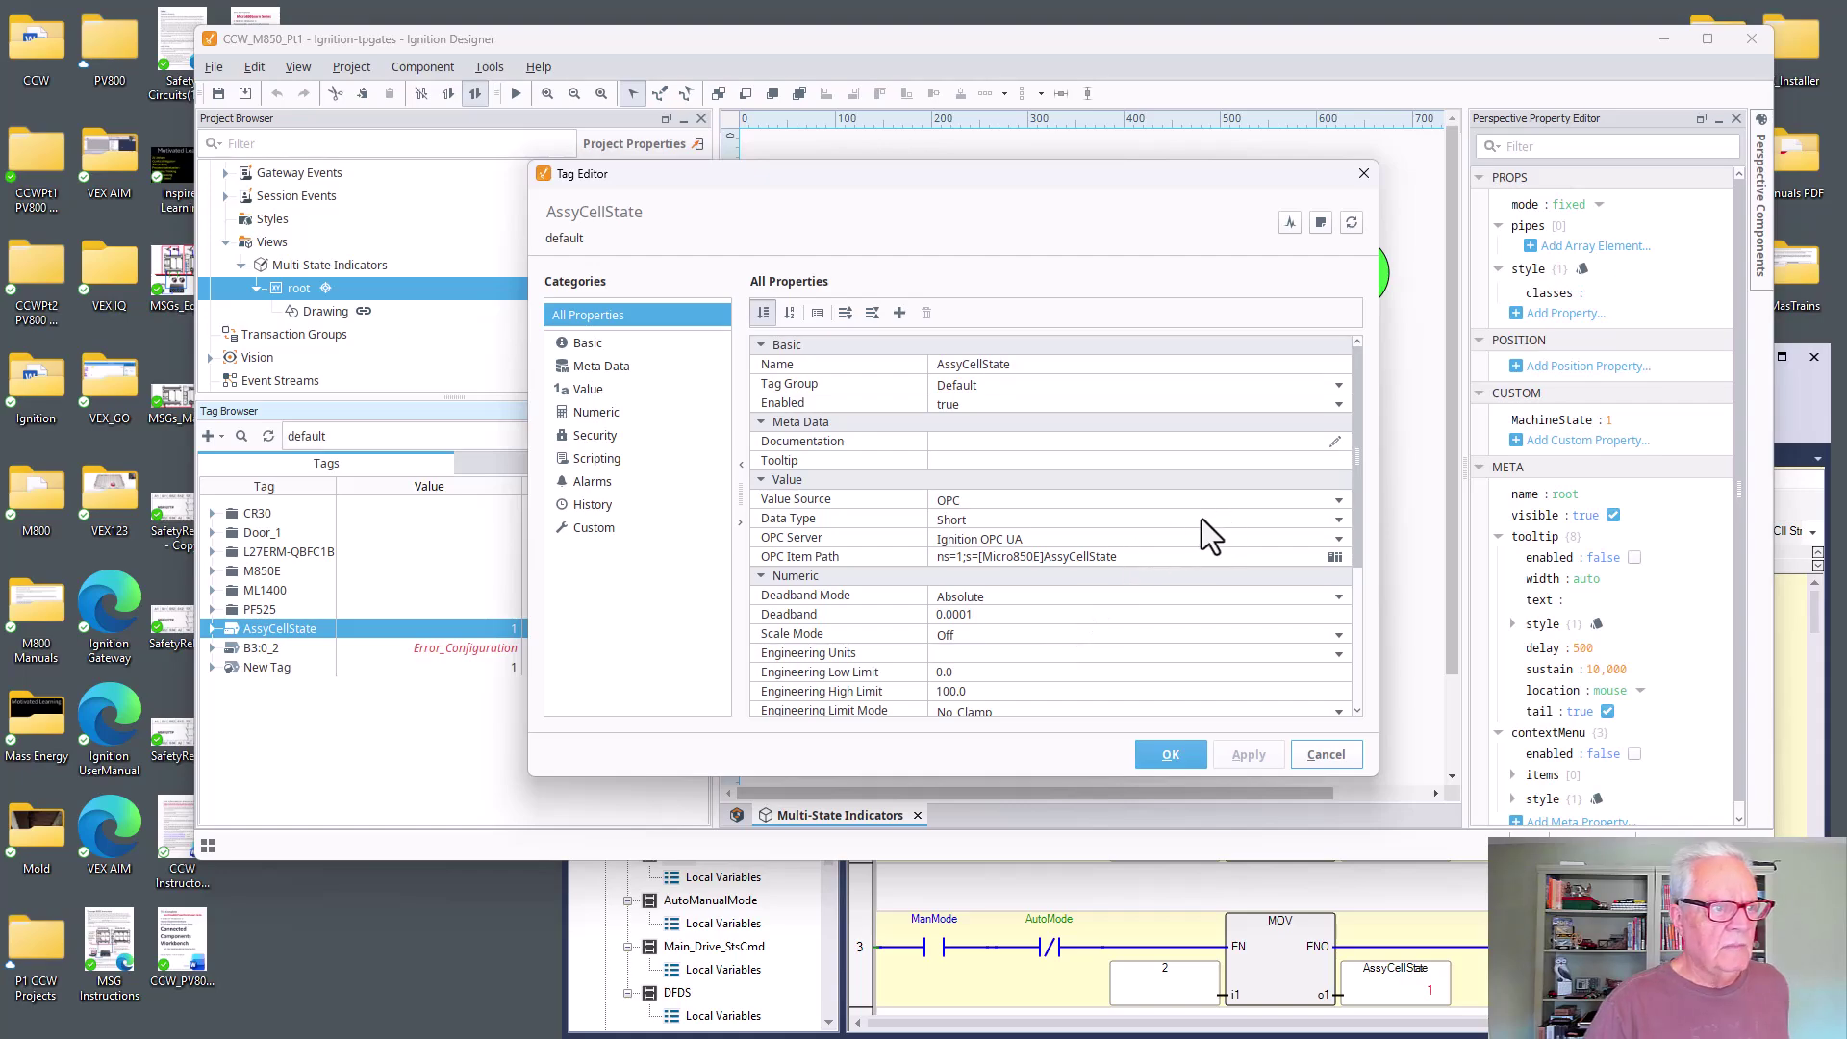
{"action": "left_click", "coordinate": [1339, 521]}
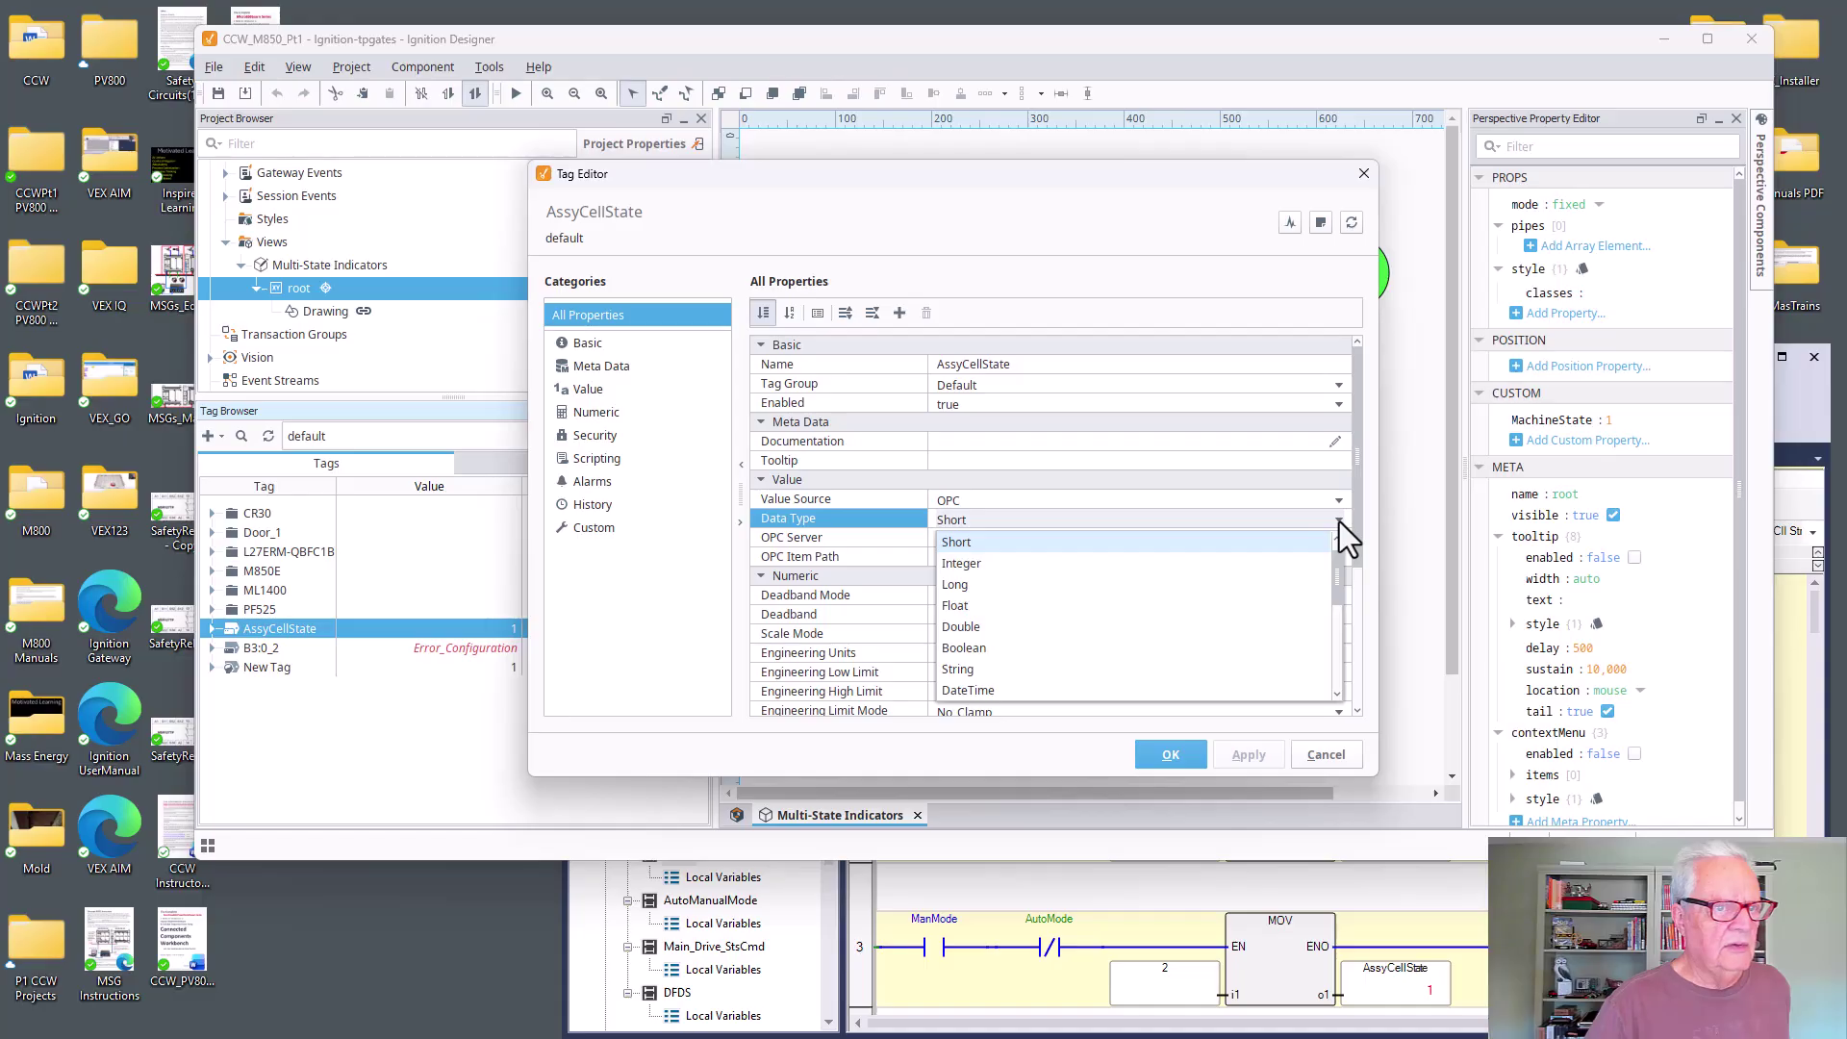
{"action": "left_click", "coordinate": [1339, 522]}
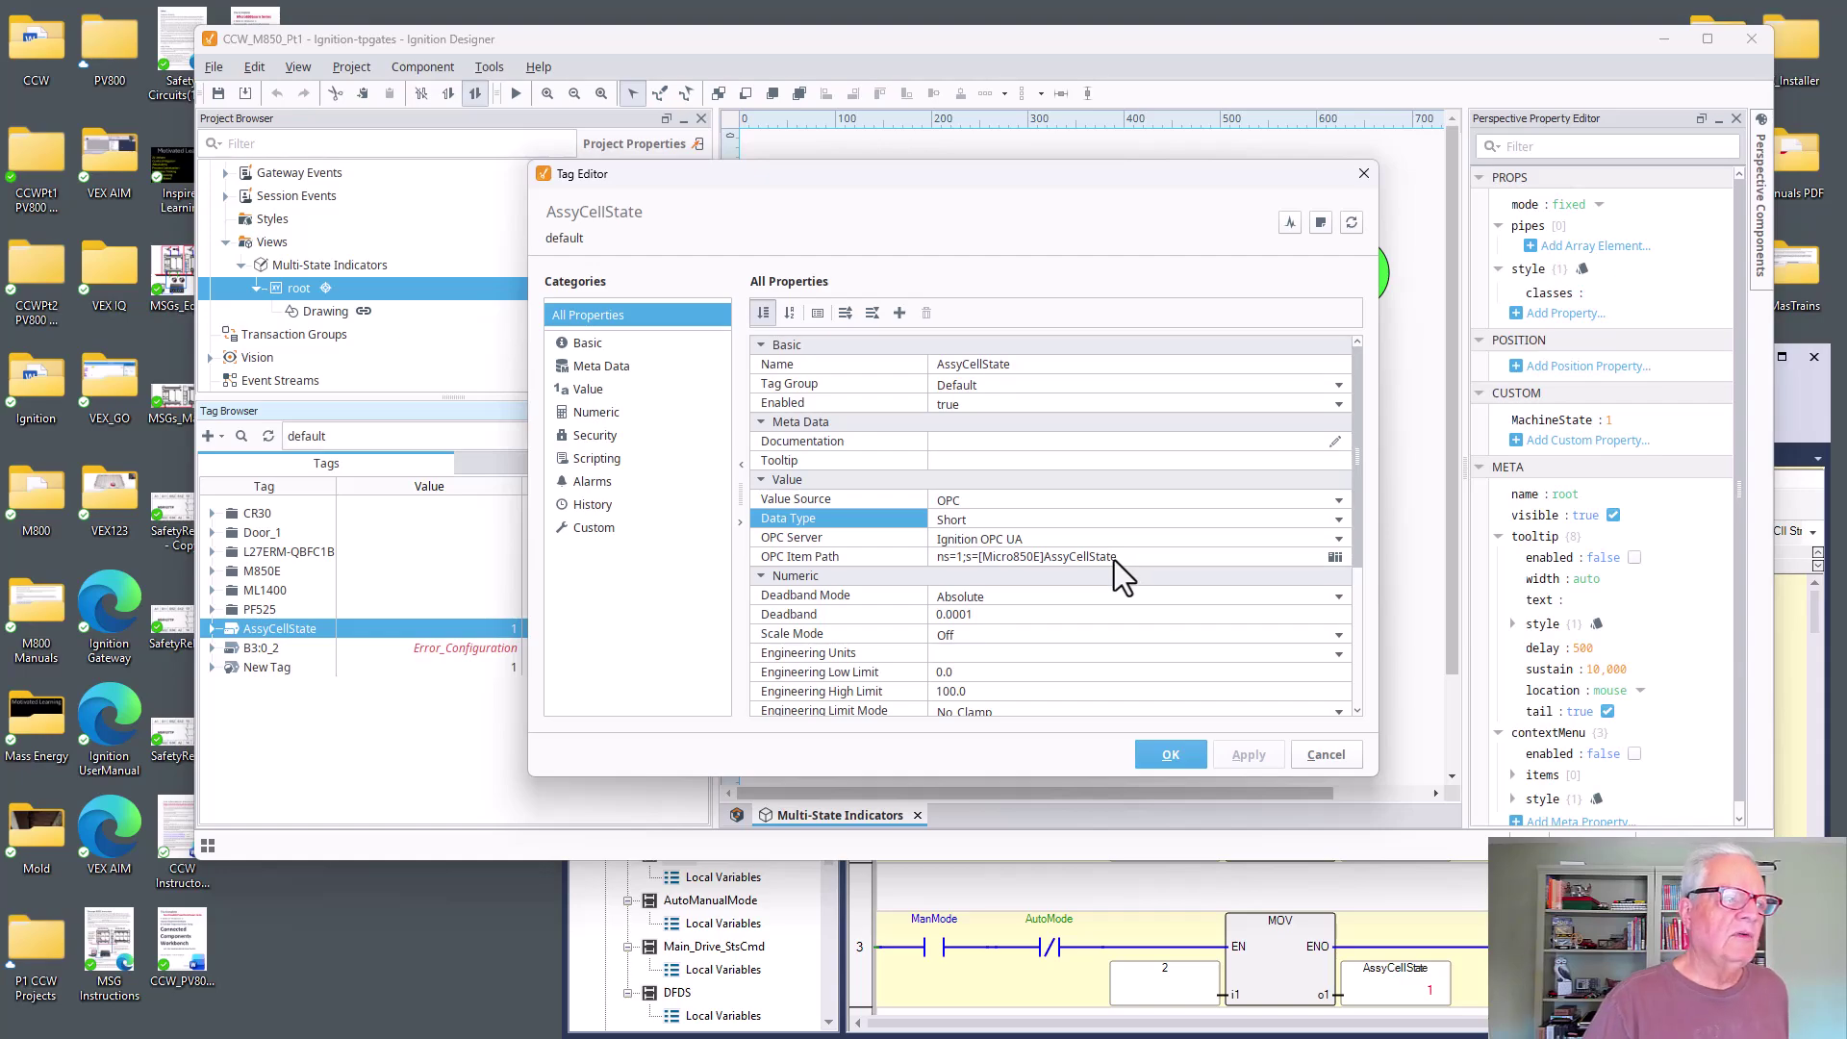
{"action": "left_click", "coordinate": [1326, 756]}
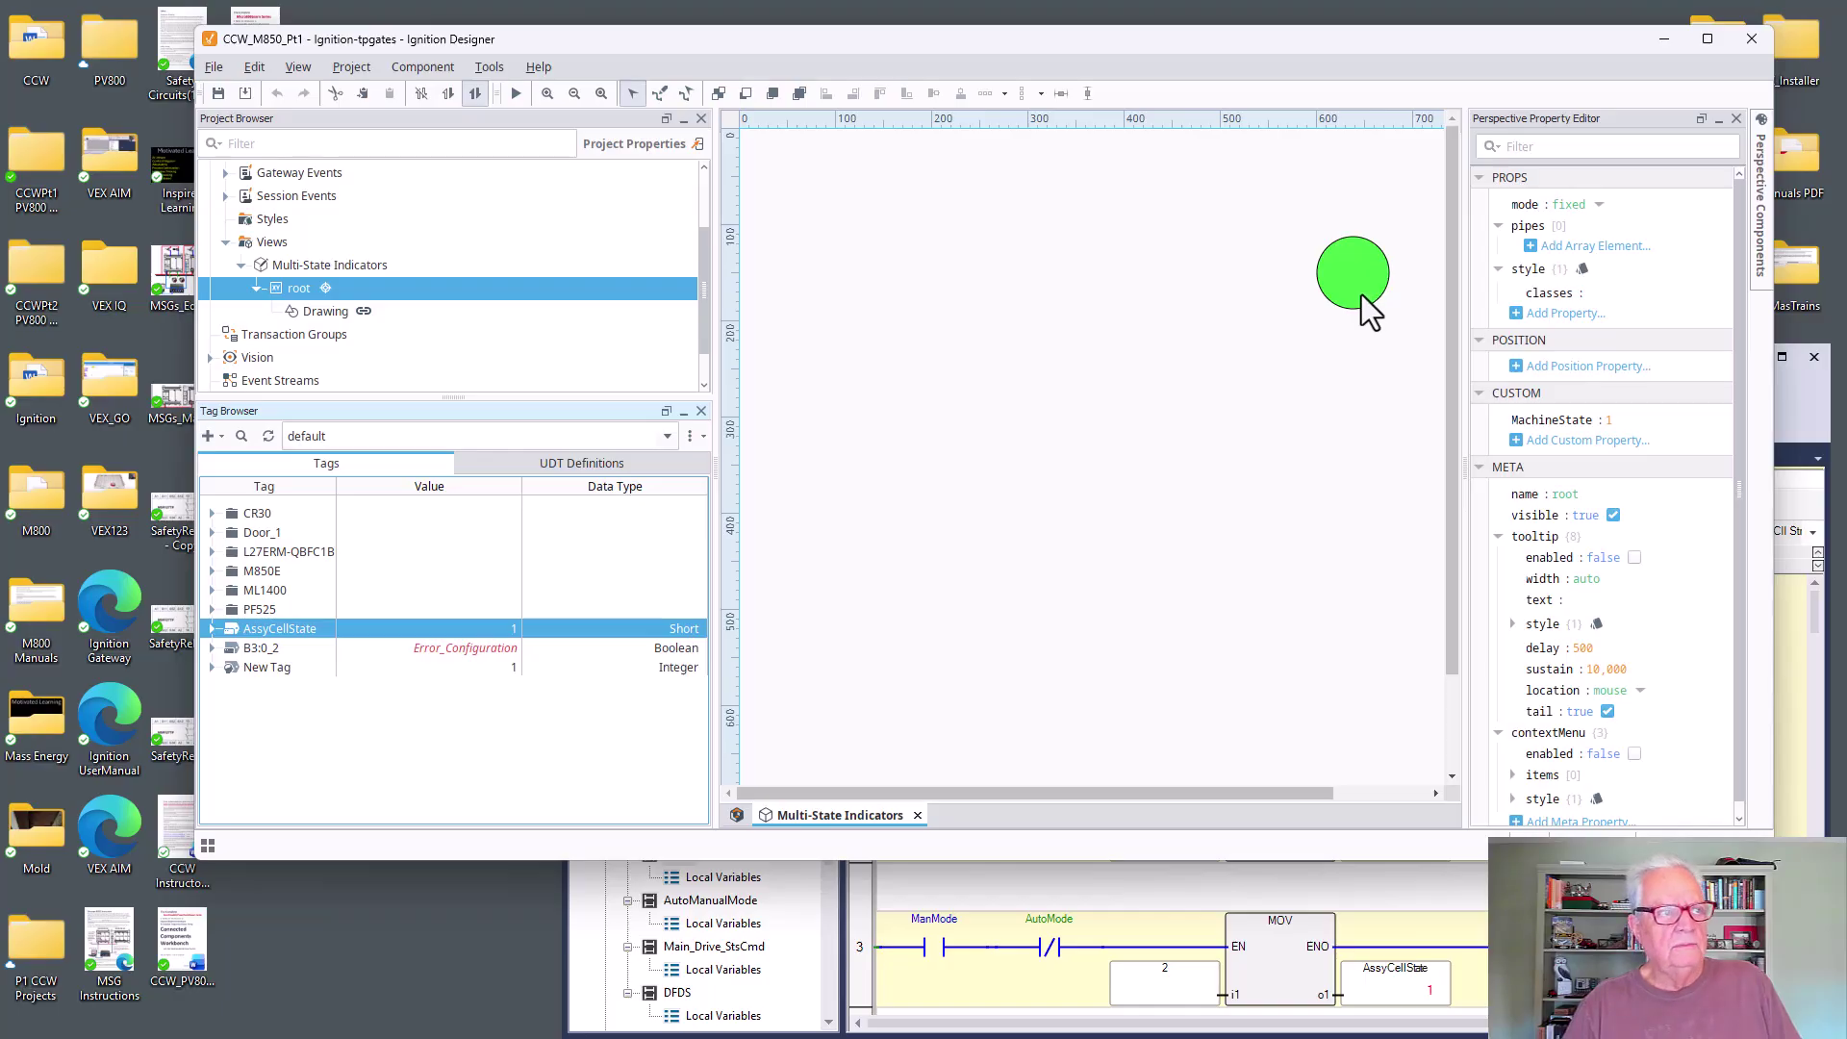
Step: Open the circle in the Drawing Editor, examine the arc's size, fill and stroke properties, and leave without changes
{"action": "left_click", "coordinate": [1345, 346]}
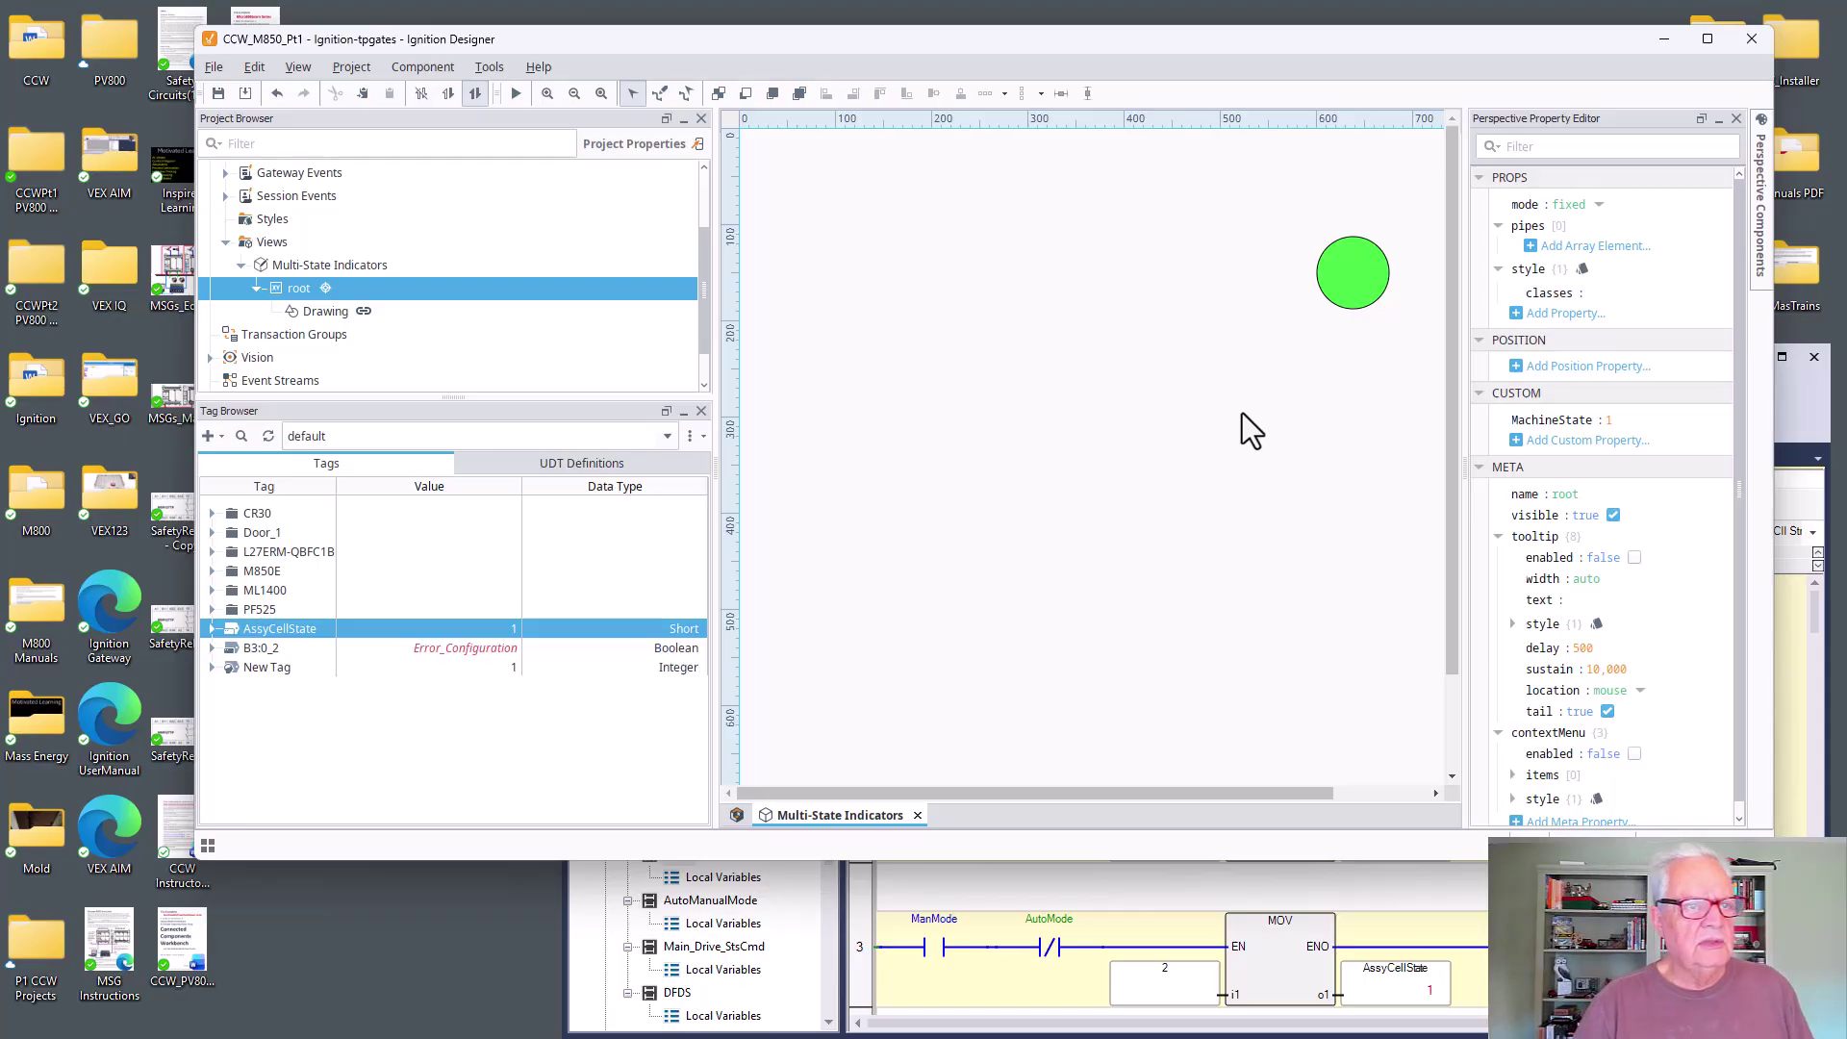
{"action": "left_click", "coordinate": [1357, 265]}
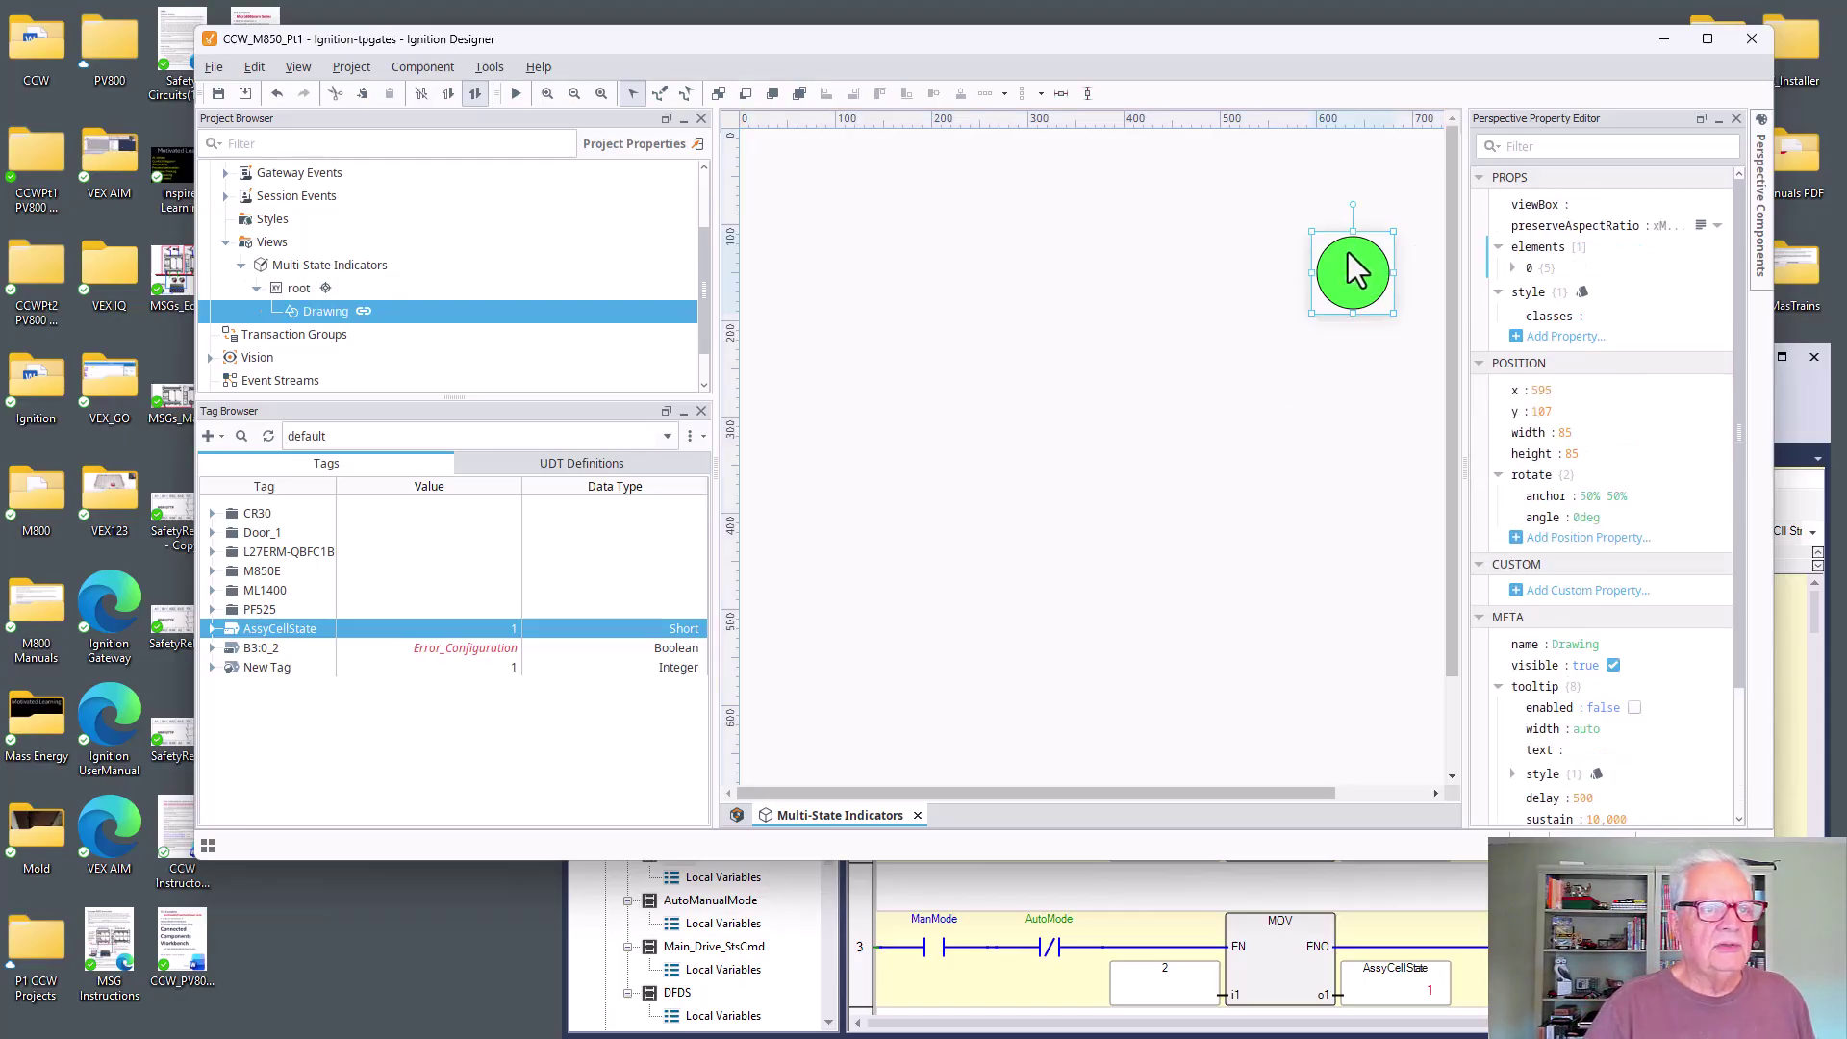
{"action": "double_click", "coordinate": [1348, 253]}
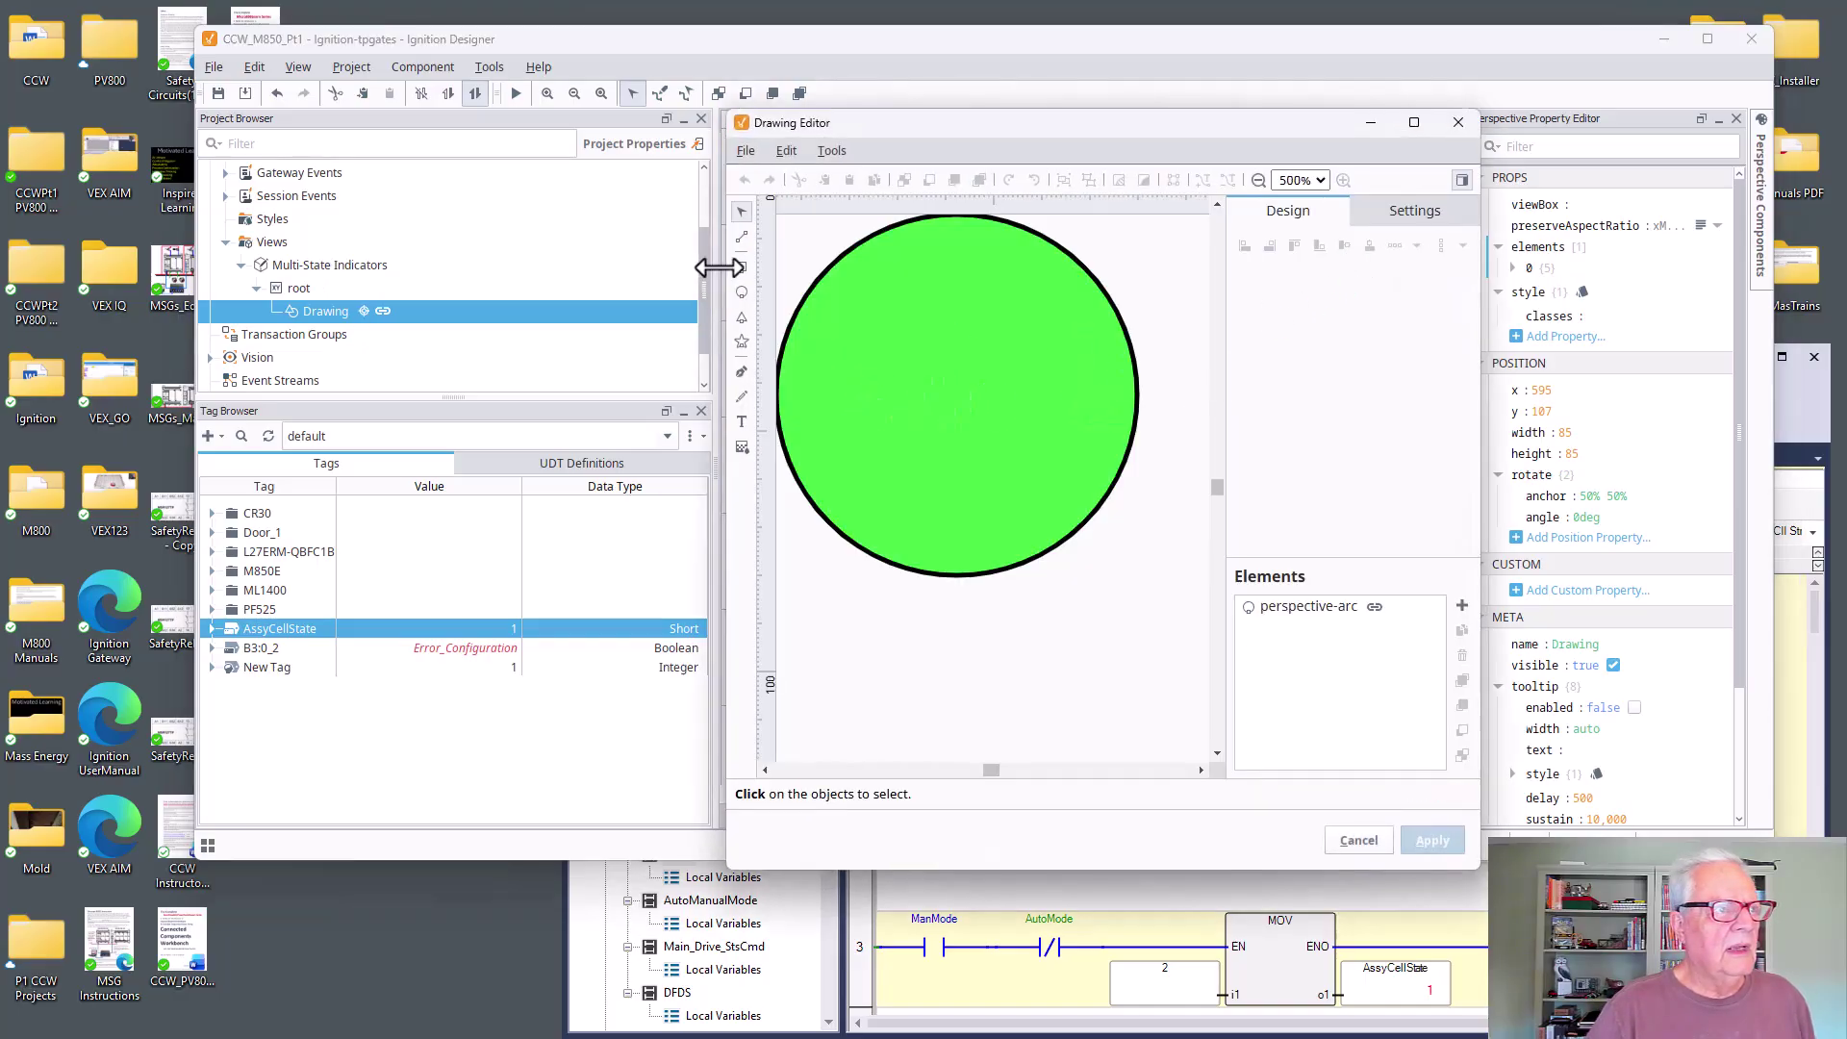
{"action": "left_click_drag", "start_coordinate": [720, 267], "coordinate": [110, 225]}
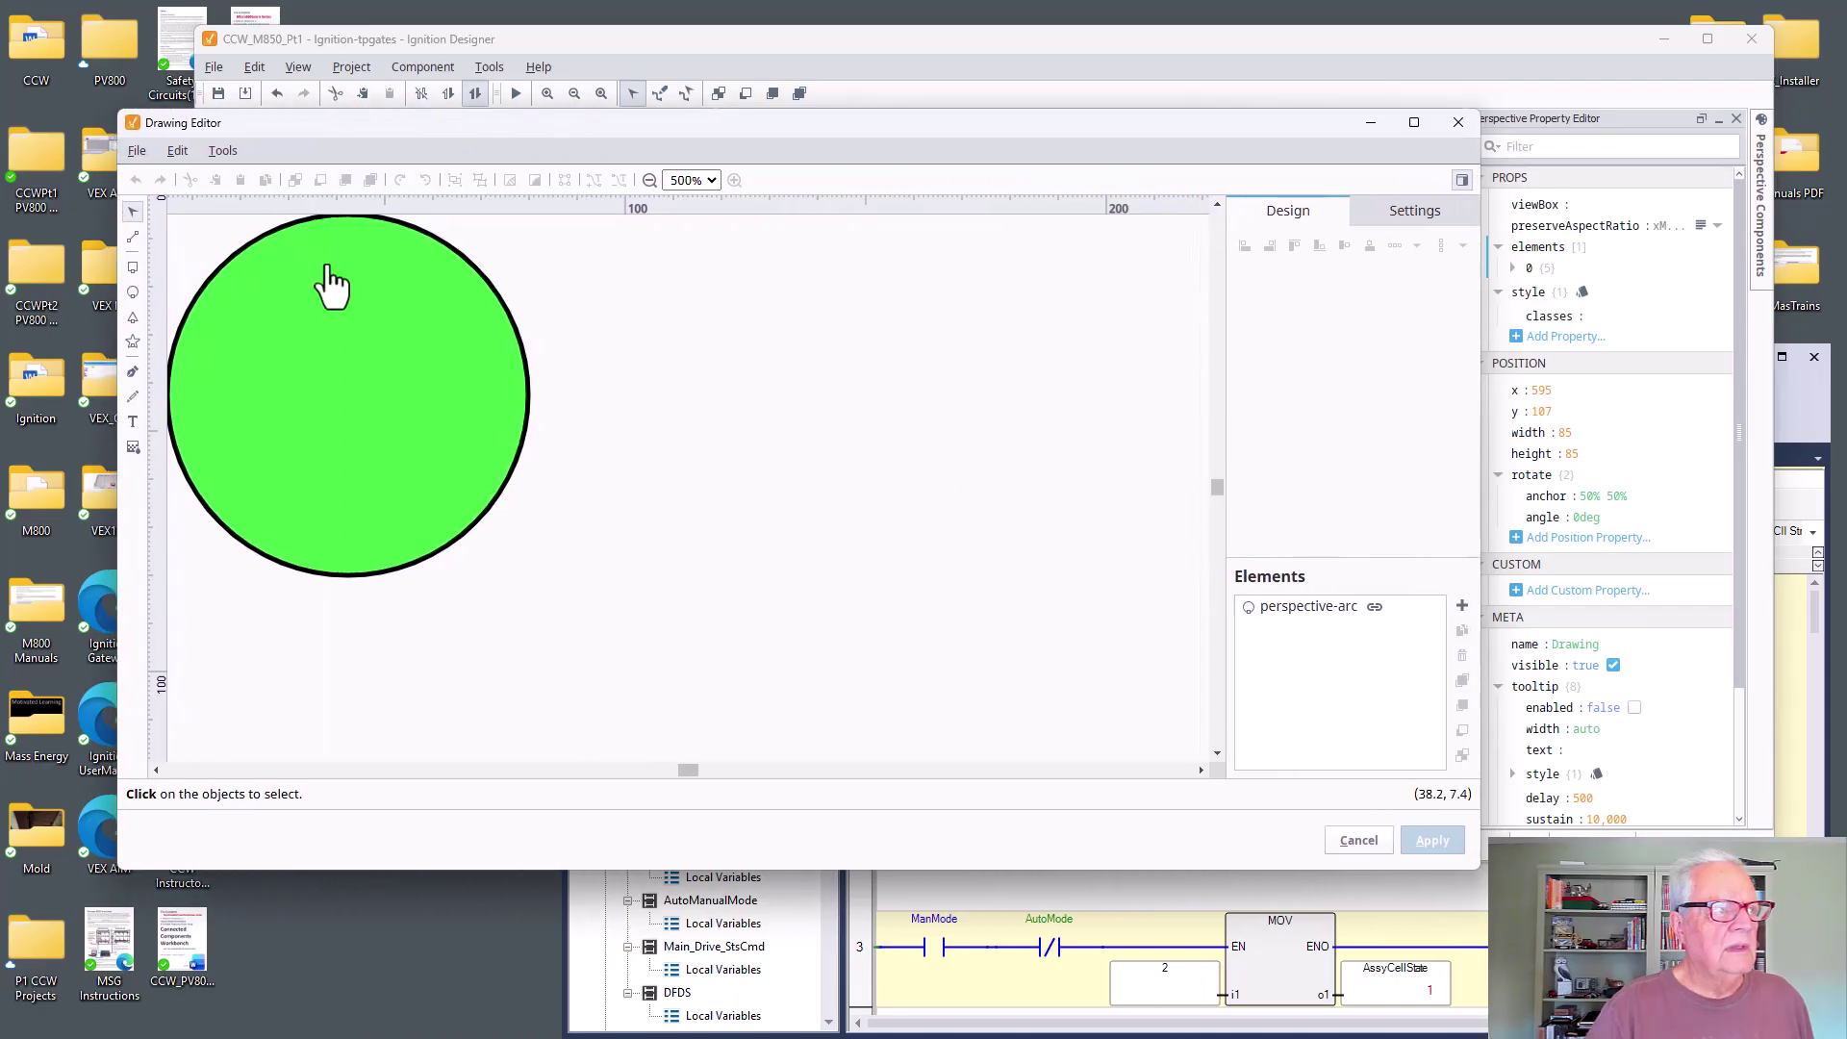
{"action": "left_click", "coordinate": [334, 323]}
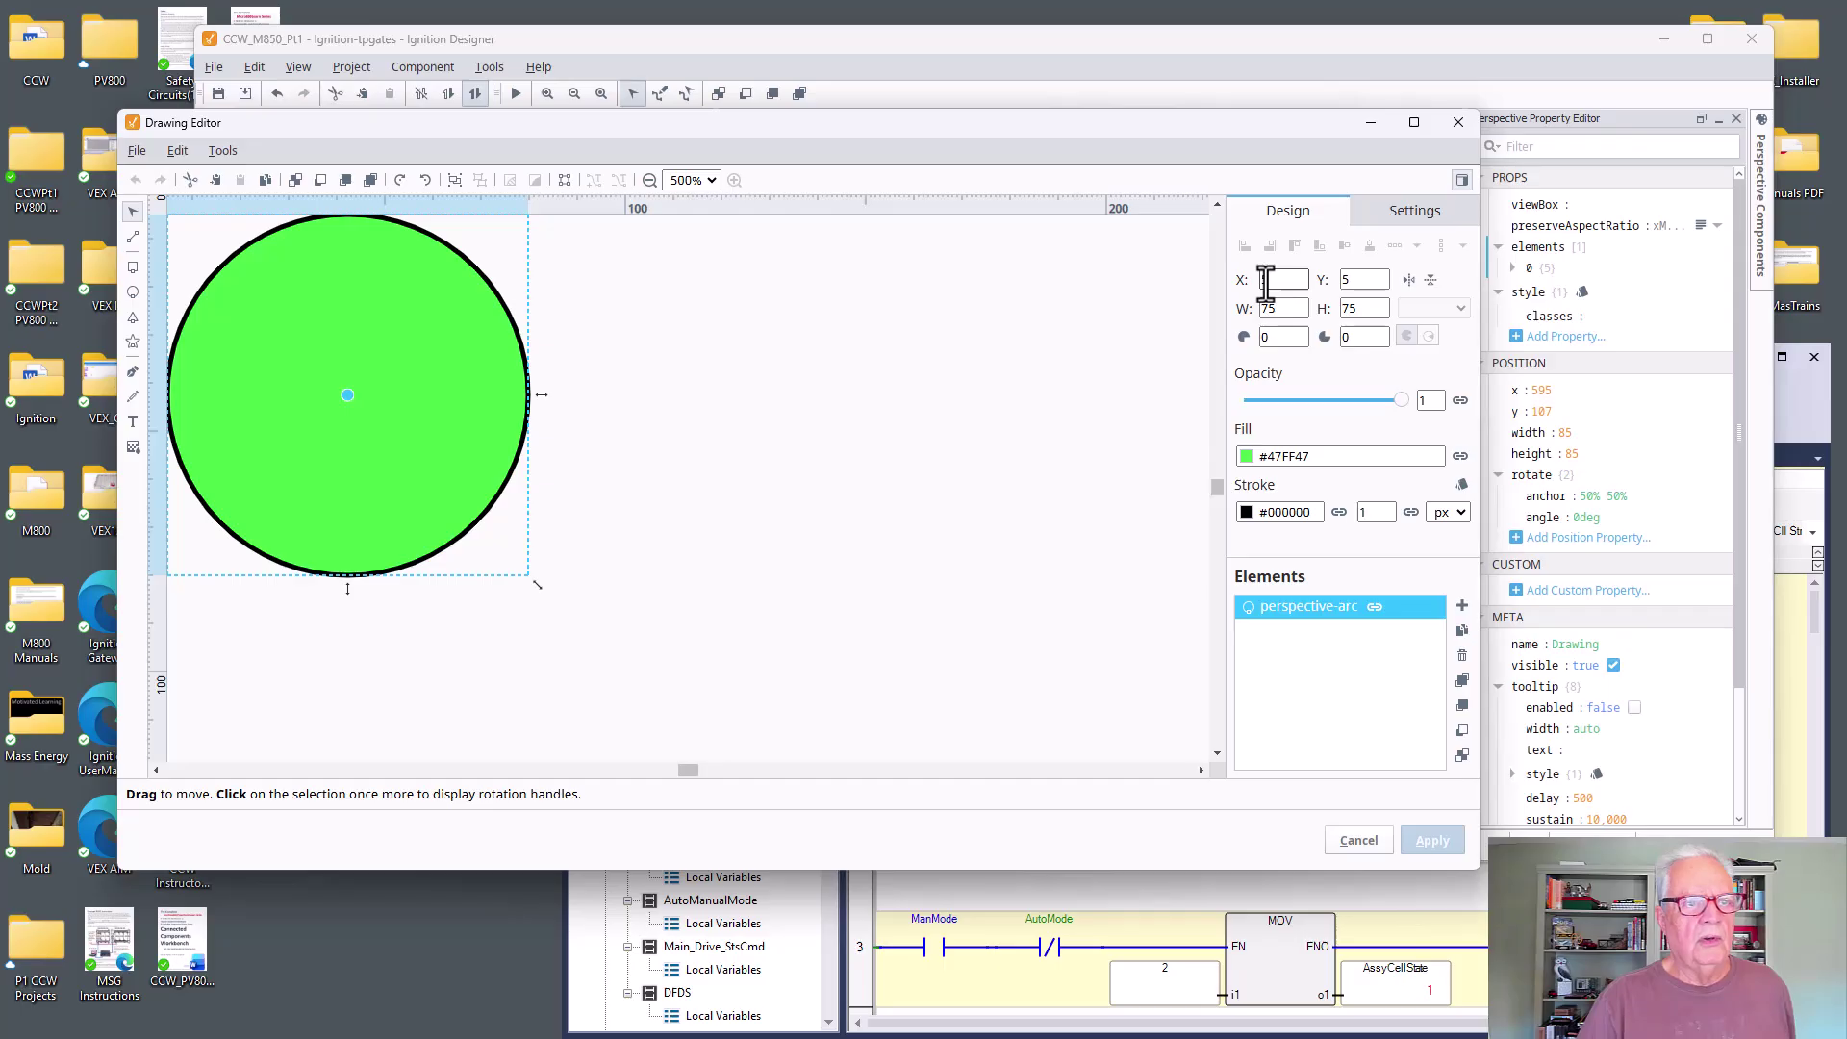
{"action": "left_click", "coordinate": [1376, 846]}
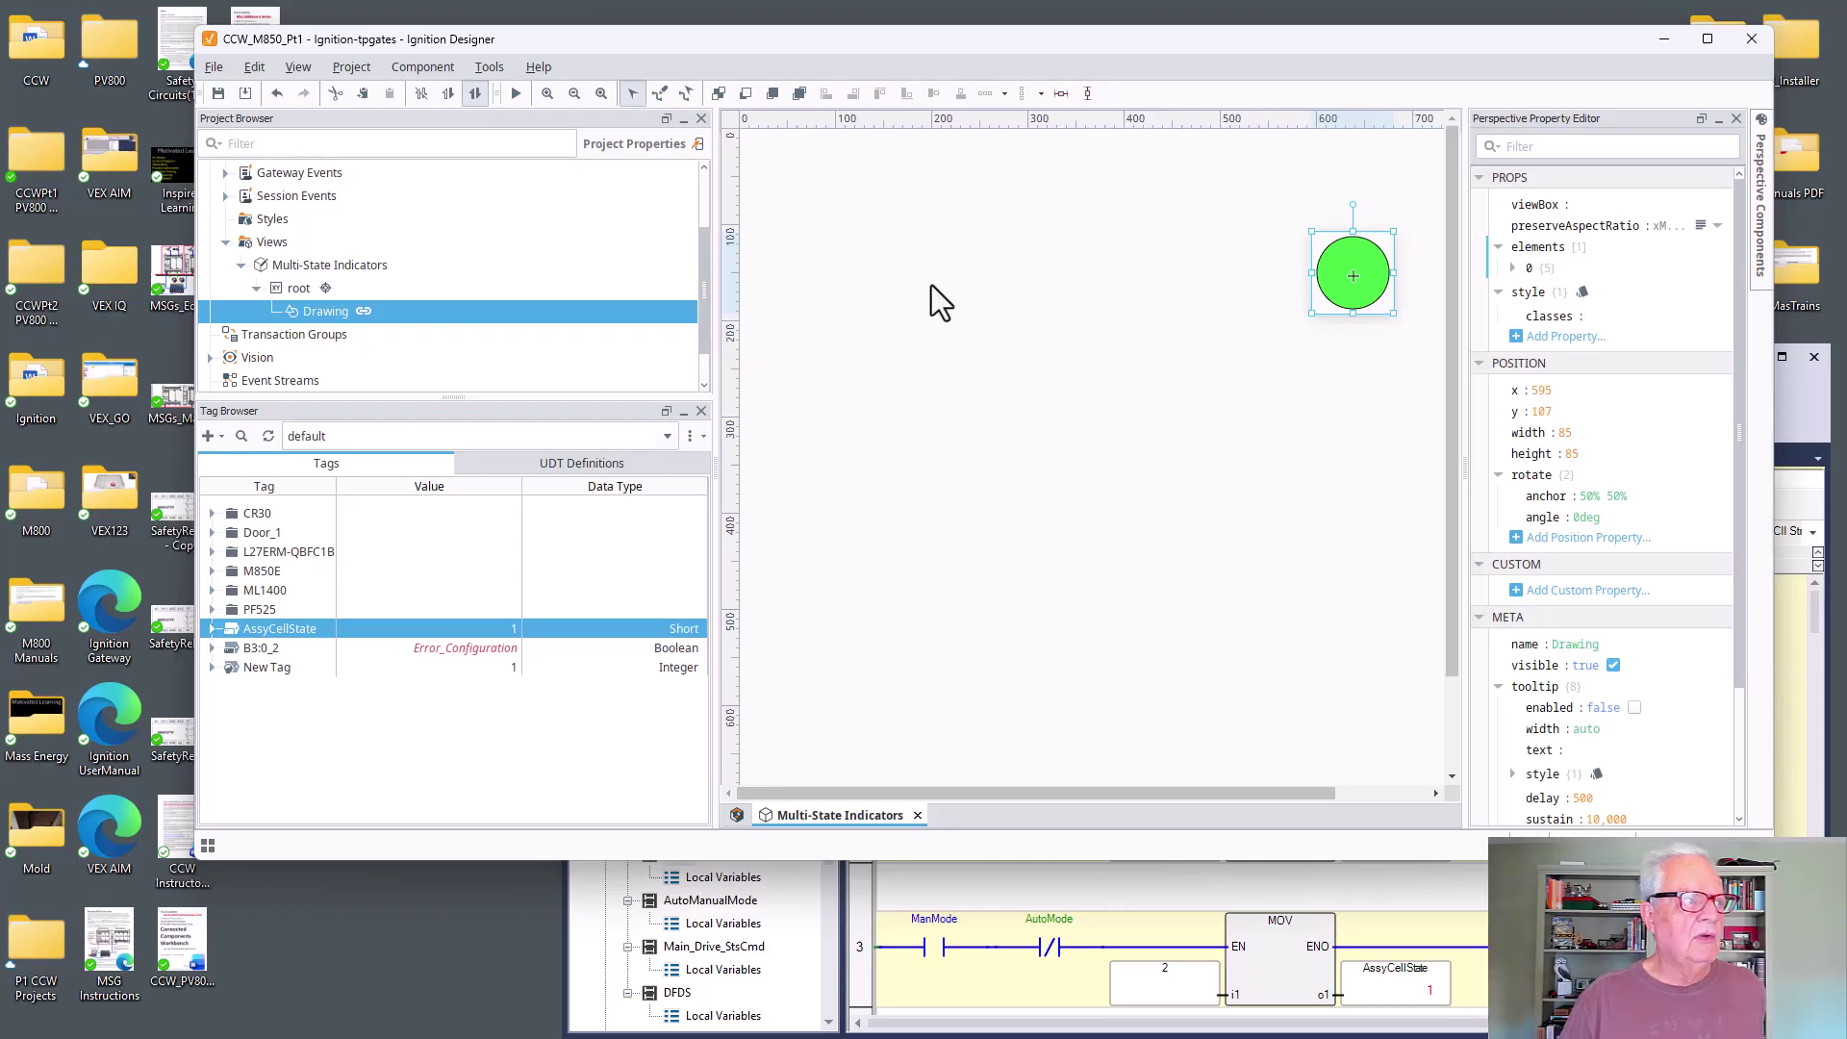
Step: View the Vision window "CCW M11 Cmplt" from the project and return to the Multi-State Indicators Perspective view
{"action": "left_click", "coordinate": [211, 358]}
{"action": "scroll", "coordinate": [234, 343], "scroll_direction": "down", "scroll_amount": 1}
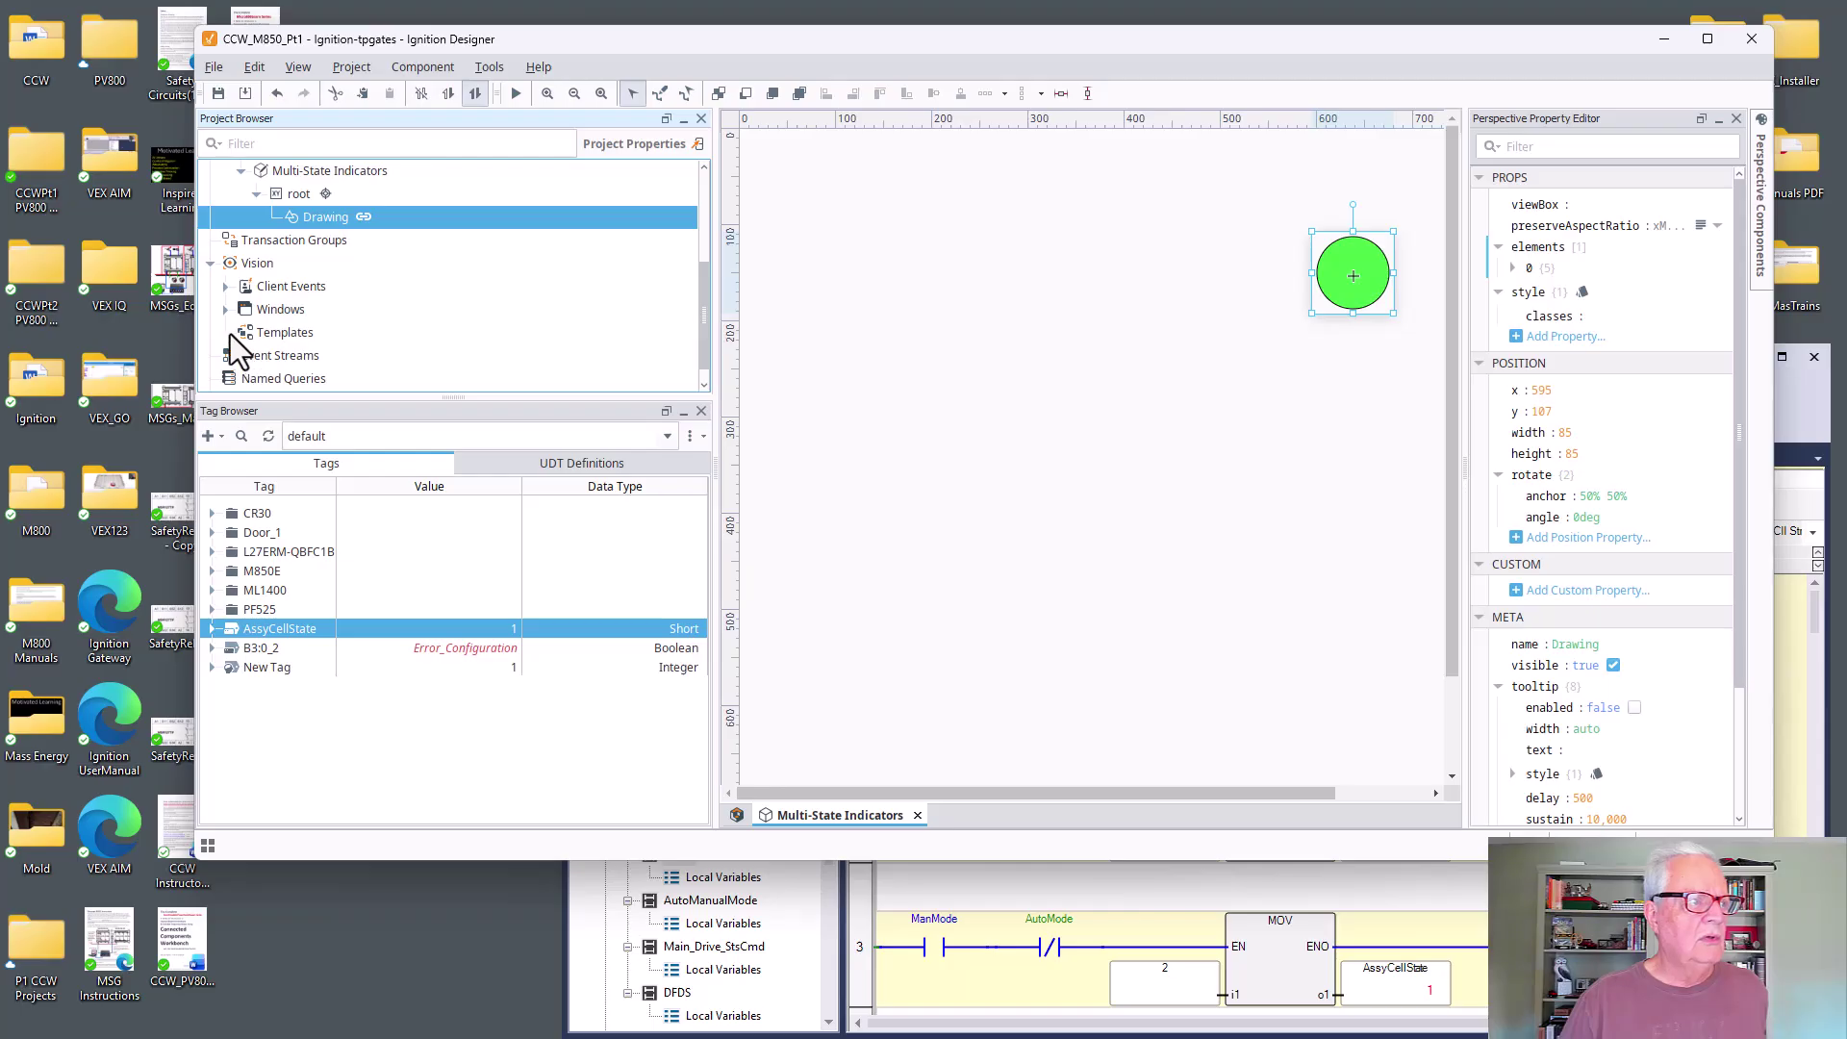
{"action": "left_click", "coordinate": [225, 309]}
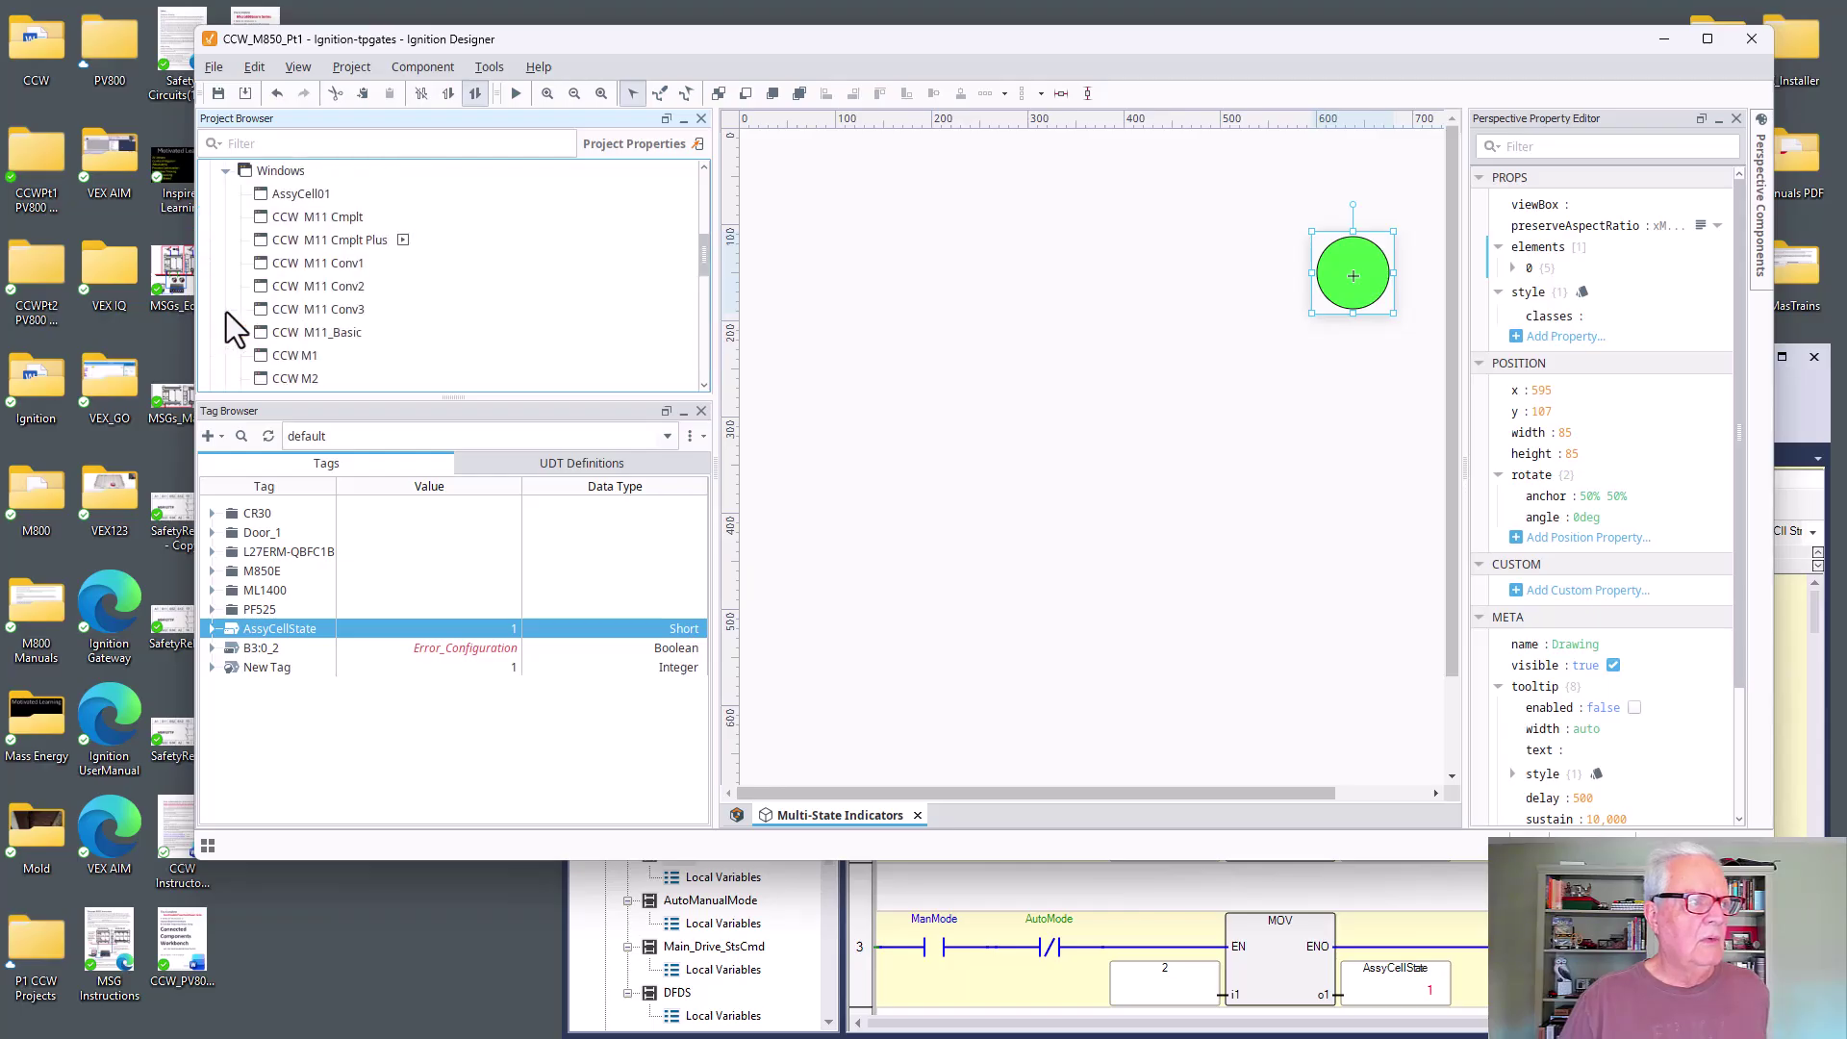
{"action": "double_click", "coordinate": [342, 221]}
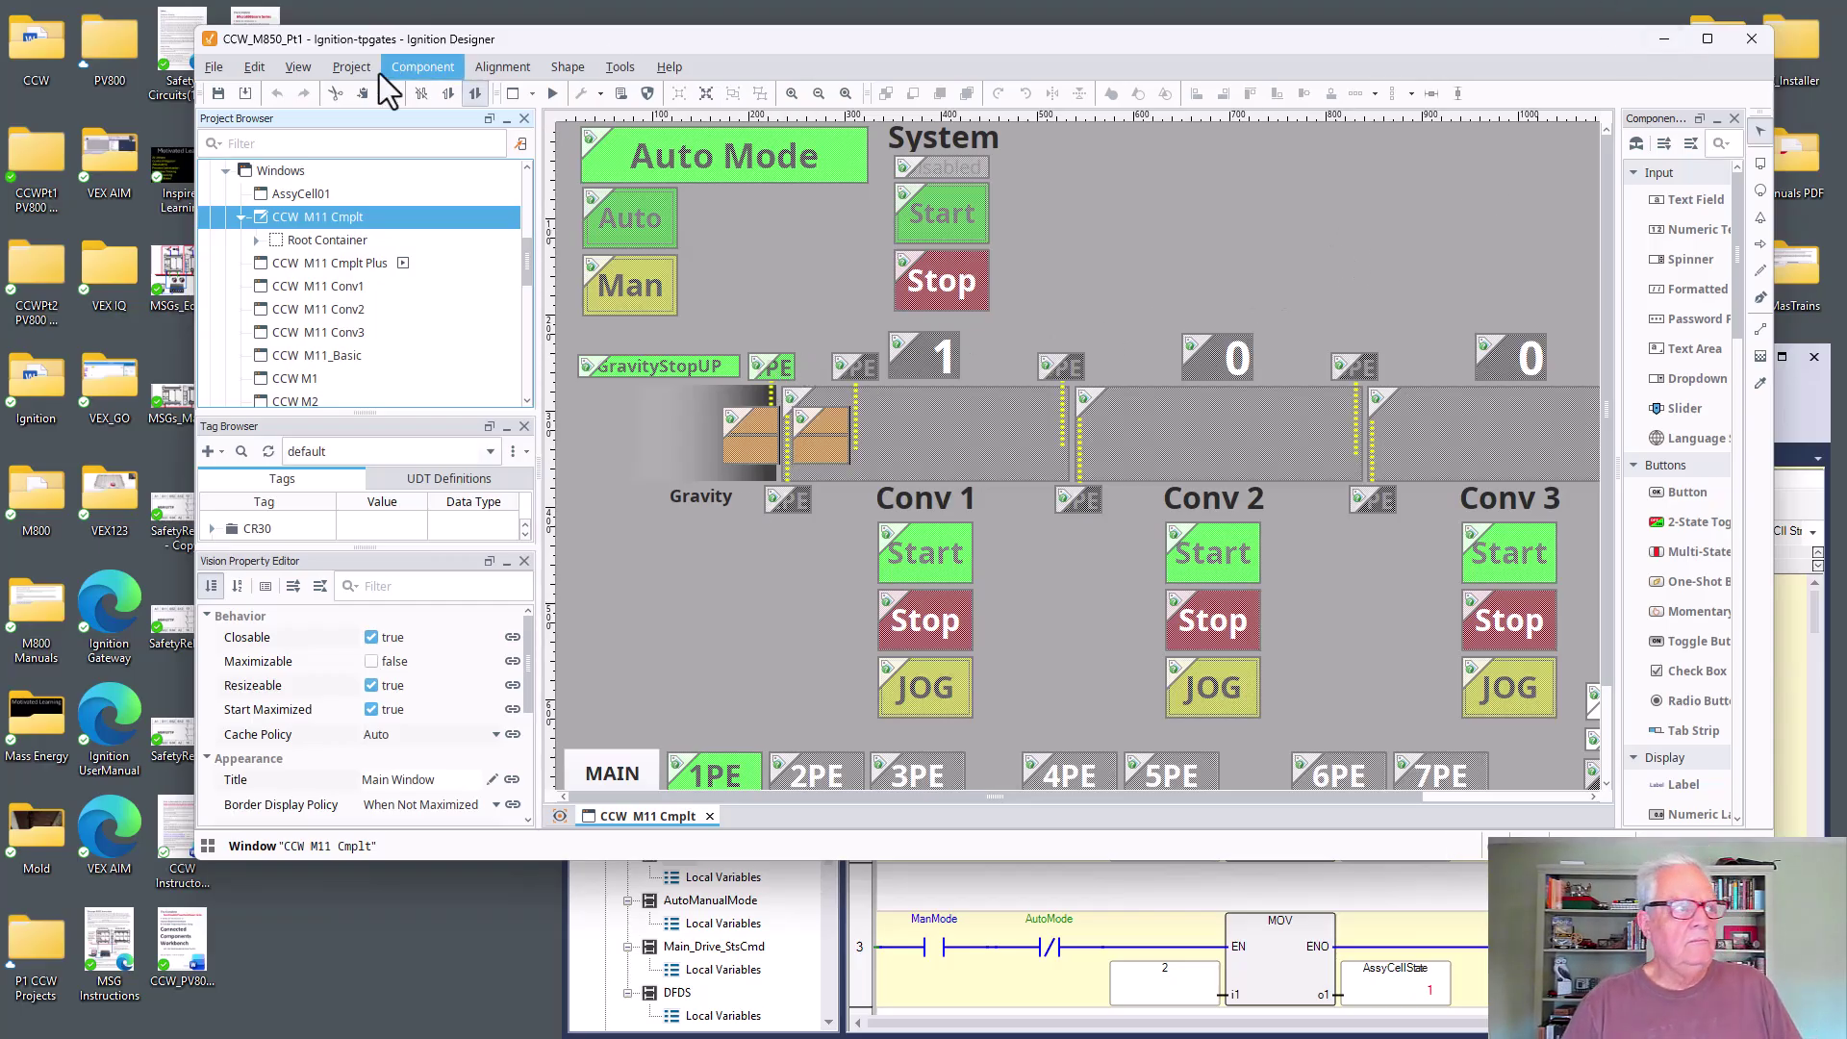
{"action": "scroll", "coordinate": [247, 284], "scroll_direction": "up", "scroll_amount": 4}
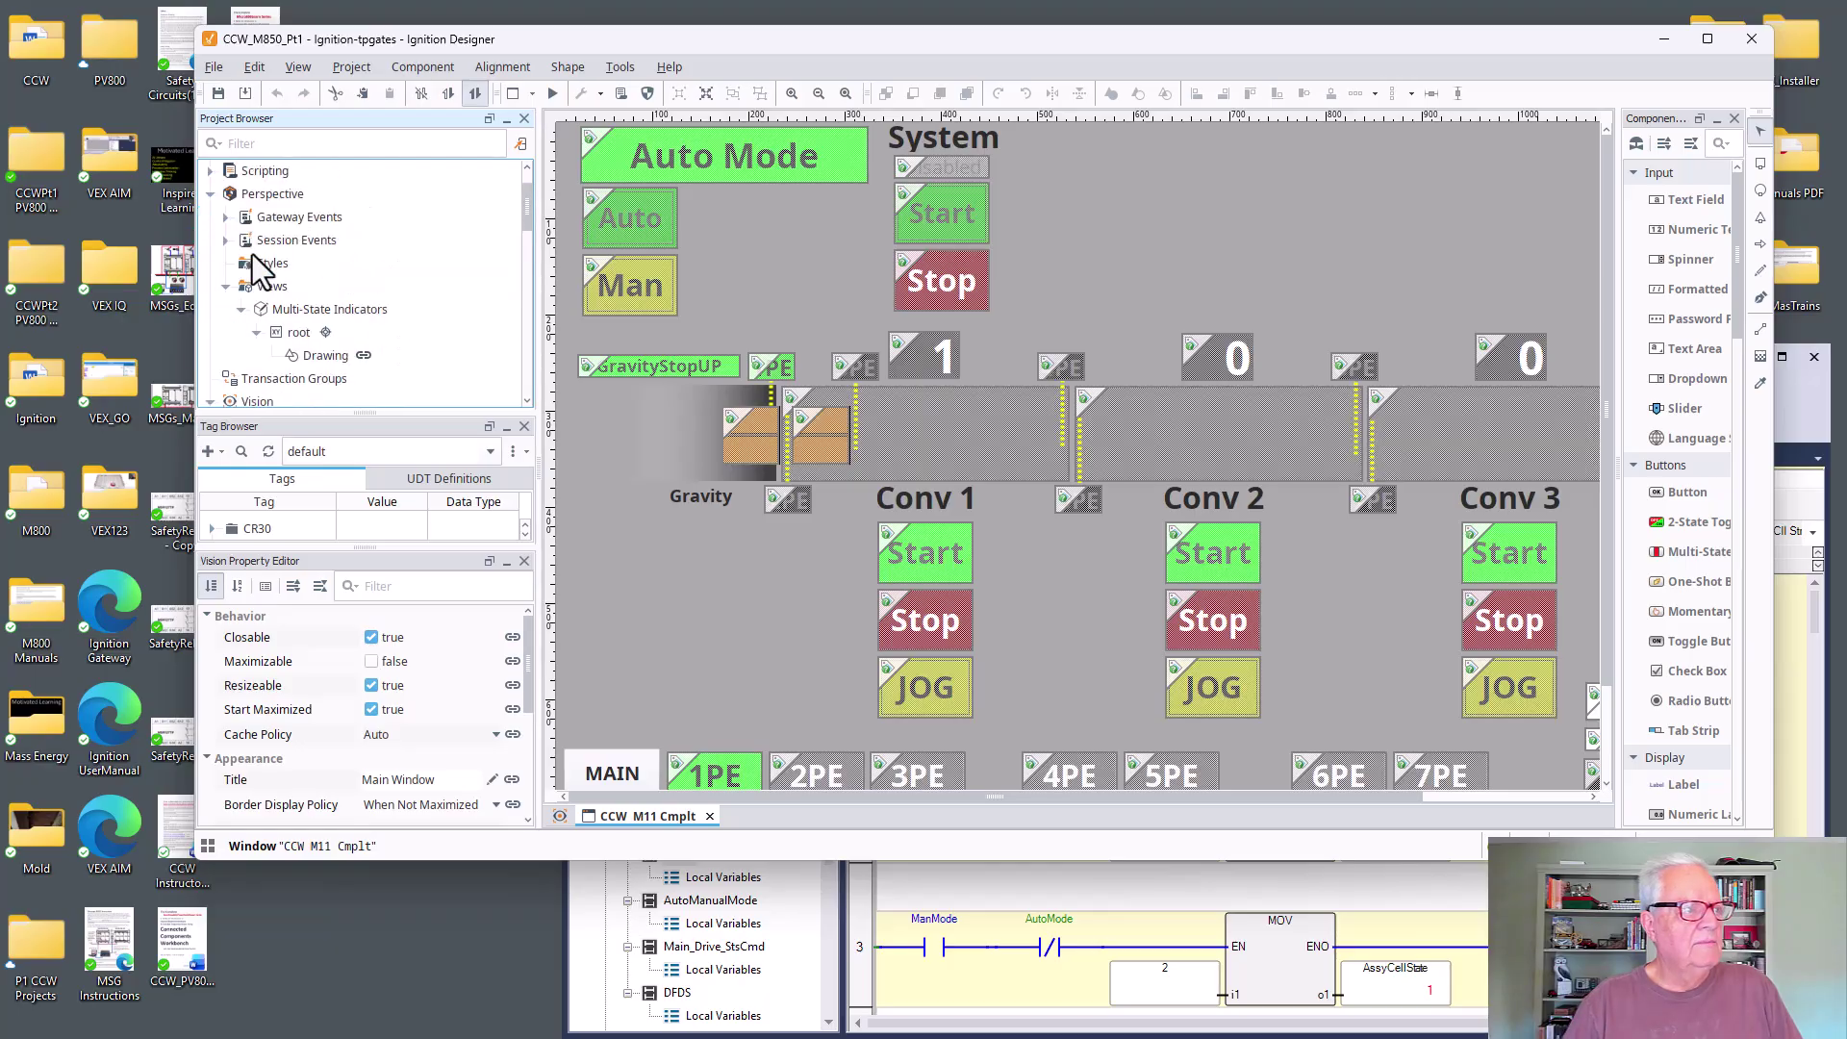
{"action": "scroll", "coordinate": [246, 291], "scroll_direction": "up", "scroll_amount": 1}
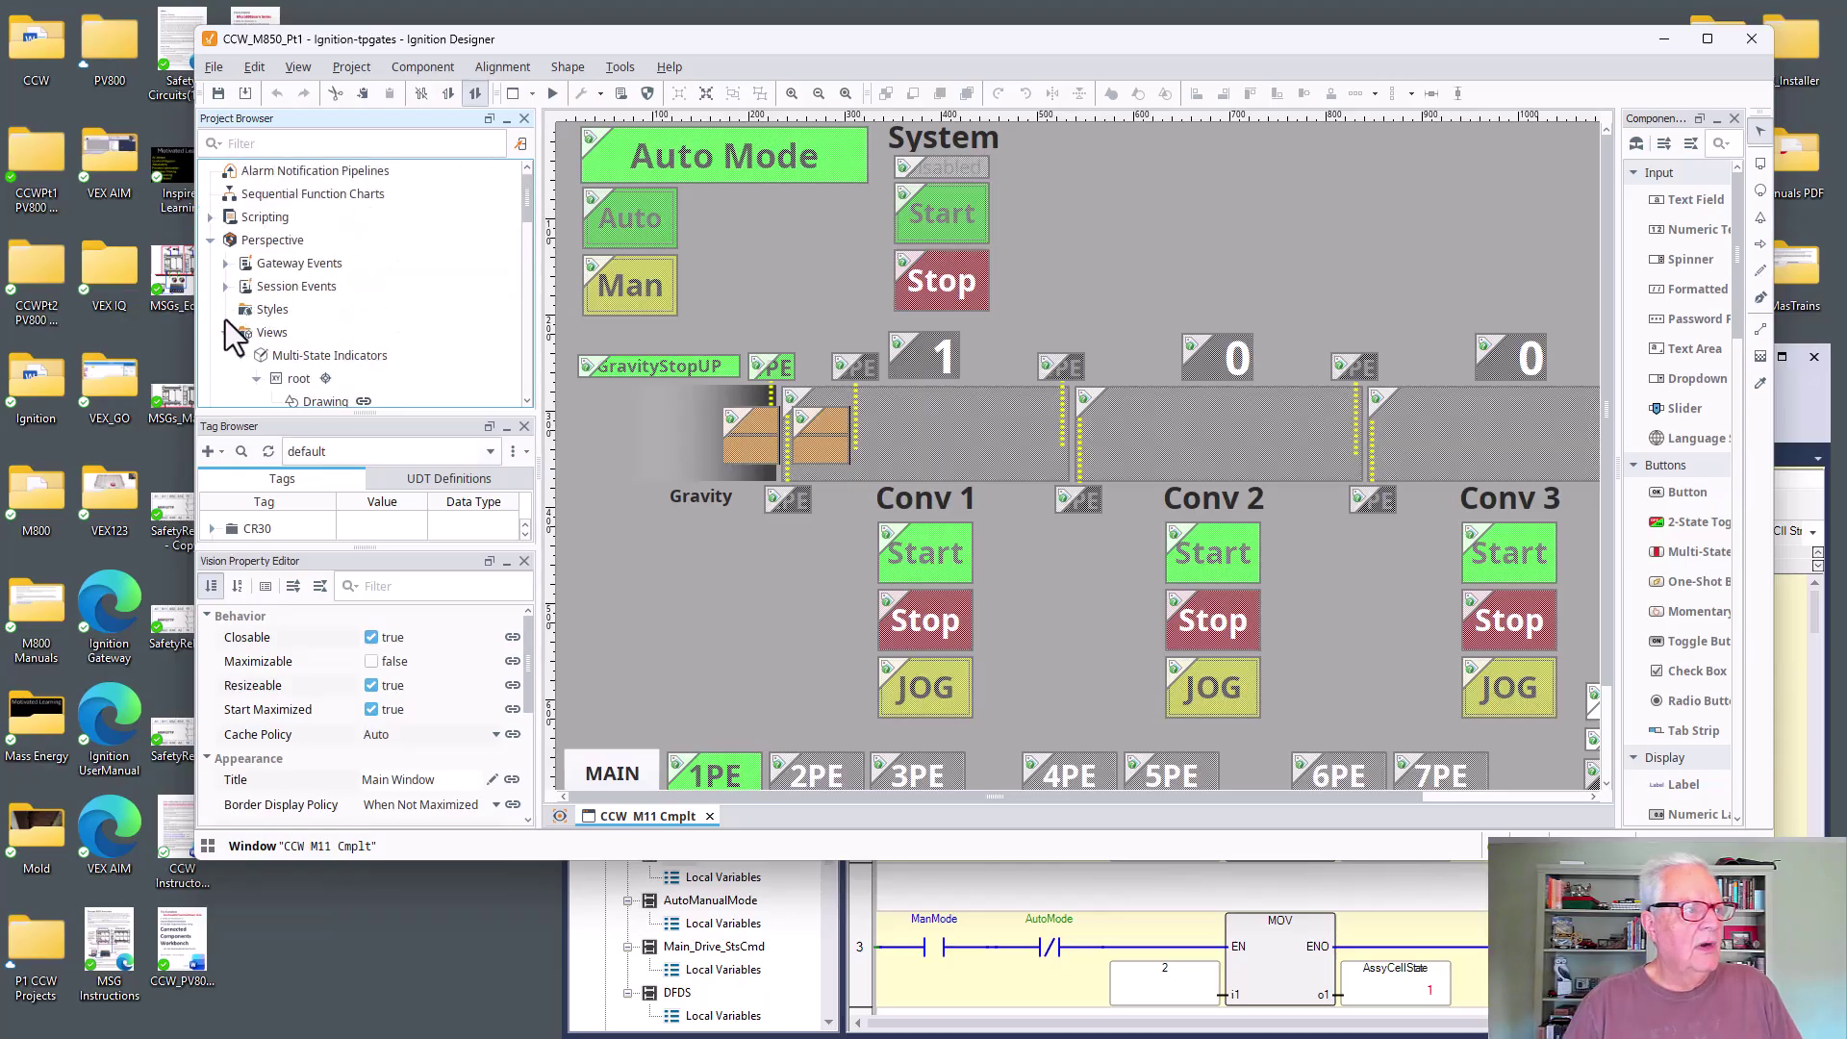
{"action": "double_click", "coordinate": [319, 357]}
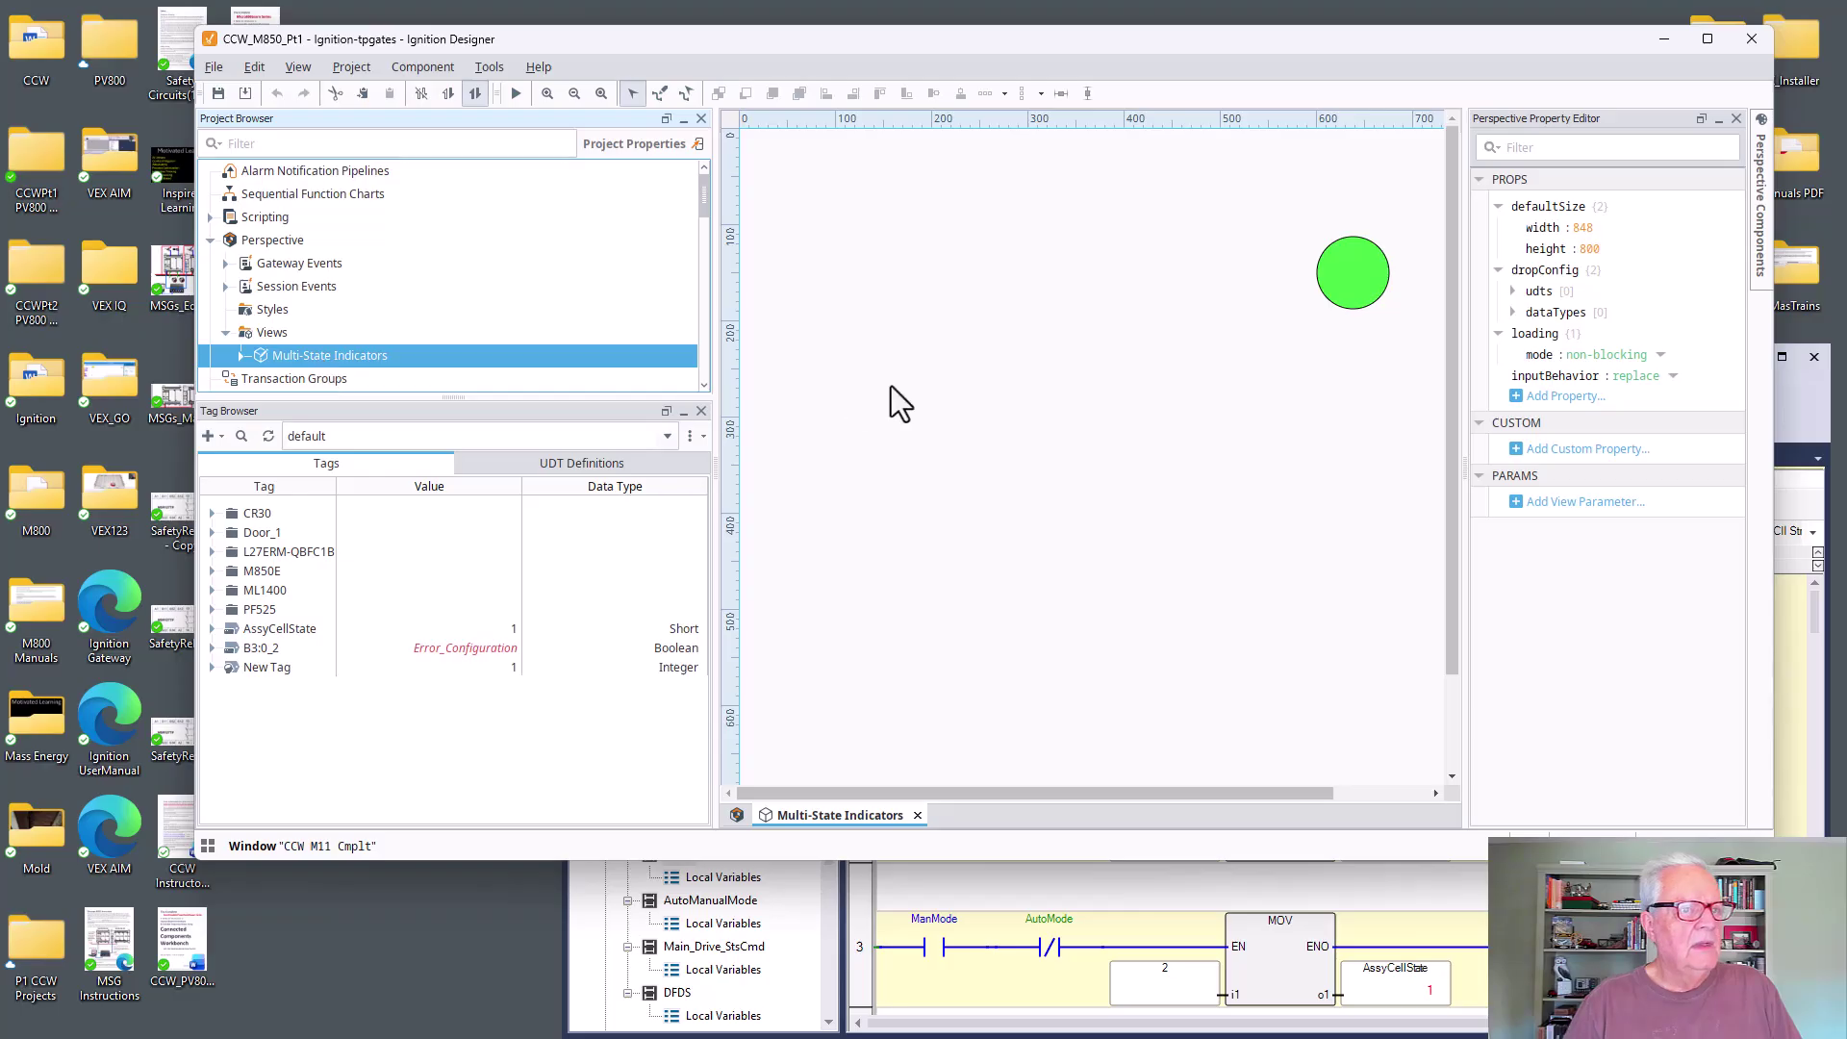
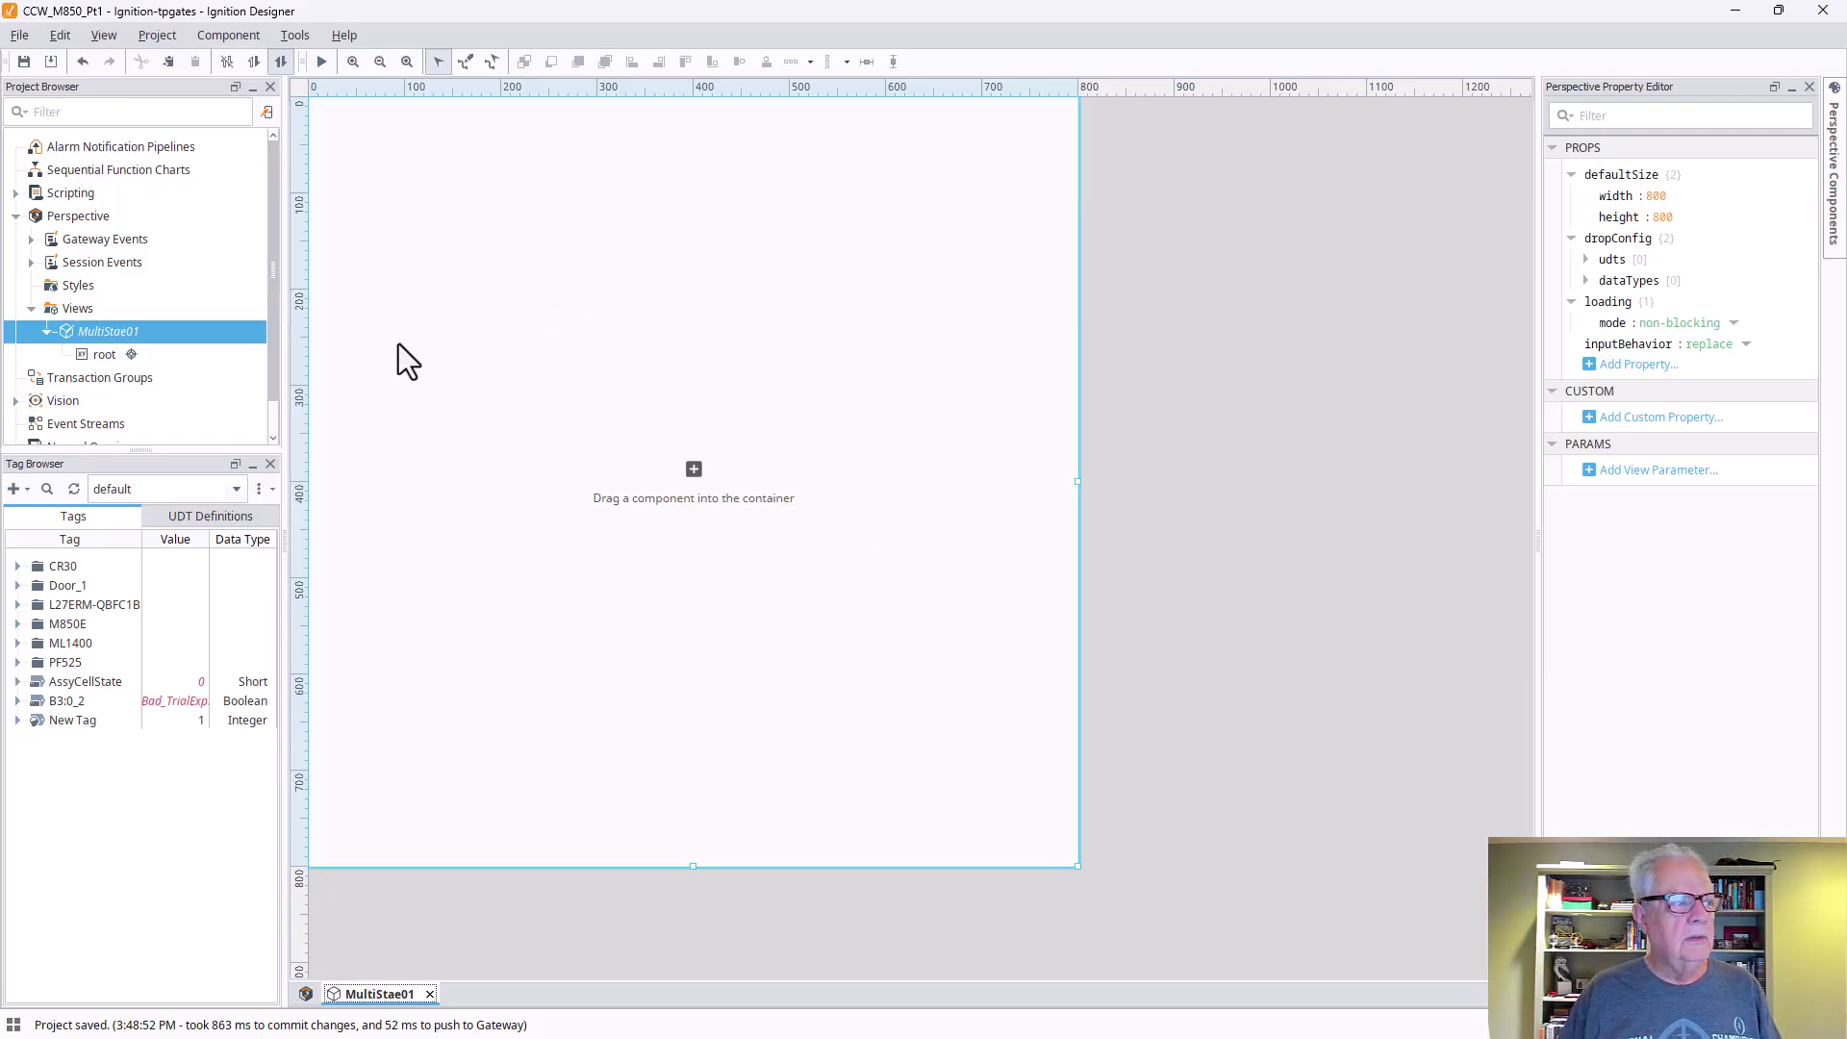
Step: Add a value property named AssyCellState with the value 1 to the props of the MultiStae01 root container
{"action": "left_click", "coordinate": [114, 359]}
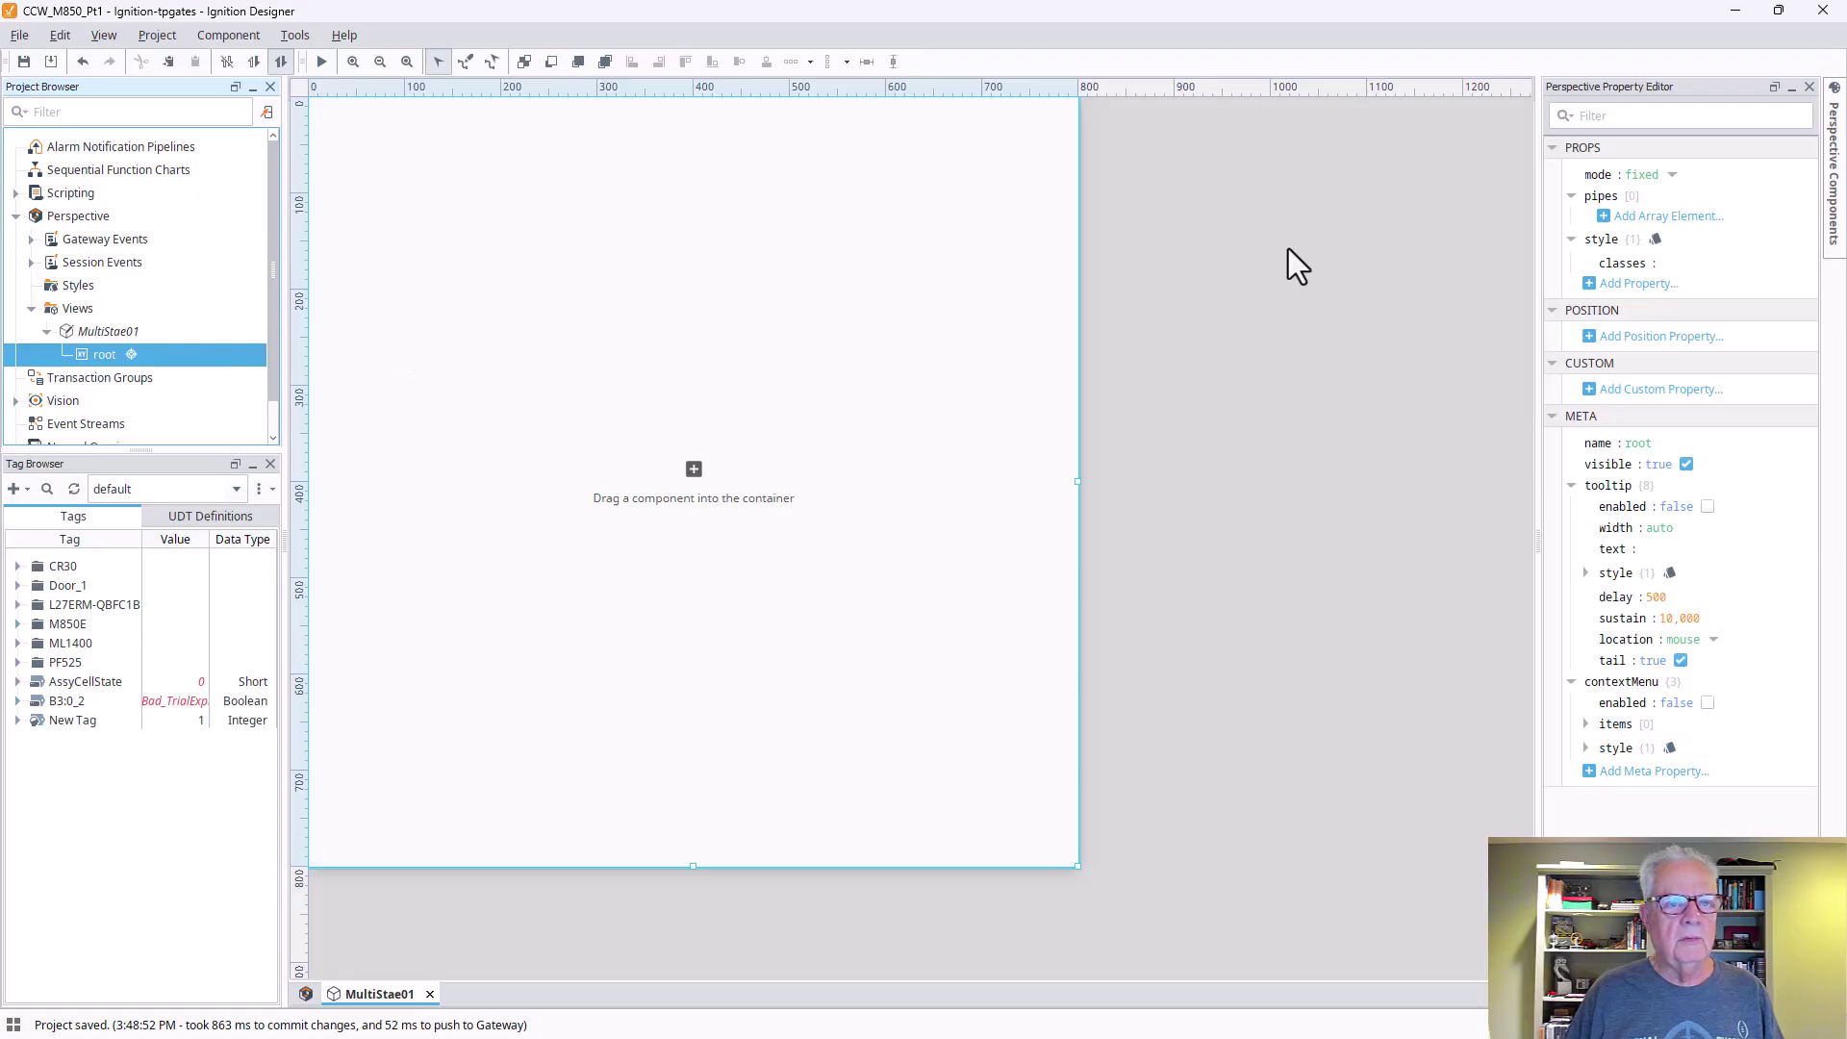
{"action": "left_click", "coordinate": [1591, 283]}
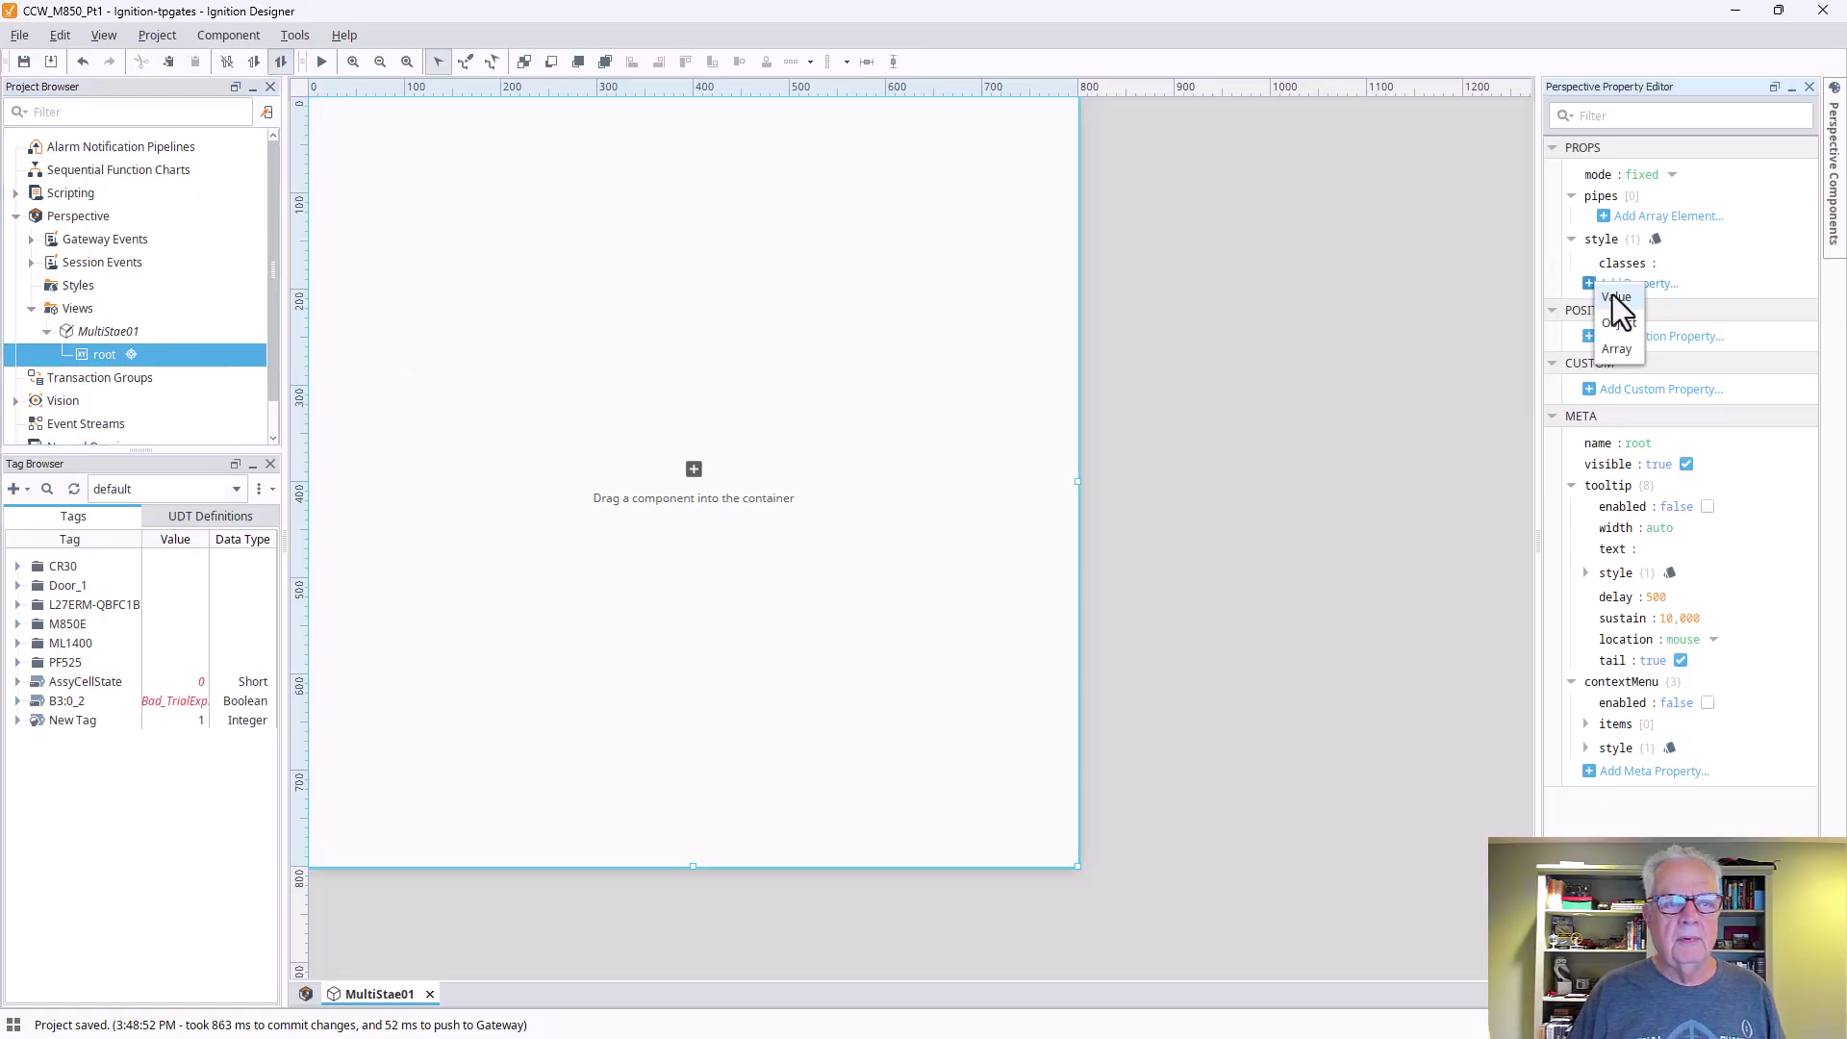
{"action": "left_click", "coordinate": [1613, 300]}
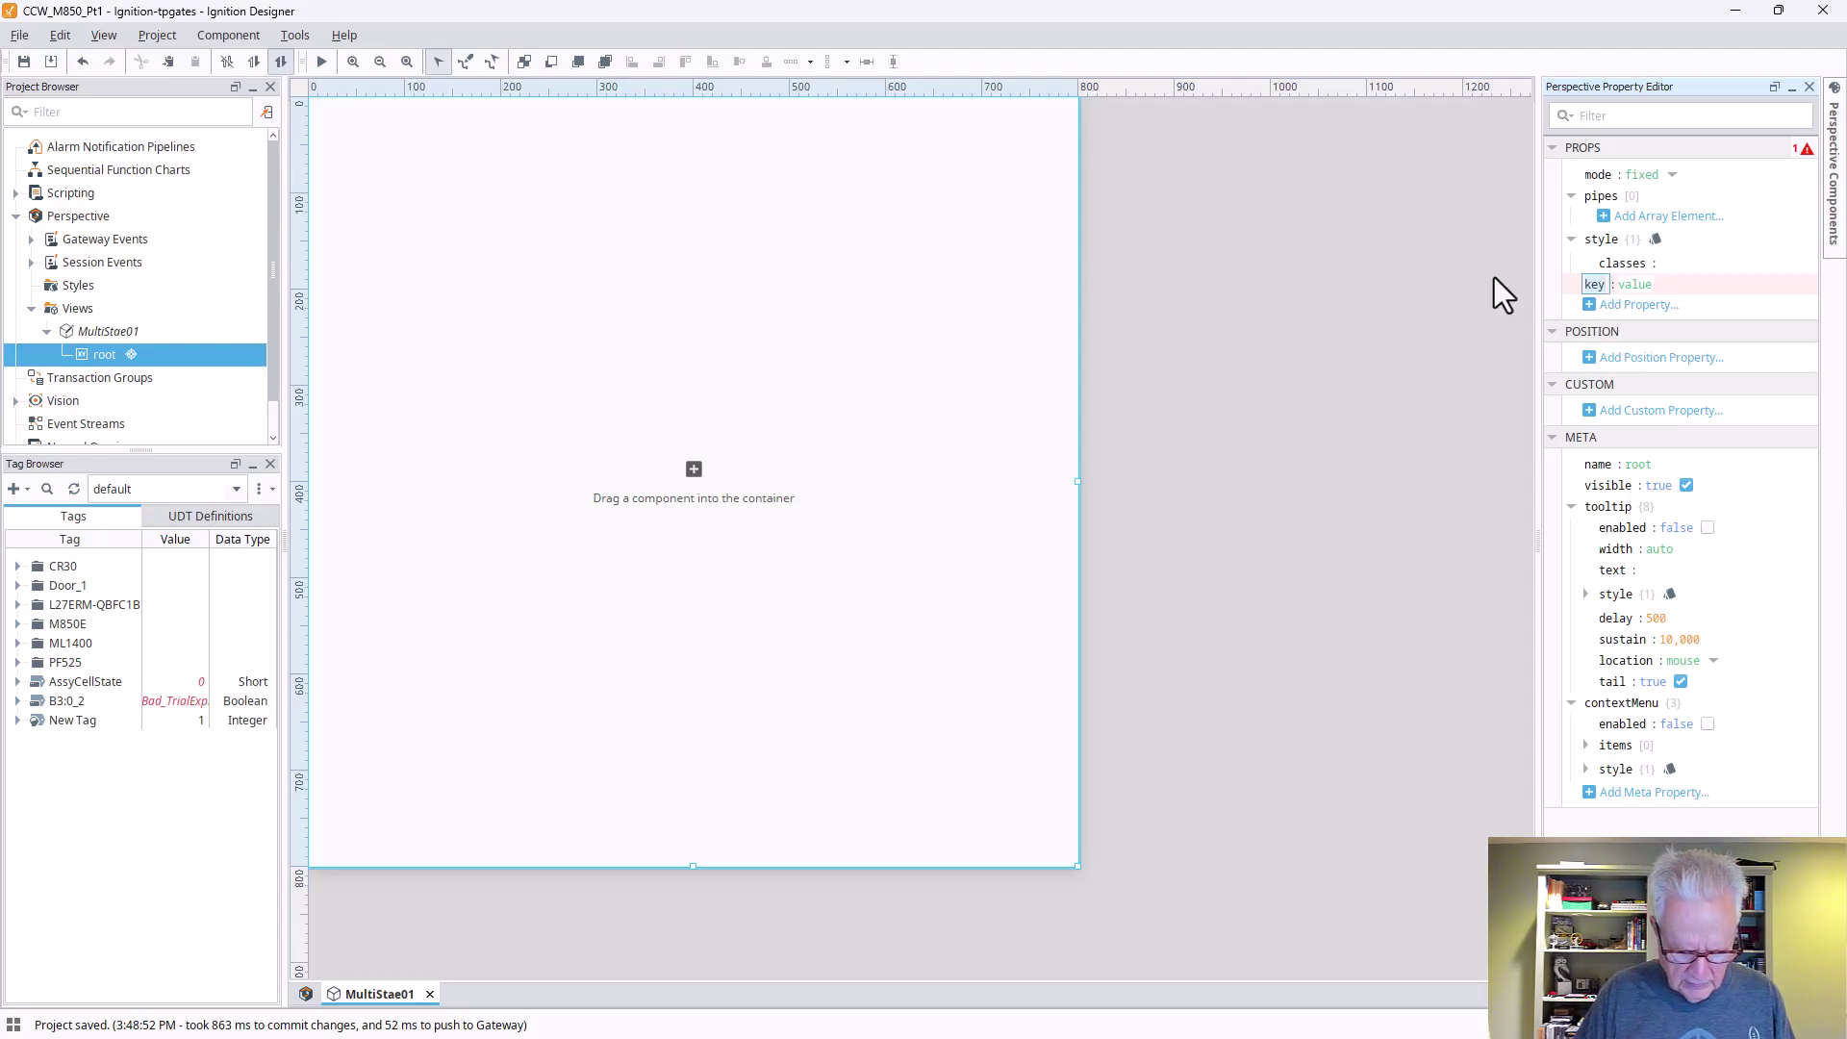
{"action": "type", "text": "AssyCellState"}
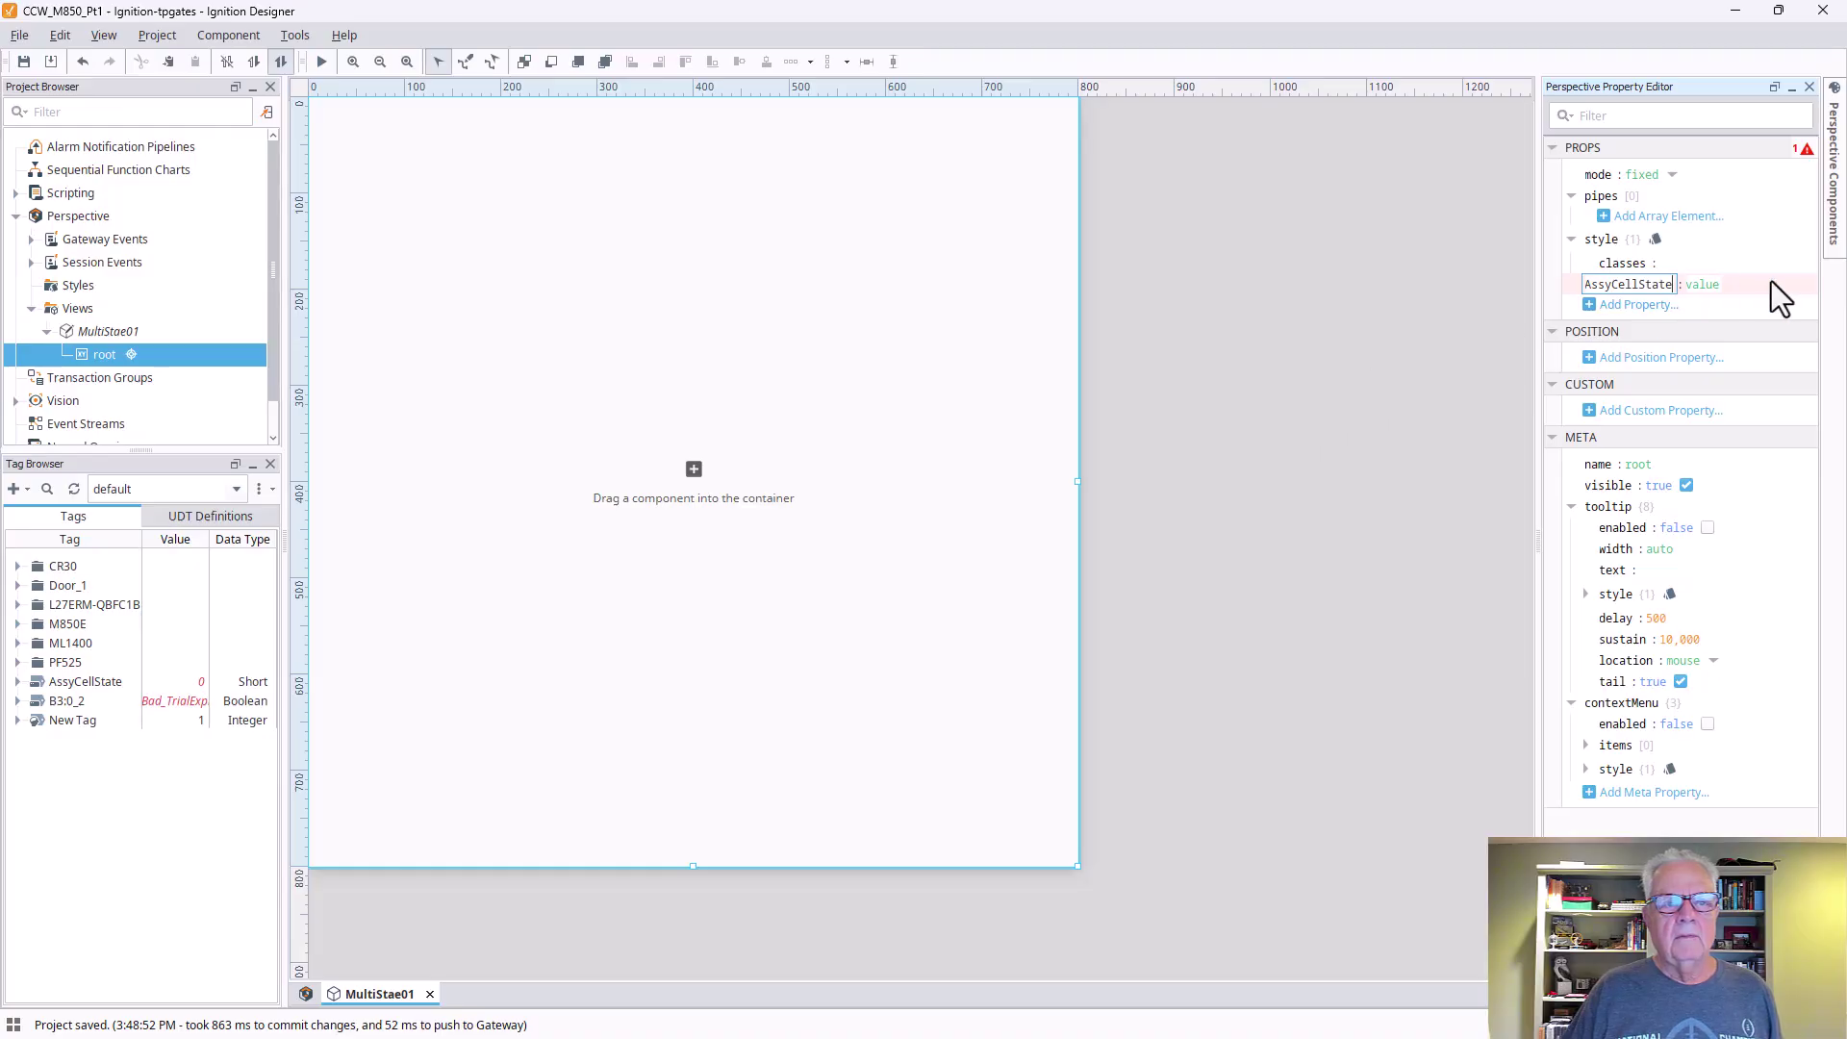
{"action": "left_click", "coordinate": [1710, 287]}
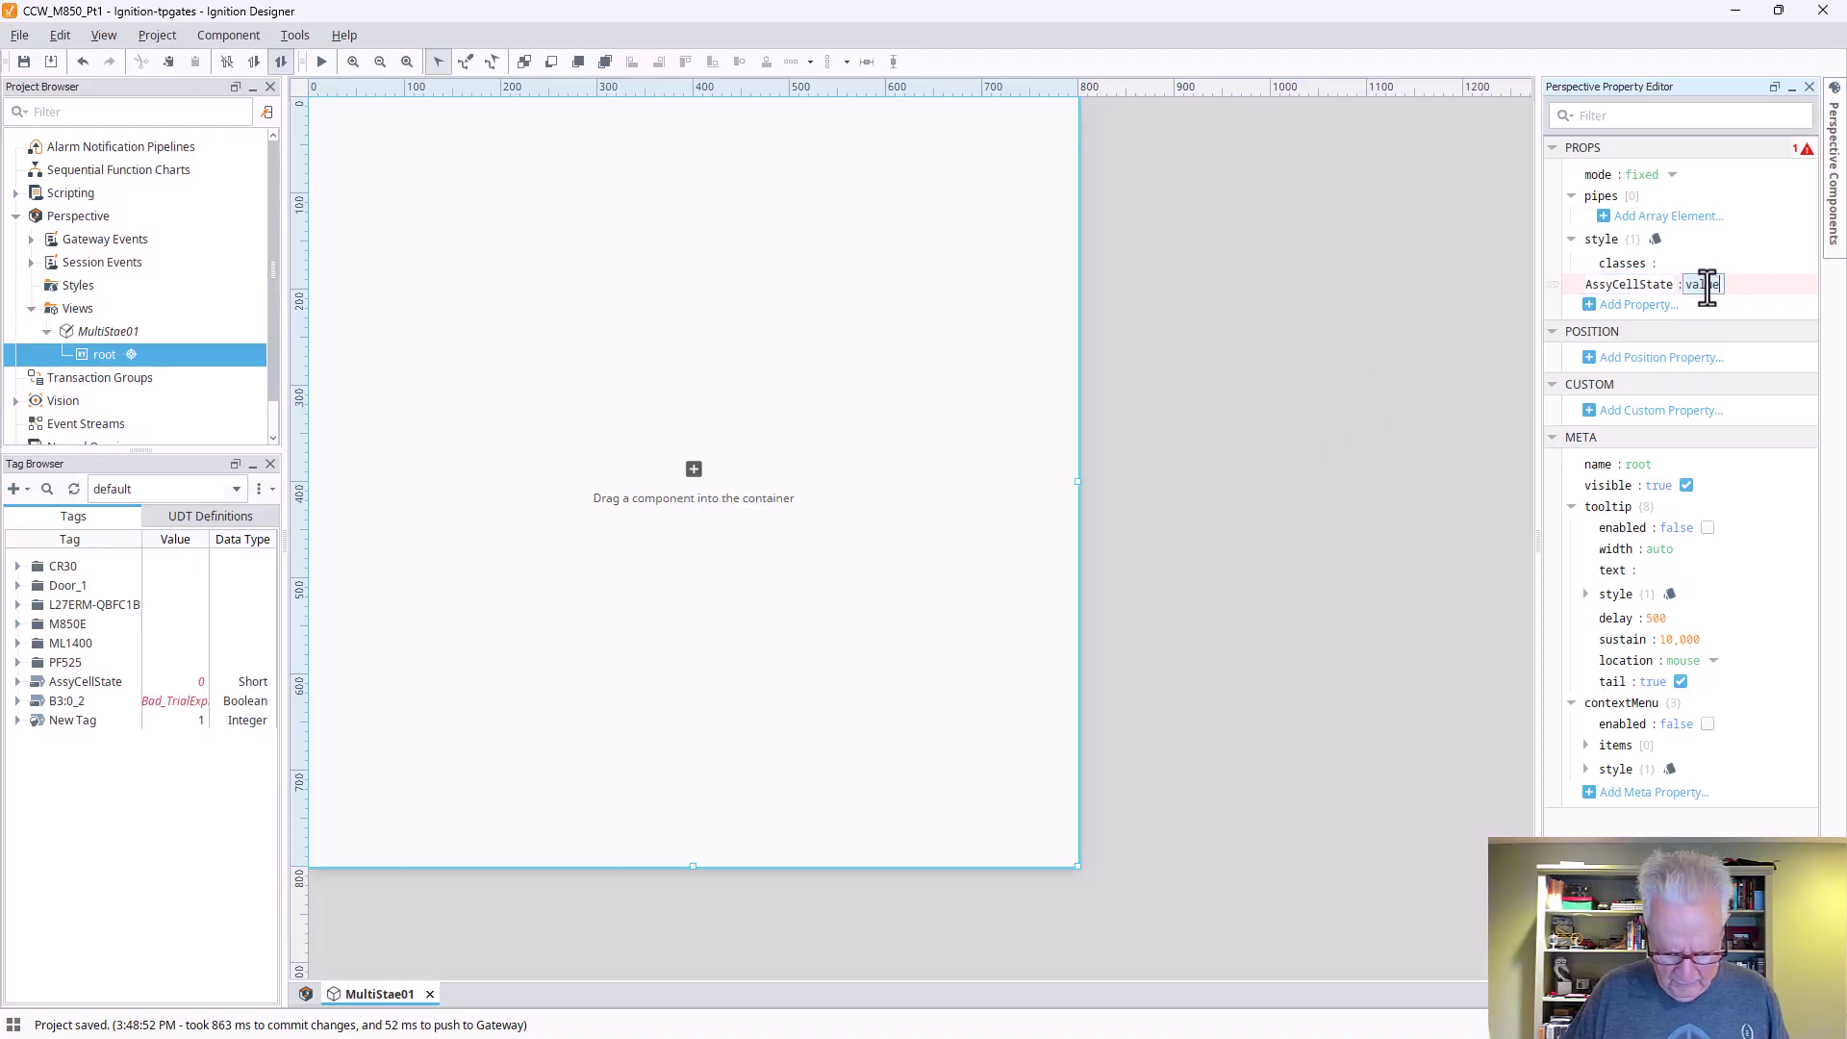
{"action": "left_click", "coordinate": [1421, 357]}
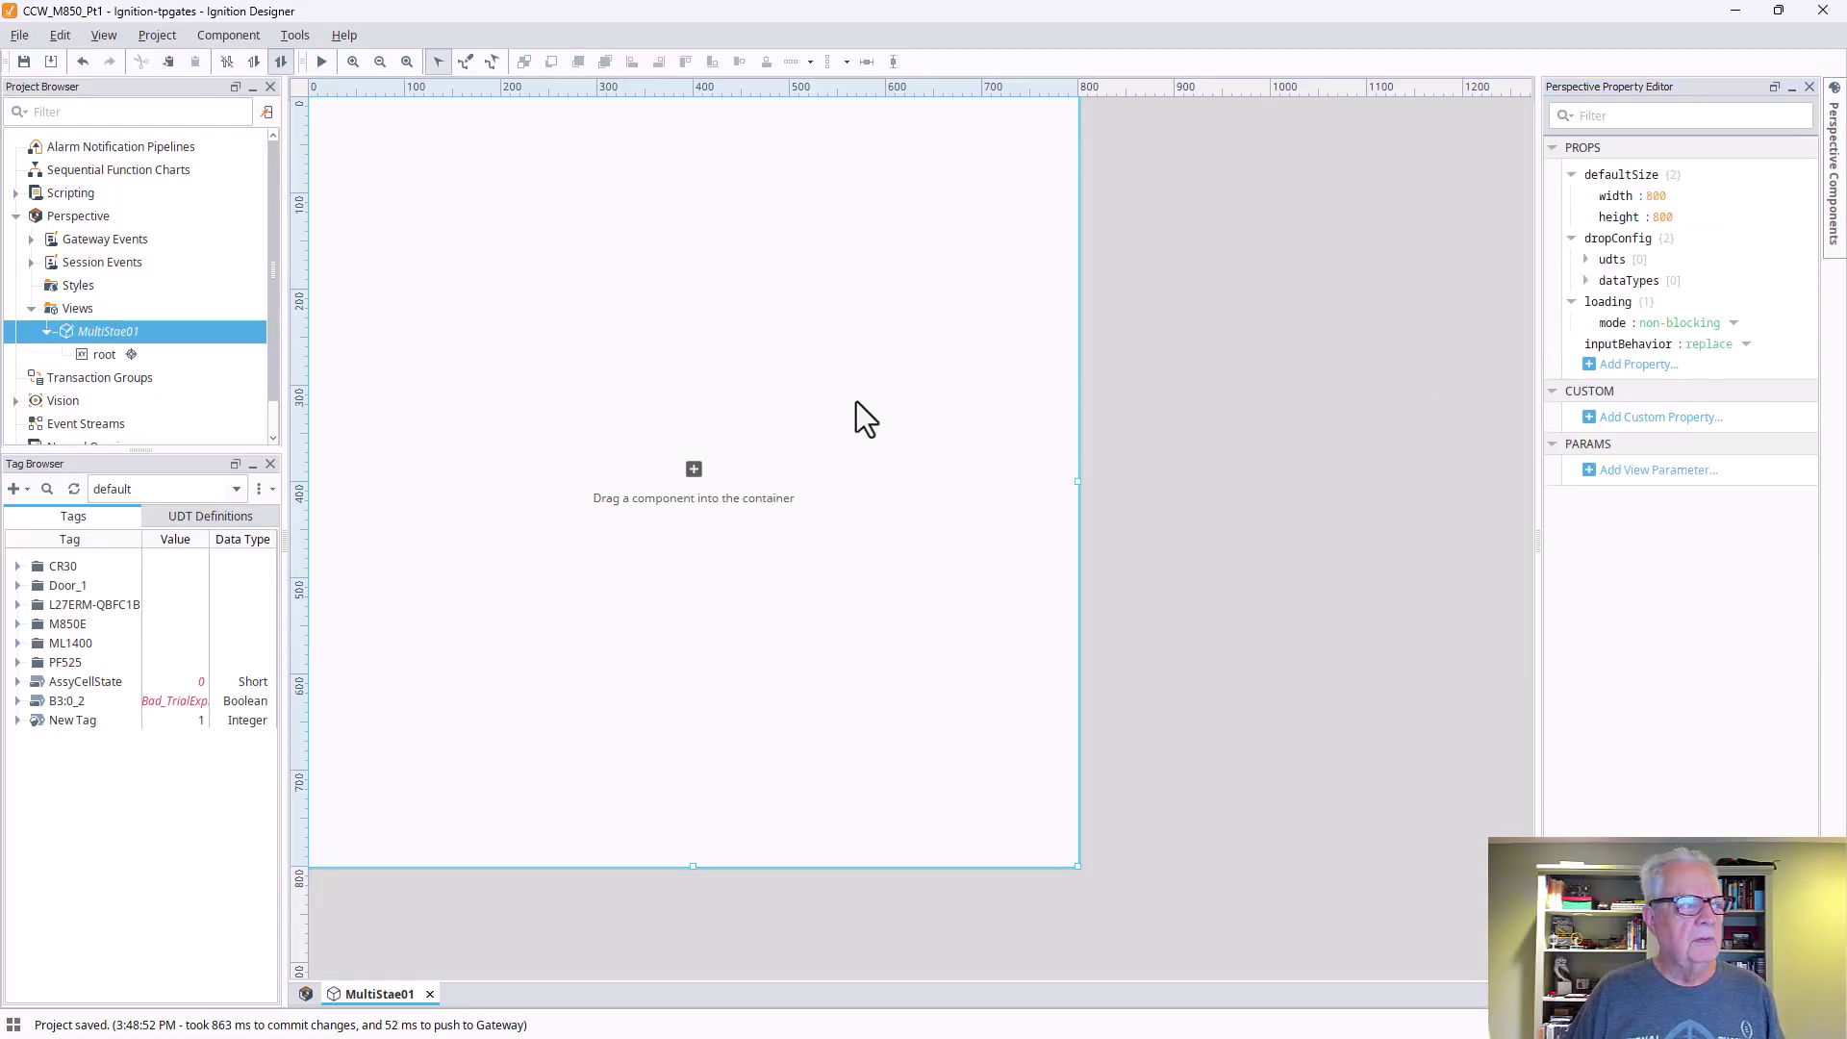
Step: Bind the root container's AssyCellState property directly to the tag [default]AssyCellState
{"action": "left_click", "coordinate": [108, 355]}
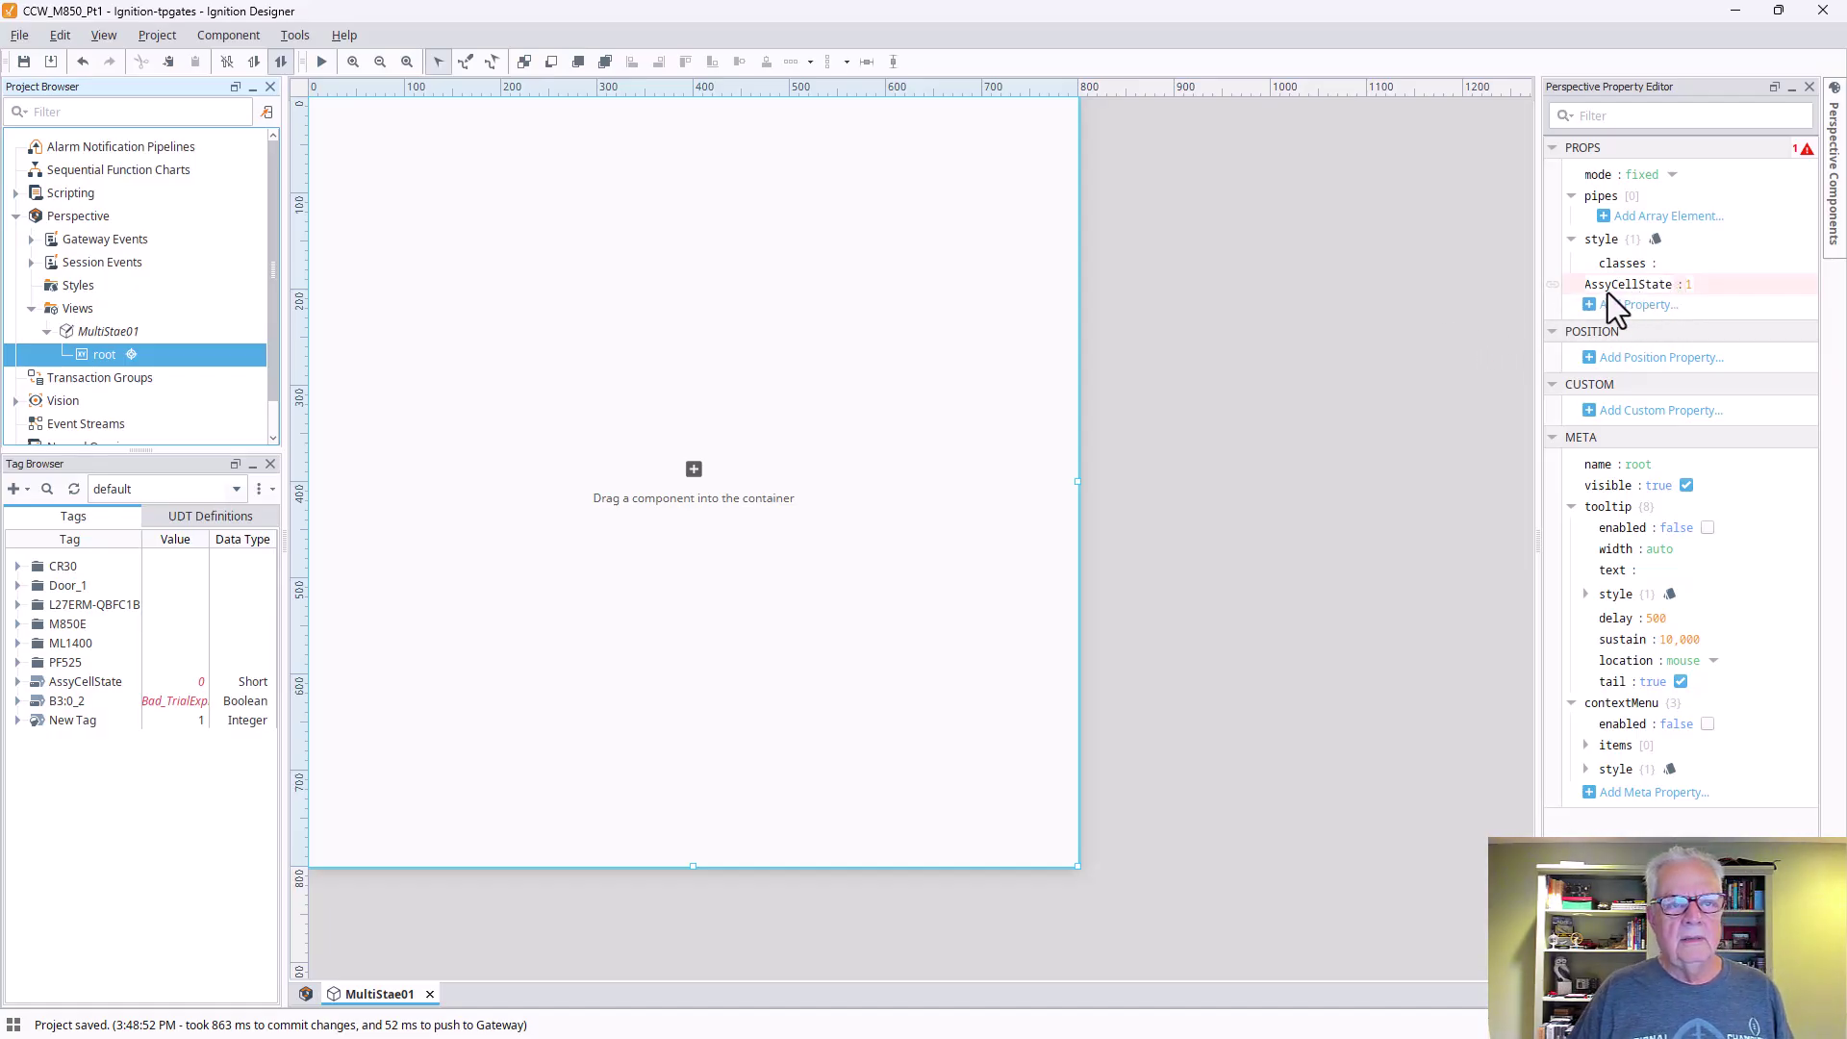
{"action": "left_click", "coordinate": [1556, 286]}
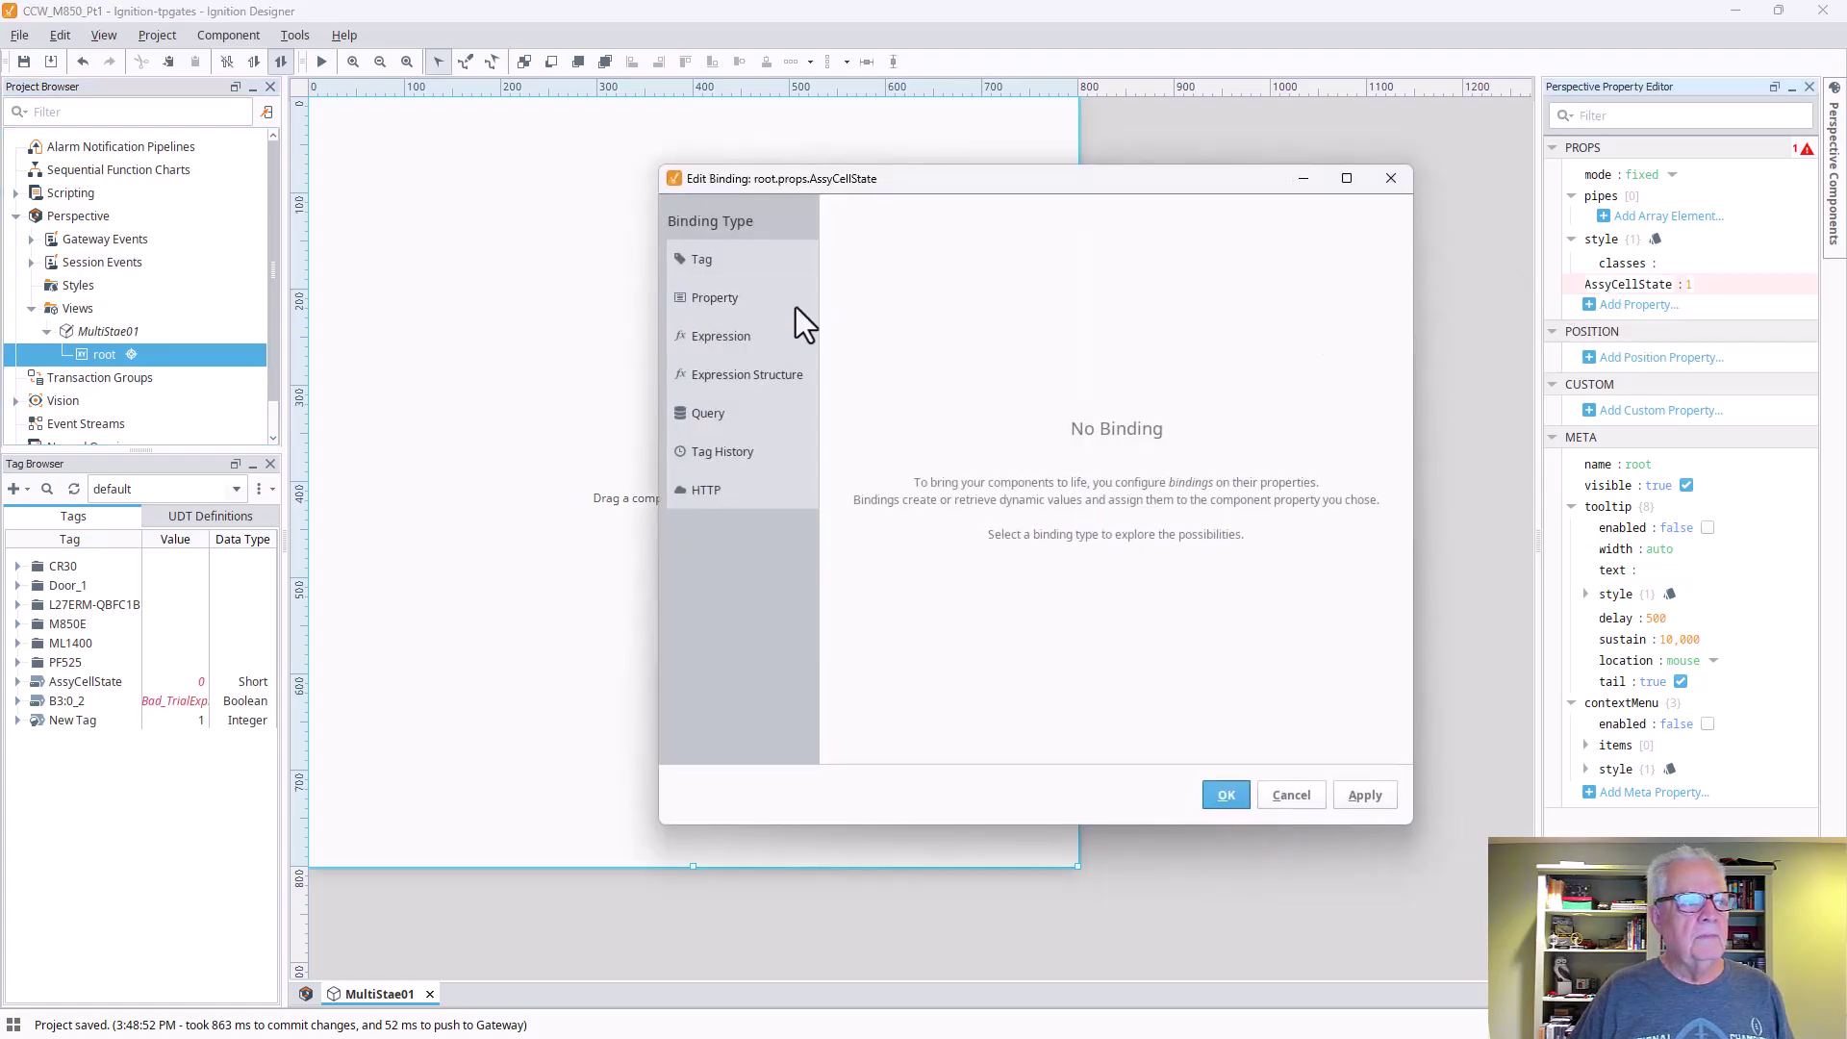
{"action": "left_click", "coordinate": [726, 269]}
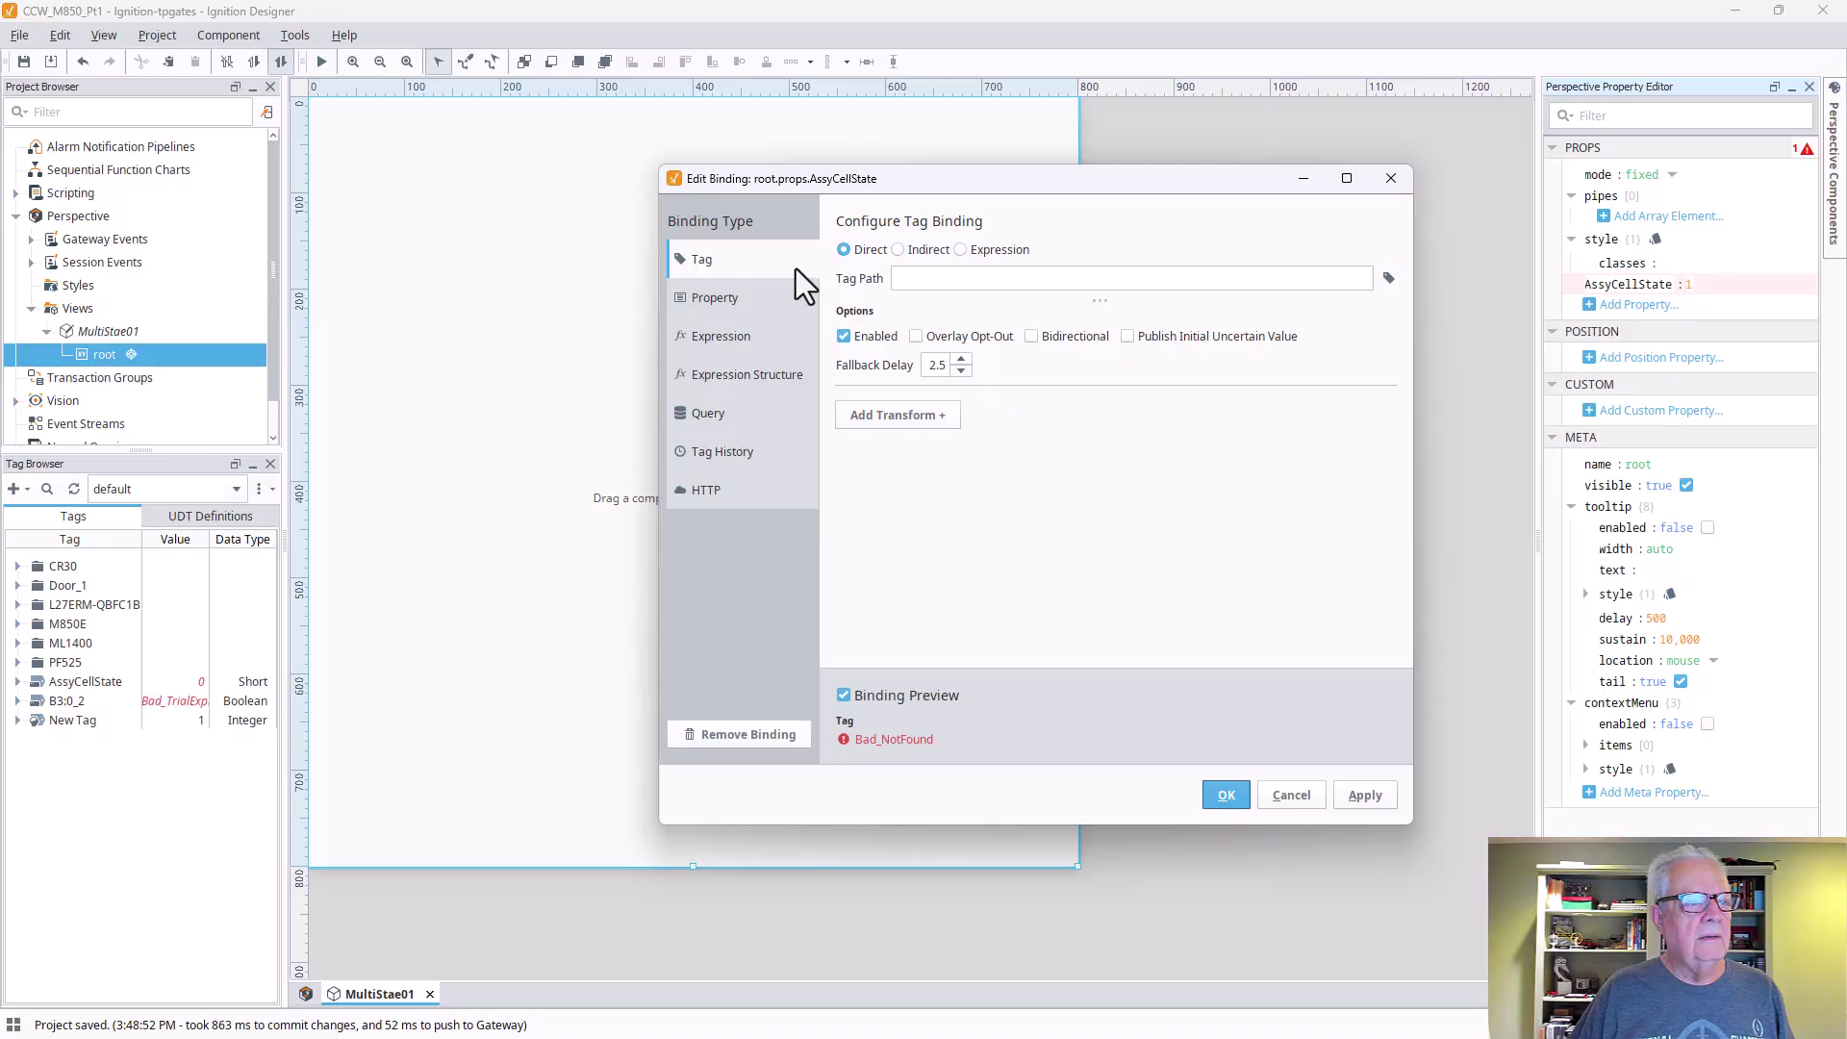
{"action": "left_click", "coordinate": [1389, 279]}
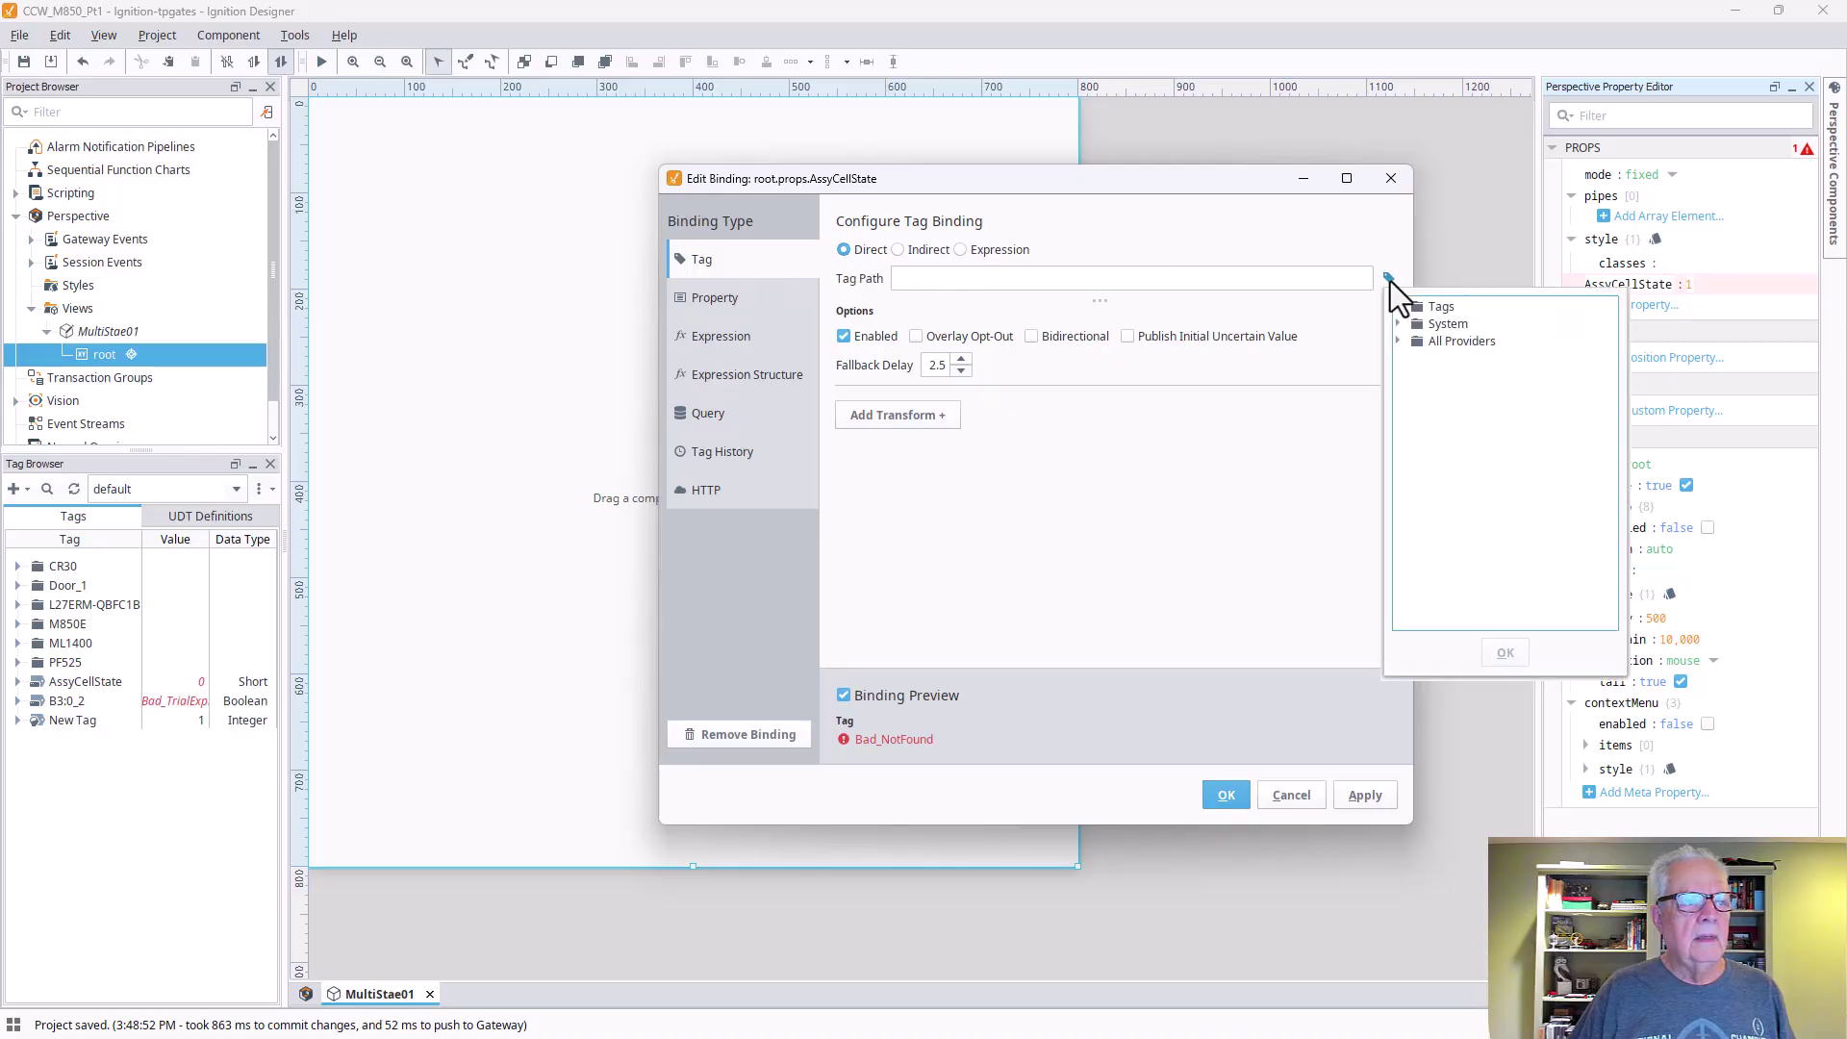
{"action": "left_click", "coordinate": [1399, 306]}
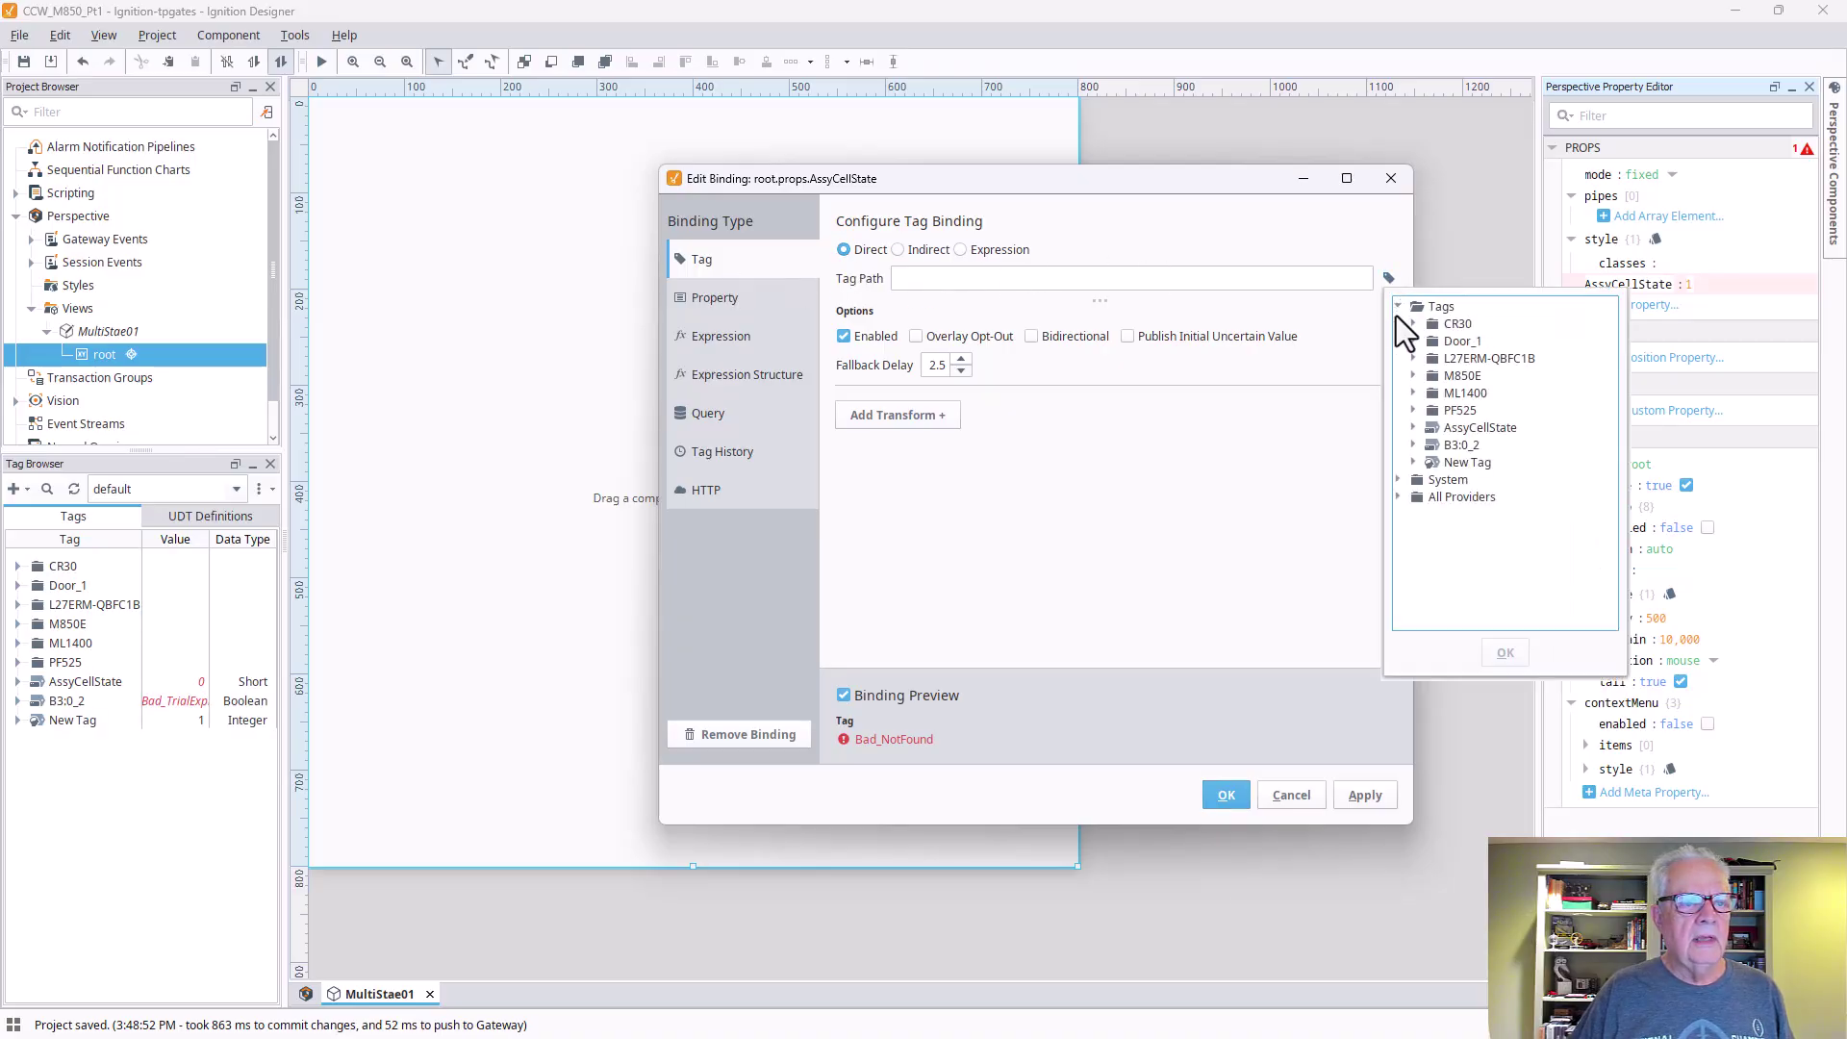
{"action": "left_click", "coordinate": [1445, 430]}
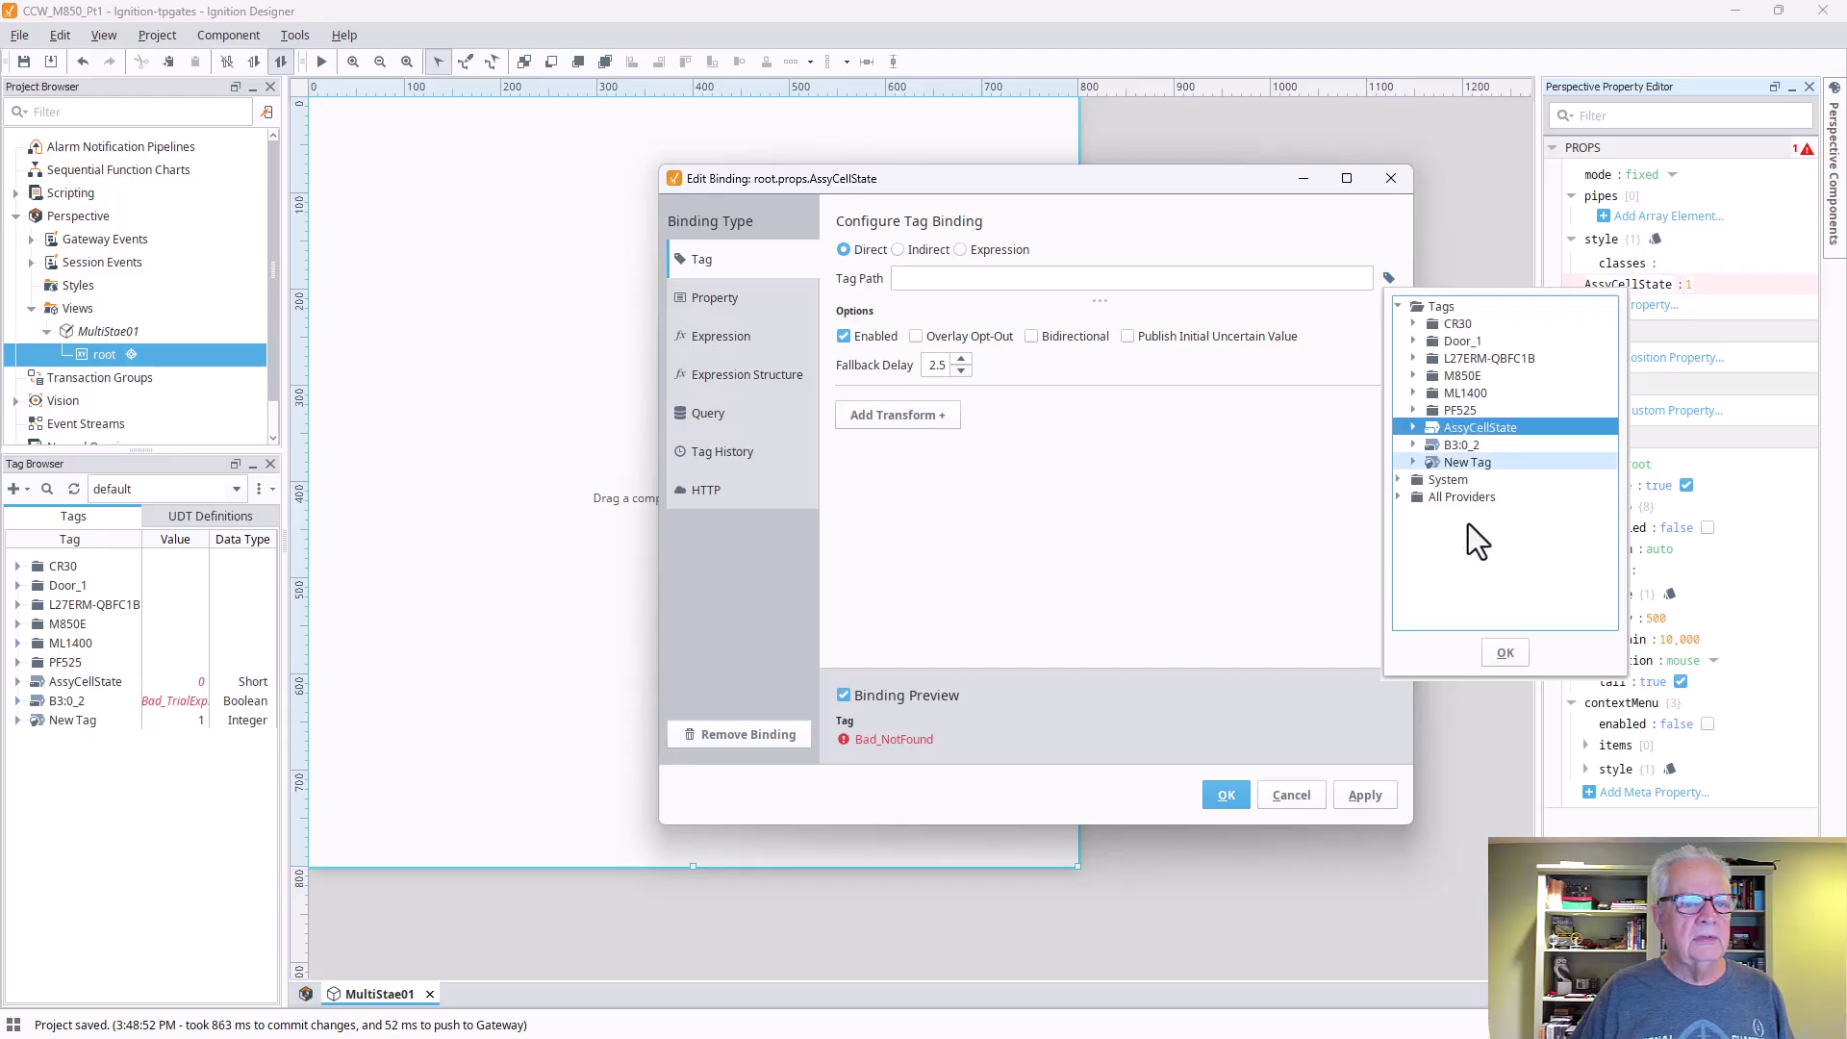
{"action": "left_click", "coordinate": [1508, 651]}
{"action": "left_click", "coordinate": [1367, 798]}
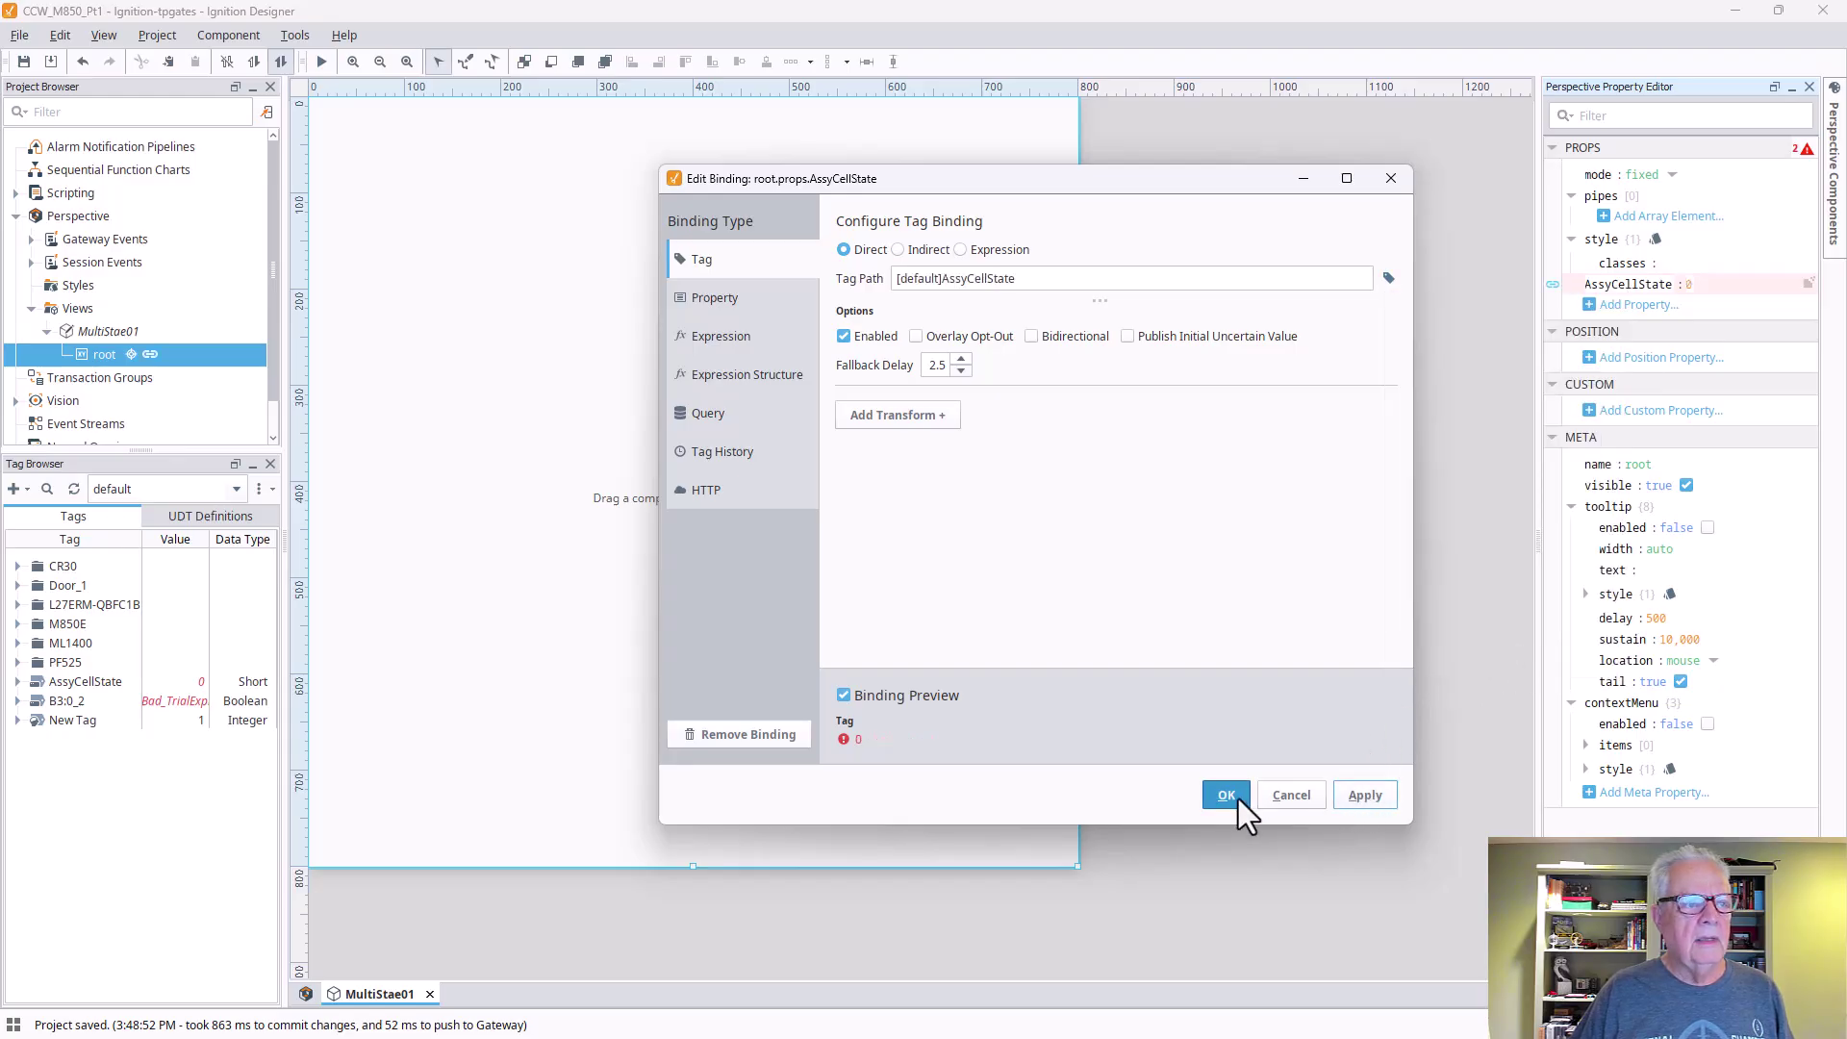
{"action": "left_click", "coordinate": [1237, 797]}
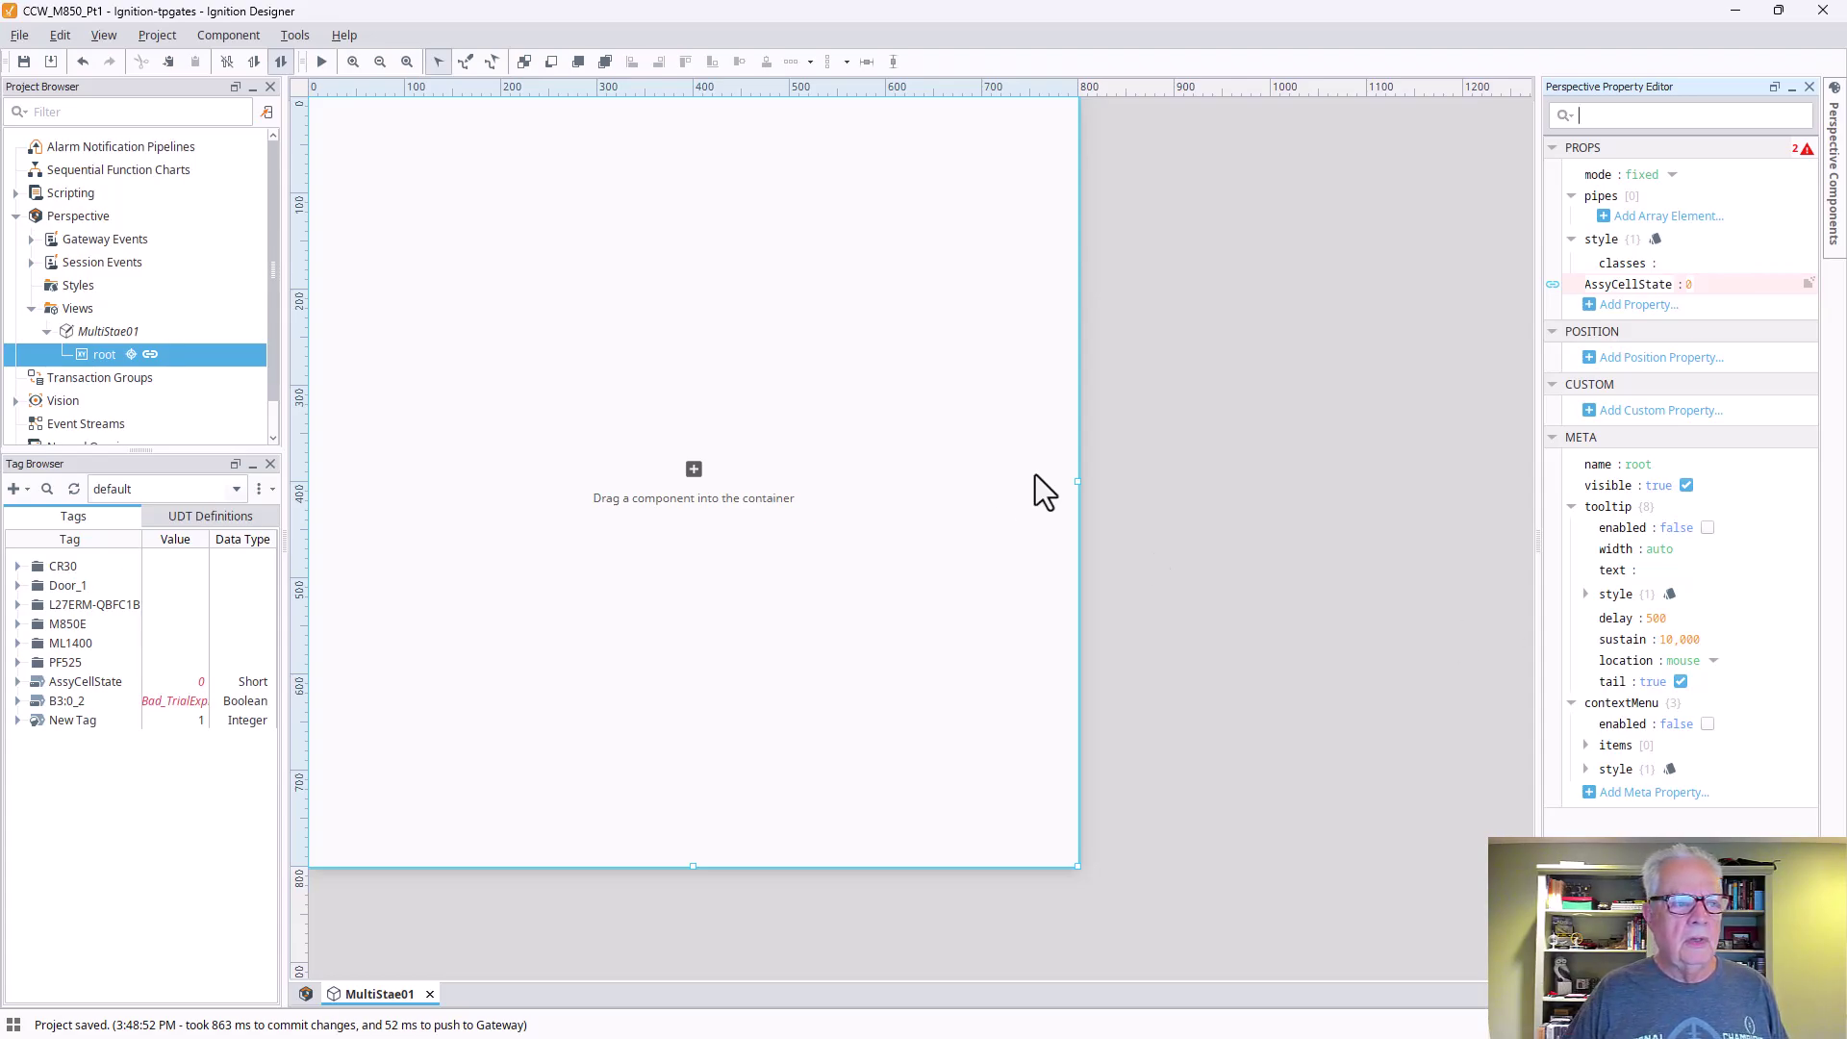
Step: Widen the MultiStae01 view and place a Text Field component in it at about x 1,115, y 145
{"action": "left_click_drag", "start_coordinate": [1072, 483], "coordinate": [1539, 505]}
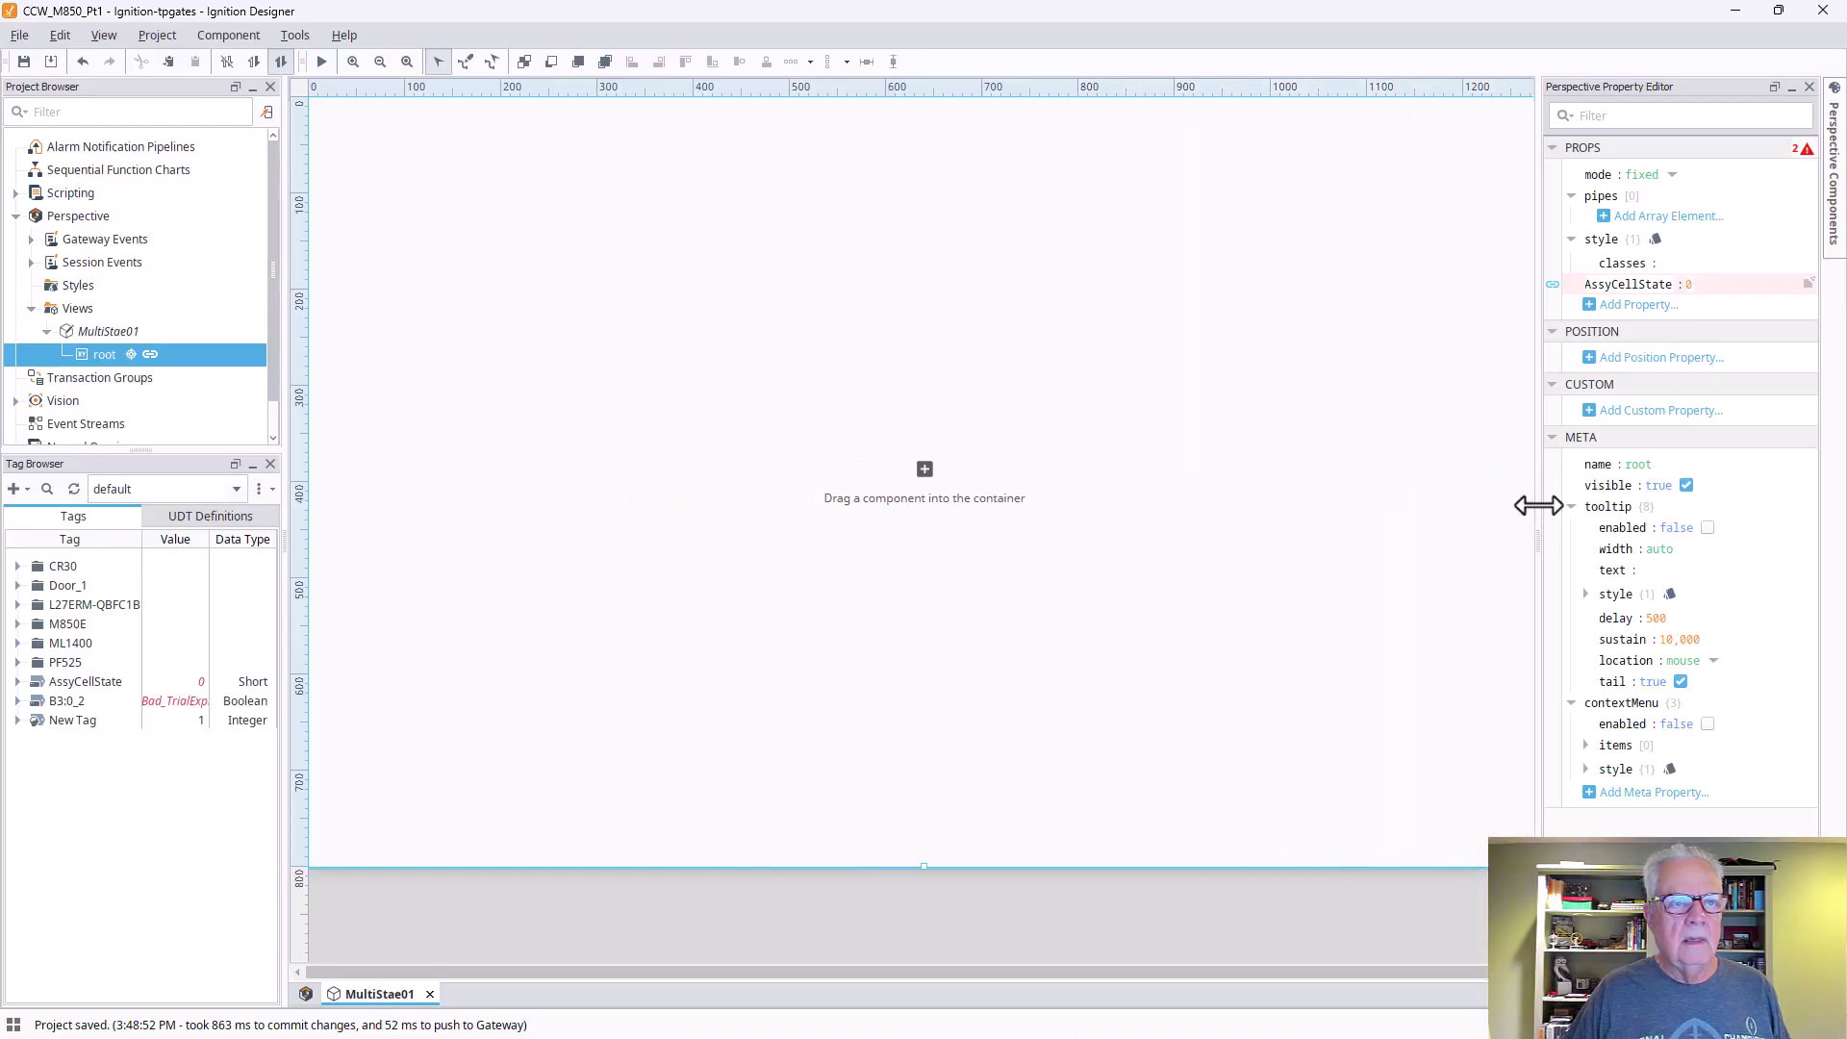
{"action": "left_click", "coordinate": [1837, 137]}
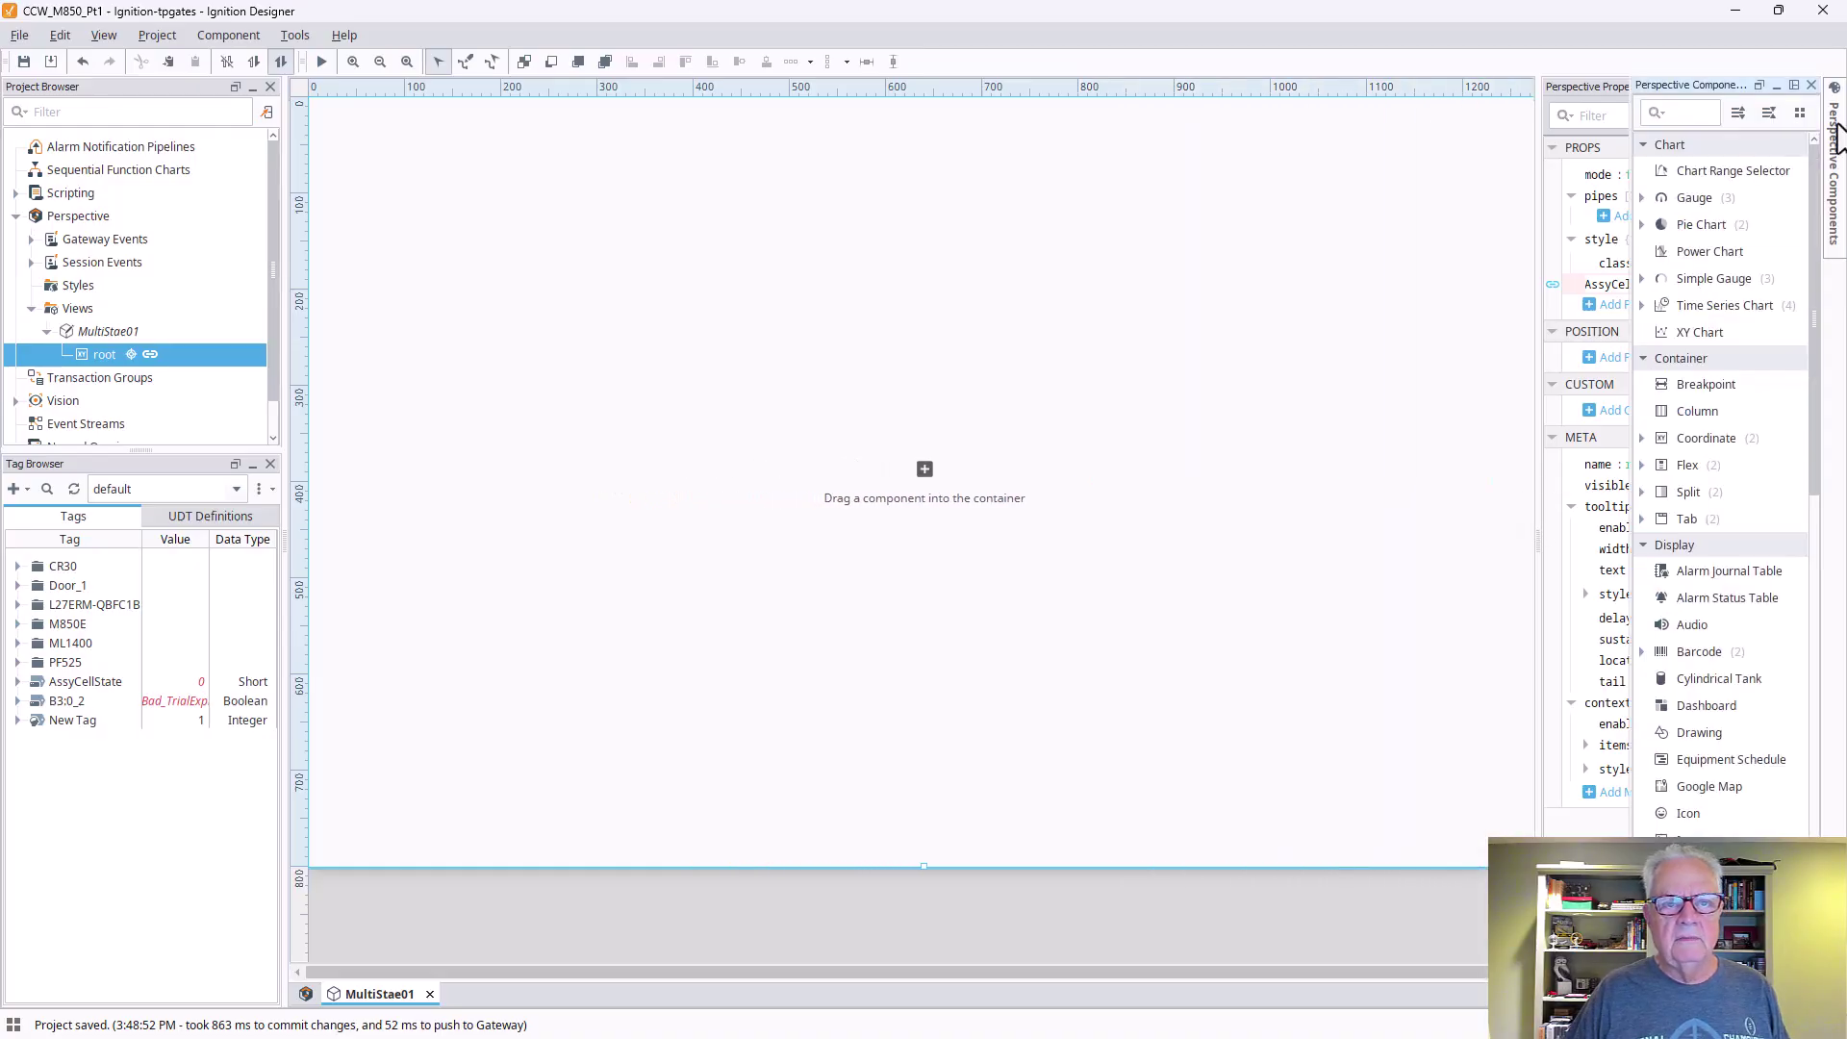
{"action": "left_click", "coordinate": [1675, 113]}
{"action": "type", "text": "text"}
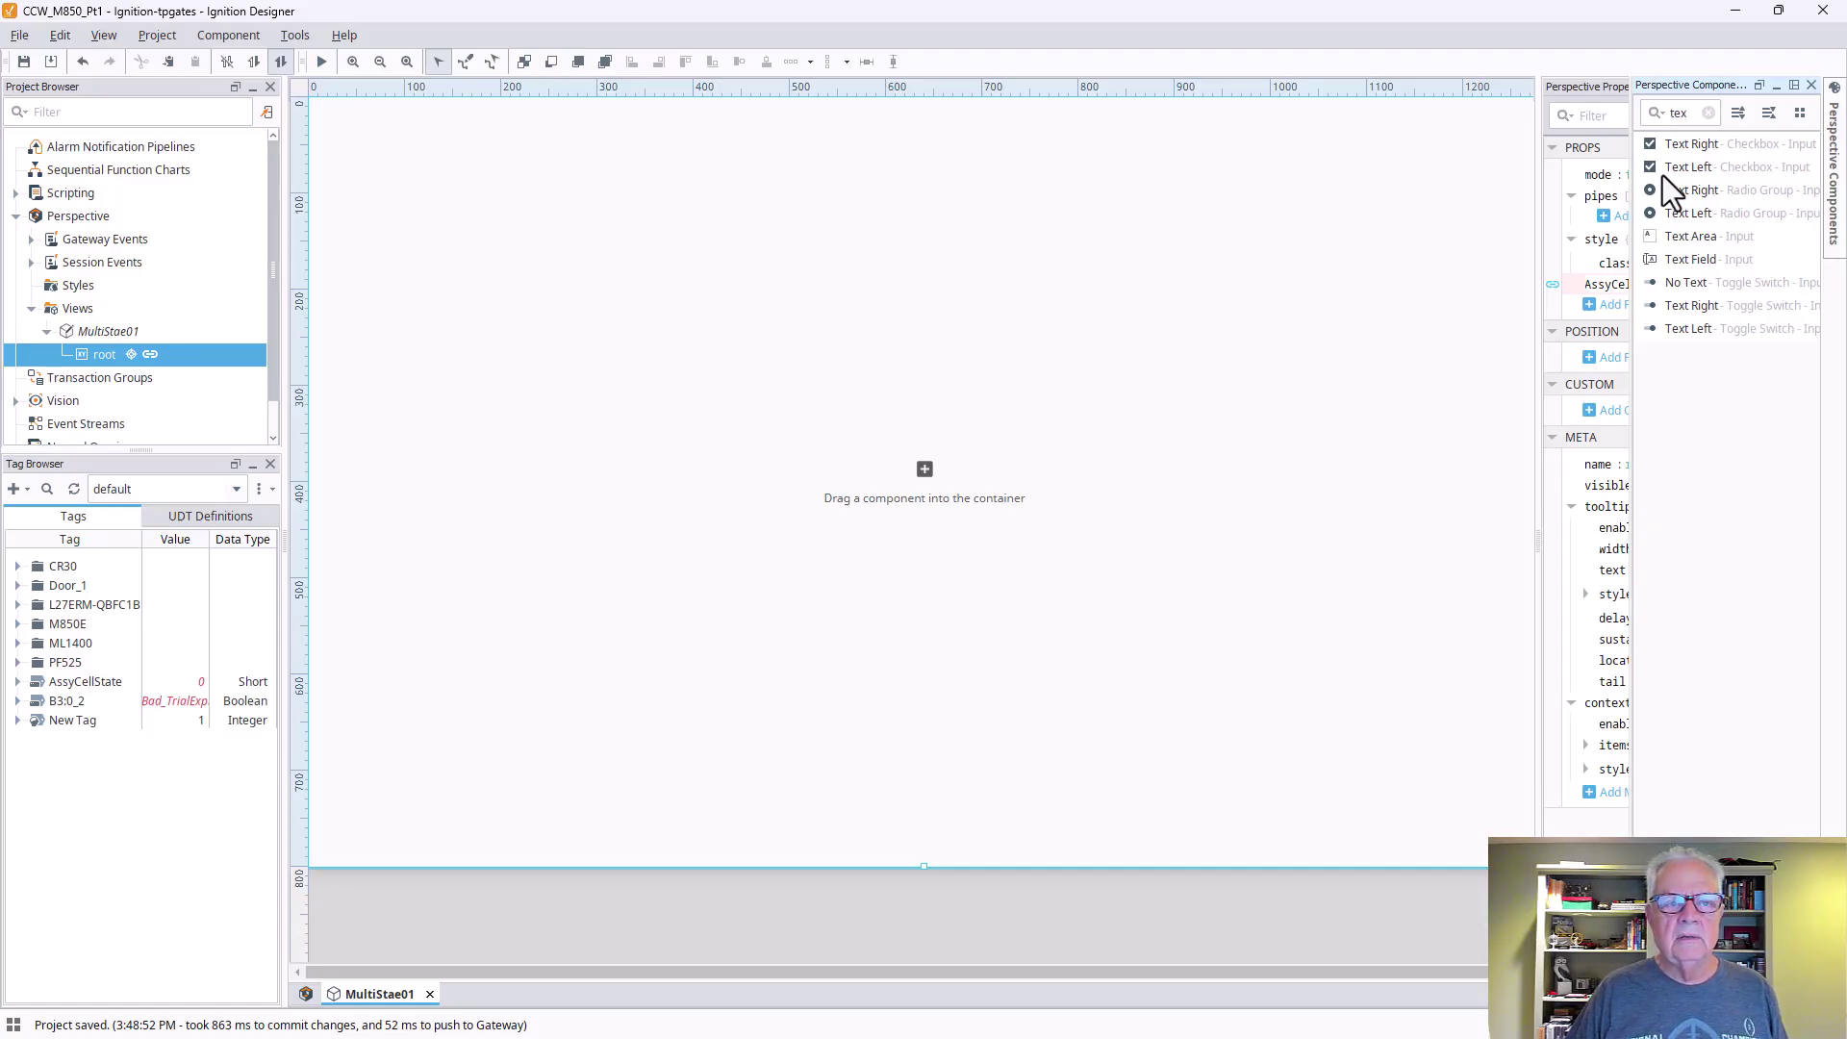
{"action": "left_click", "coordinate": [1696, 262]}
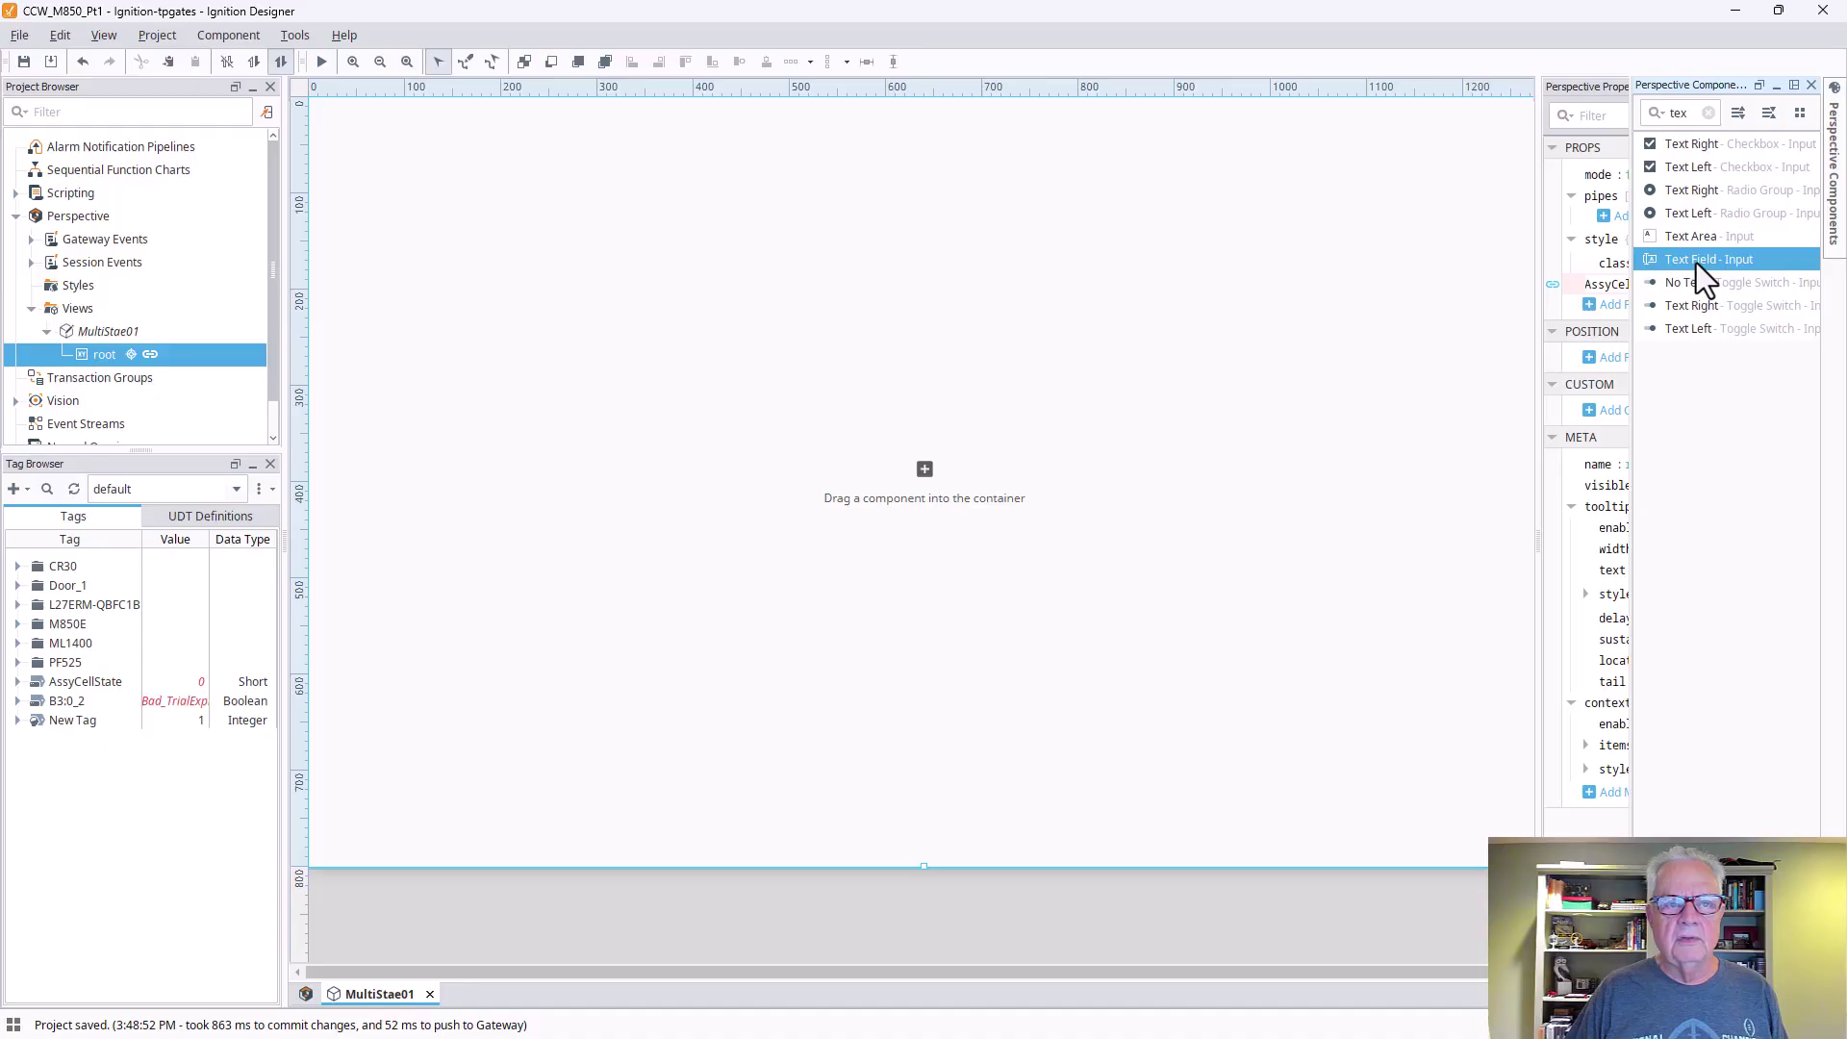
{"action": "left_click_drag", "start_coordinate": [1695, 262], "coordinate": [1395, 239]}
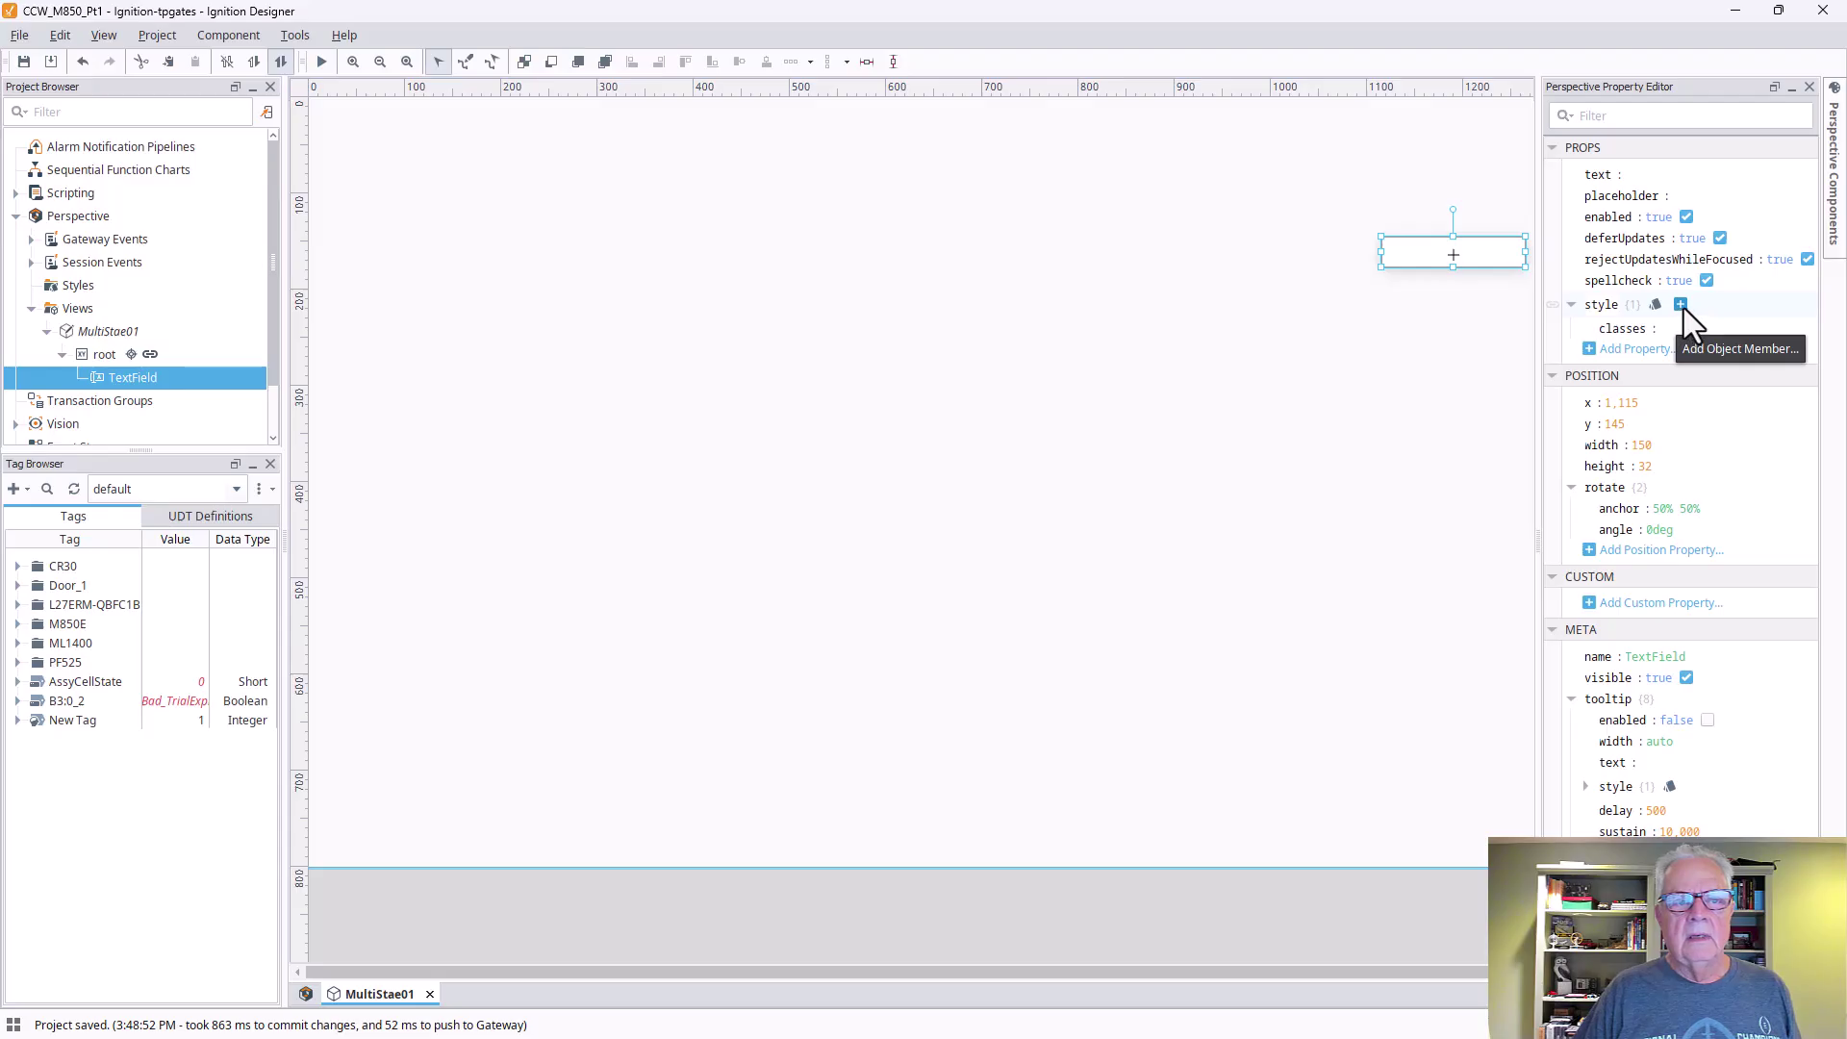
Step: Add a backgroundColor property to the Text Field's style
{"action": "left_click", "coordinate": [1682, 304]}
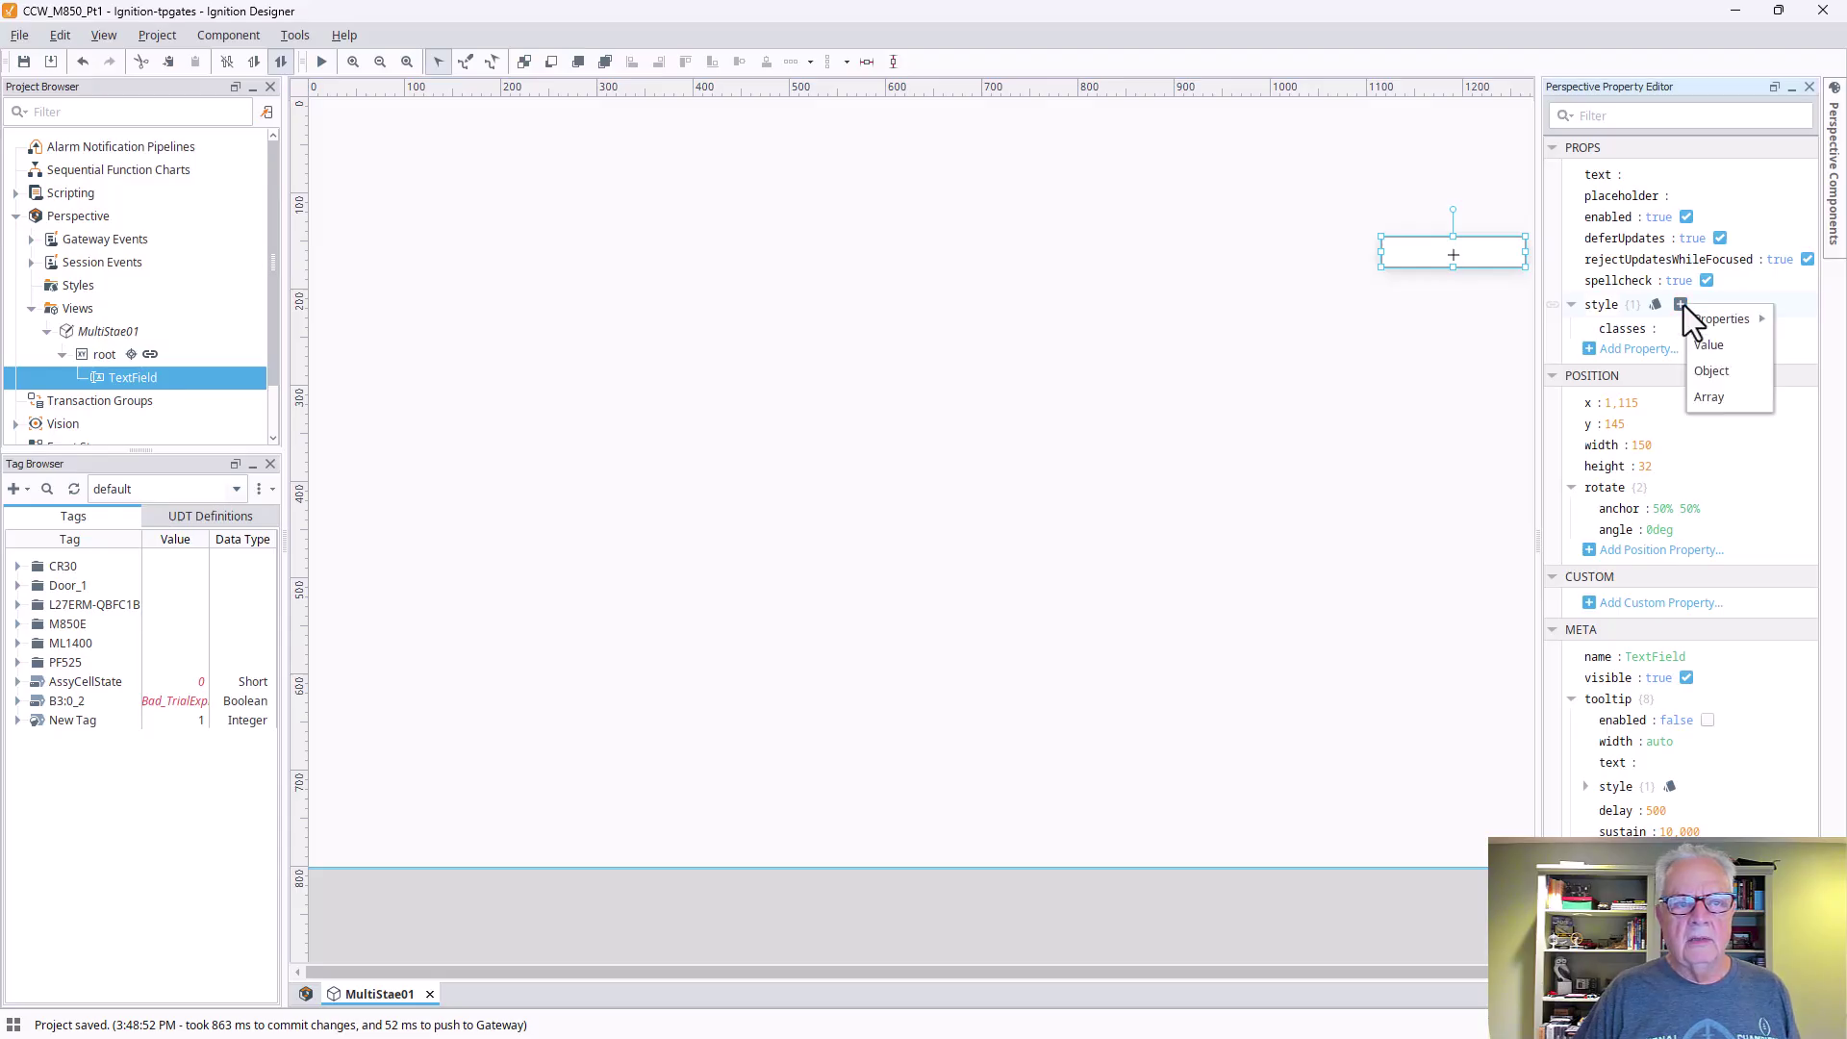
{"action": "mouse_move", "coordinate": [1726, 320]}
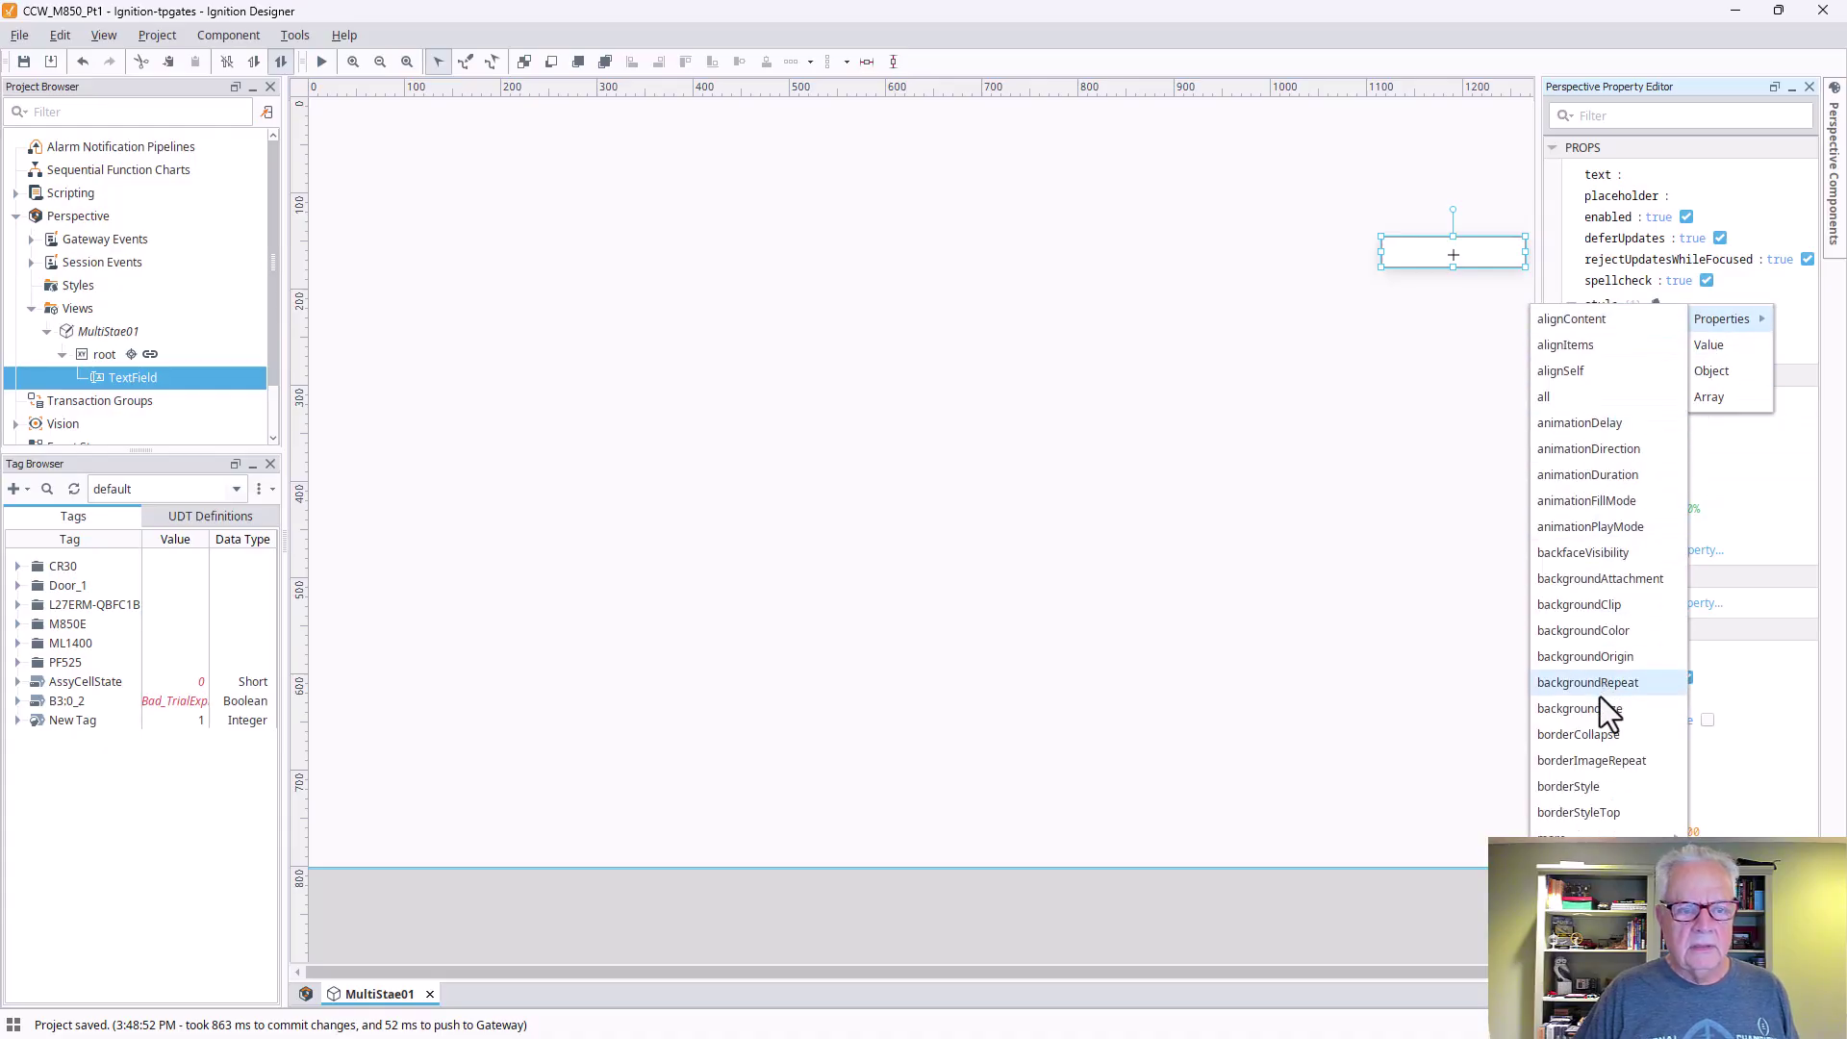
{"action": "left_click", "coordinate": [1599, 633]}
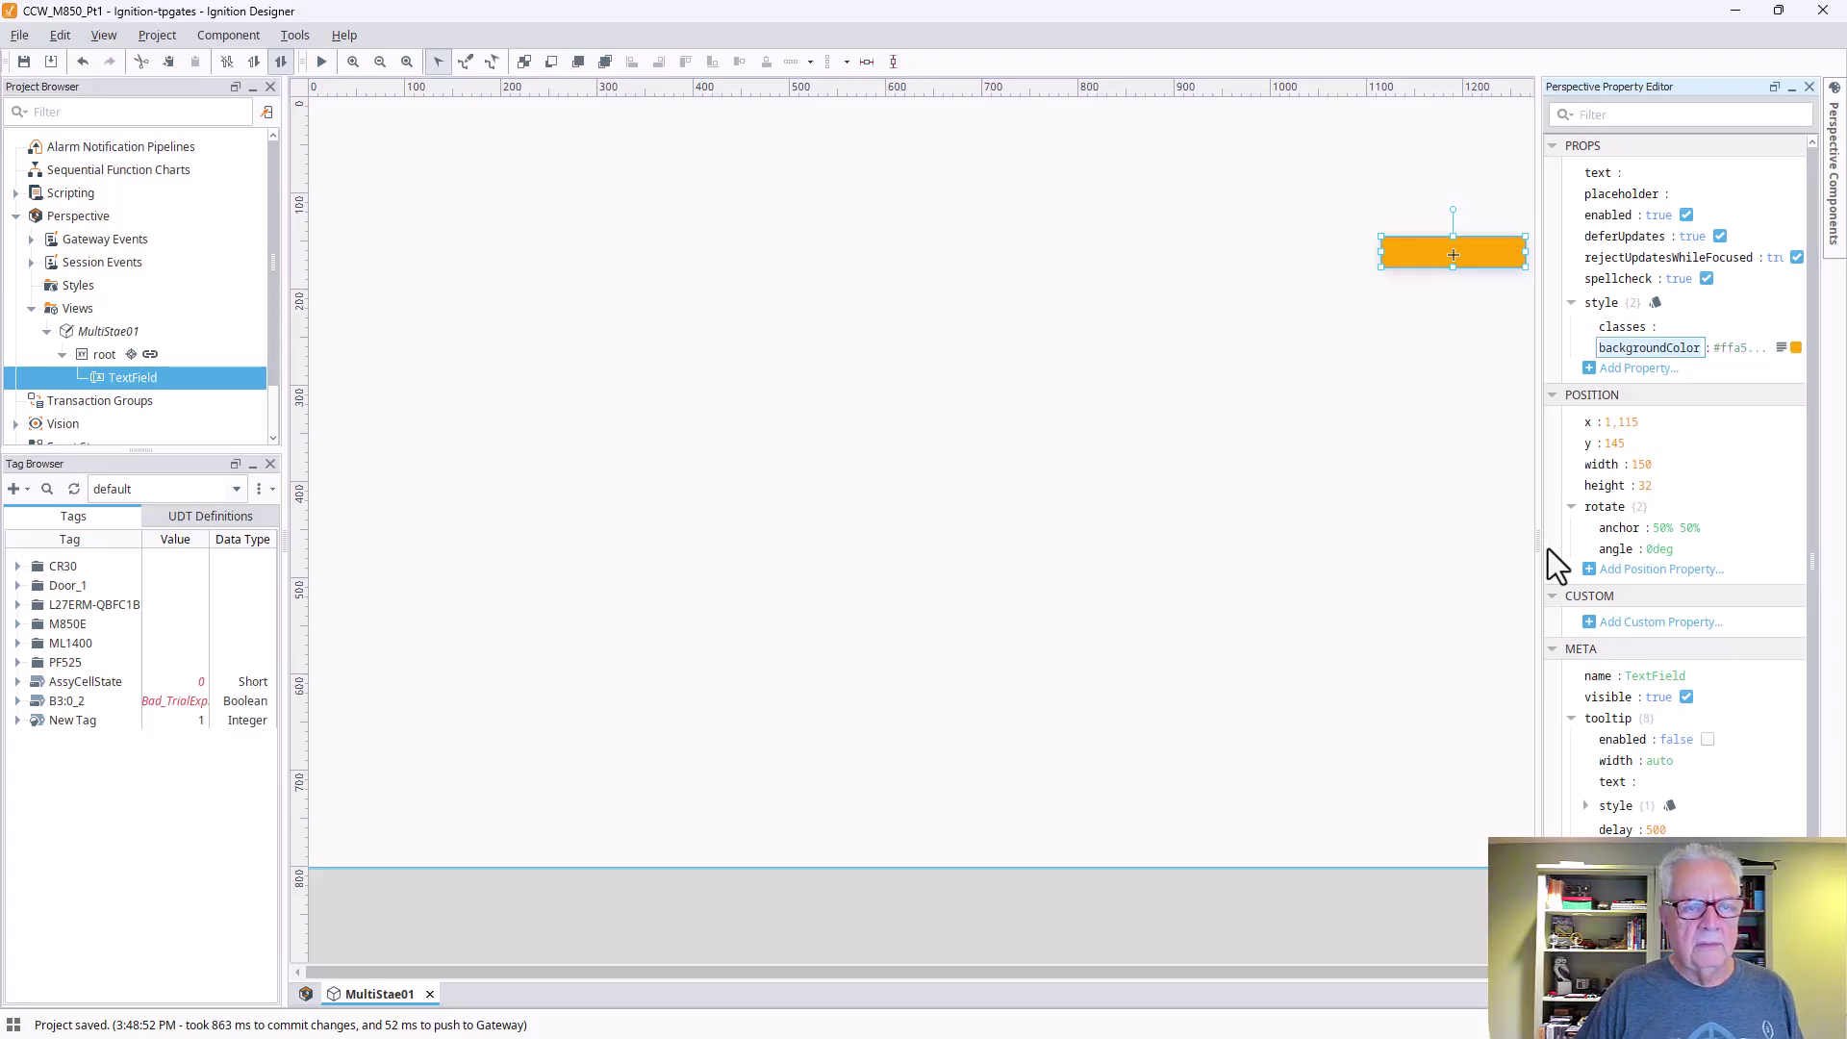
Step: Bind the Text Field's backgroundColor to the root container's AssyCellState property with a property binding
{"action": "left_click", "coordinate": [1555, 349]}
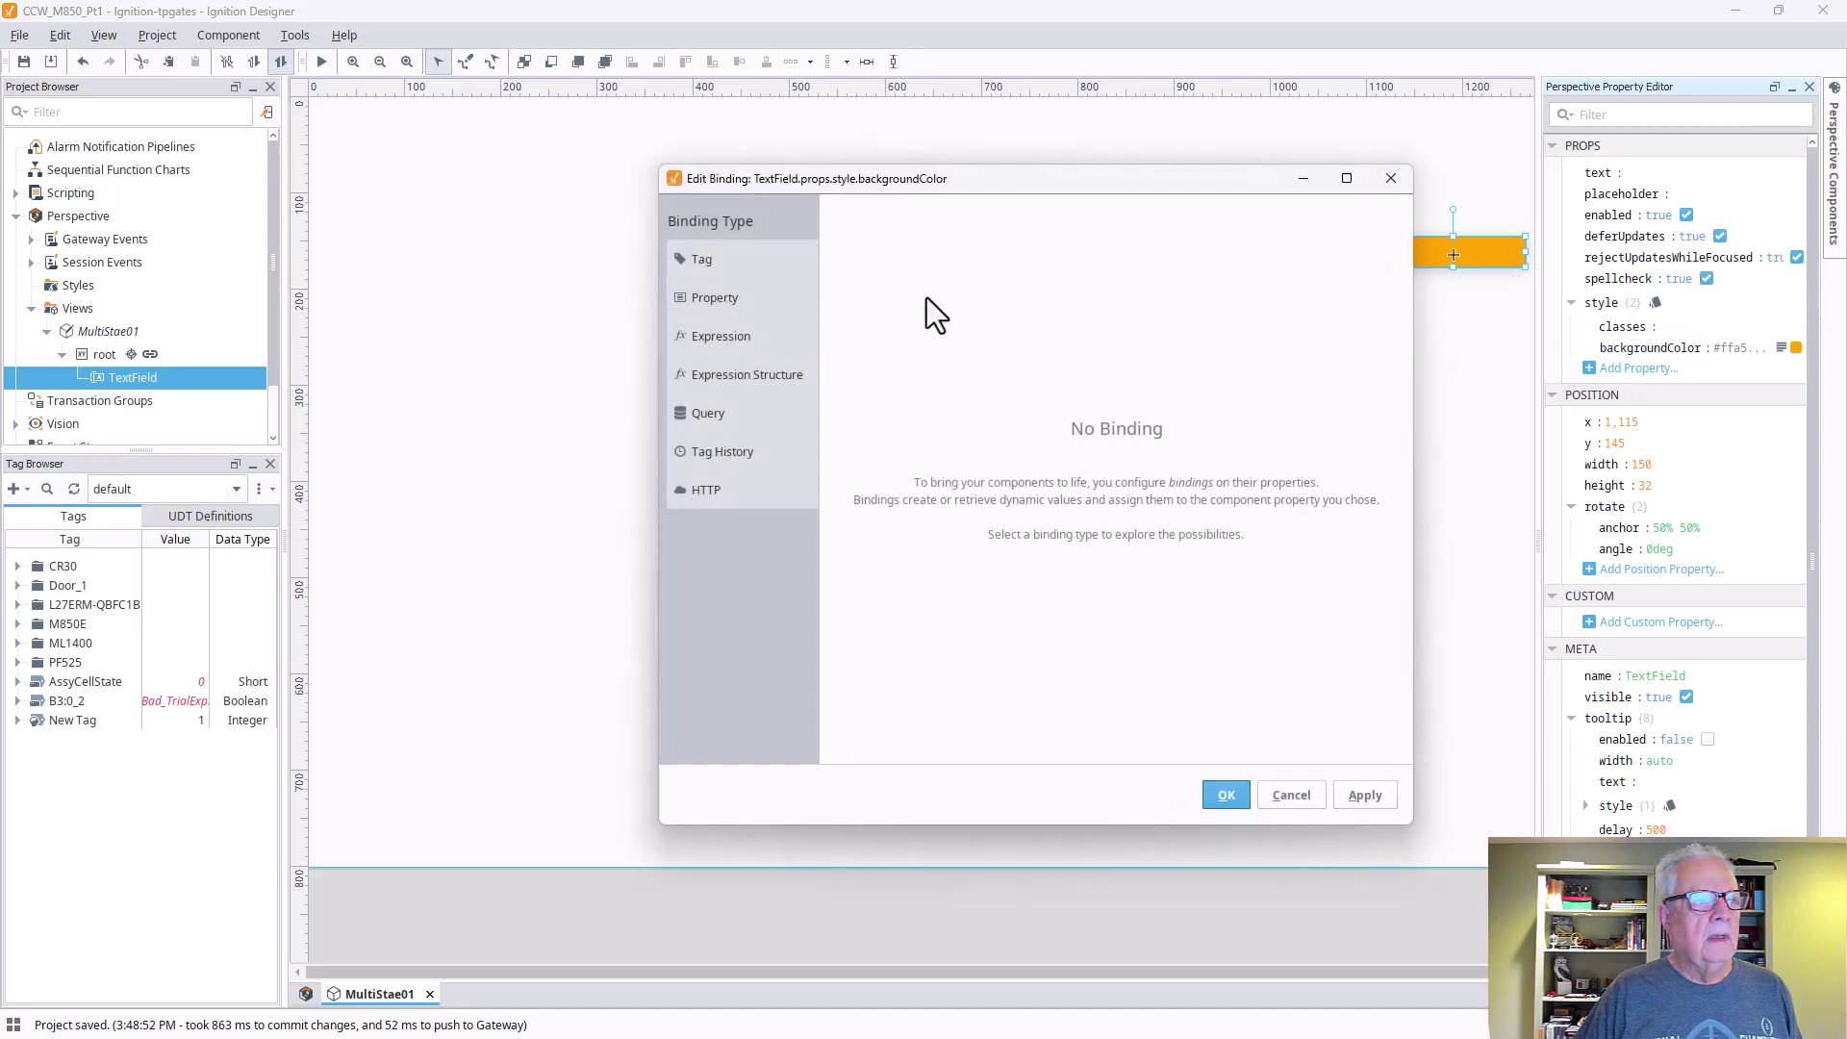
{"action": "left_click", "coordinate": [731, 292]}
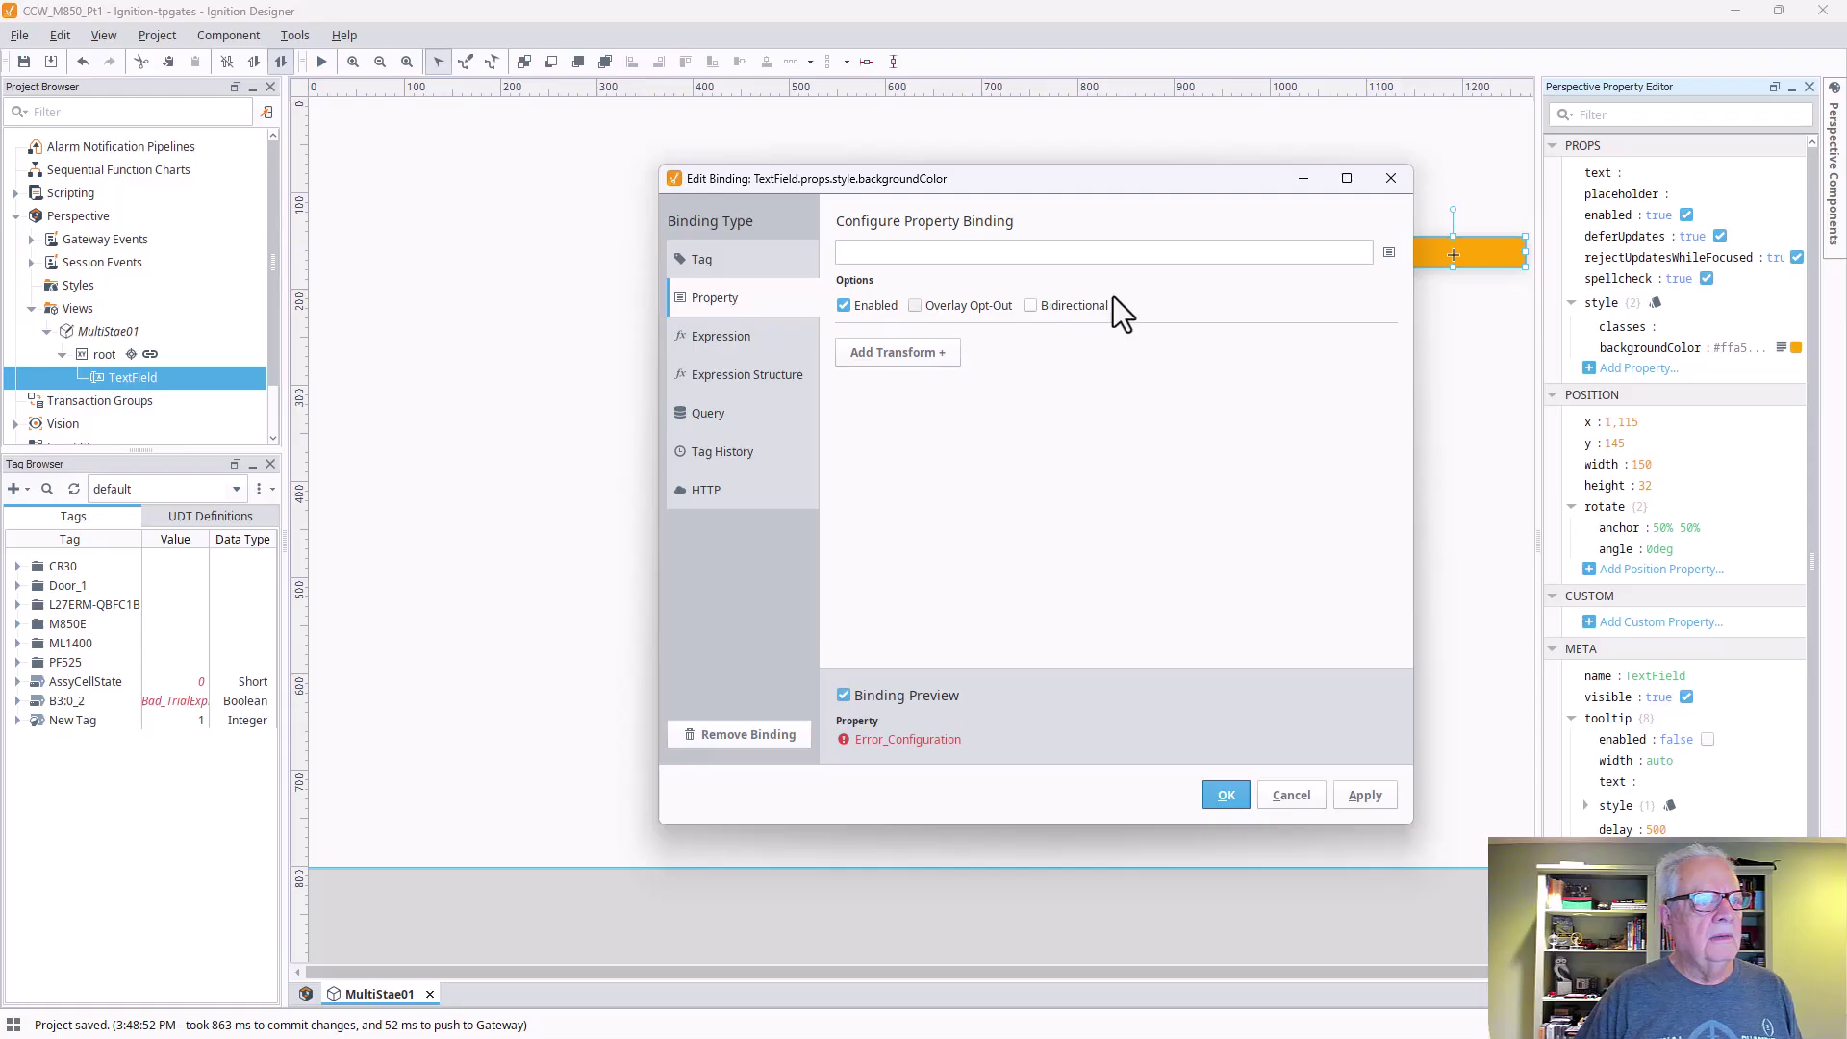
{"action": "left_click", "coordinate": [1388, 252]}
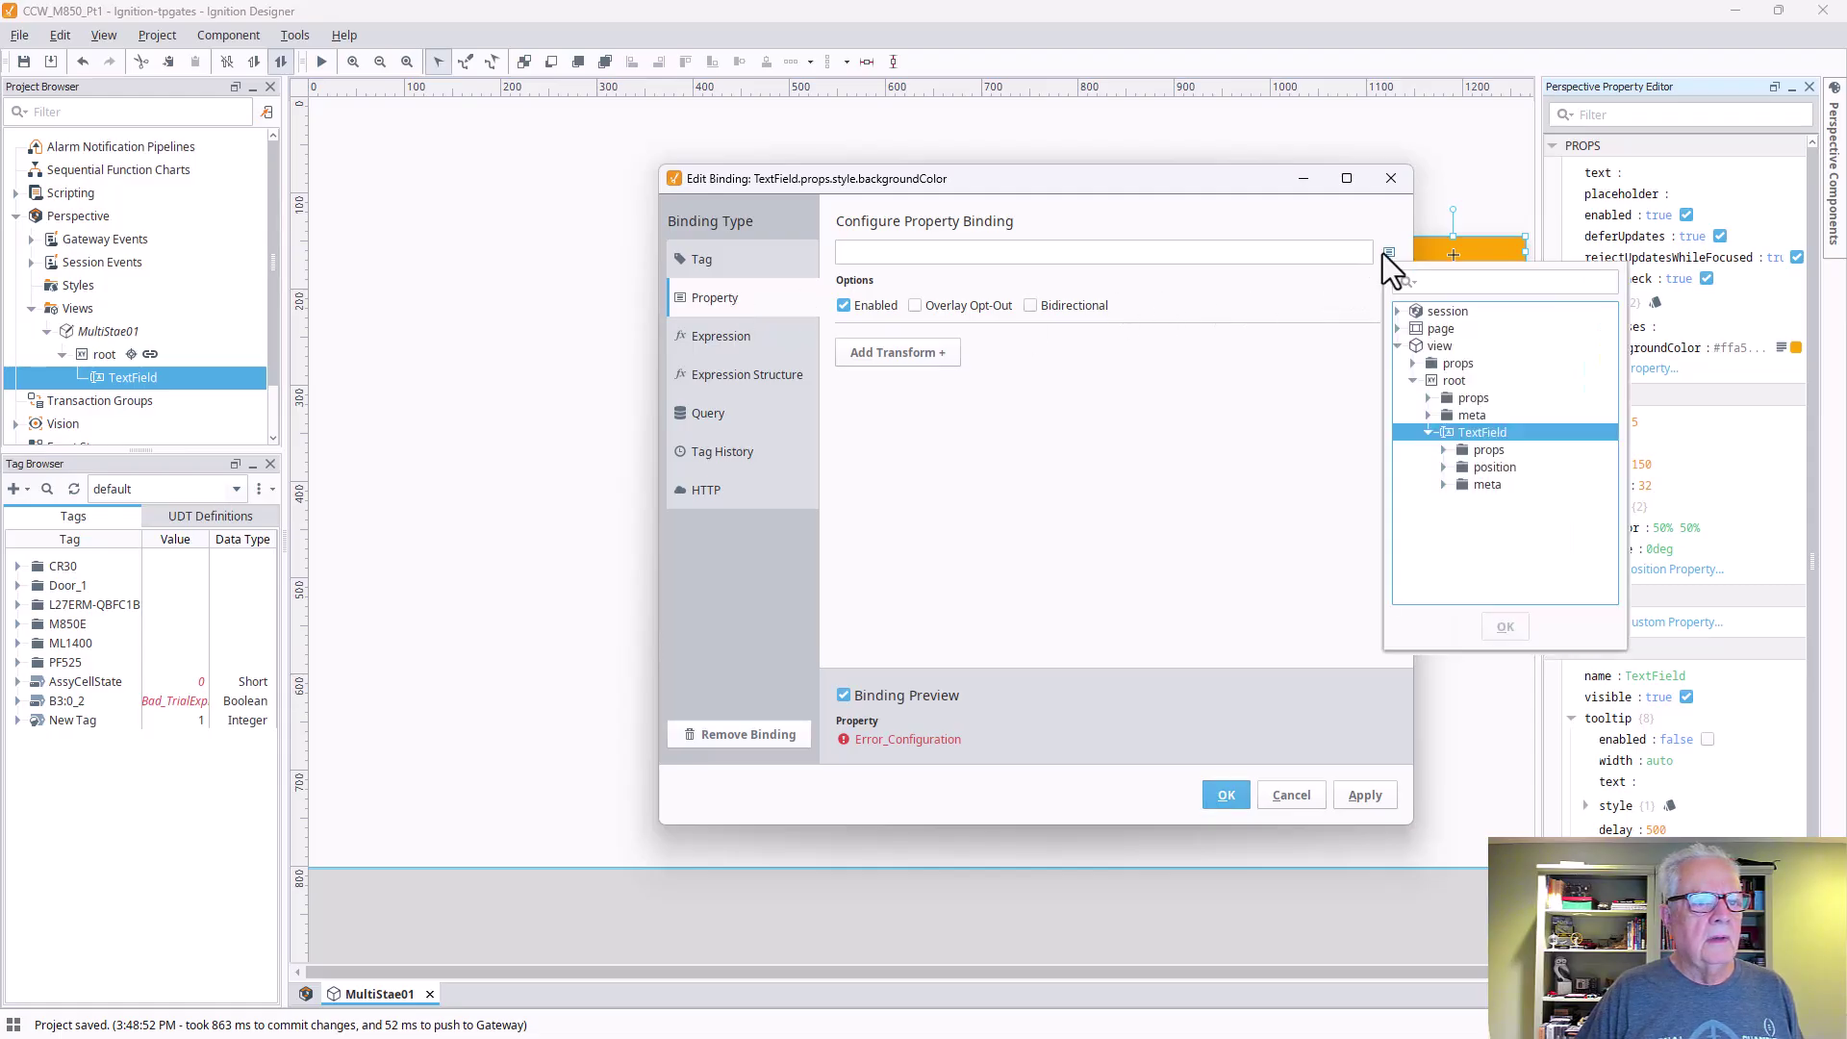
{"action": "left_click", "coordinate": [1428, 396]}
{"action": "left_click", "coordinate": [1508, 486]}
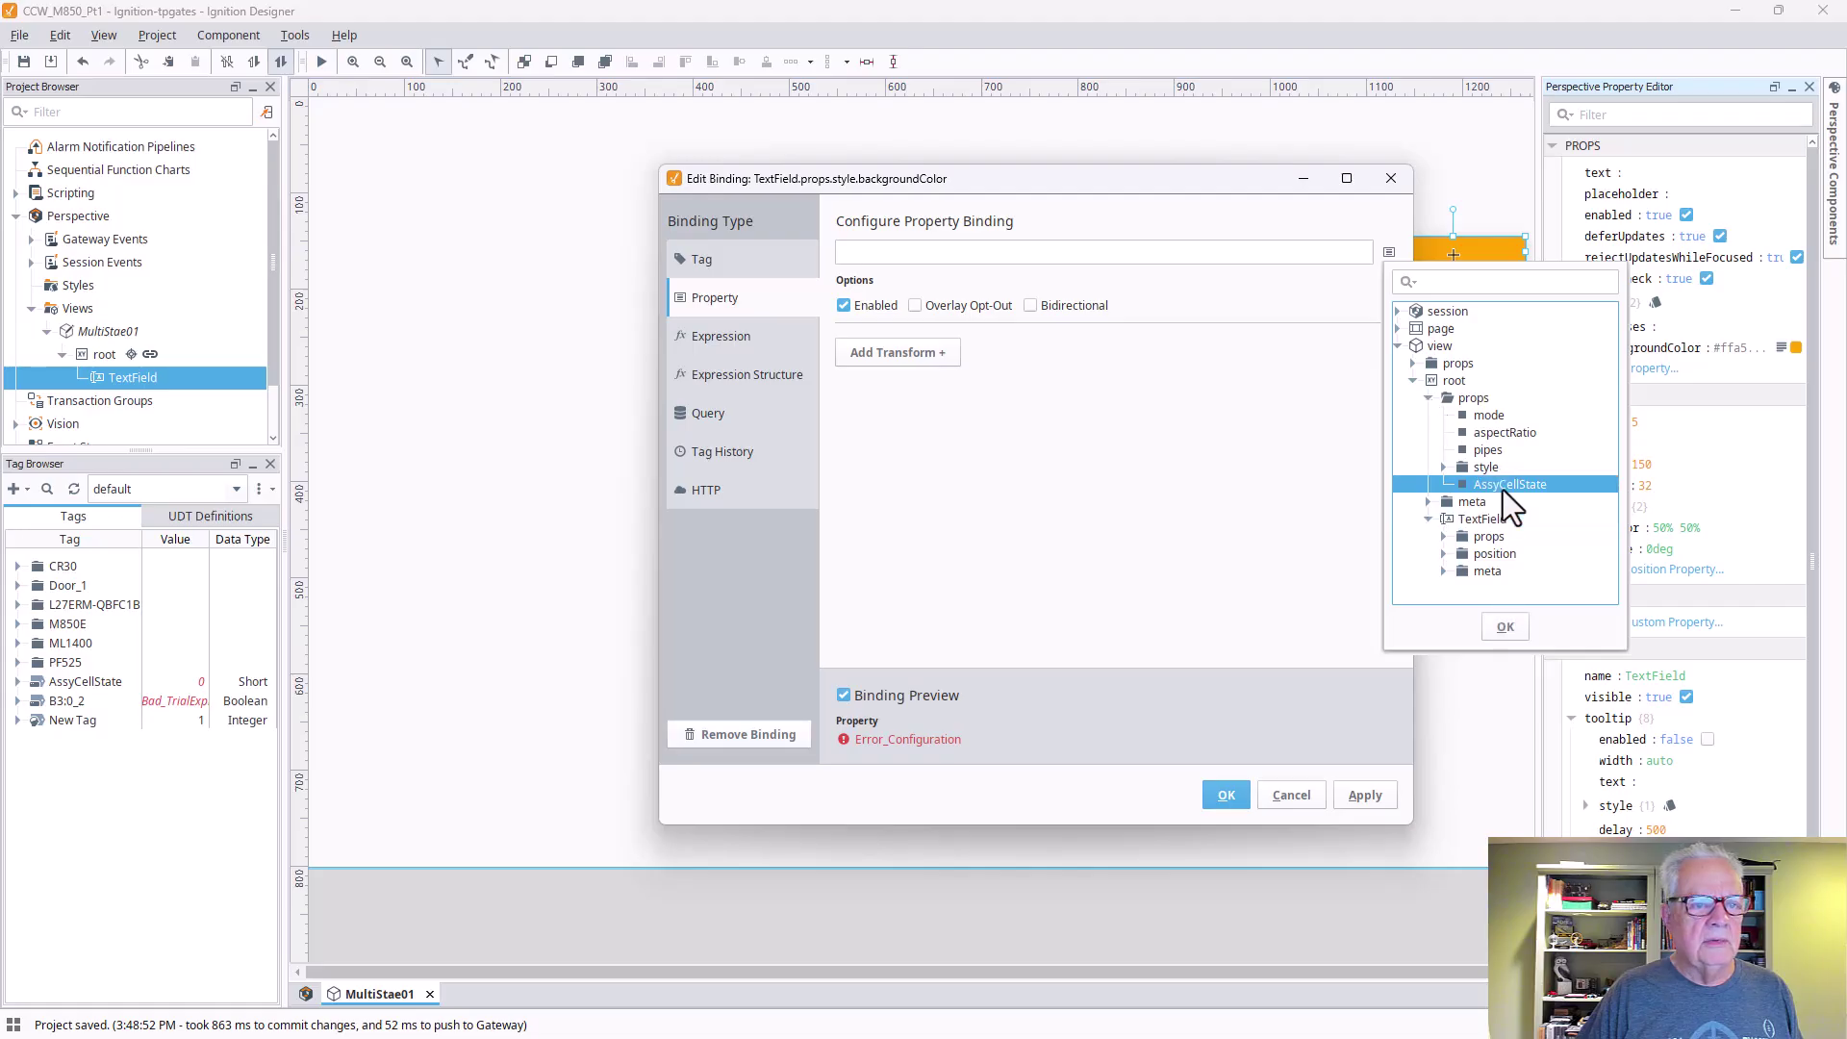
{"action": "left_click", "coordinate": [1512, 635]}
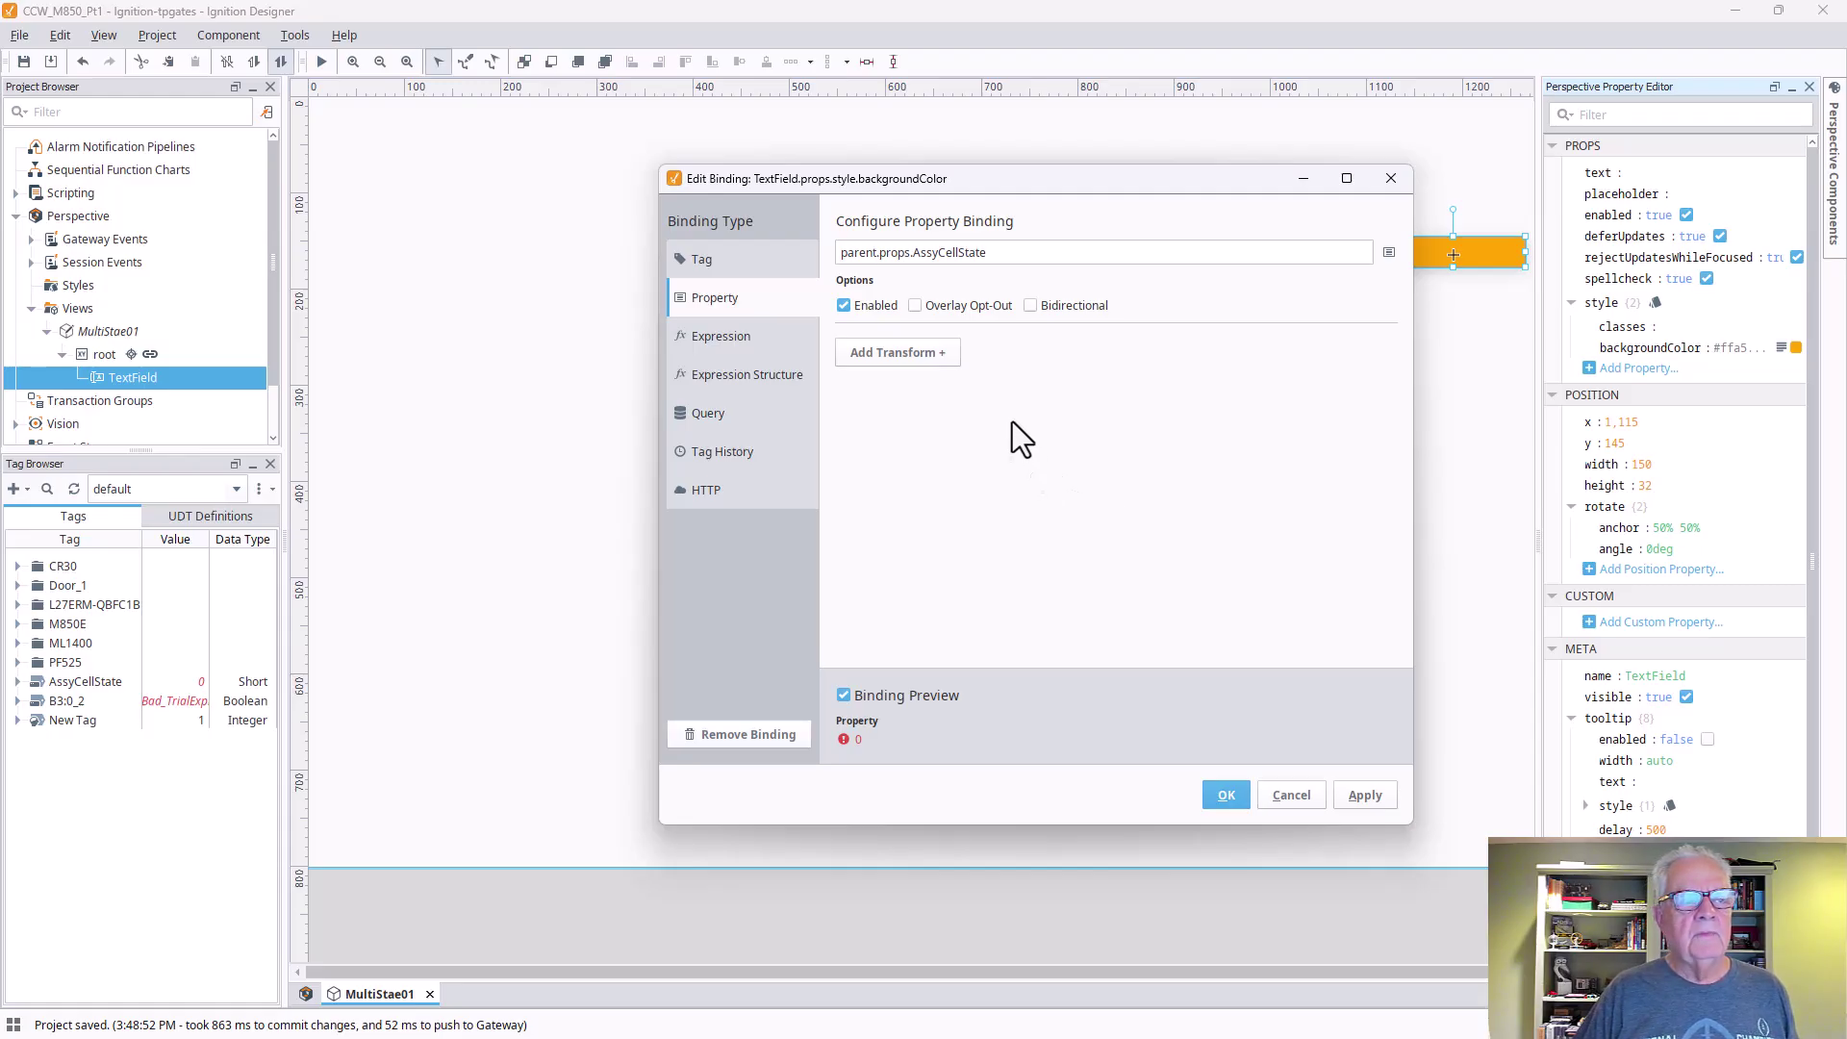
Step: Add a Map transform to the backgroundColor binding and insert four blank mapping rows above the fallback
{"action": "left_click", "coordinate": [923, 352]}
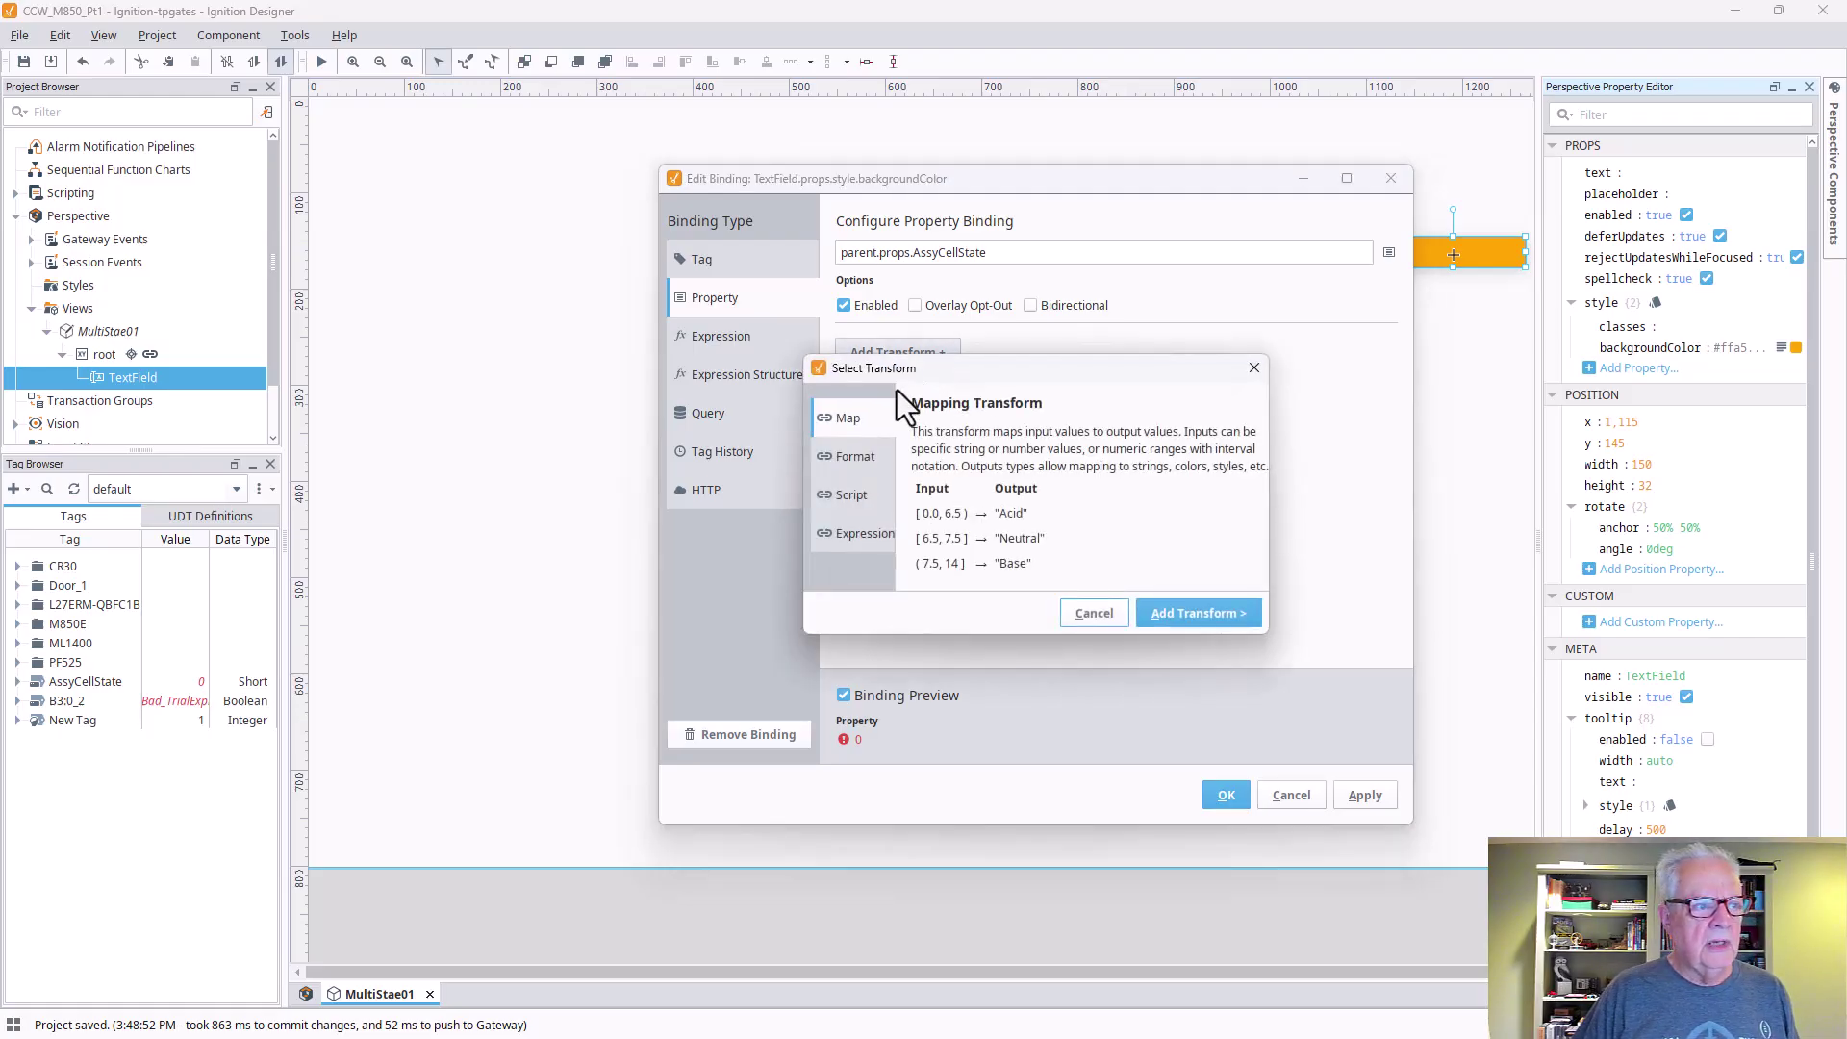
{"action": "left_click", "coordinate": [1197, 613]}
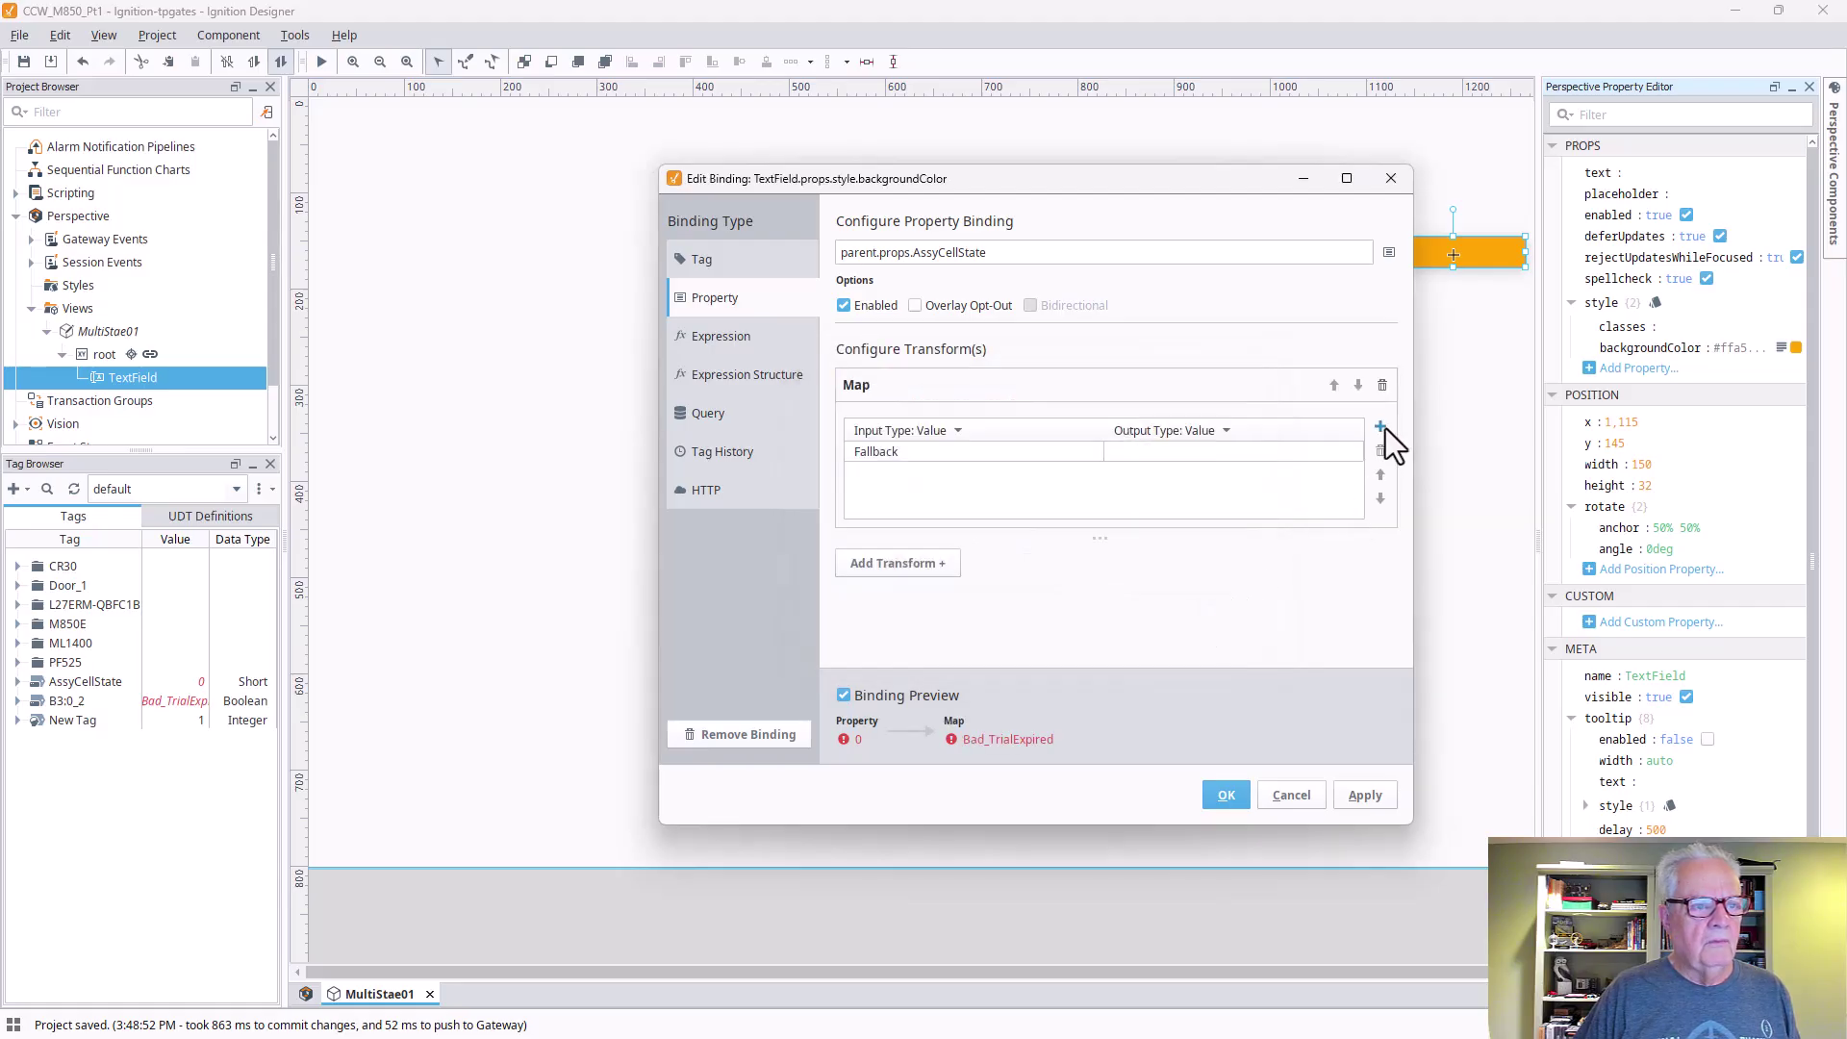
{"action": "left_click", "coordinate": [1381, 428]}
{"action": "left_click", "coordinate": [1381, 427]}
{"action": "left_click", "coordinate": [1381, 427]}
{"action": "left_click", "coordinate": [1382, 427]}
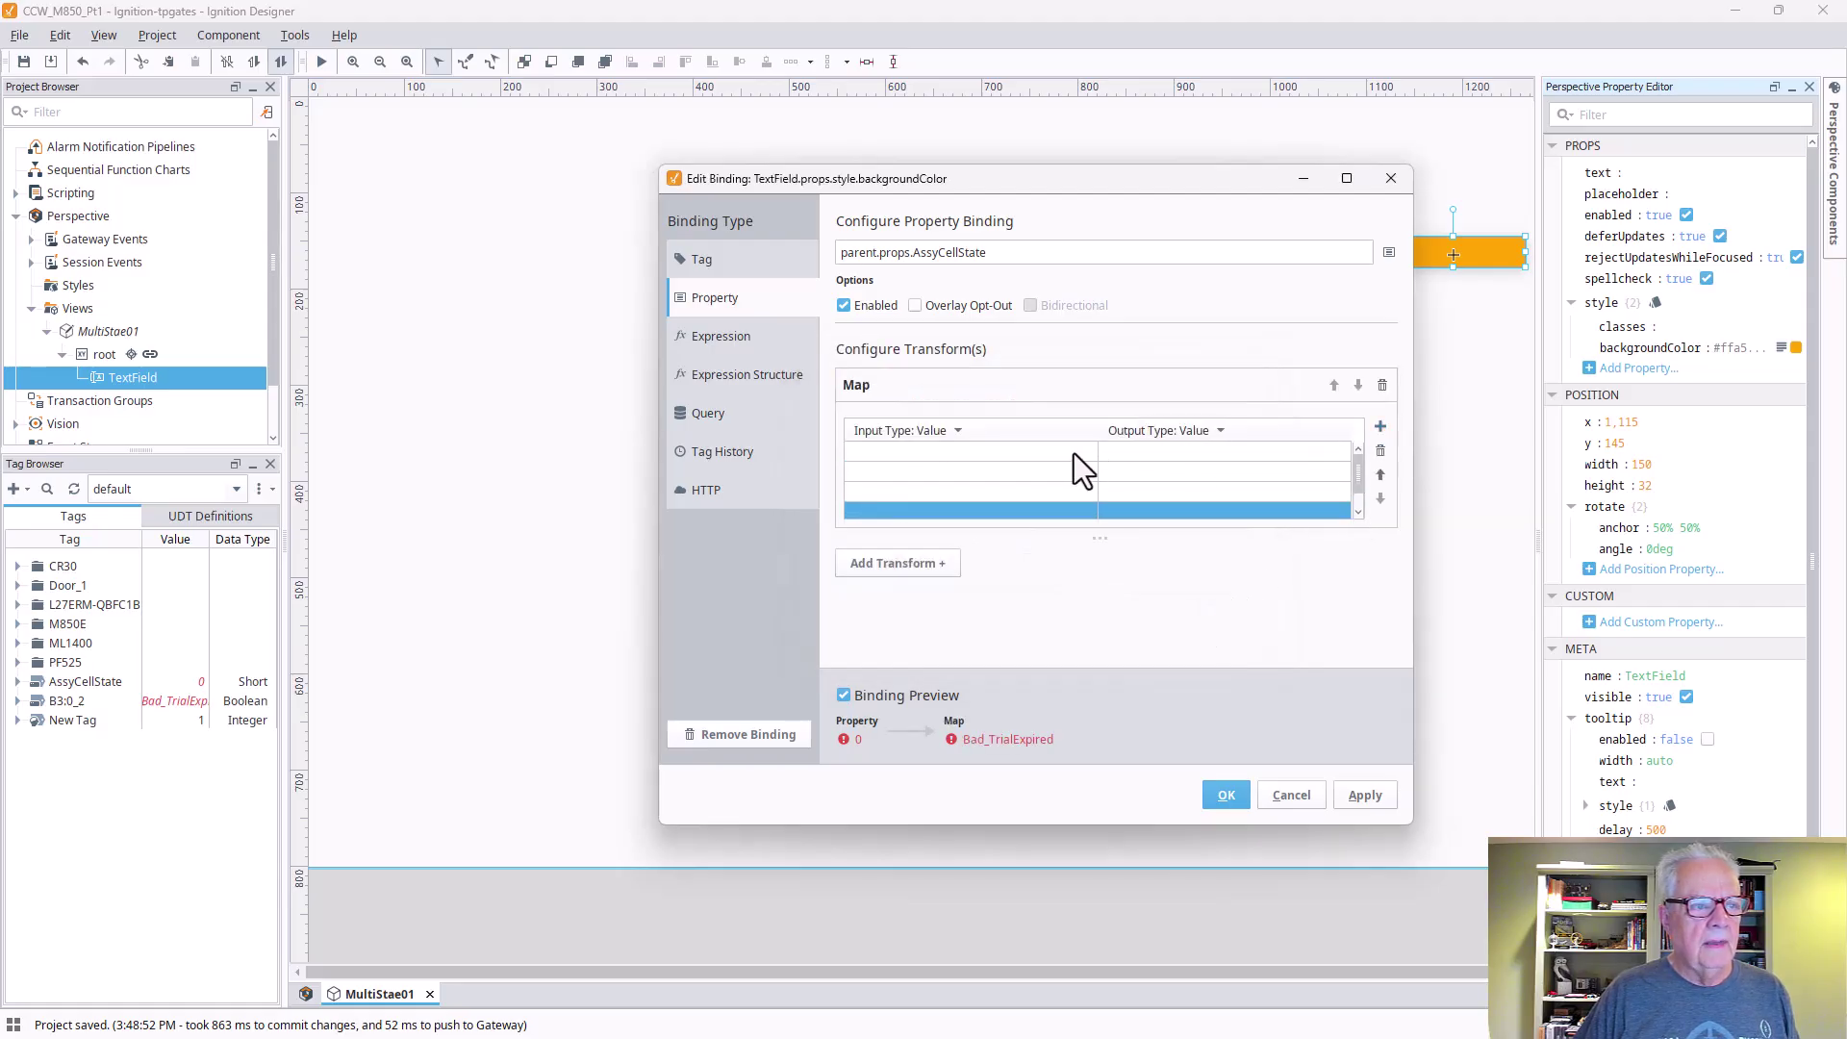
Step: Enter 0, 1, 2 and 3 as the input values of the four backgroundColor mapping rows
{"action": "left_click", "coordinate": [1074, 453]}
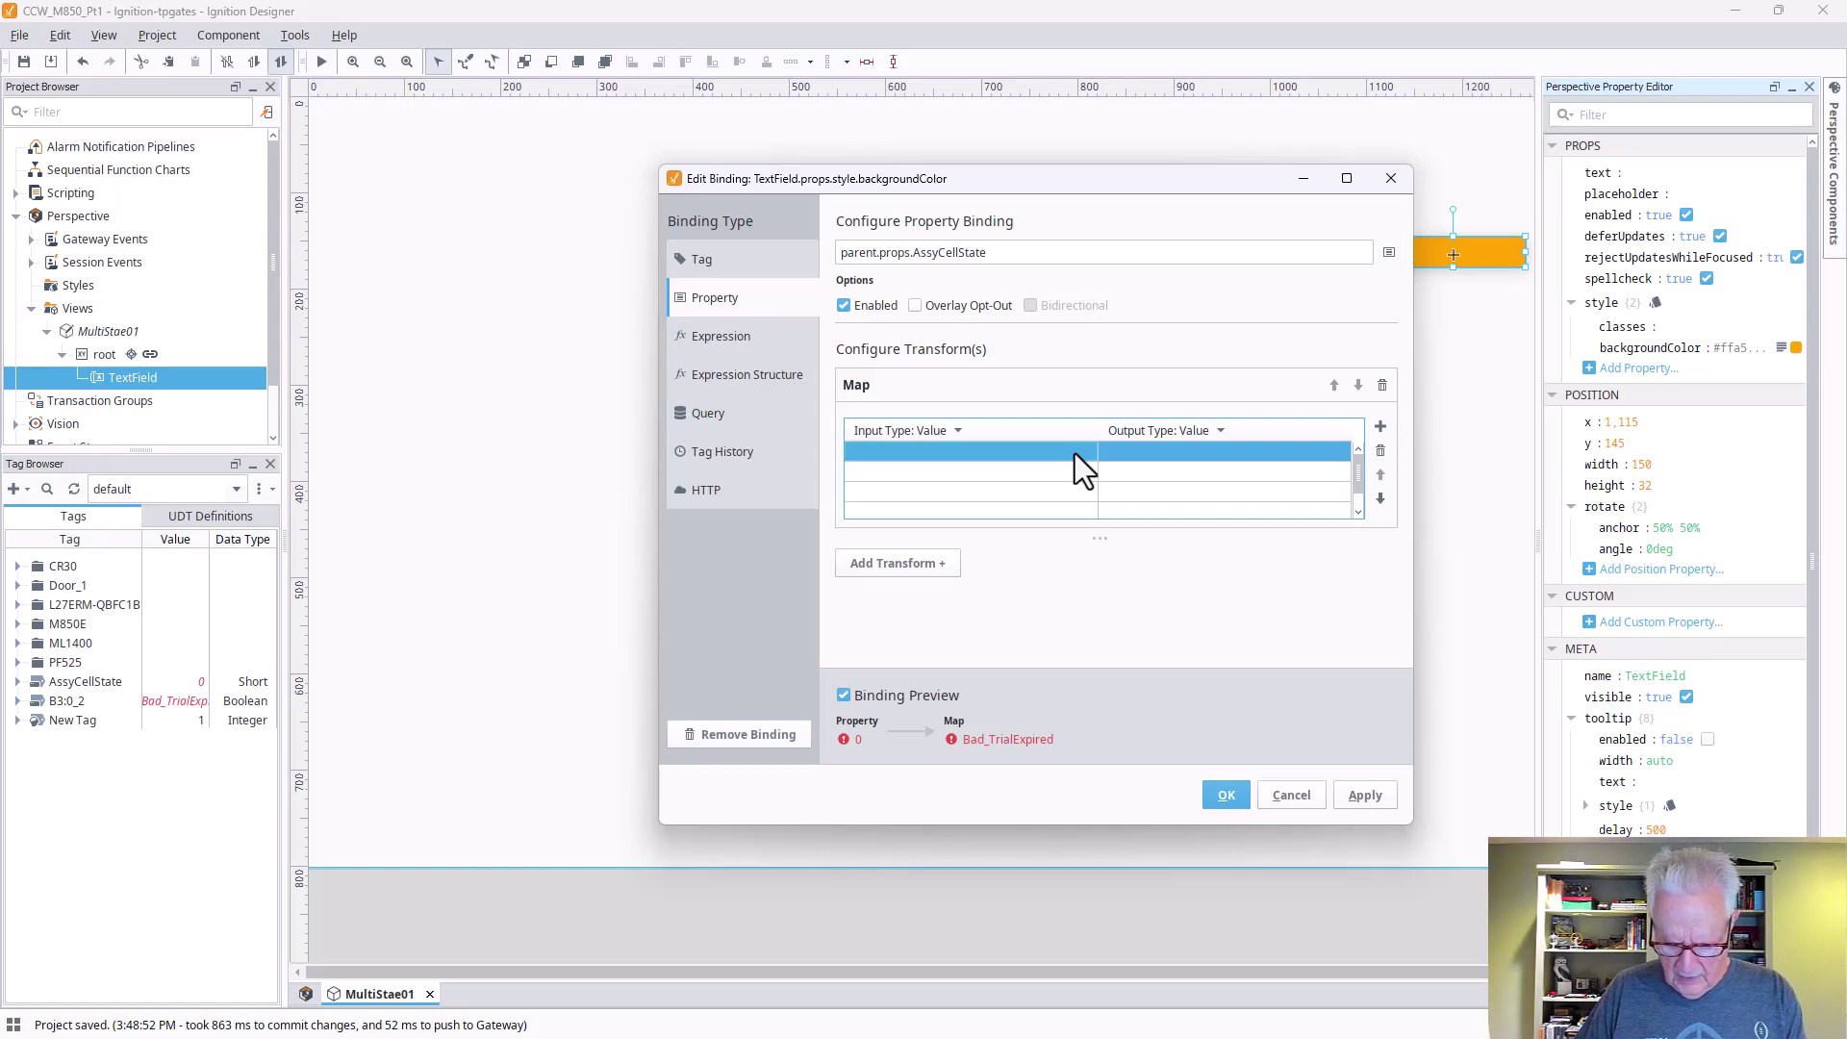
{"action": "type", "text": "0"}
{"action": "left_click", "coordinate": [1051, 471]}
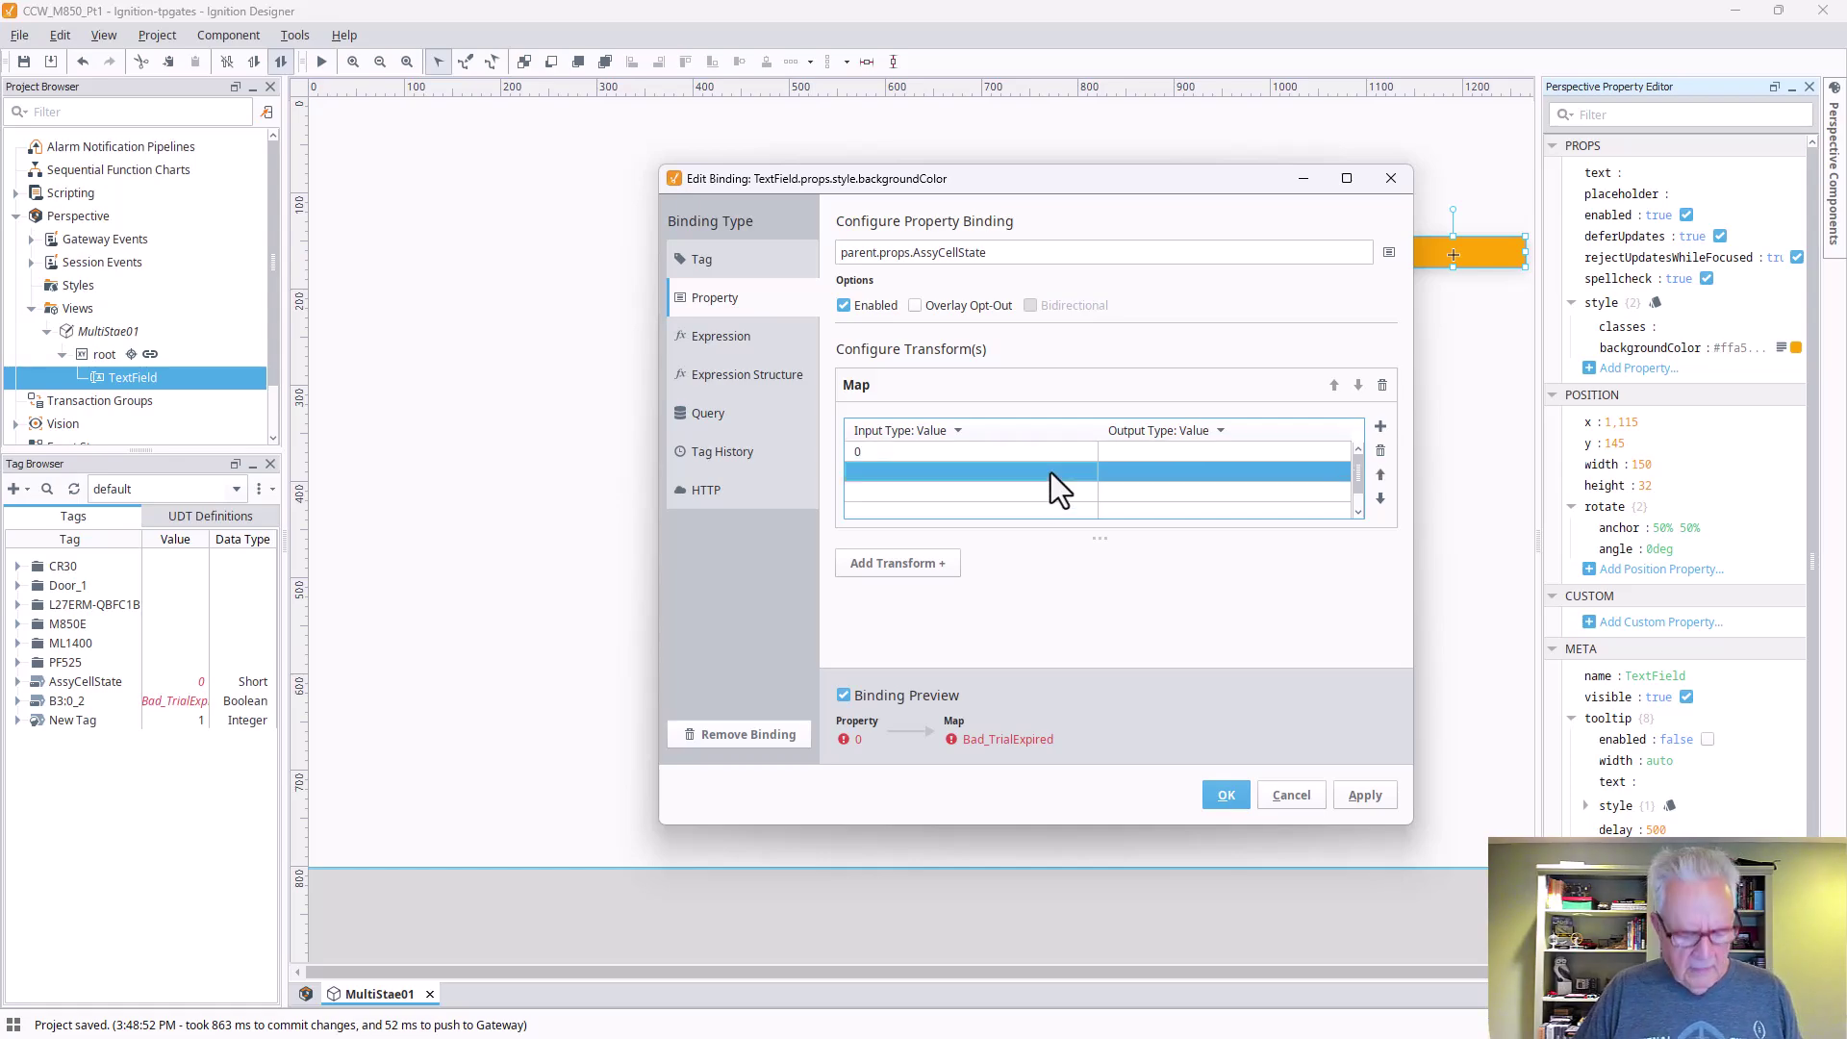
{"action": "type", "text": "1"}
{"action": "left_click", "coordinate": [1029, 494]}
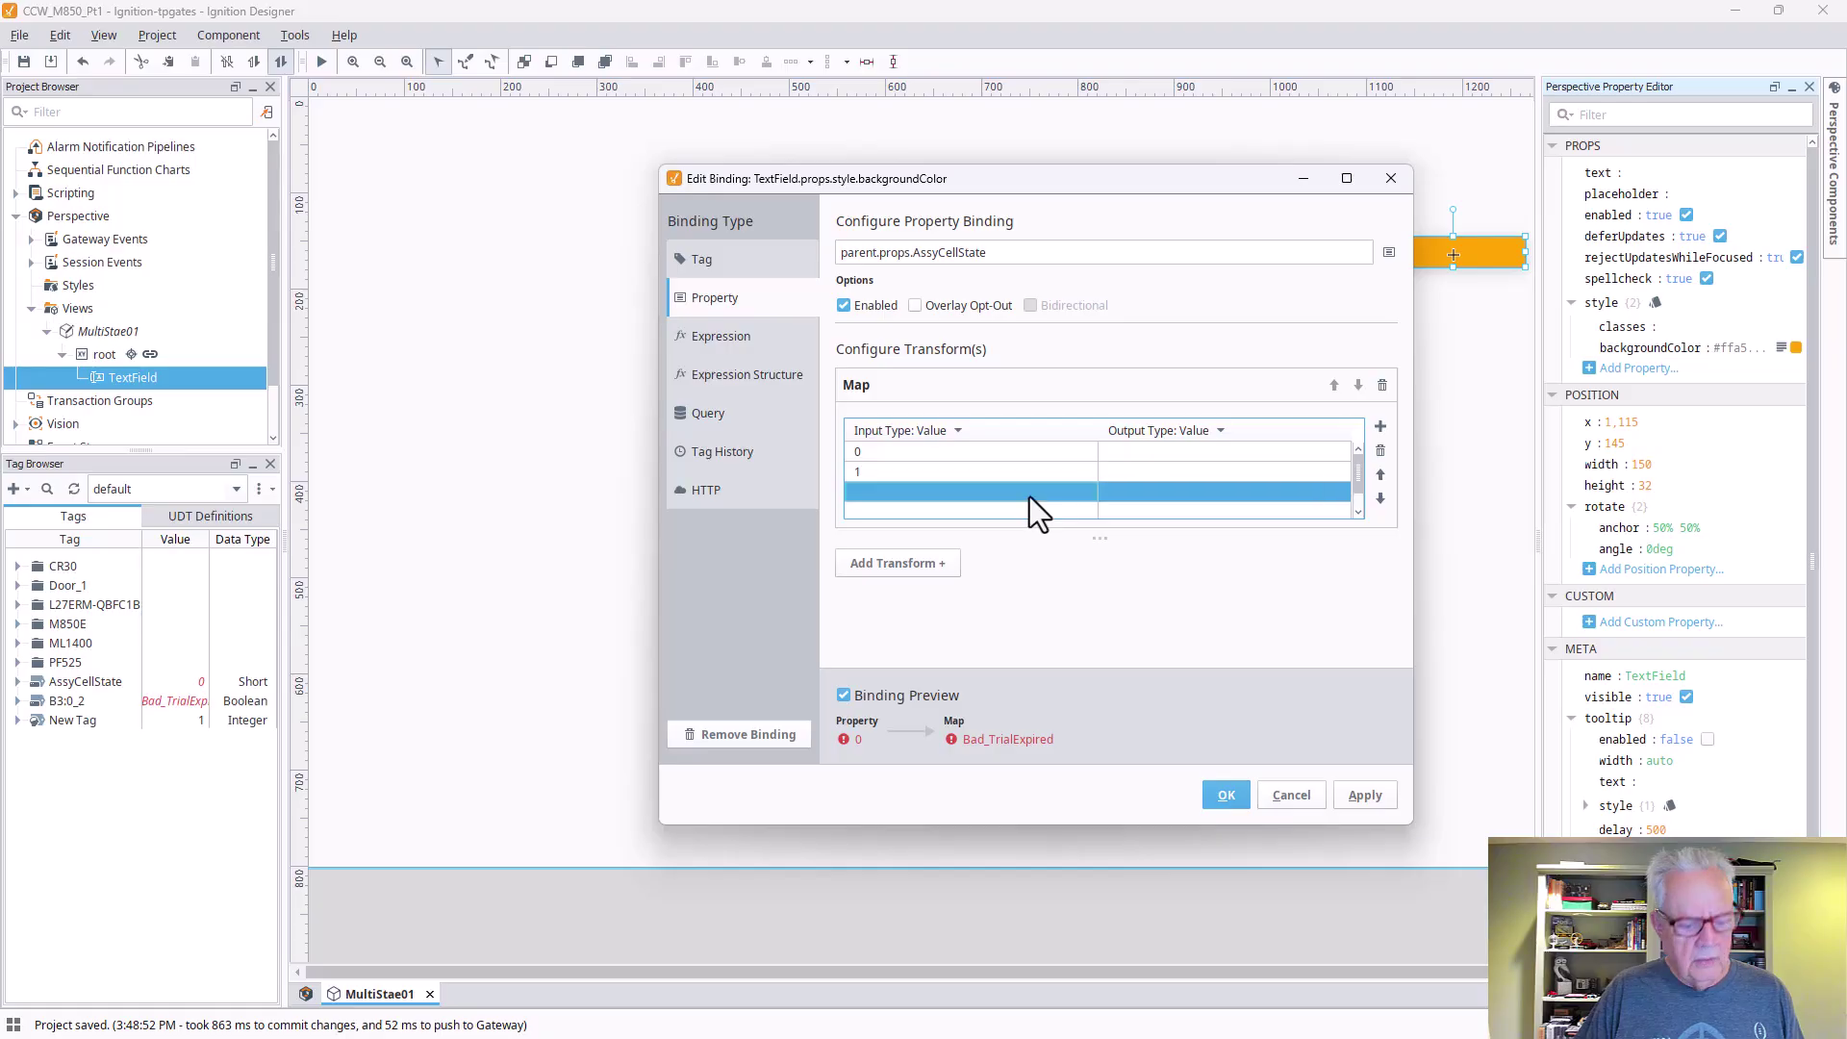
{"action": "type", "text": "2"}
{"action": "left_click", "coordinate": [1026, 515]}
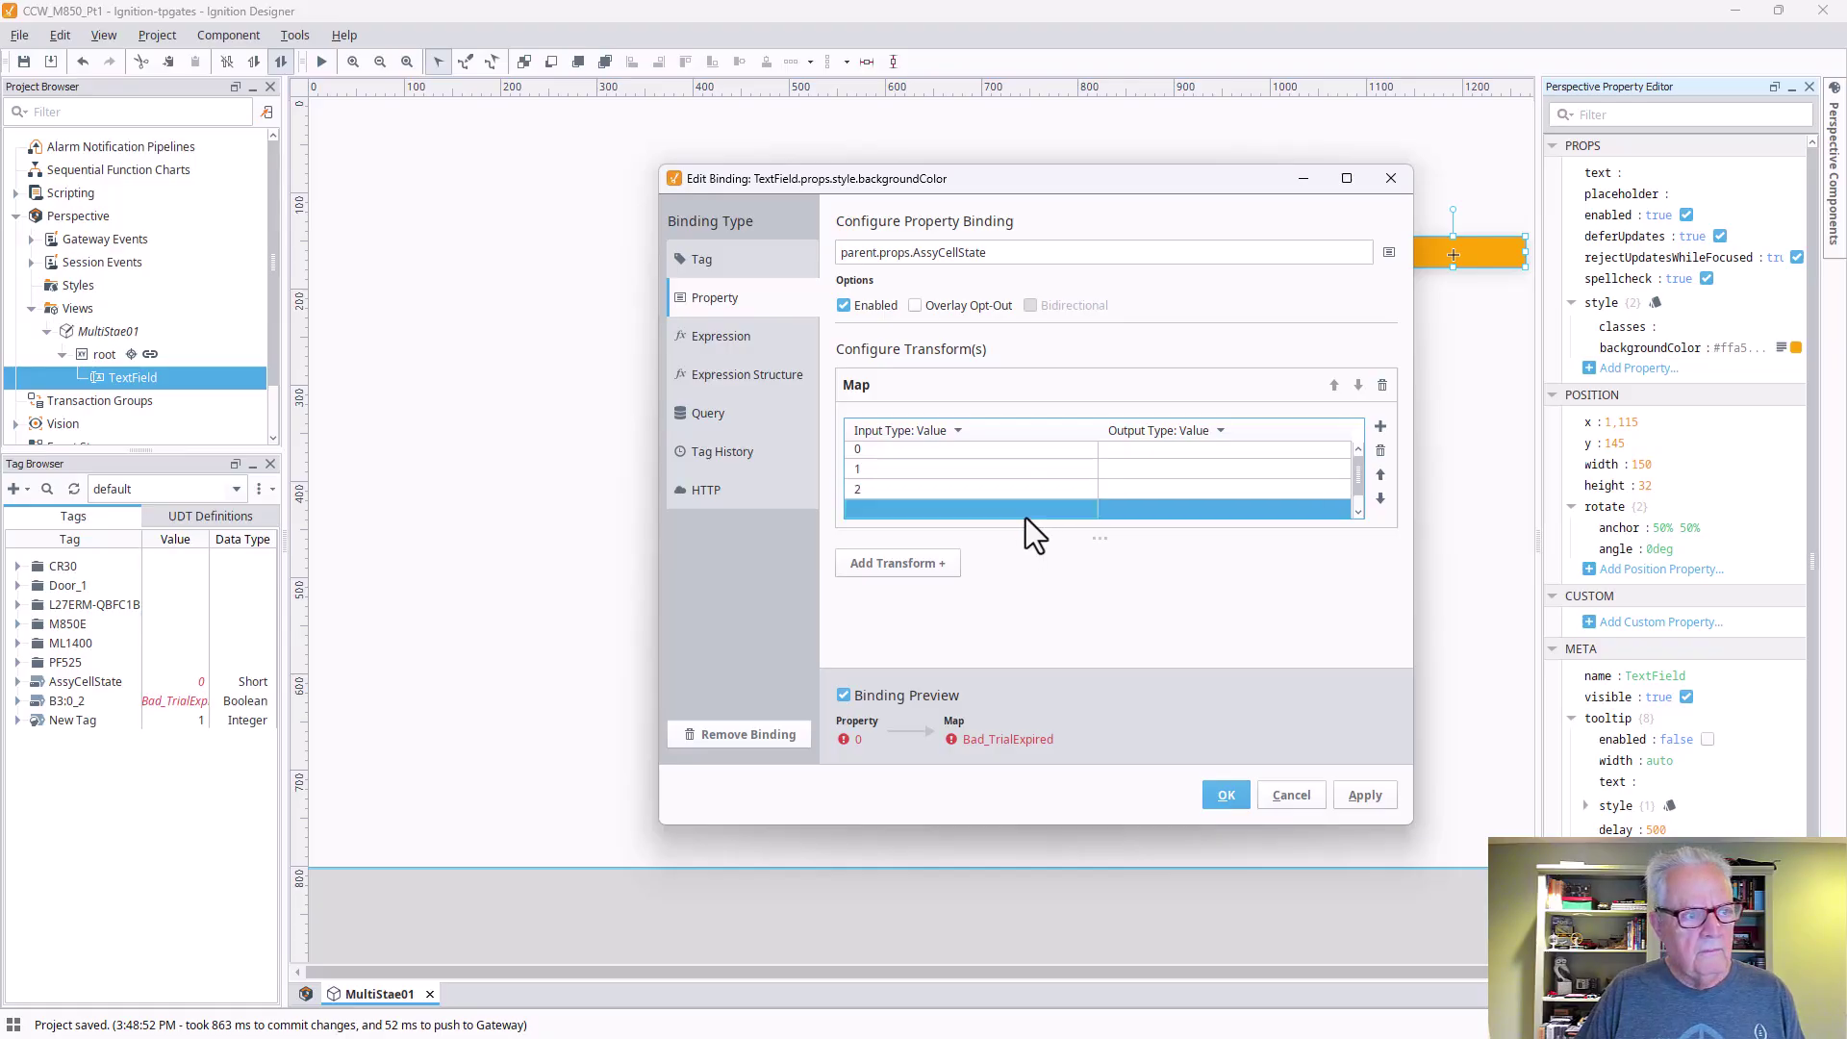
{"action": "type", "text": "3"}
{"action": "left_click", "coordinate": [1153, 512]}
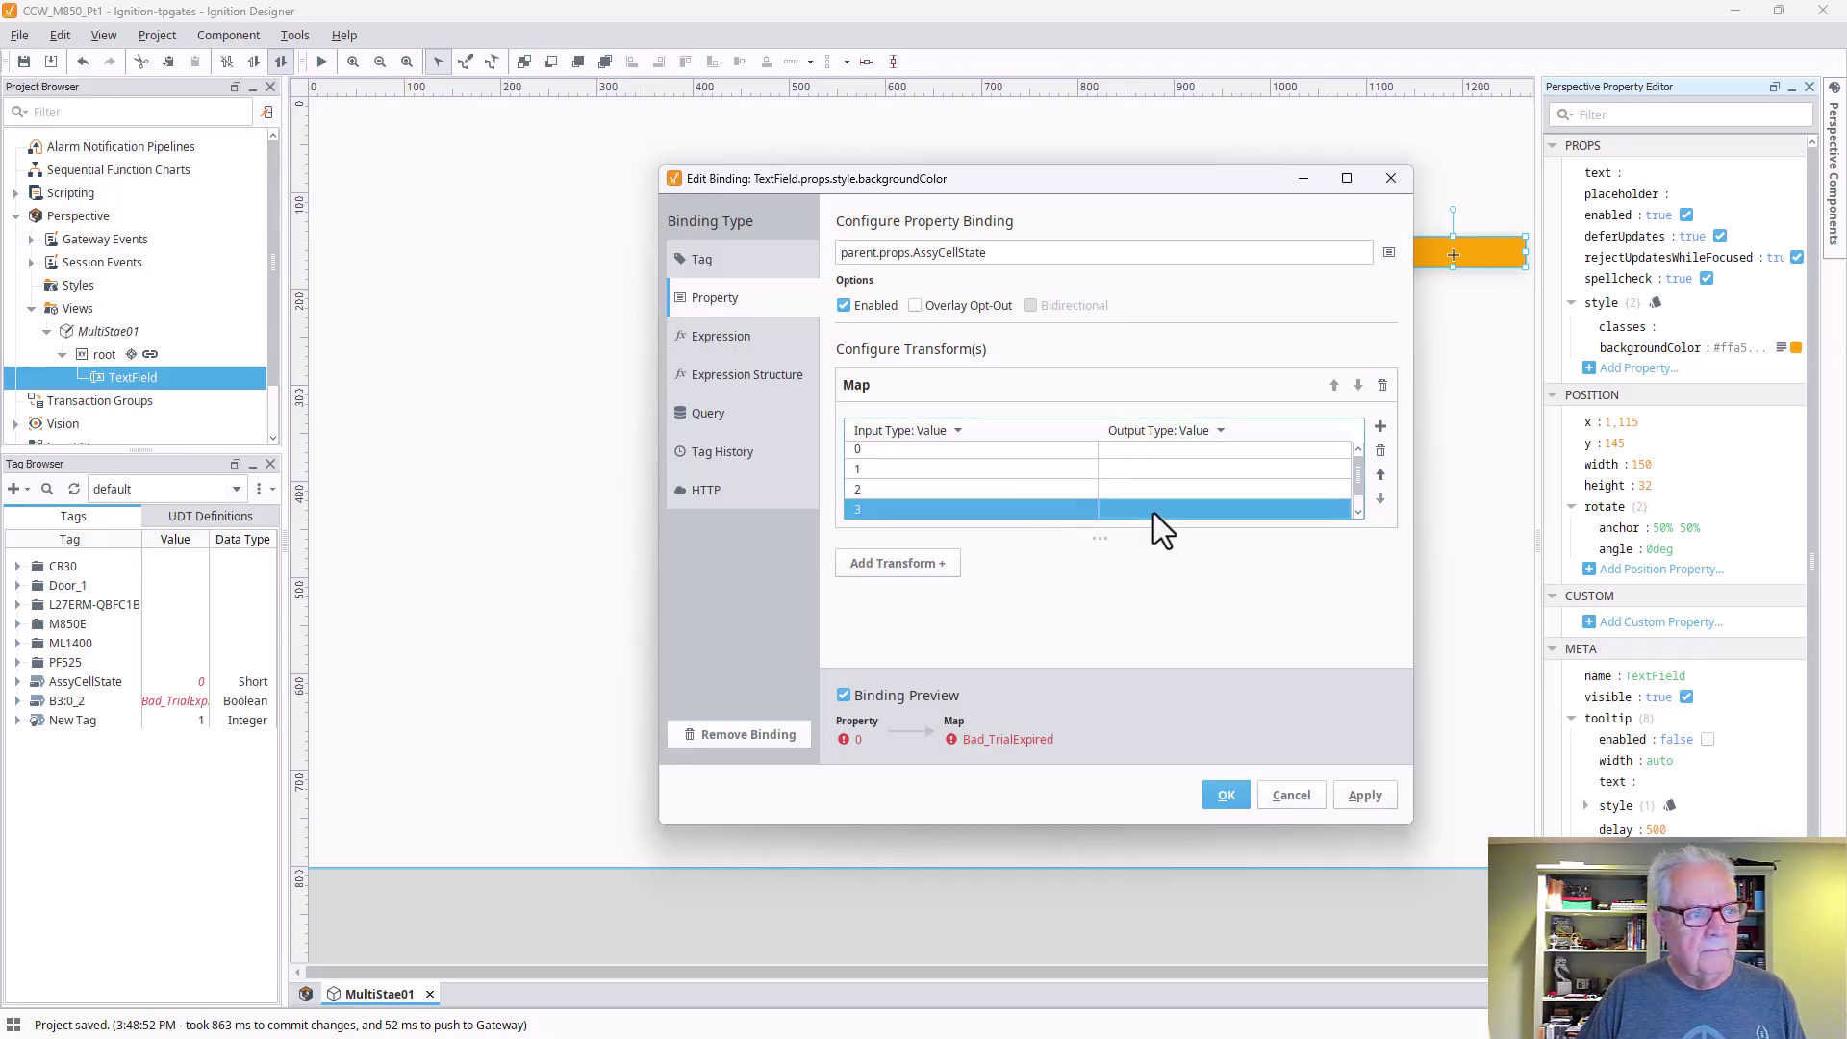
Step: Set the map's output type to Color and assign the off-white #FAFAFB to input 0
{"action": "left_click", "coordinate": [1220, 431]}
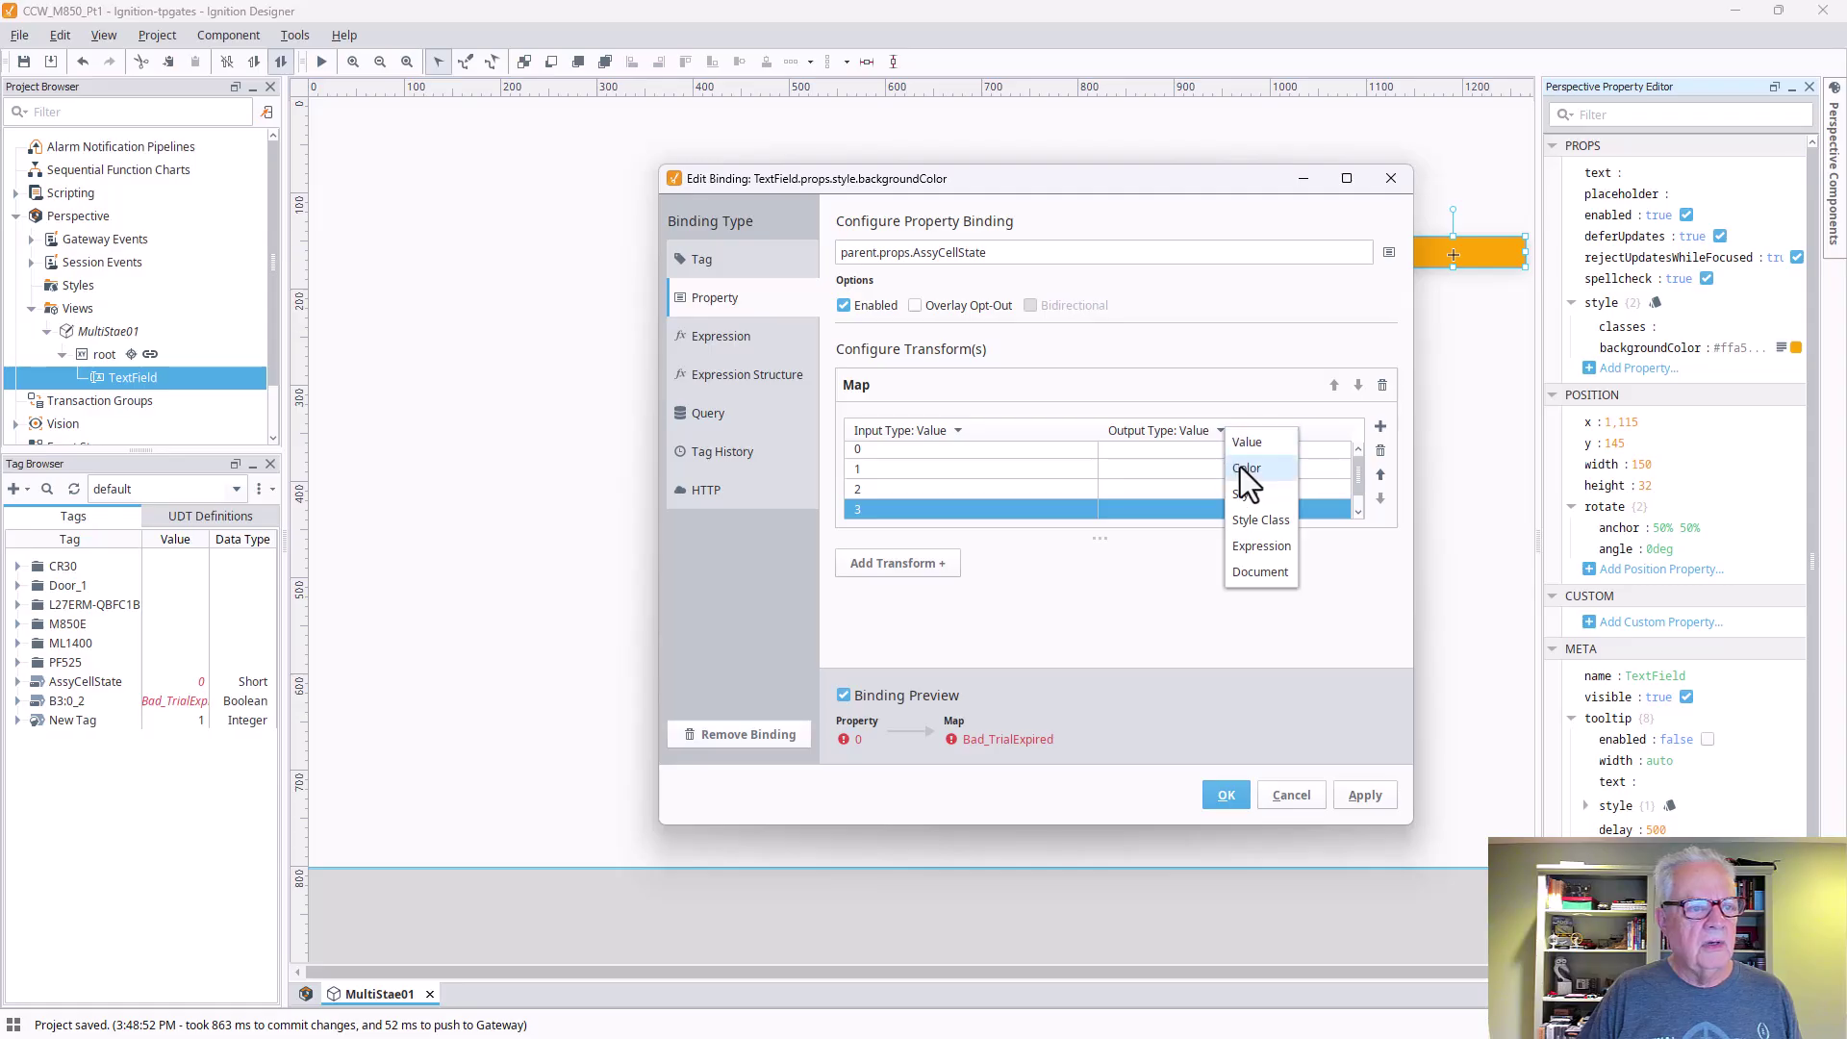
{"action": "left_click", "coordinate": [1239, 466]}
{"action": "left_click", "coordinate": [1241, 452]}
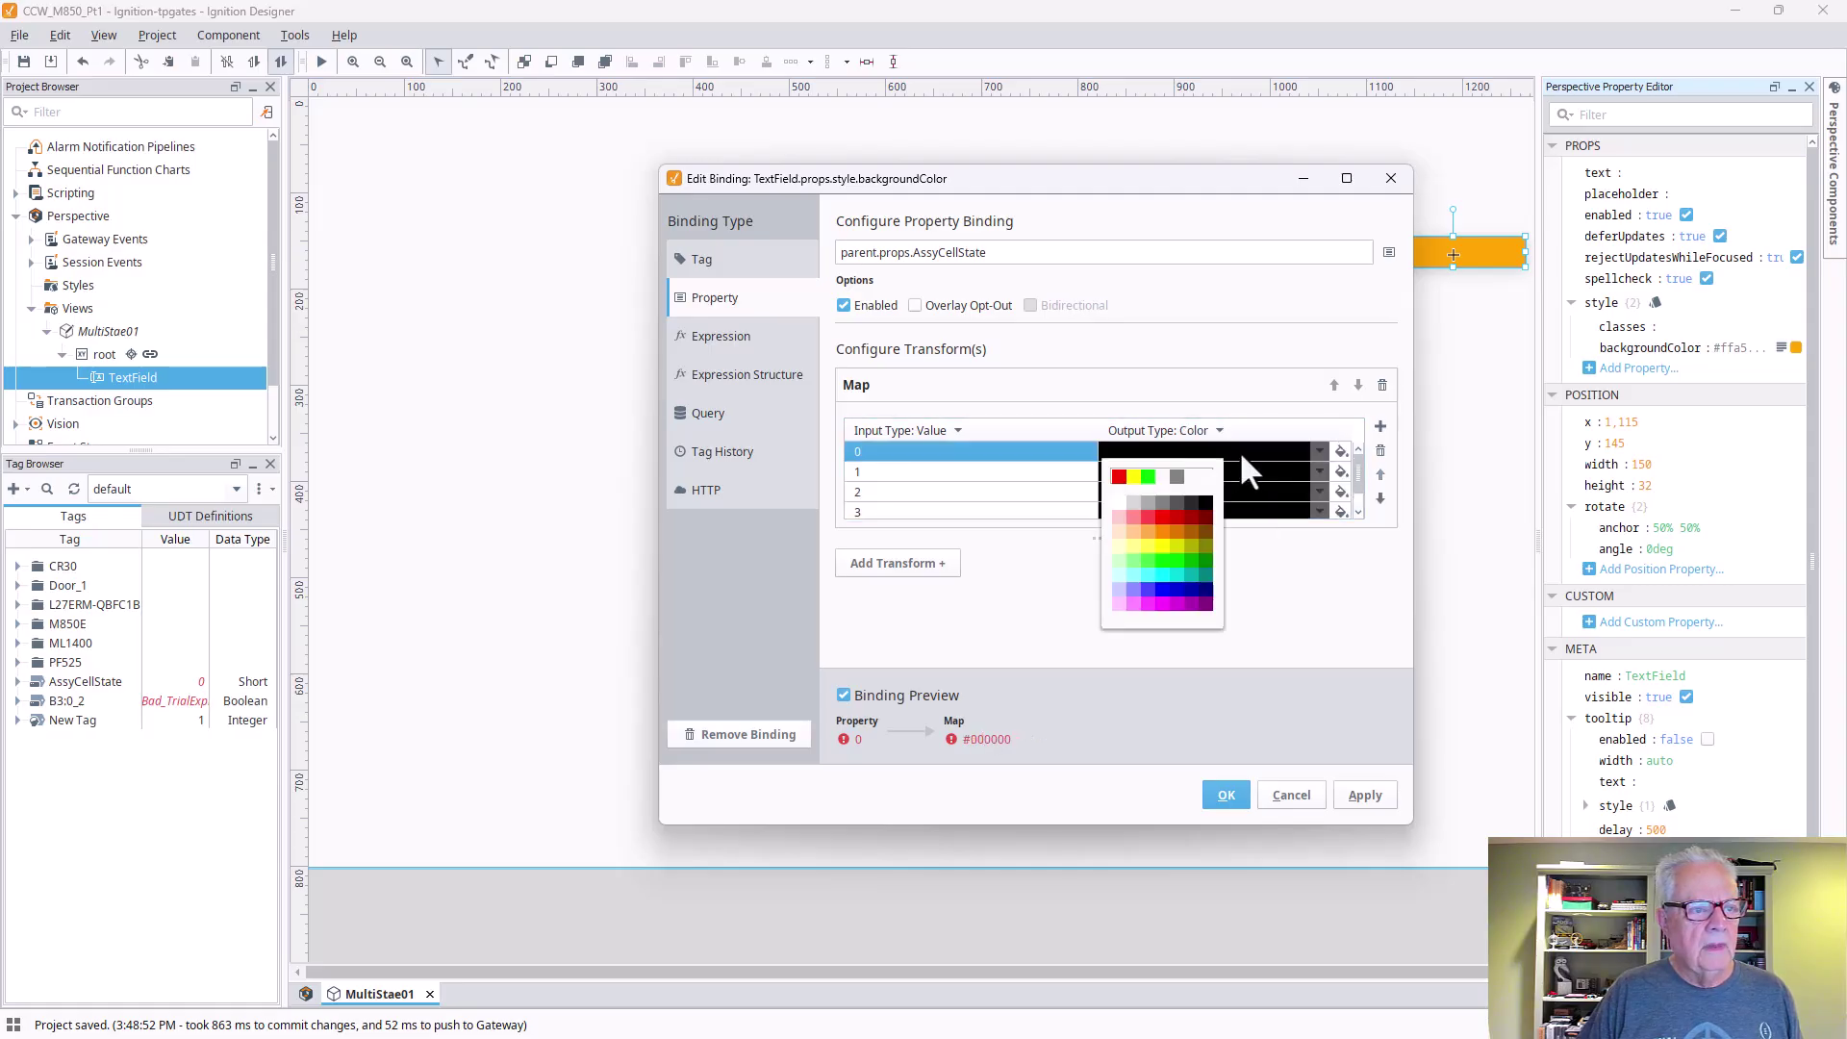
{"action": "left_click", "coordinate": [1318, 454]}
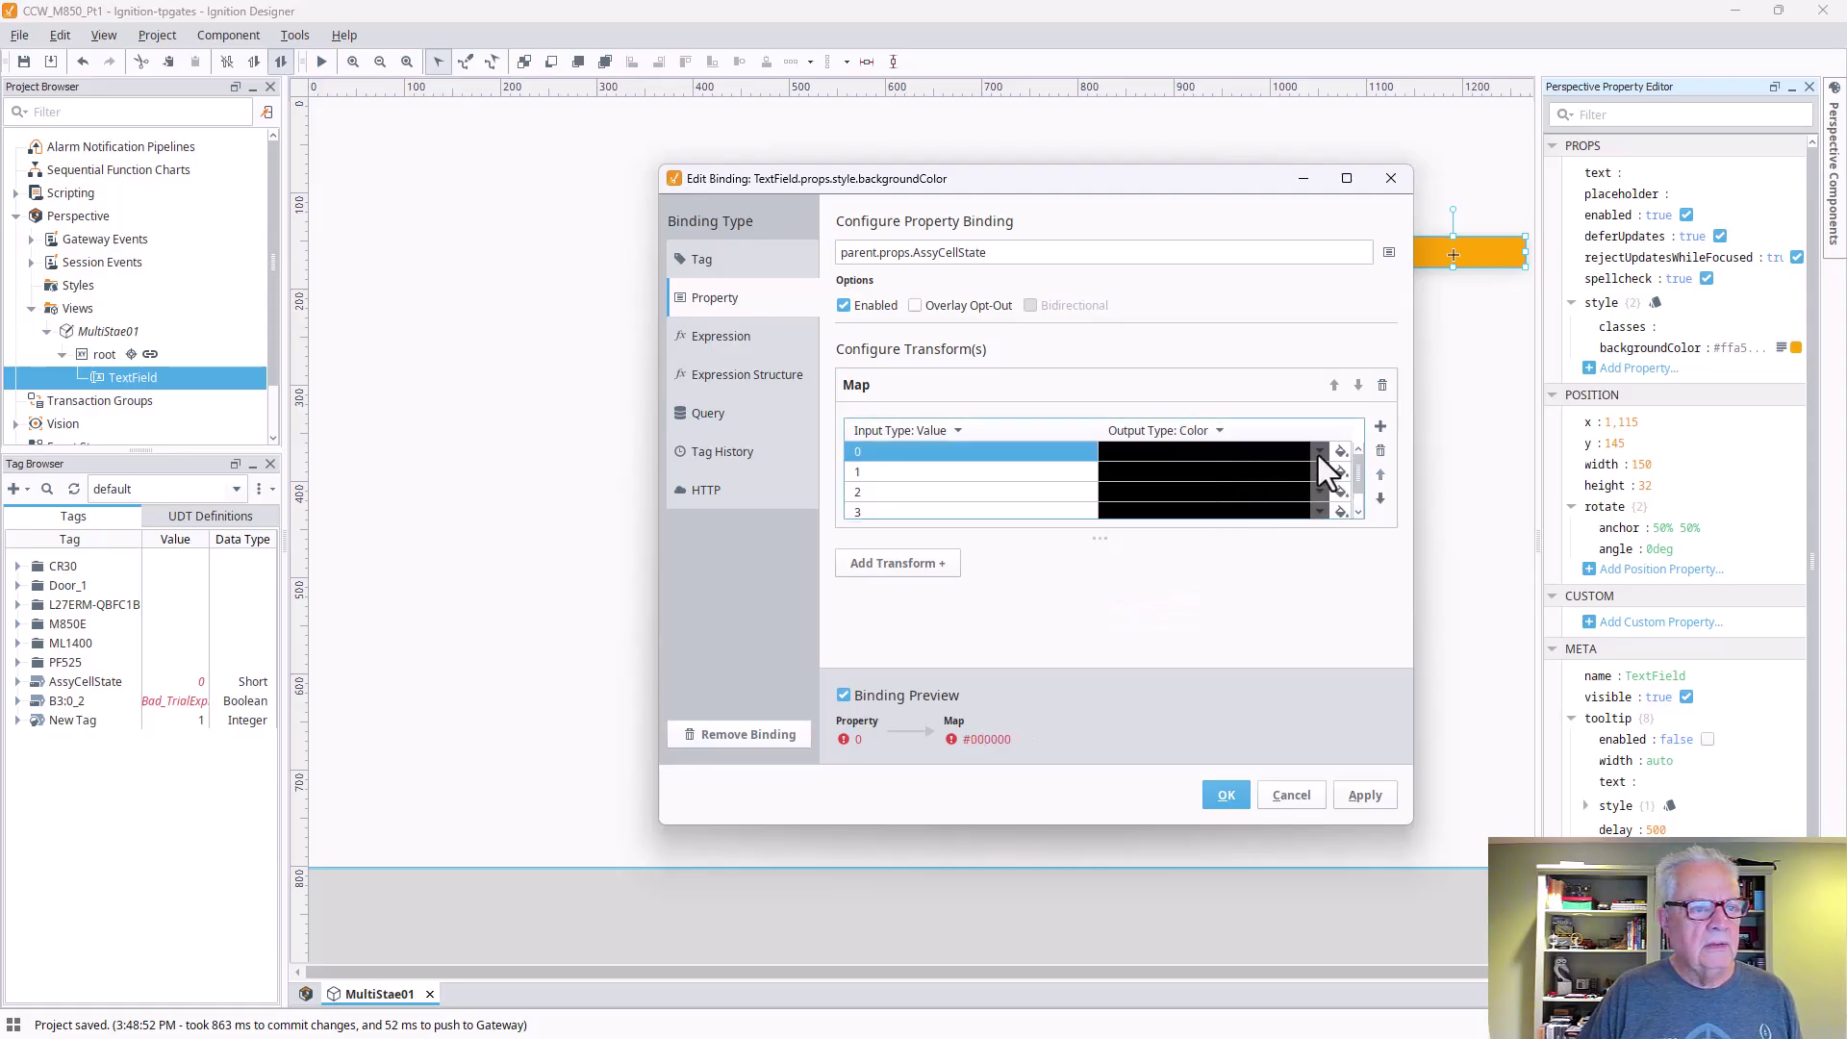
{"action": "left_click", "coordinate": [1319, 454]}
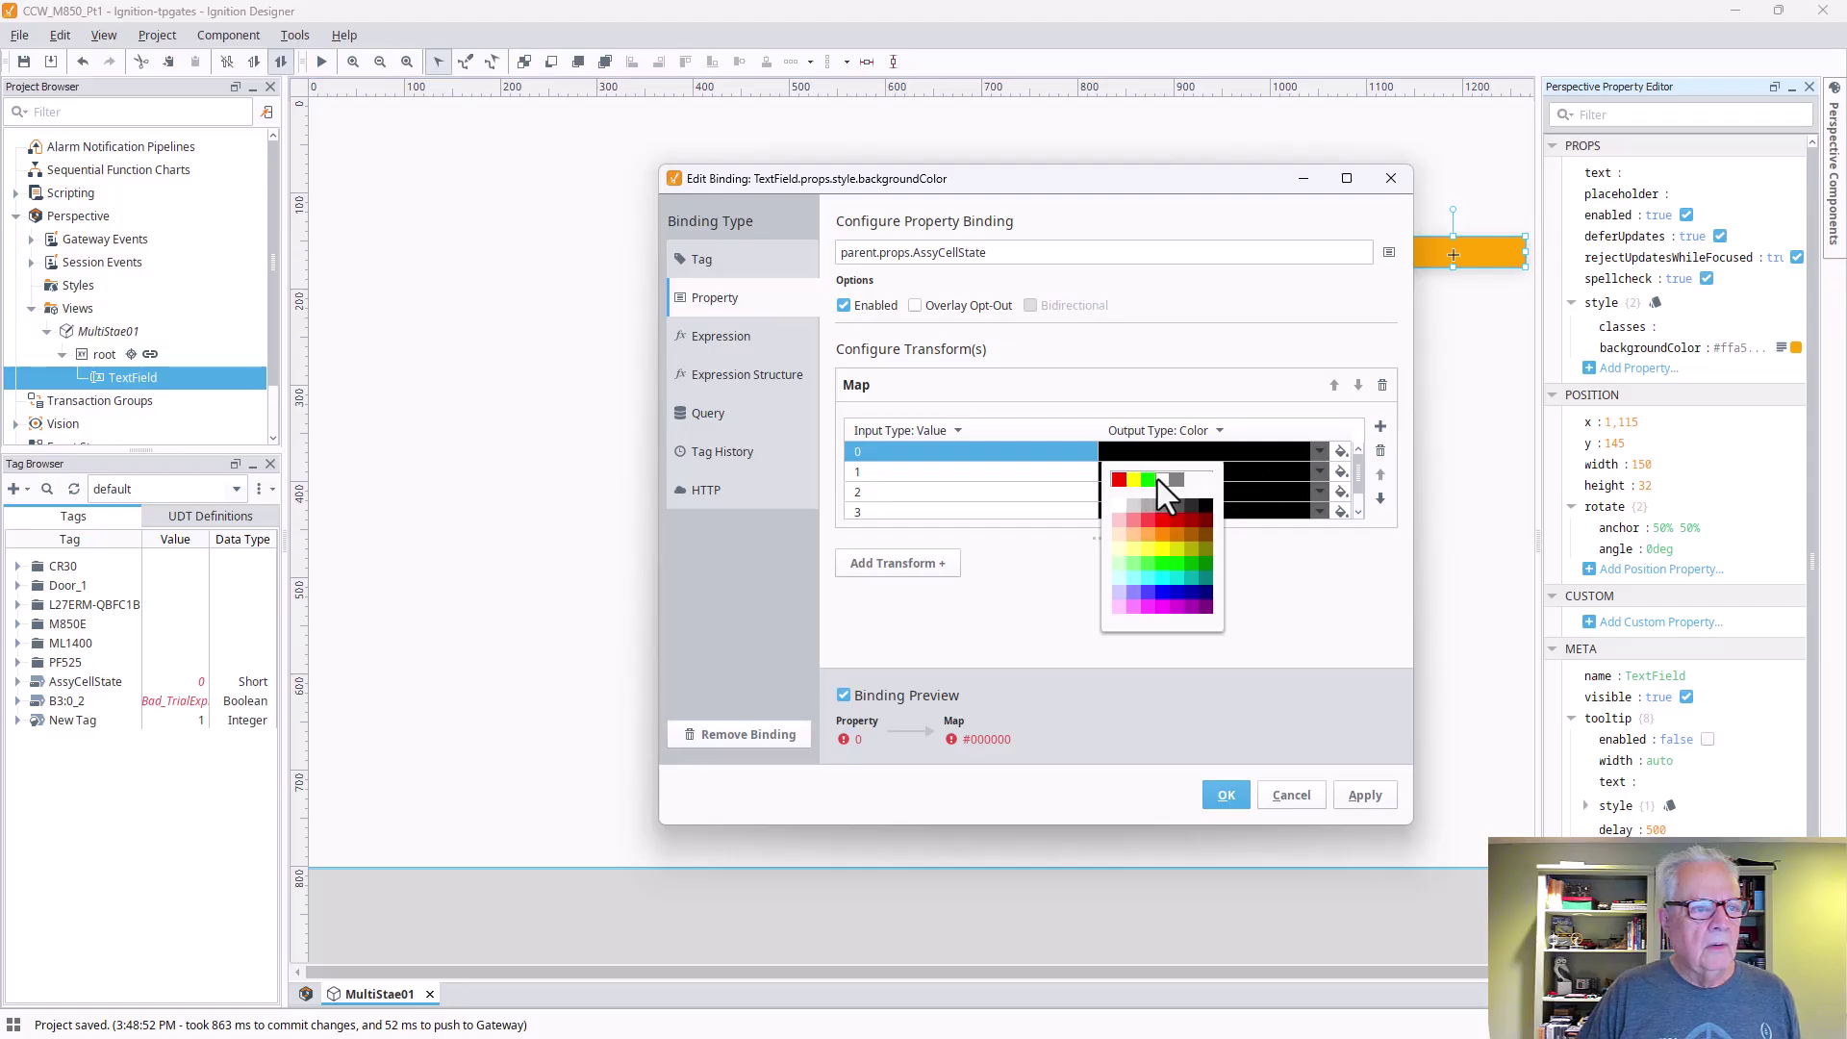
{"action": "left_click", "coordinate": [1190, 479]}
Step: Map input 1 to green, 2 to yellow and 3 to red, and apply the backgroundColor binding
{"action": "left_click", "coordinate": [1318, 473]}
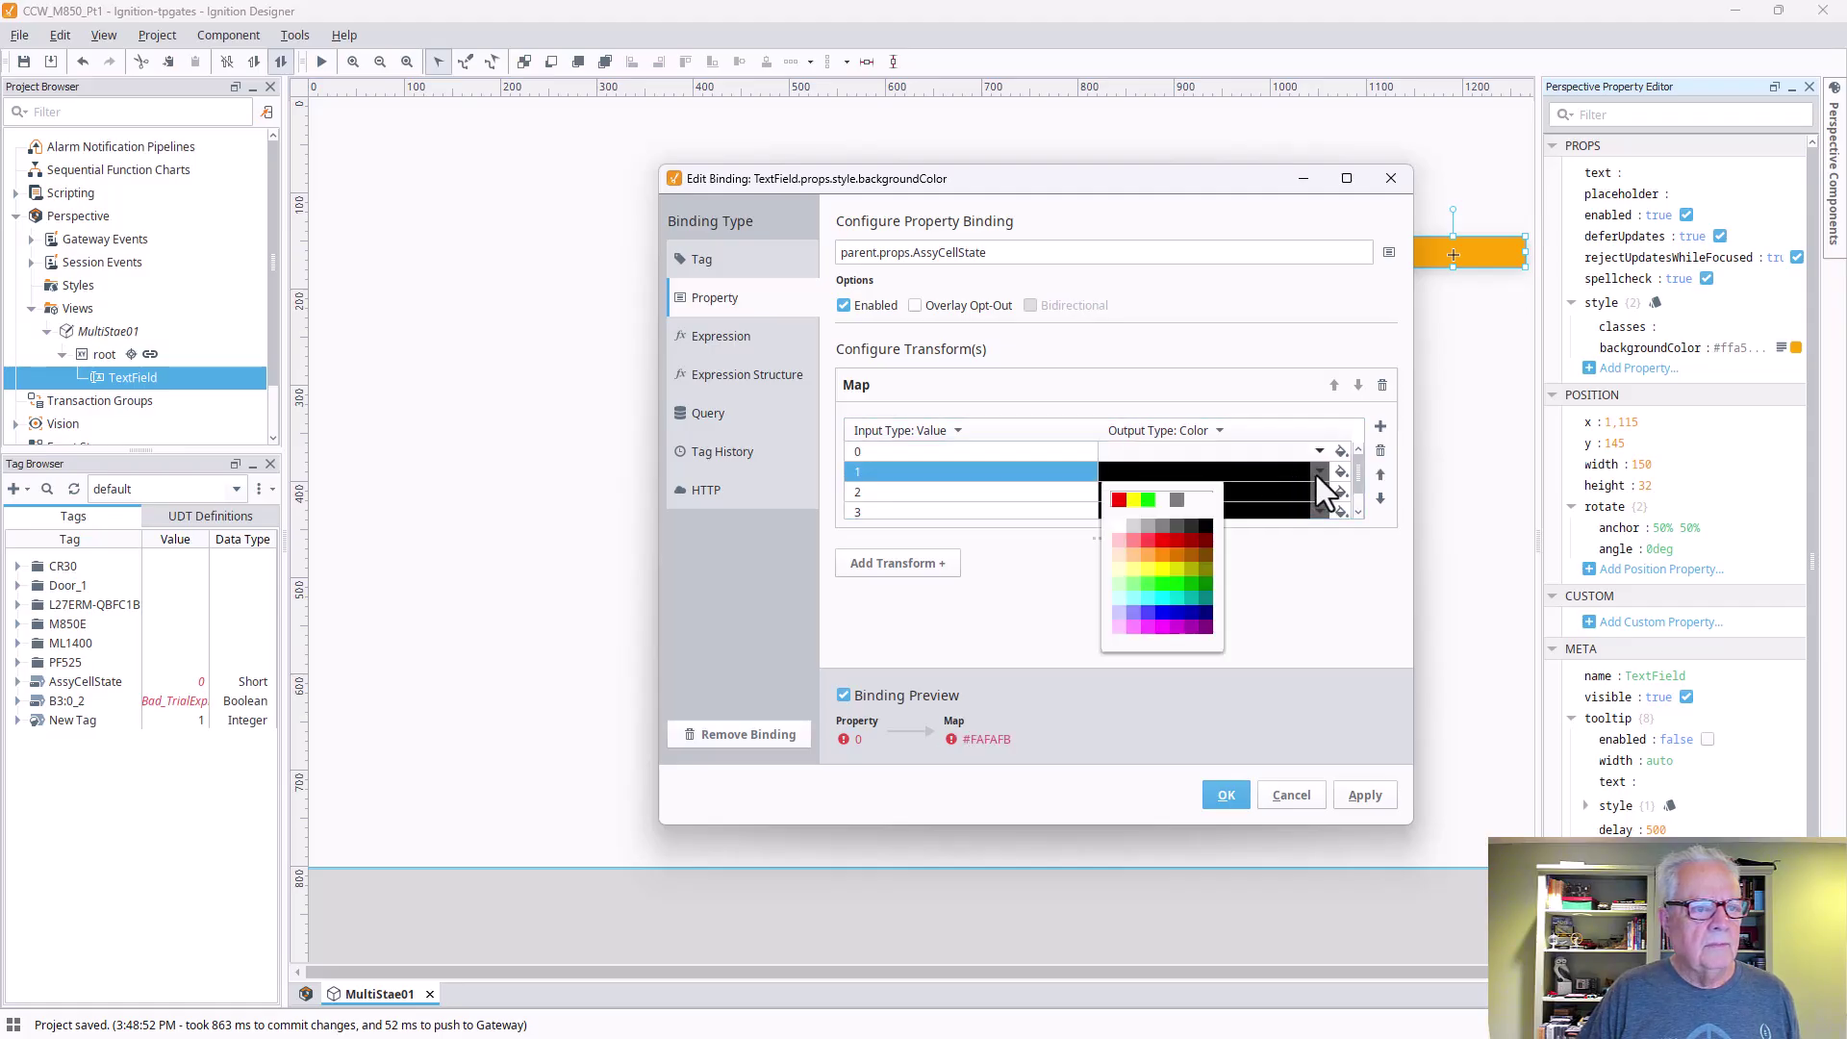
{"action": "left_click", "coordinate": [1148, 500]}
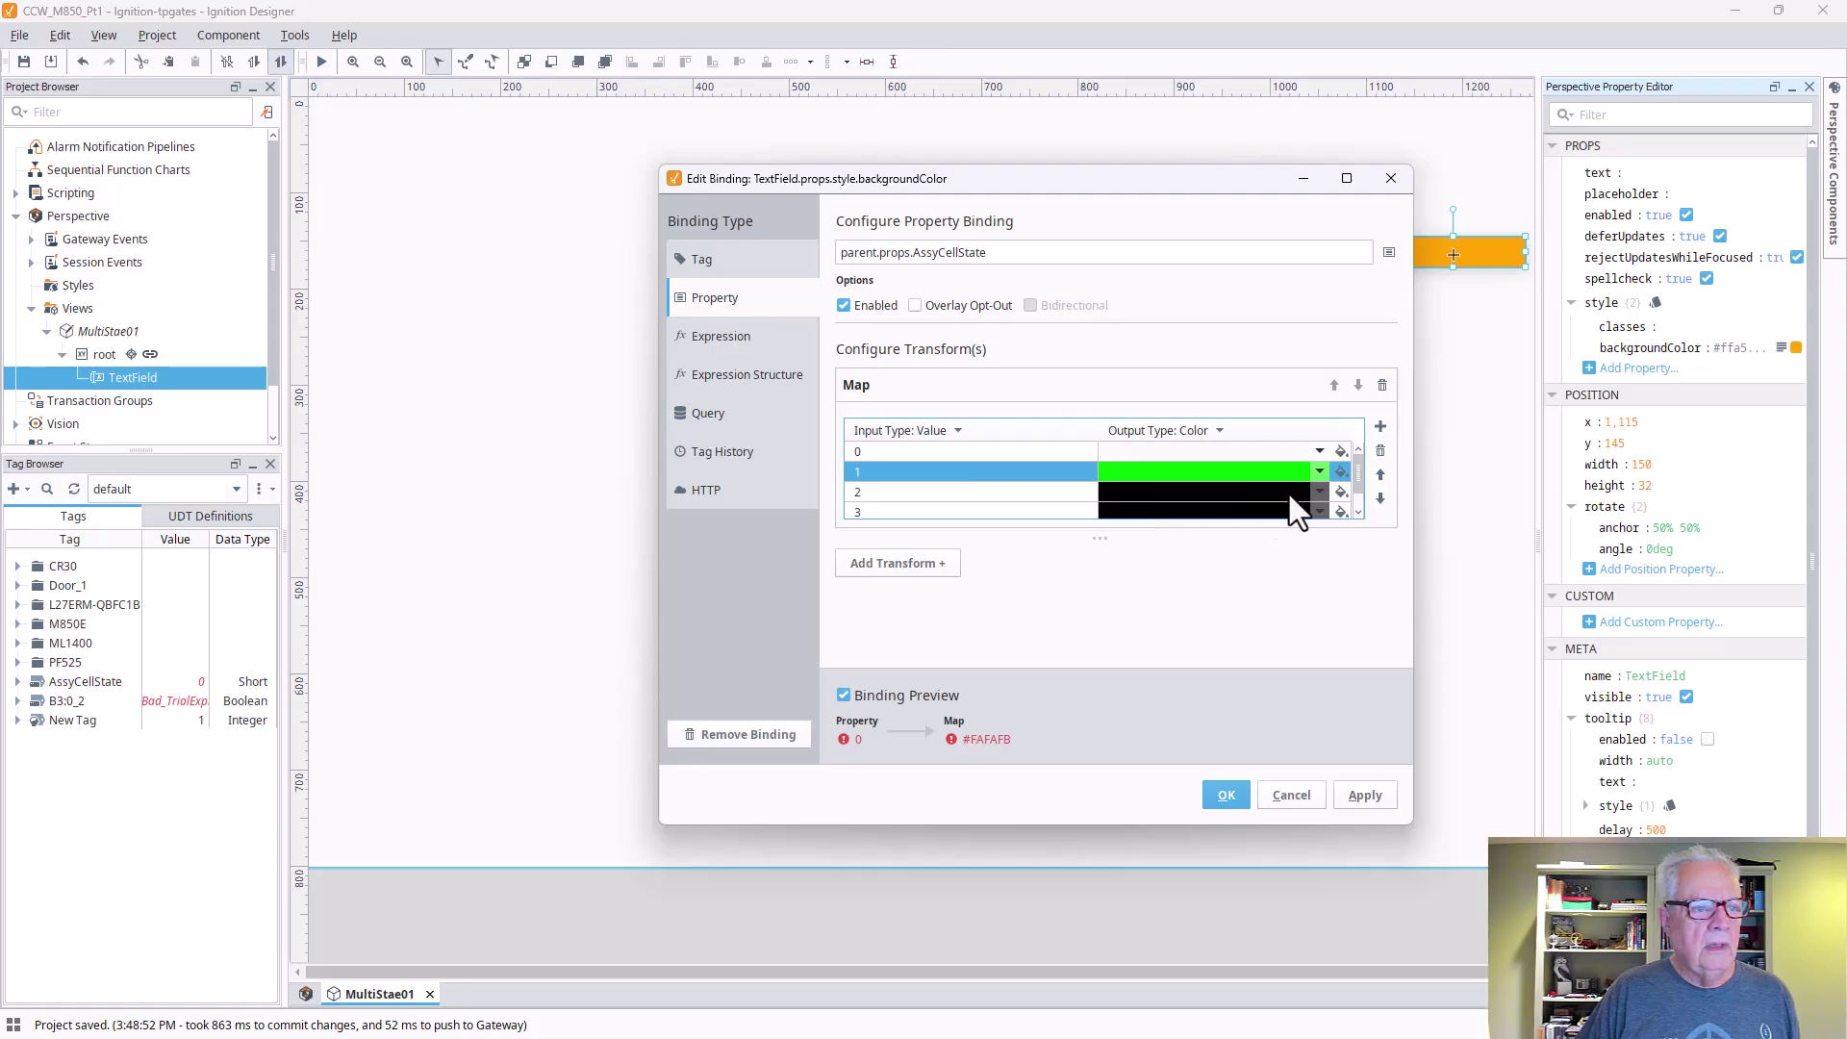
{"action": "left_click", "coordinate": [1320, 493]}
{"action": "left_click", "coordinate": [1134, 520]}
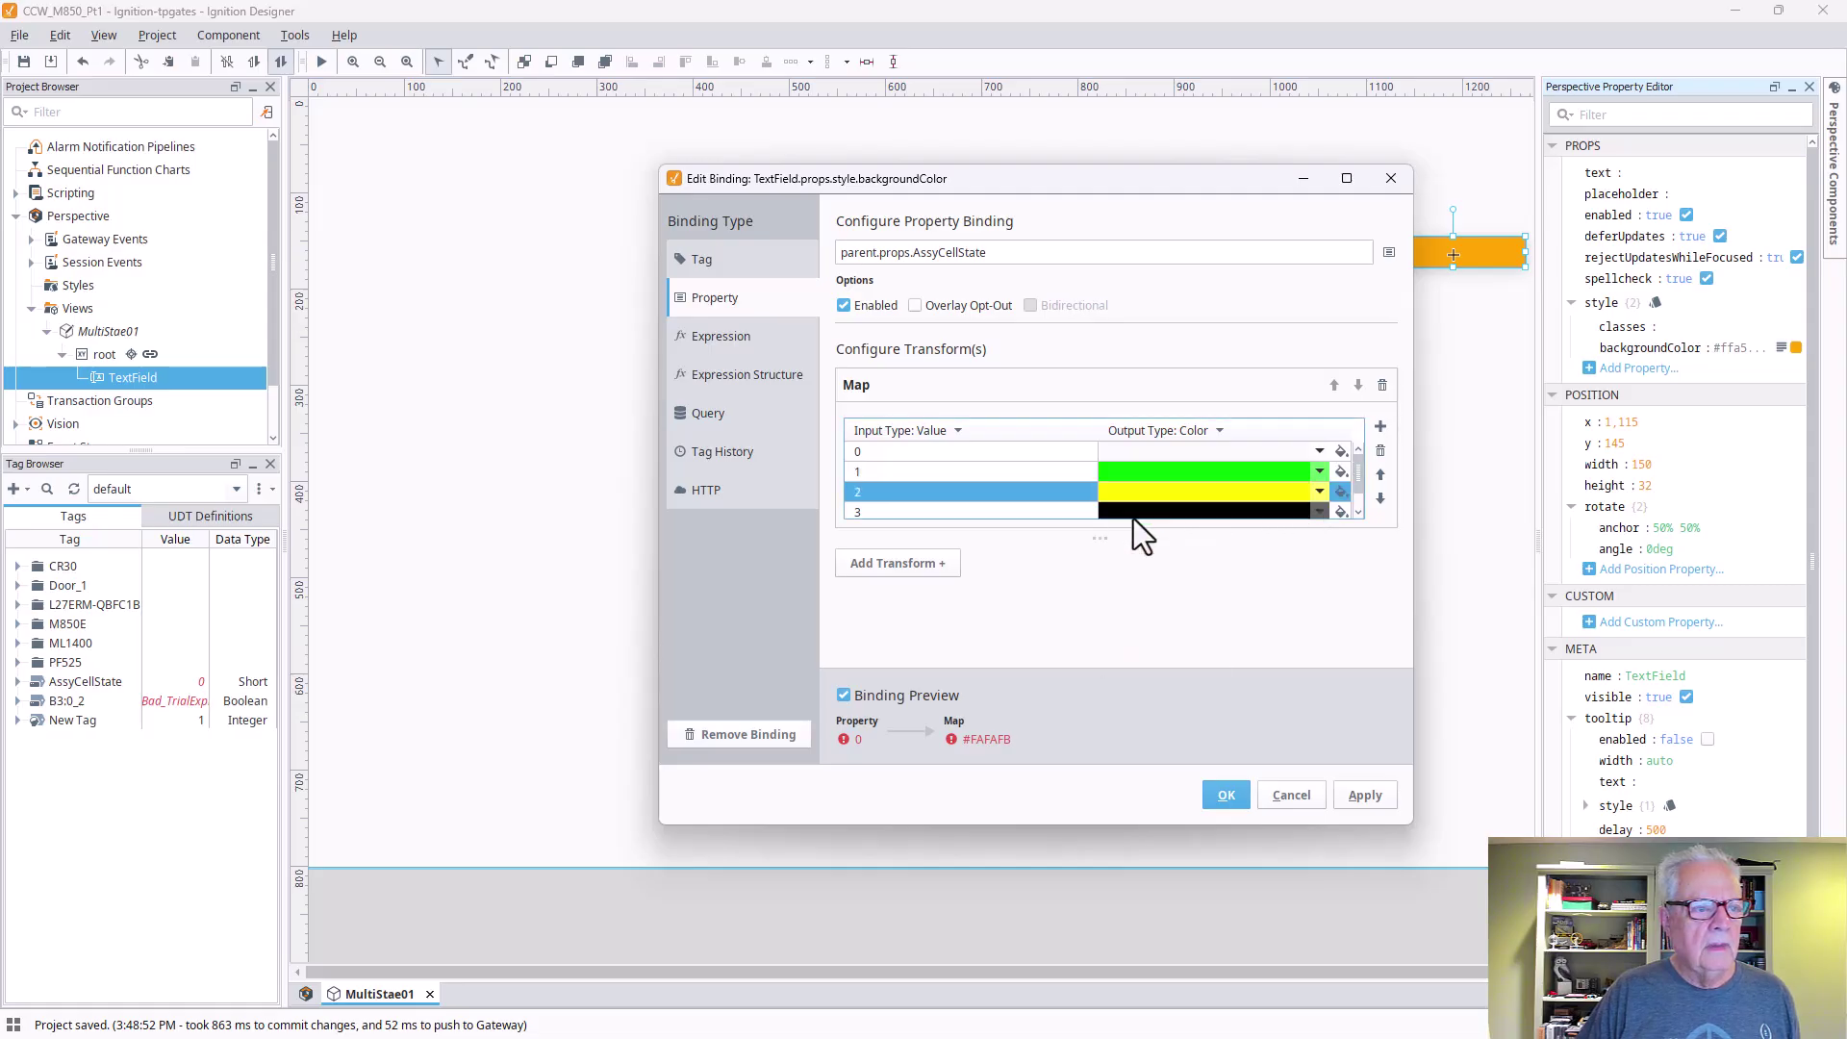
{"action": "left_click", "coordinate": [1320, 511]}
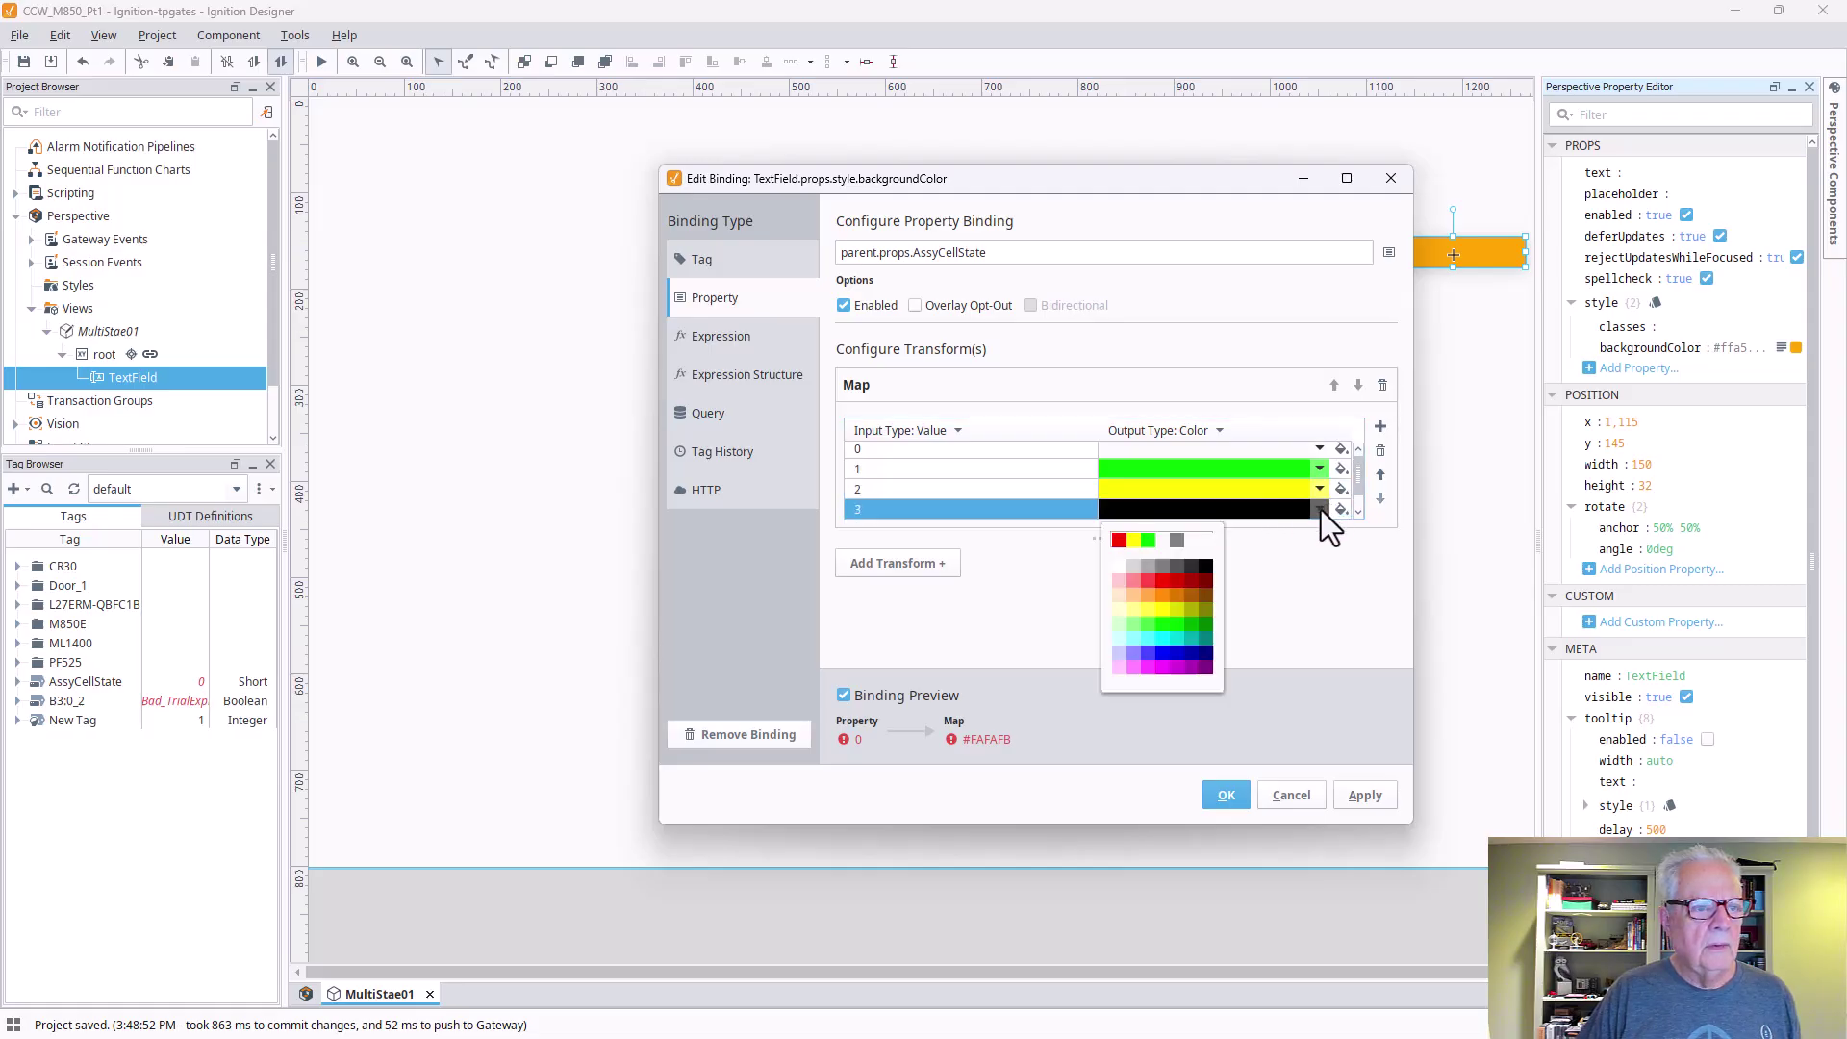
{"action": "left_click", "coordinate": [1122, 540]}
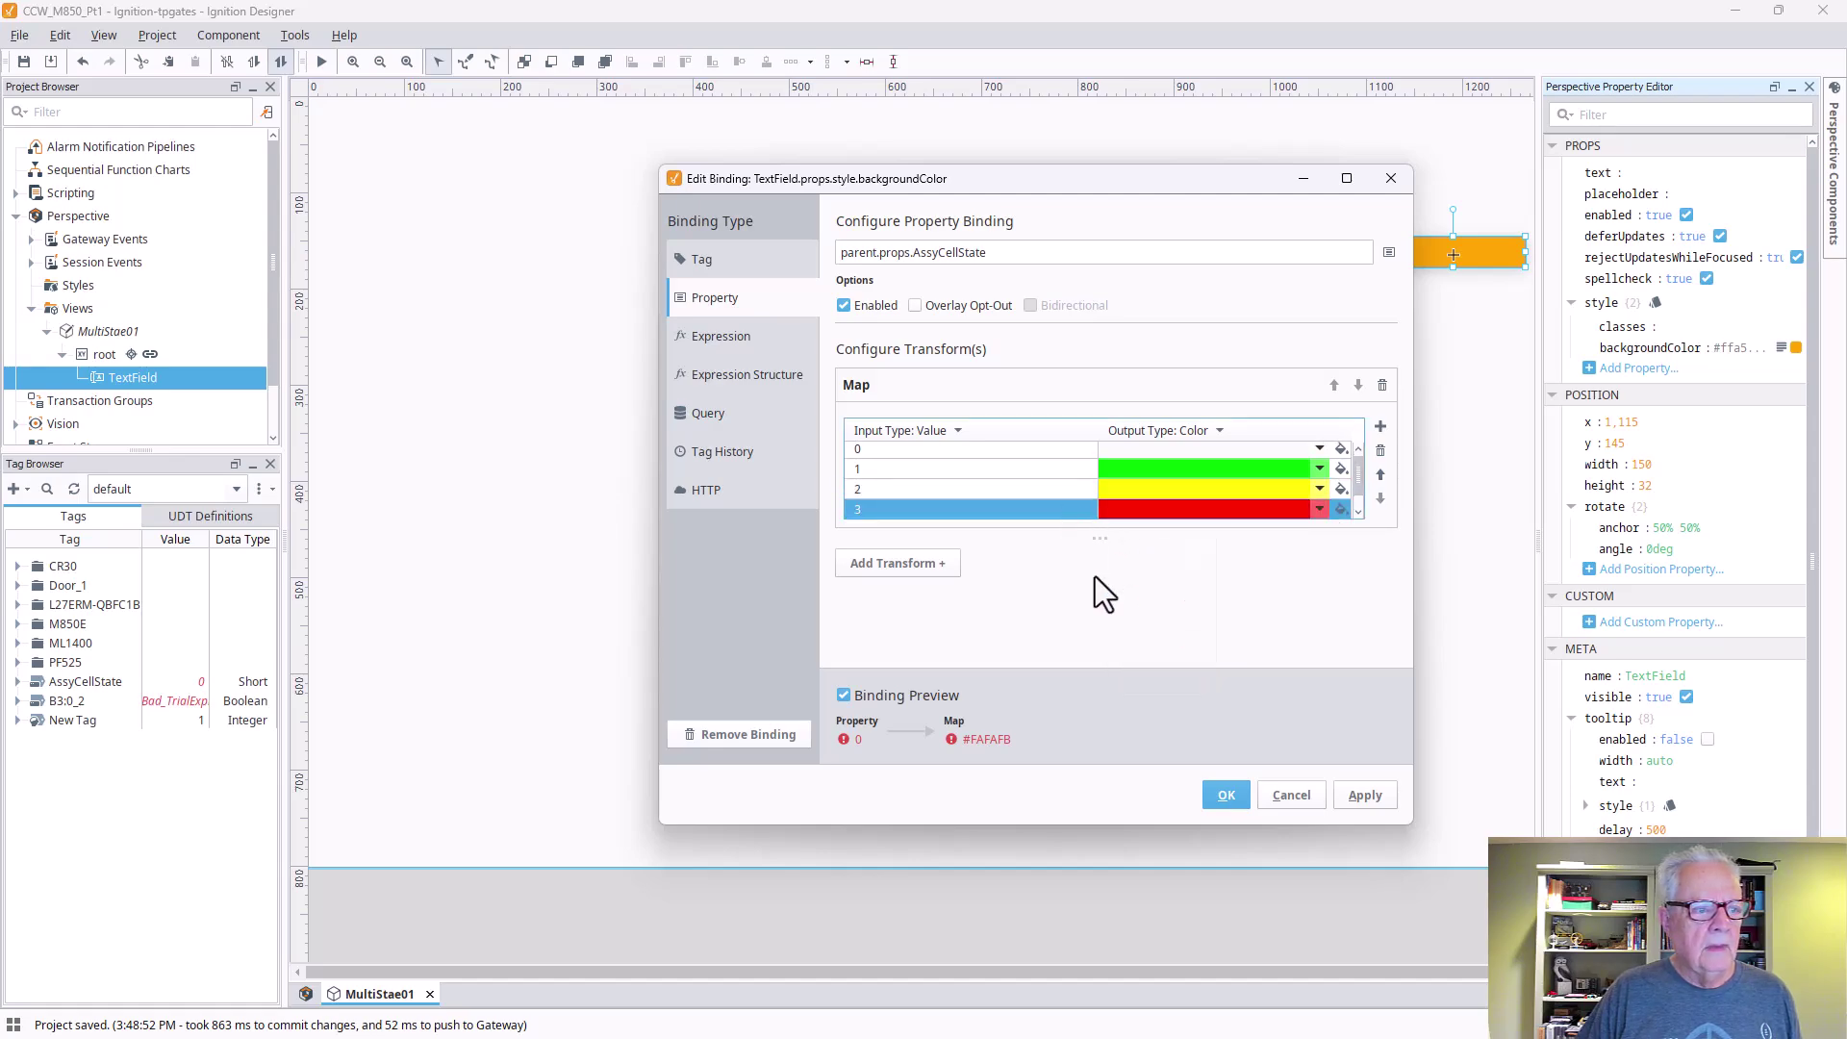
{"action": "left_click", "coordinate": [1363, 801]}
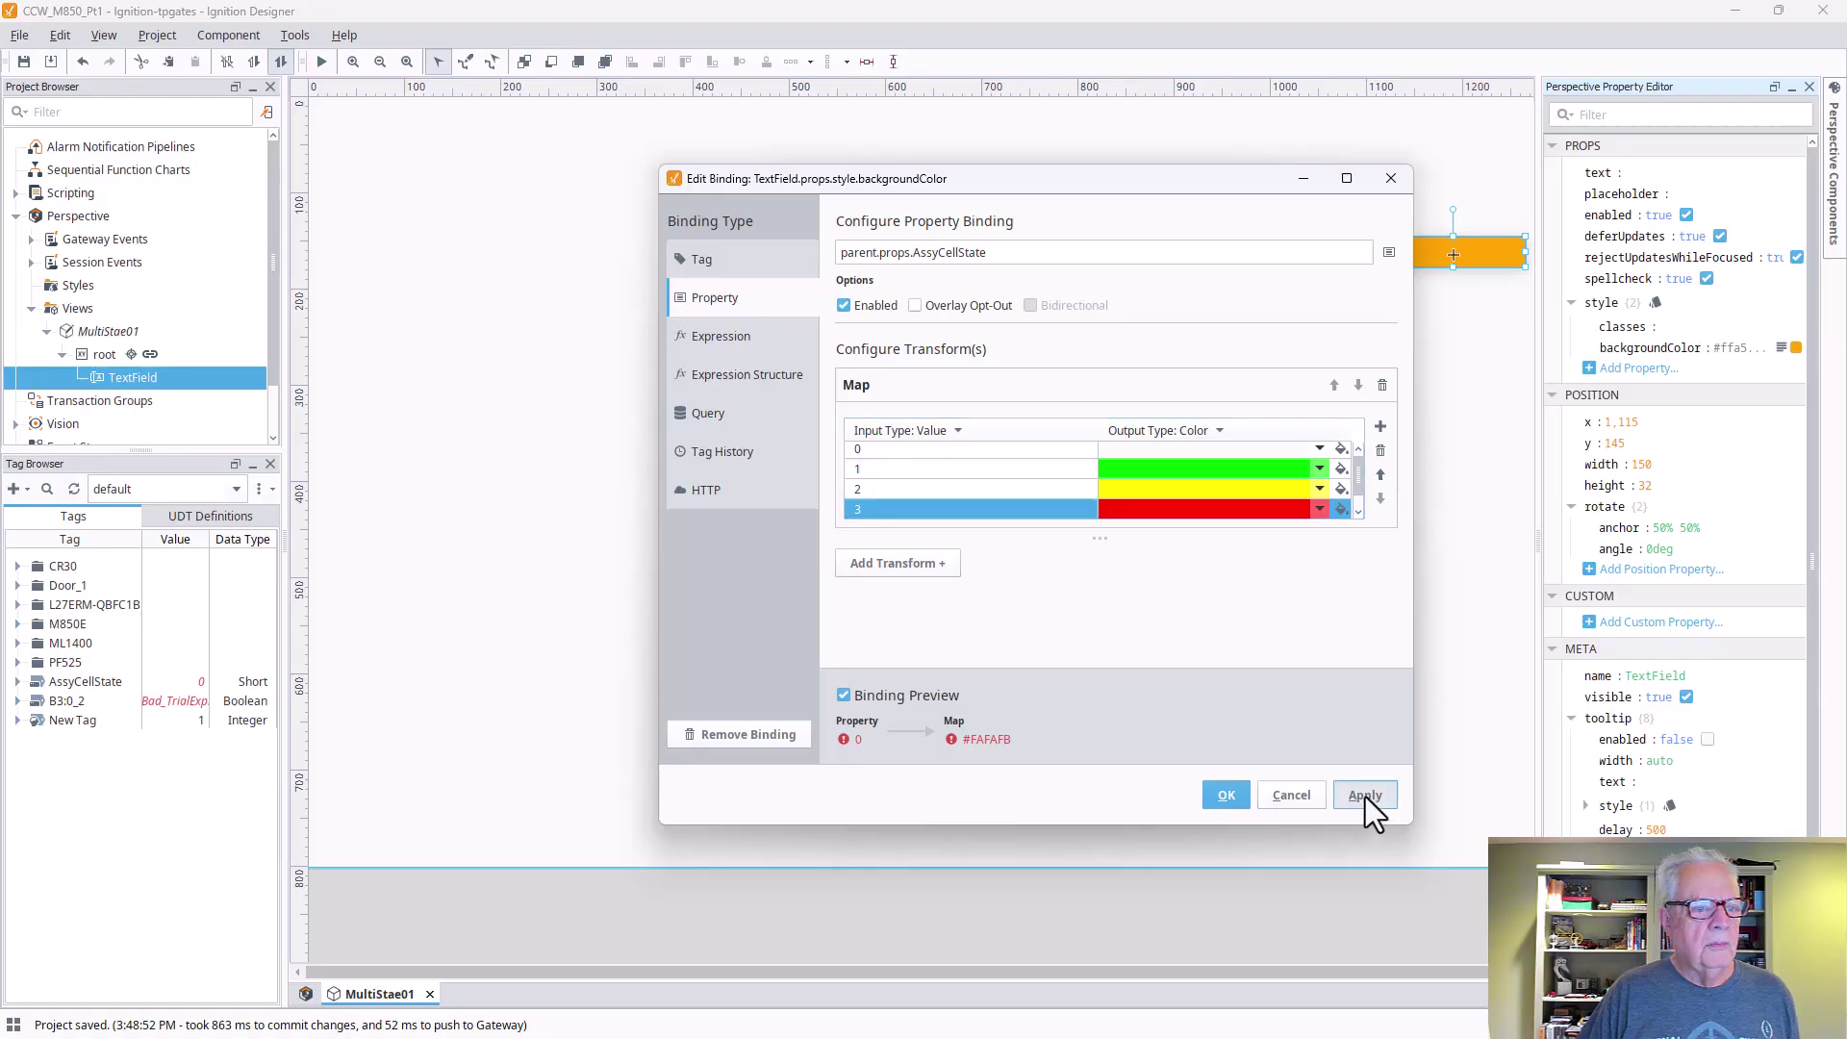
{"action": "left_click", "coordinate": [1244, 790]}
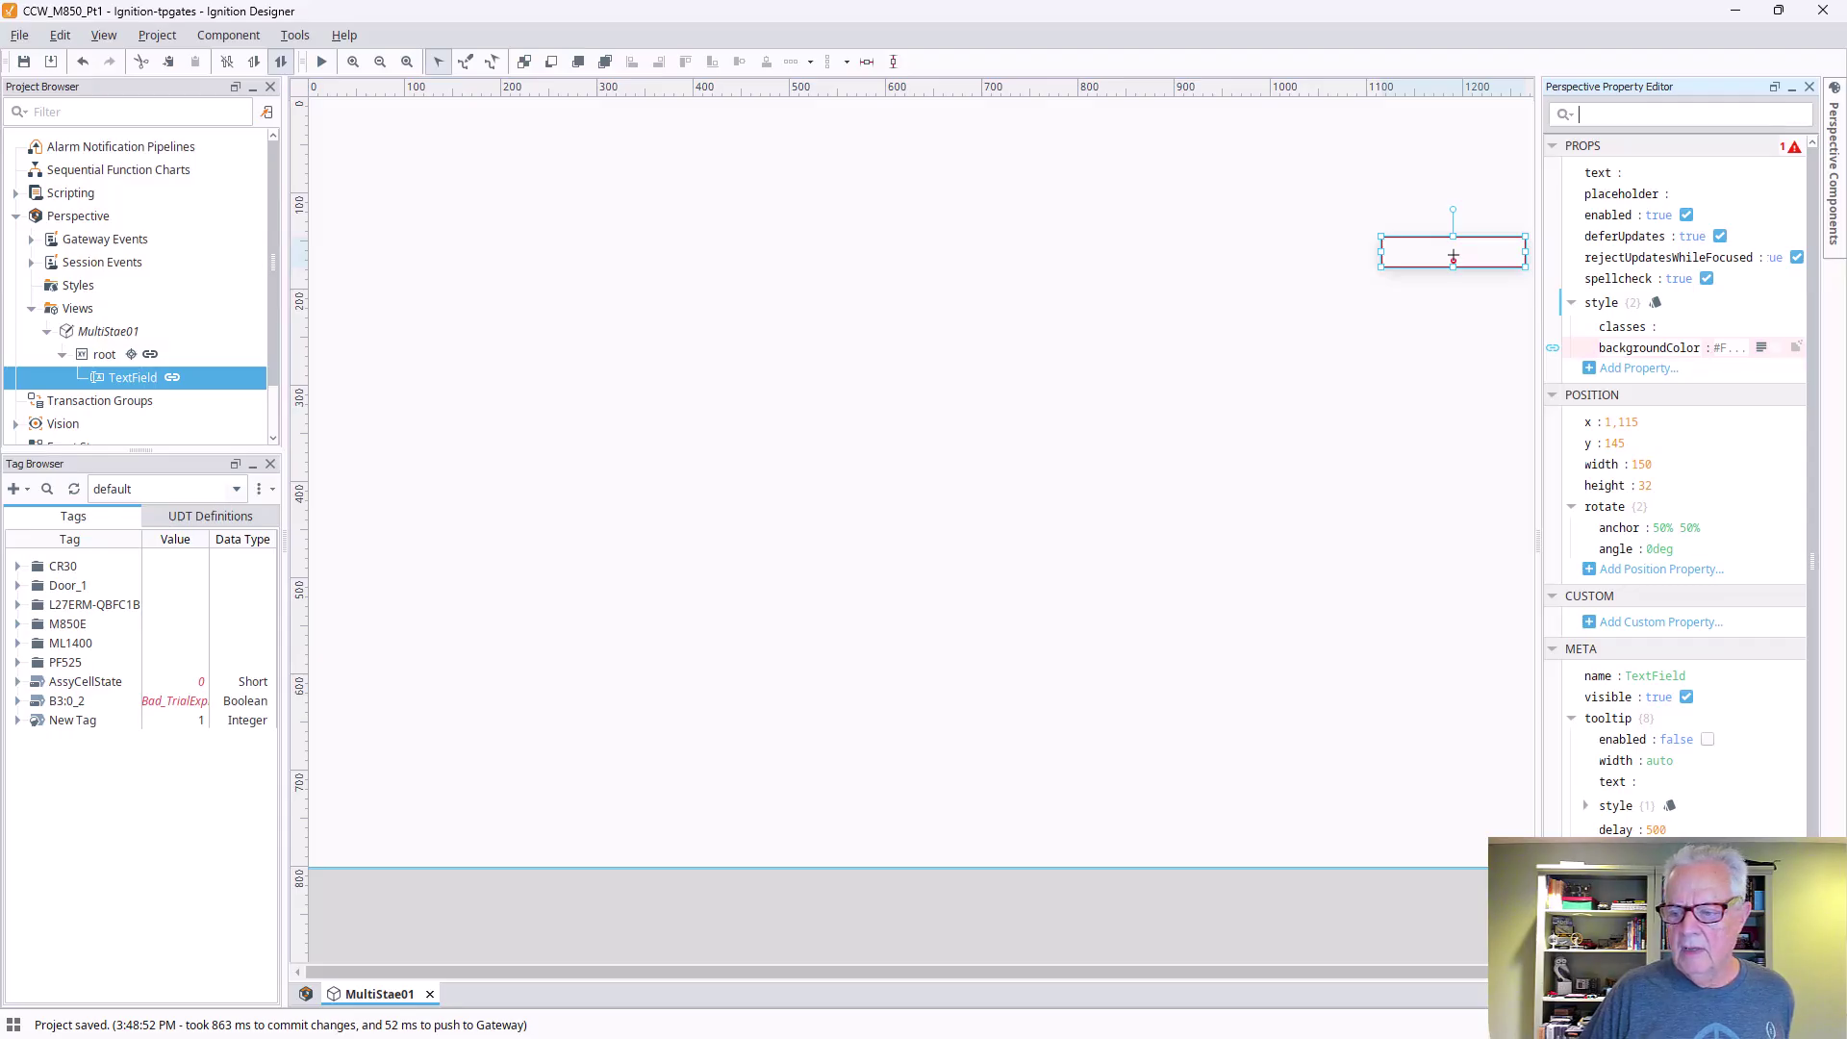
Step: Switch to the Ignition Gateway page in the browser, log in to restart the trial period, and return to the Designer
{"action": "left_click_drag", "start_coordinate": [1846, 134], "coordinate": [1602, 70]}
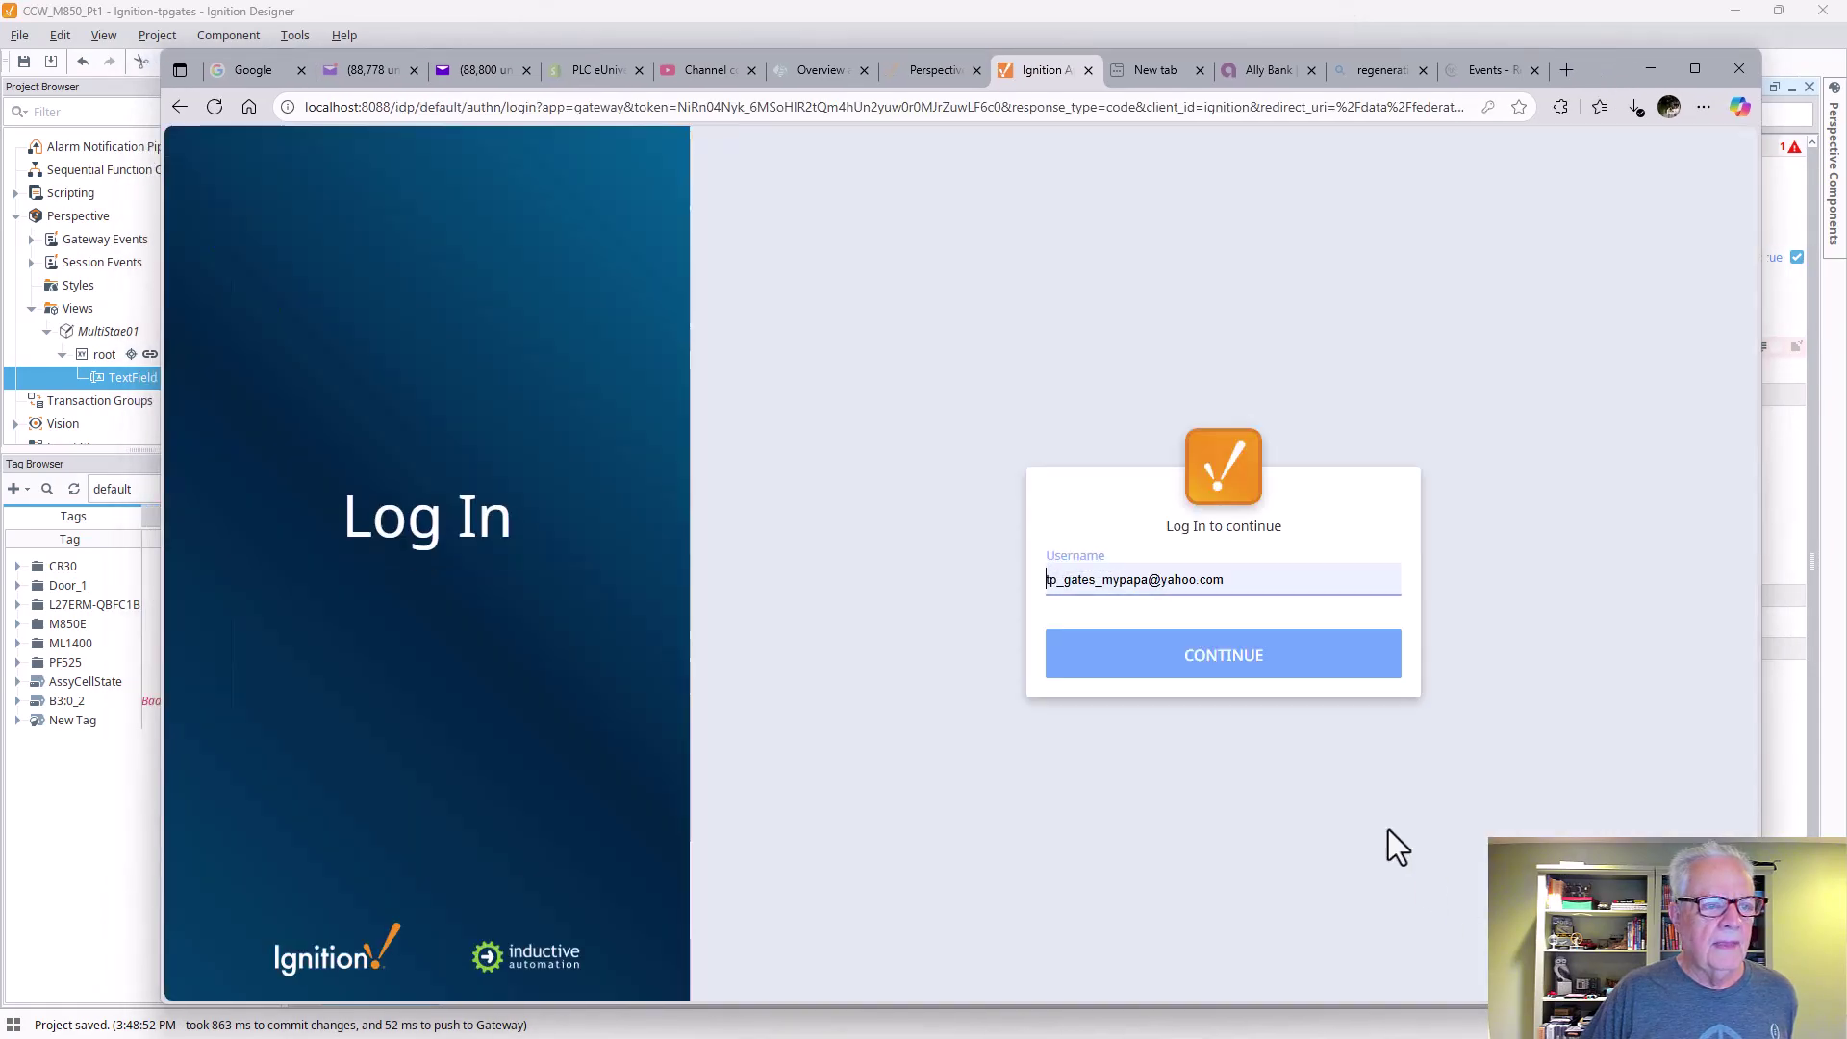
{"action": "left_click", "coordinate": [1262, 664]}
{"action": "left_click", "coordinate": [1270, 676]}
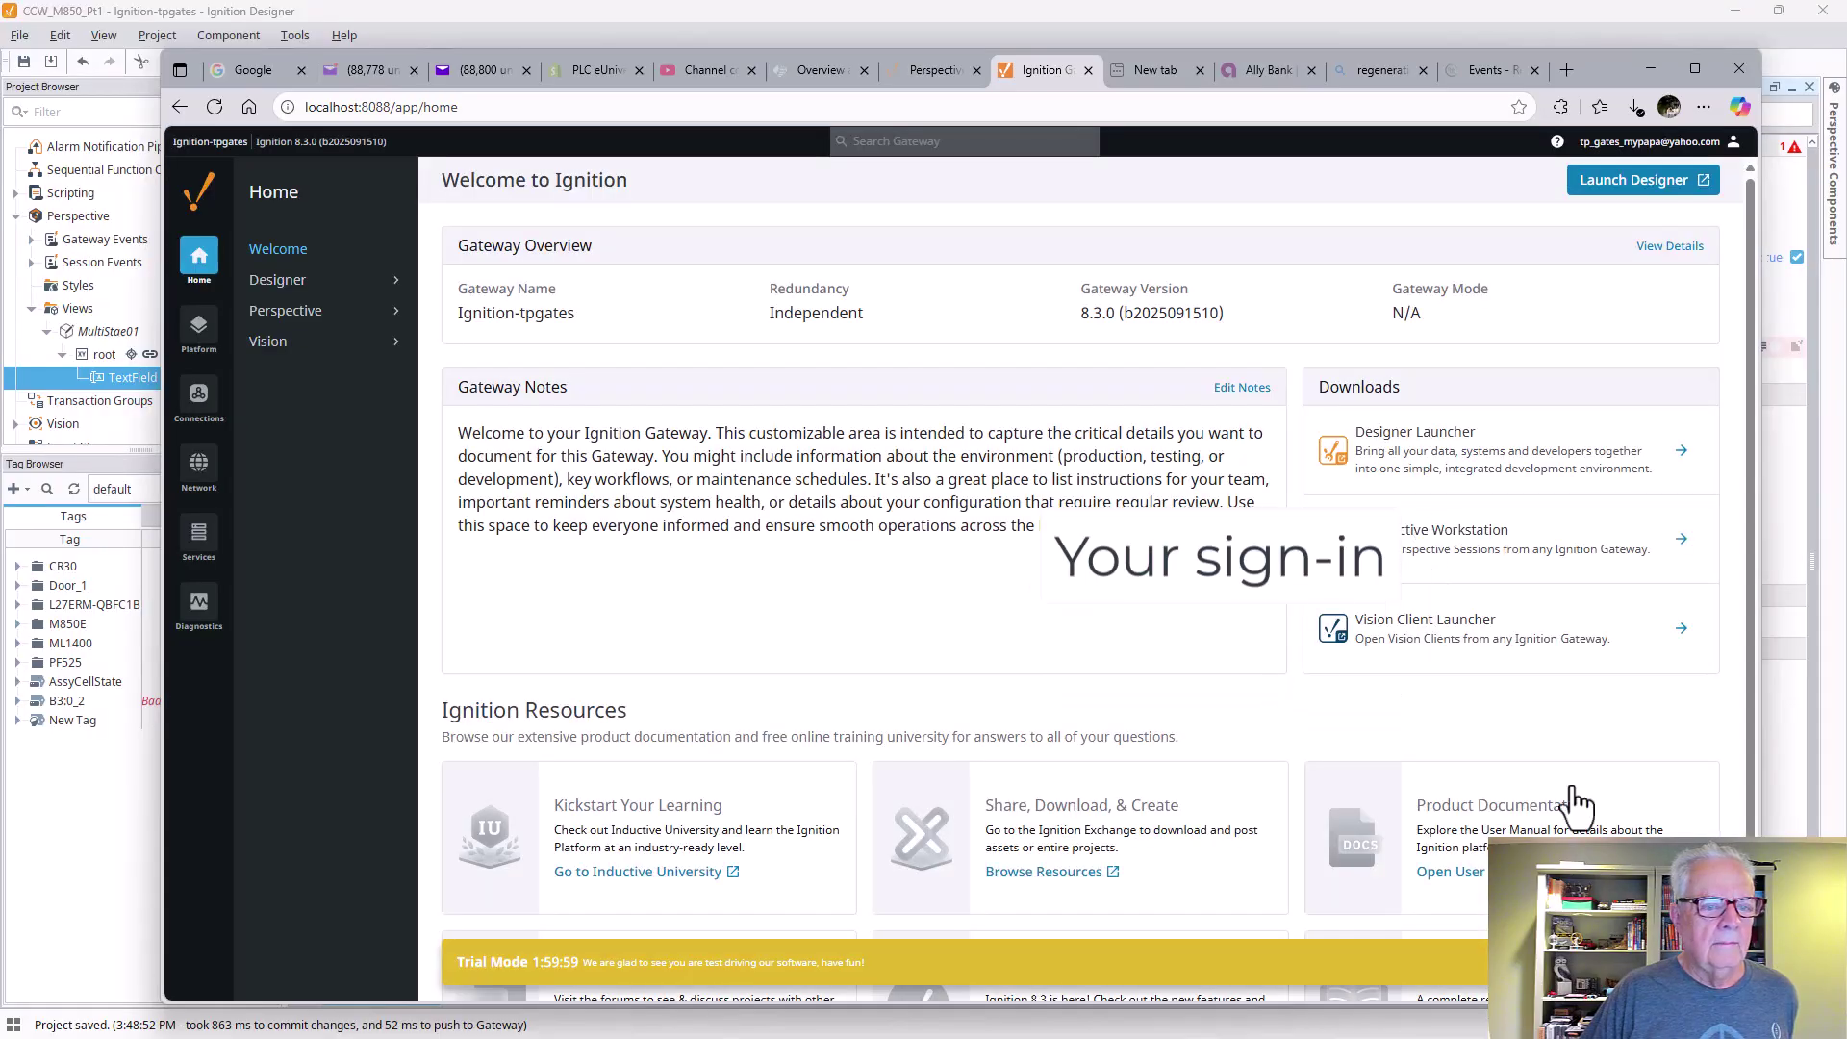
{"action": "left_click", "coordinate": [1651, 69]}
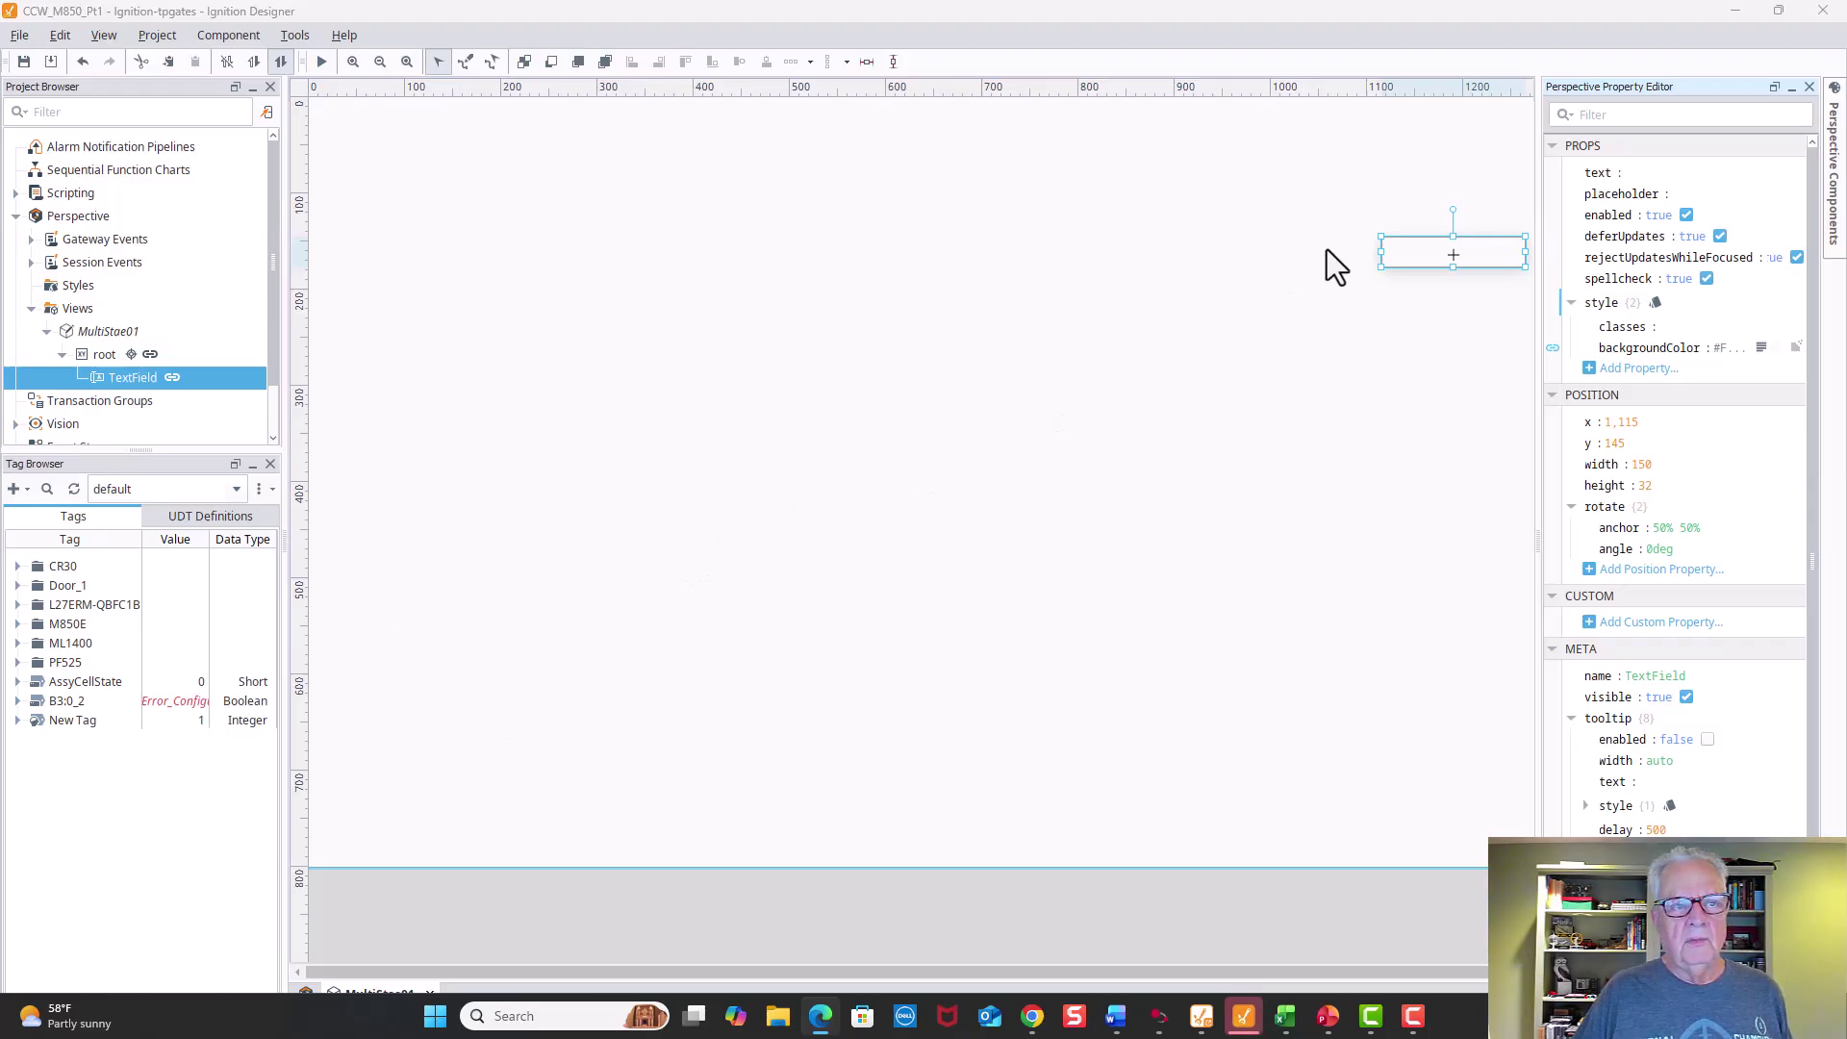
Step: Bind the Text Field's text property to the root container's AssyCellState property with a property binding
{"action": "left_click", "coordinate": [1553, 173]}
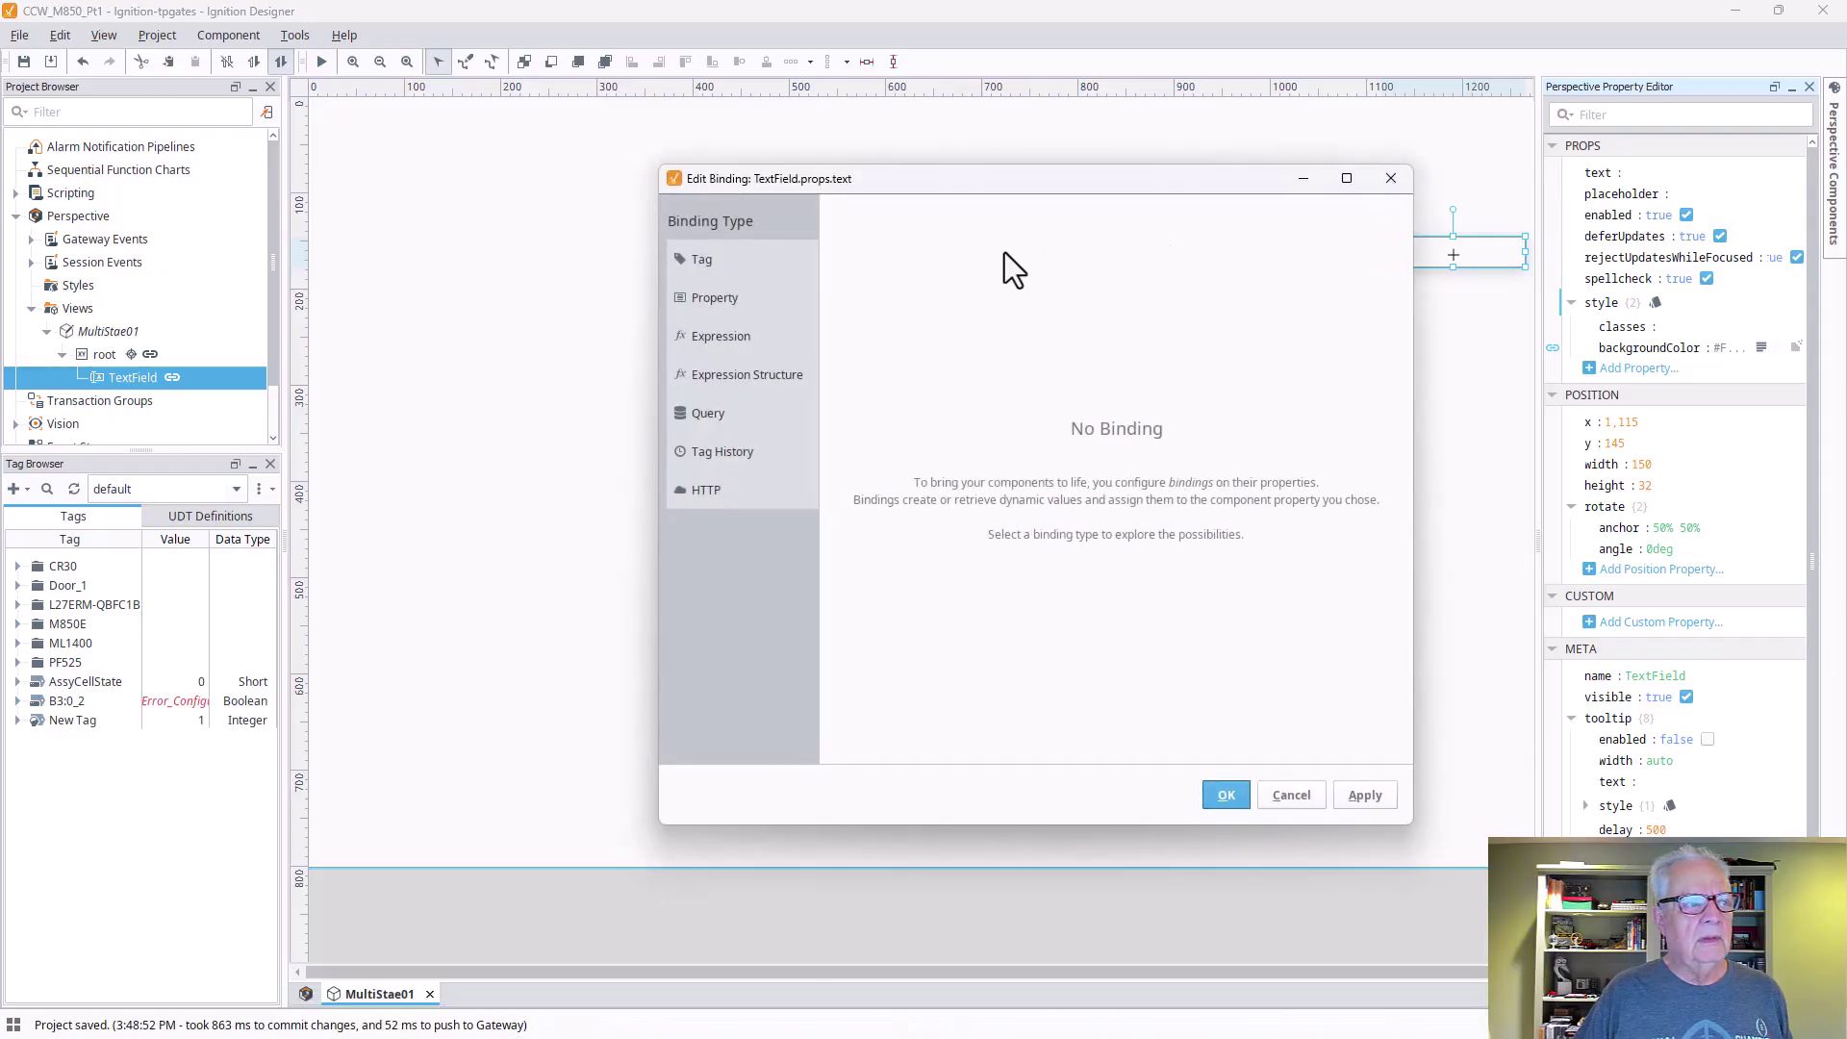
{"action": "left_click", "coordinate": [752, 299]}
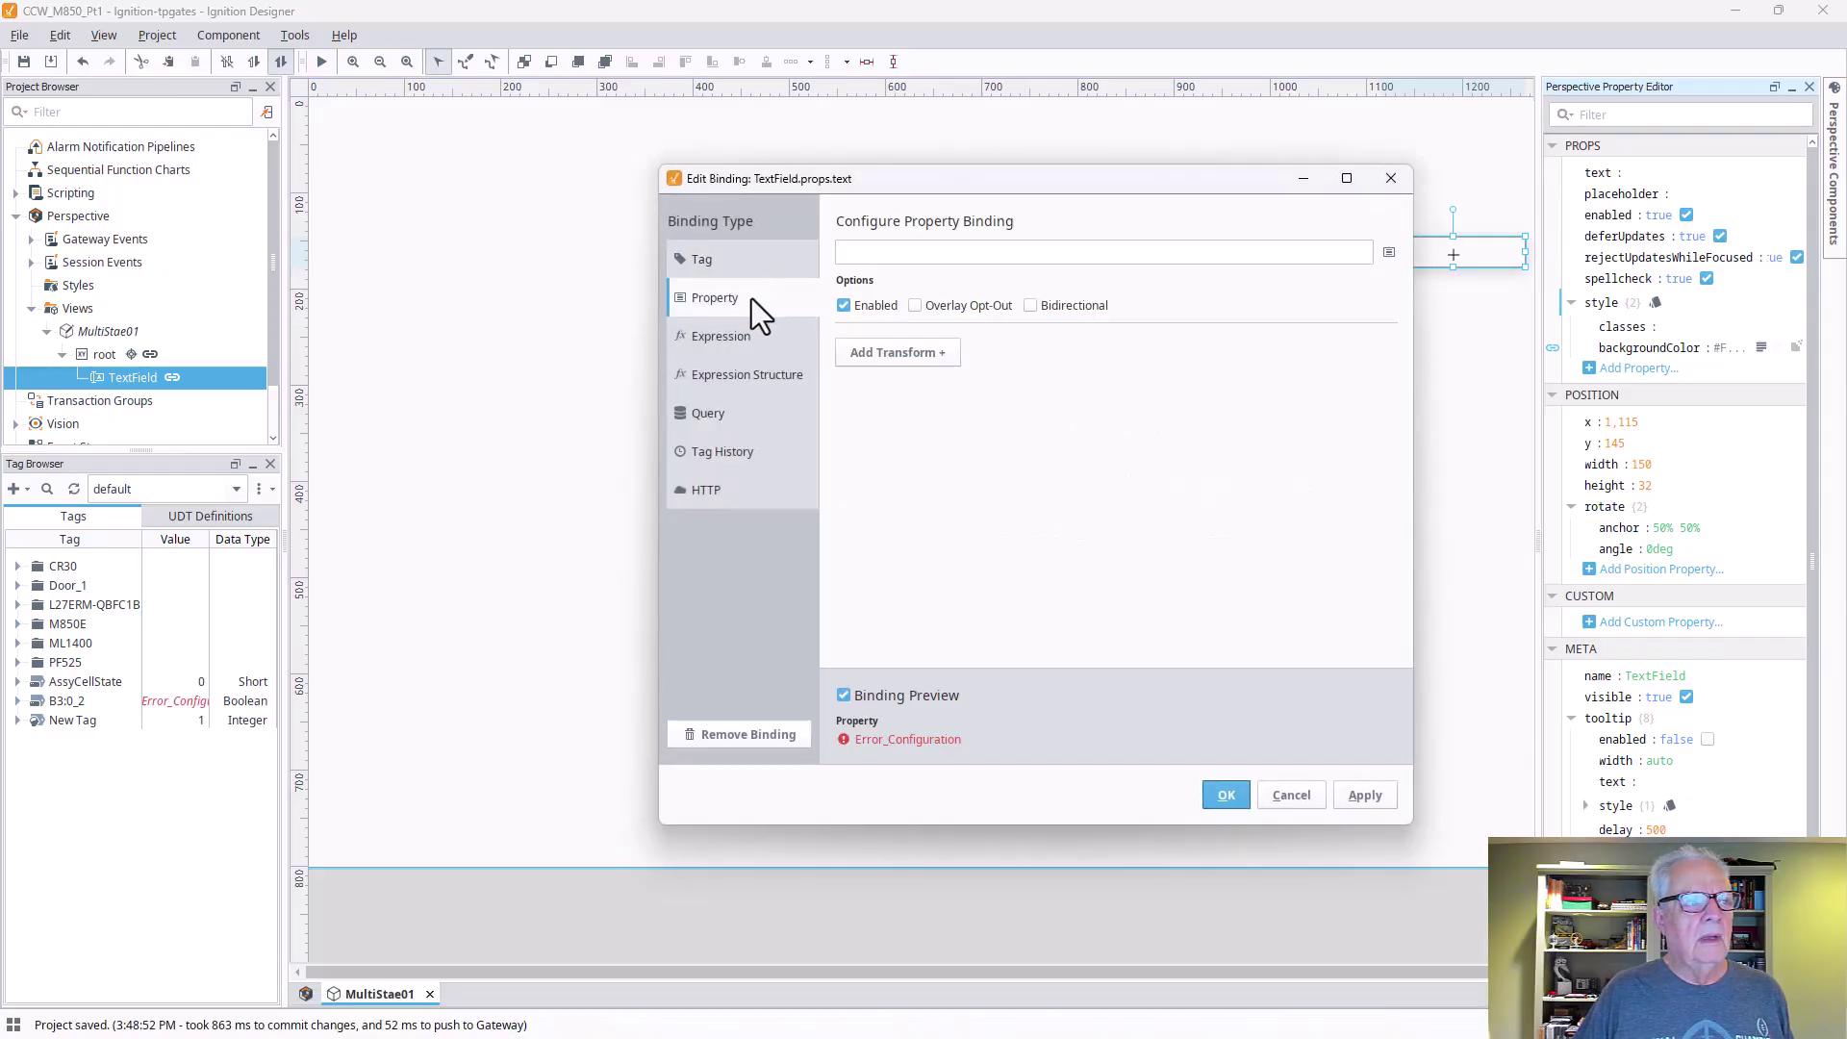
{"action": "left_click", "coordinate": [1390, 253]}
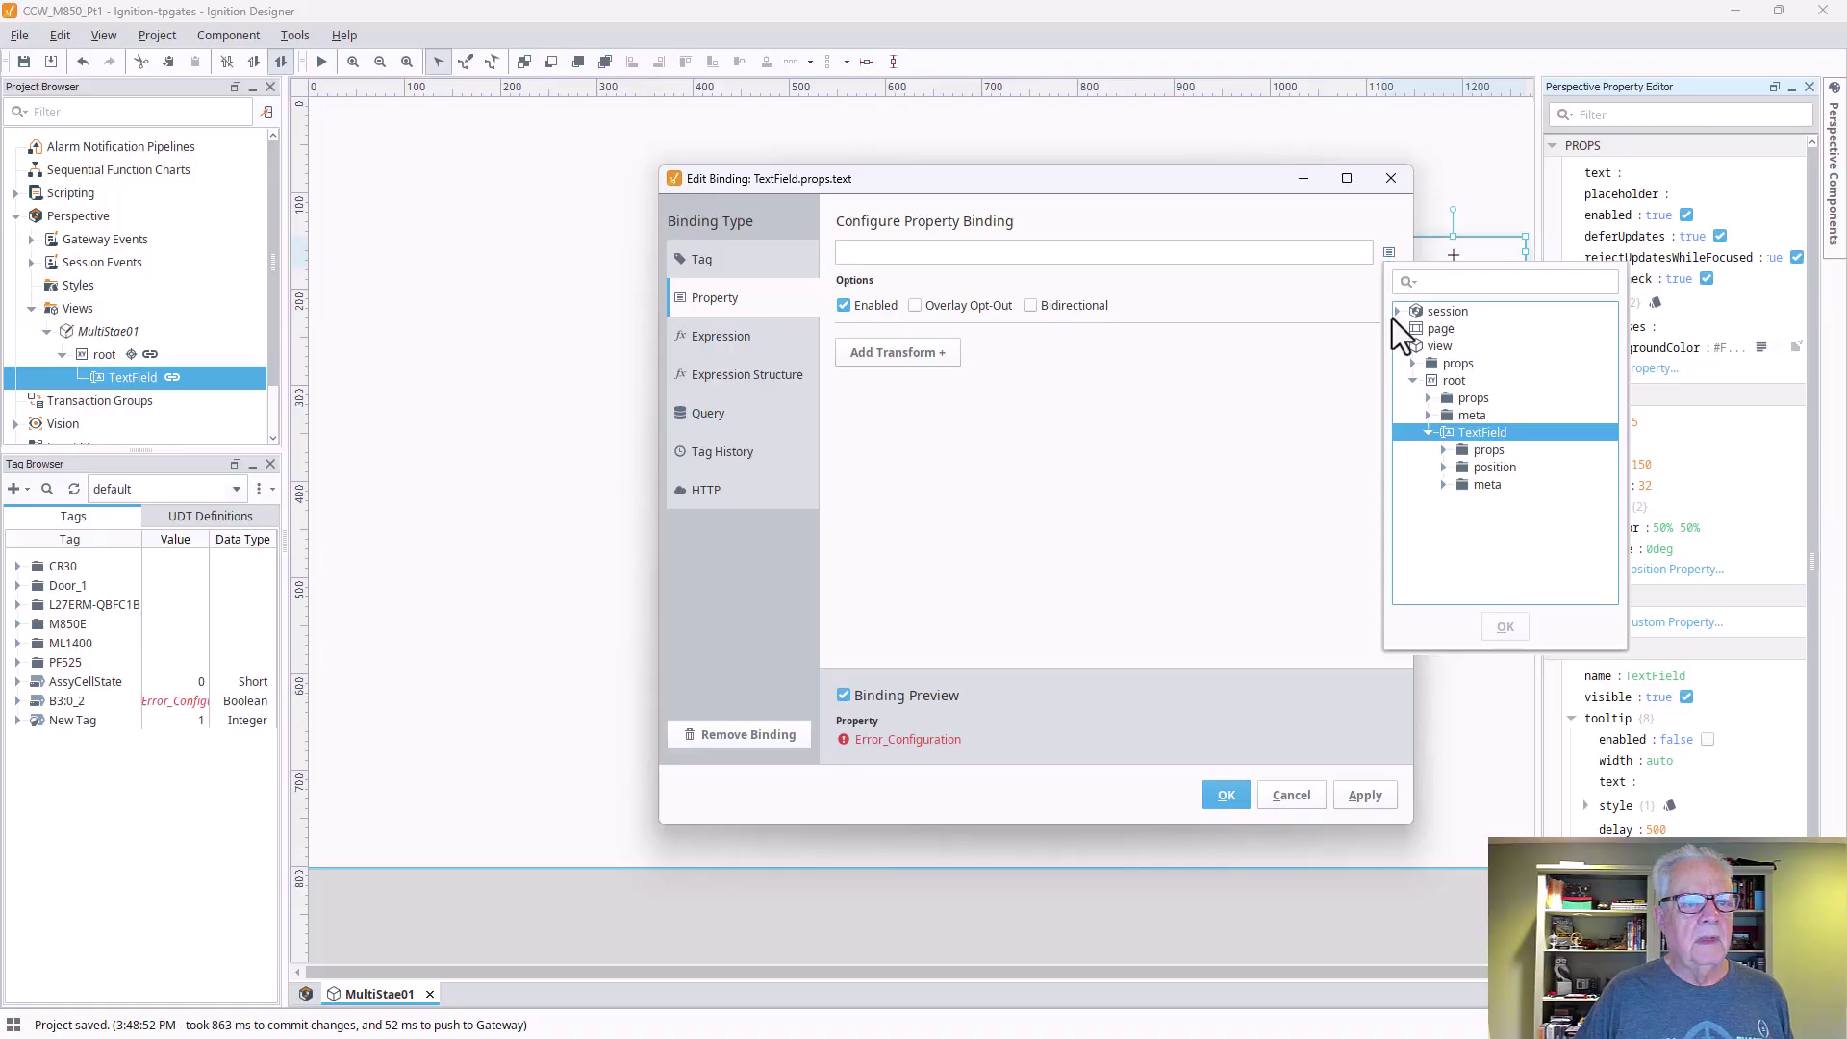
{"action": "left_click", "coordinate": [1428, 398]}
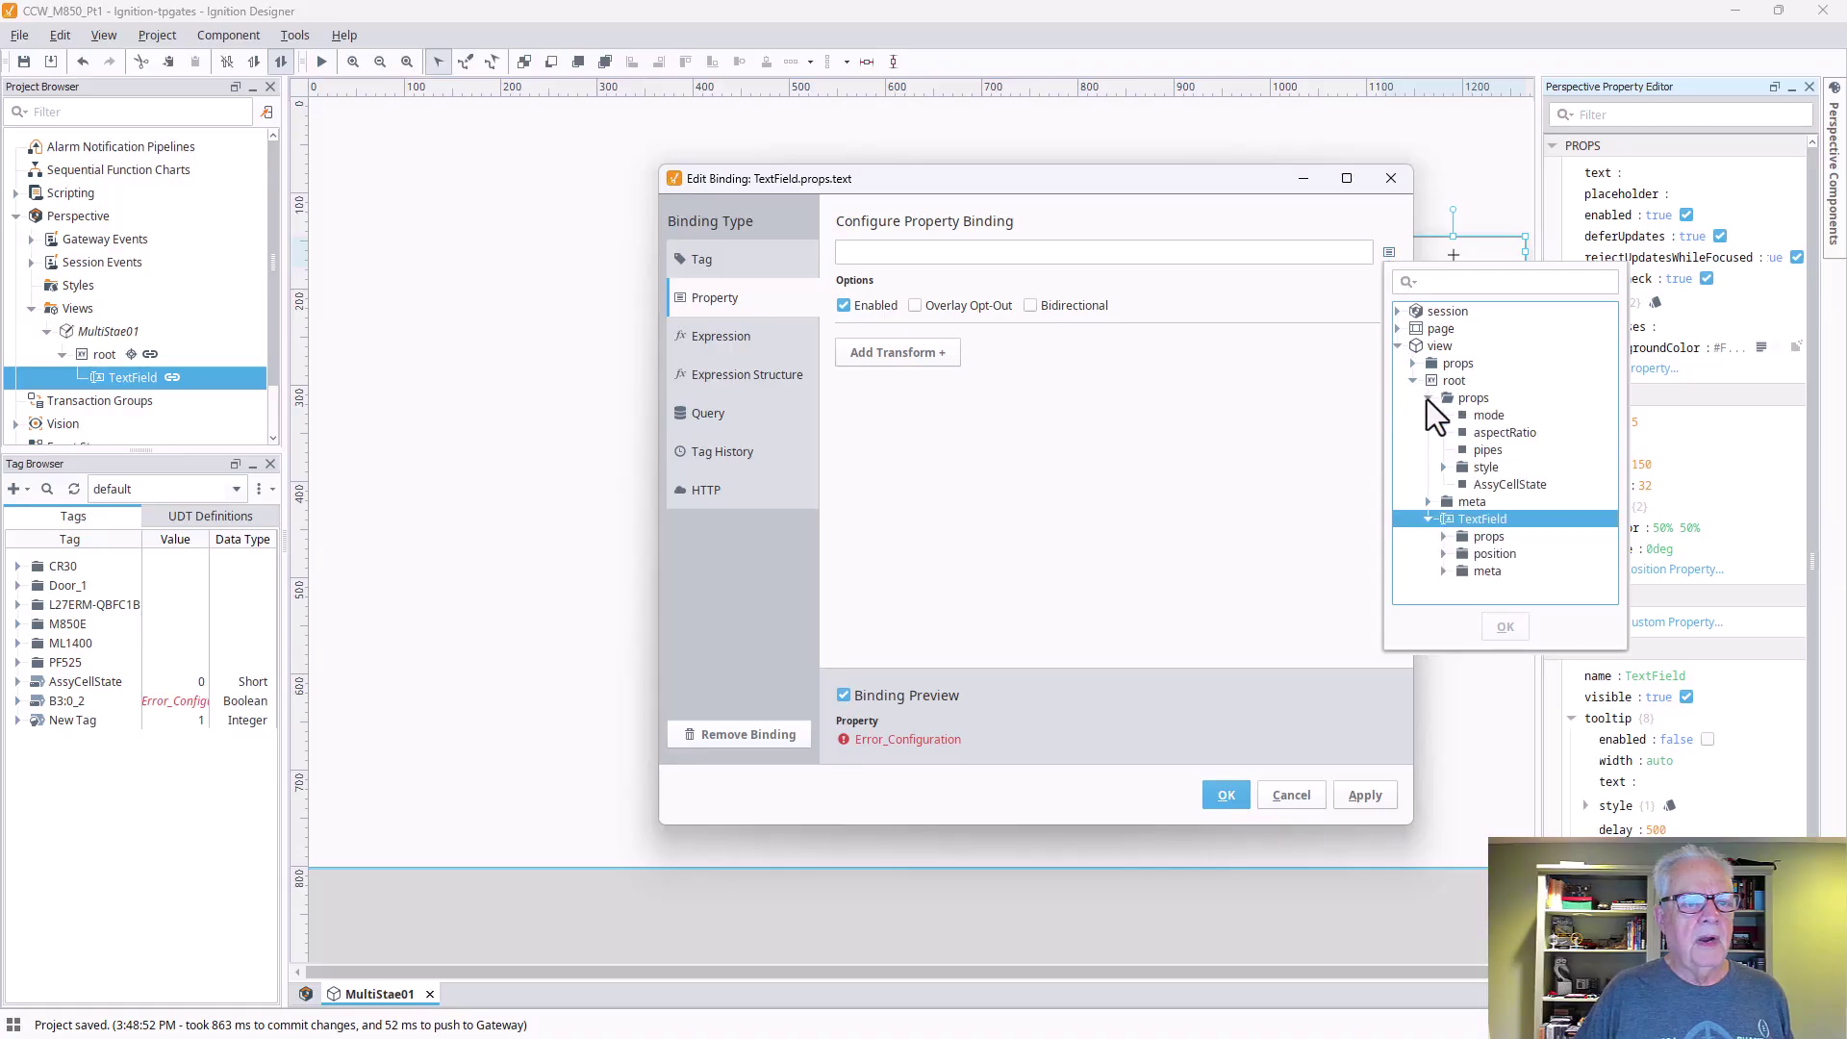
{"action": "left_click", "coordinate": [1479, 489]}
{"action": "left_click", "coordinate": [1504, 627]}
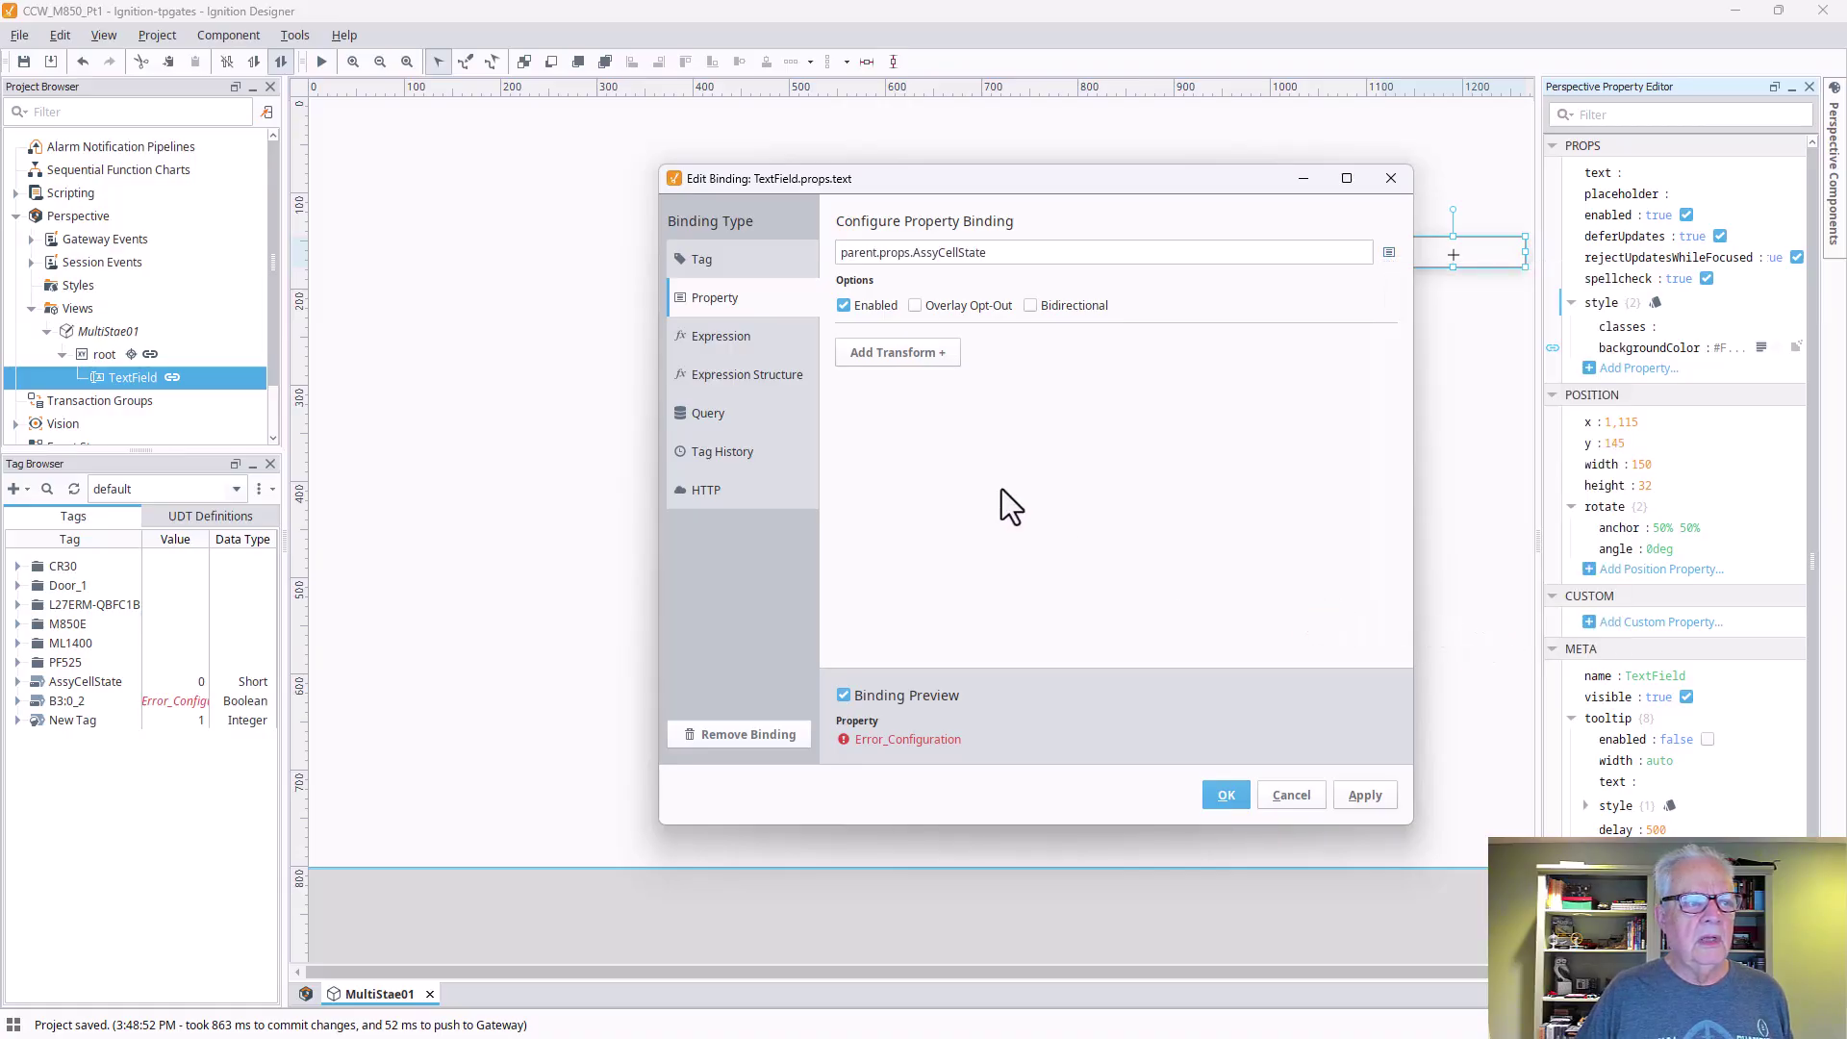
Step: Add a Map transform to the text binding and create four blank mapping rows above the fallback
{"action": "left_click", "coordinate": [915, 361]}
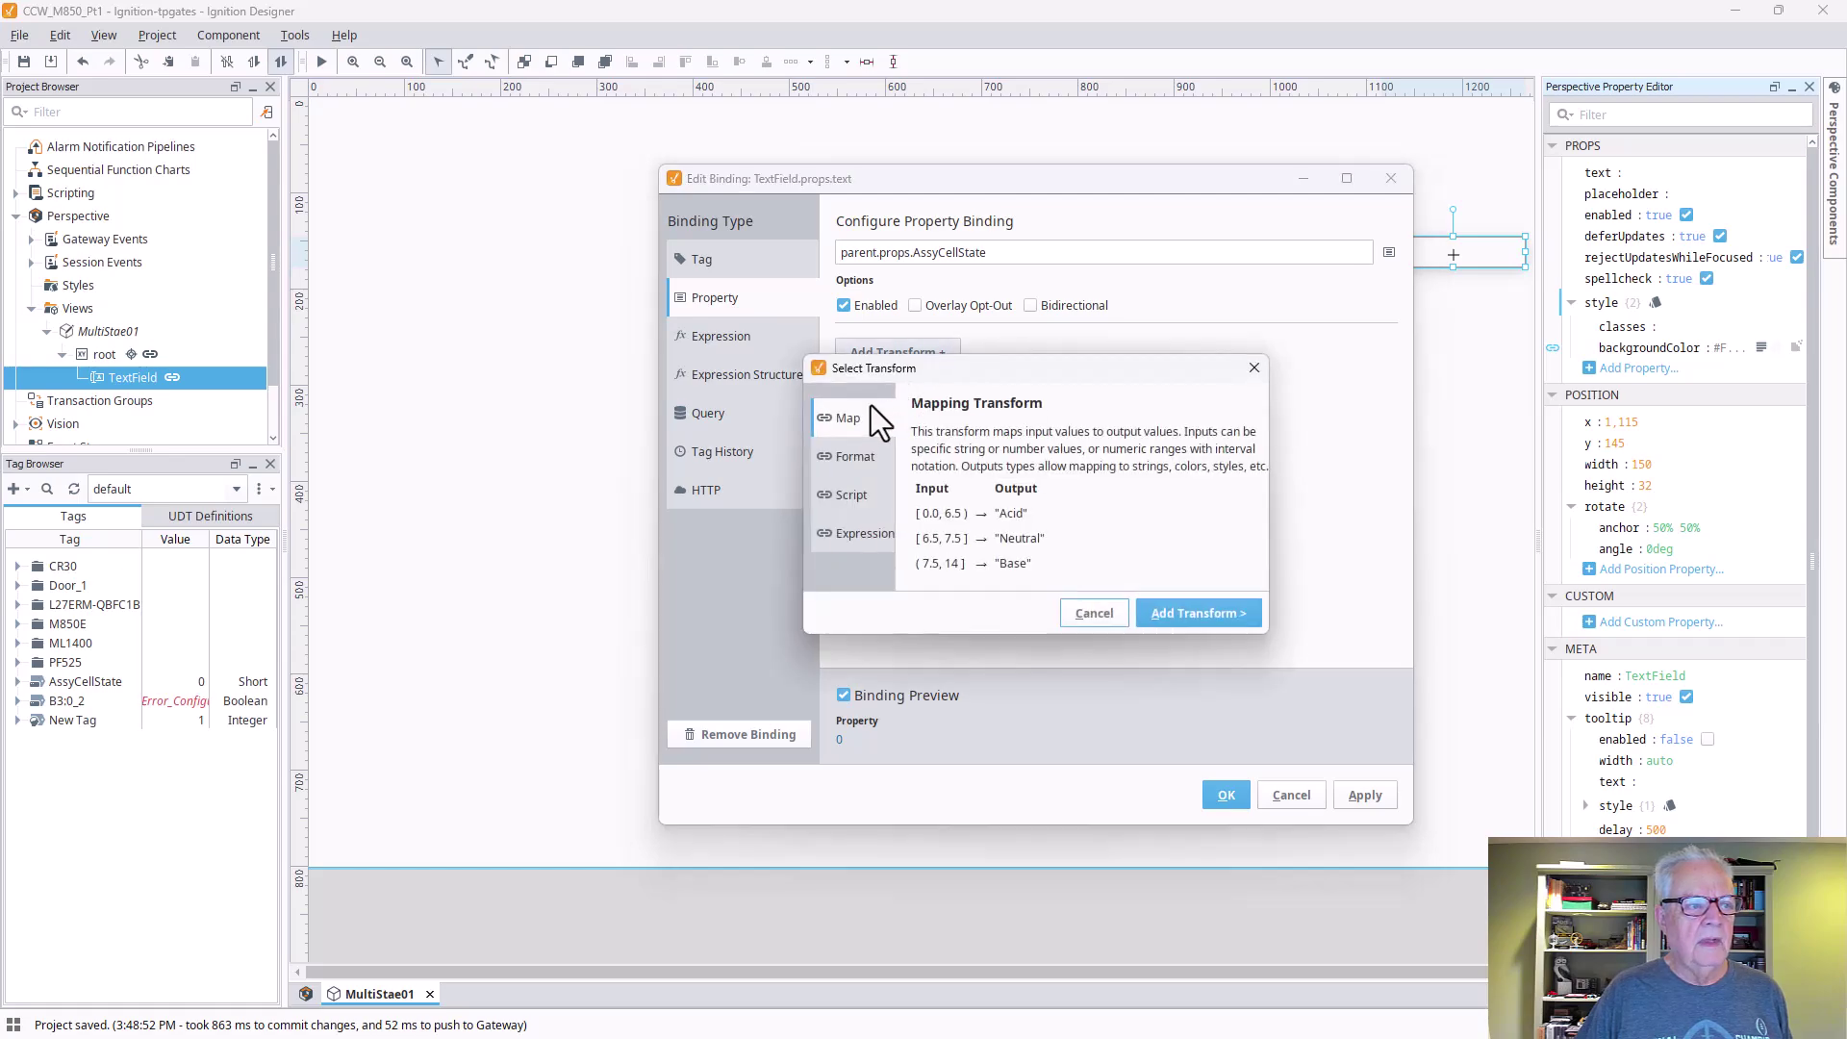
{"action": "left_click", "coordinate": [1203, 612]}
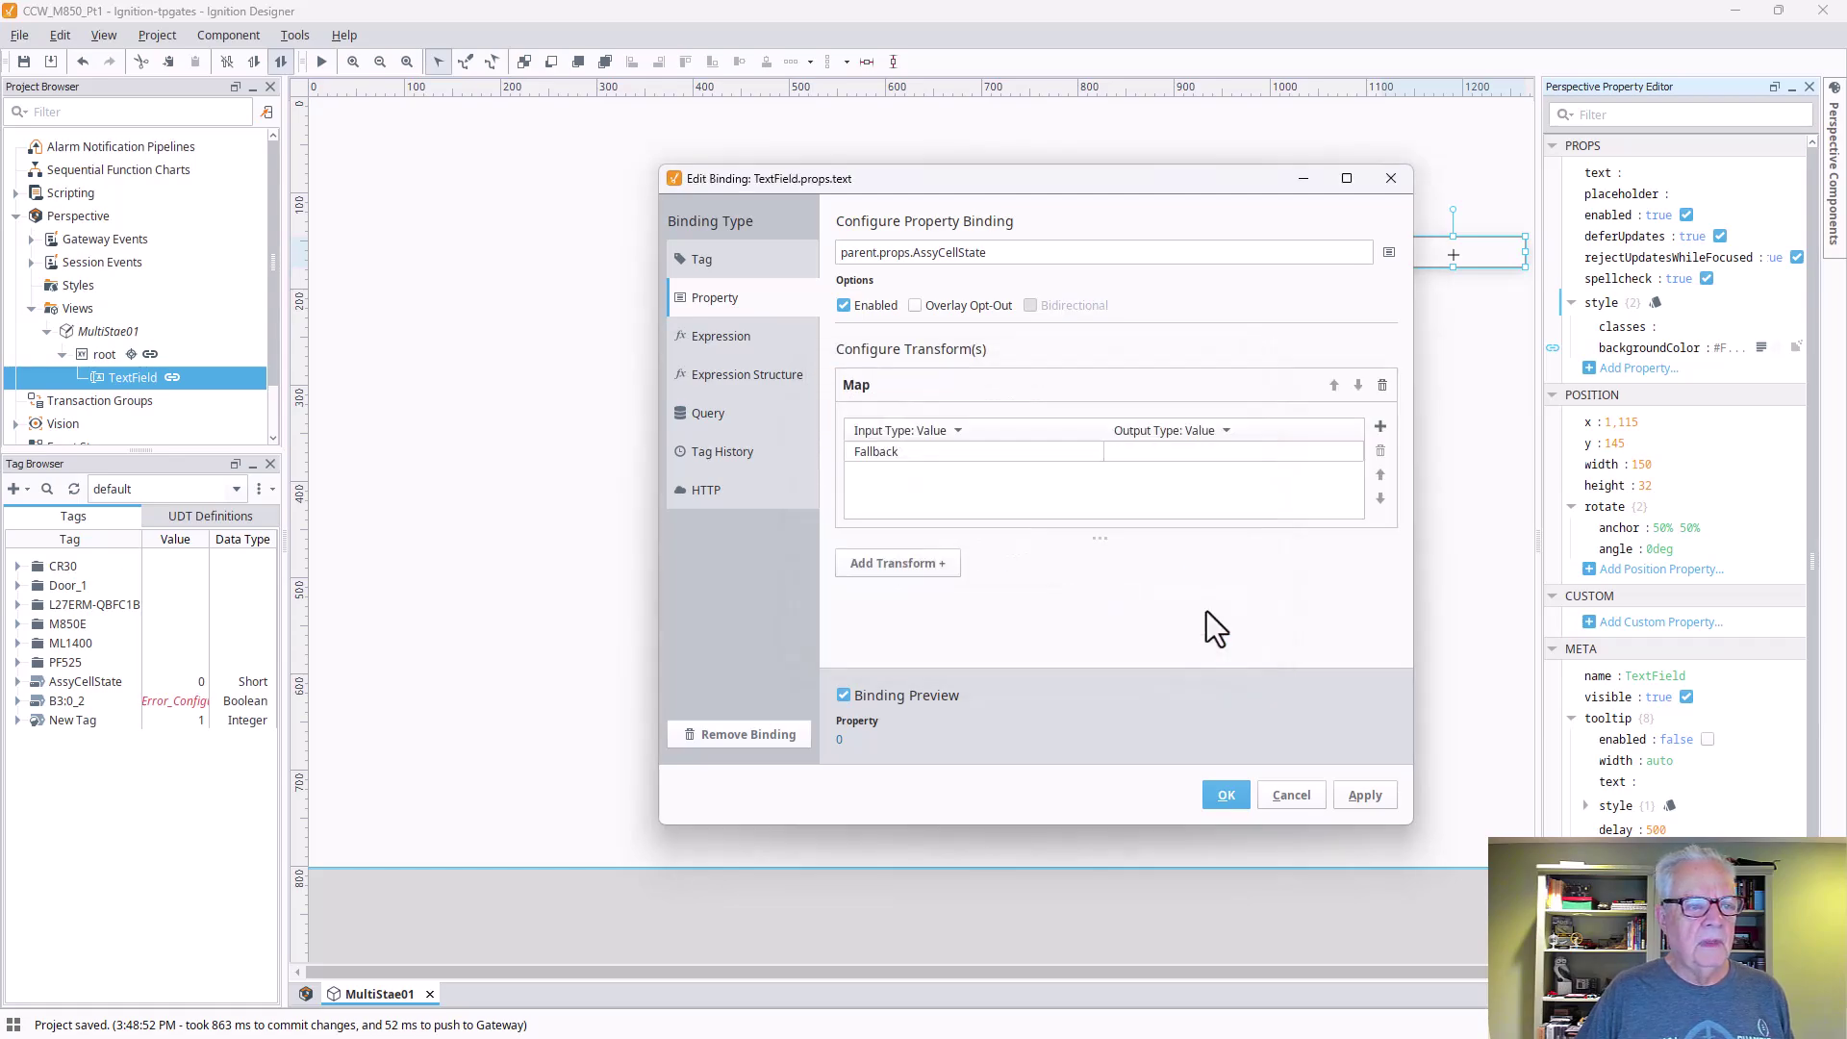
{"action": "left_click", "coordinate": [1380, 426]}
{"action": "left_click", "coordinate": [1379, 426]}
{"action": "left_click", "coordinate": [1380, 427]}
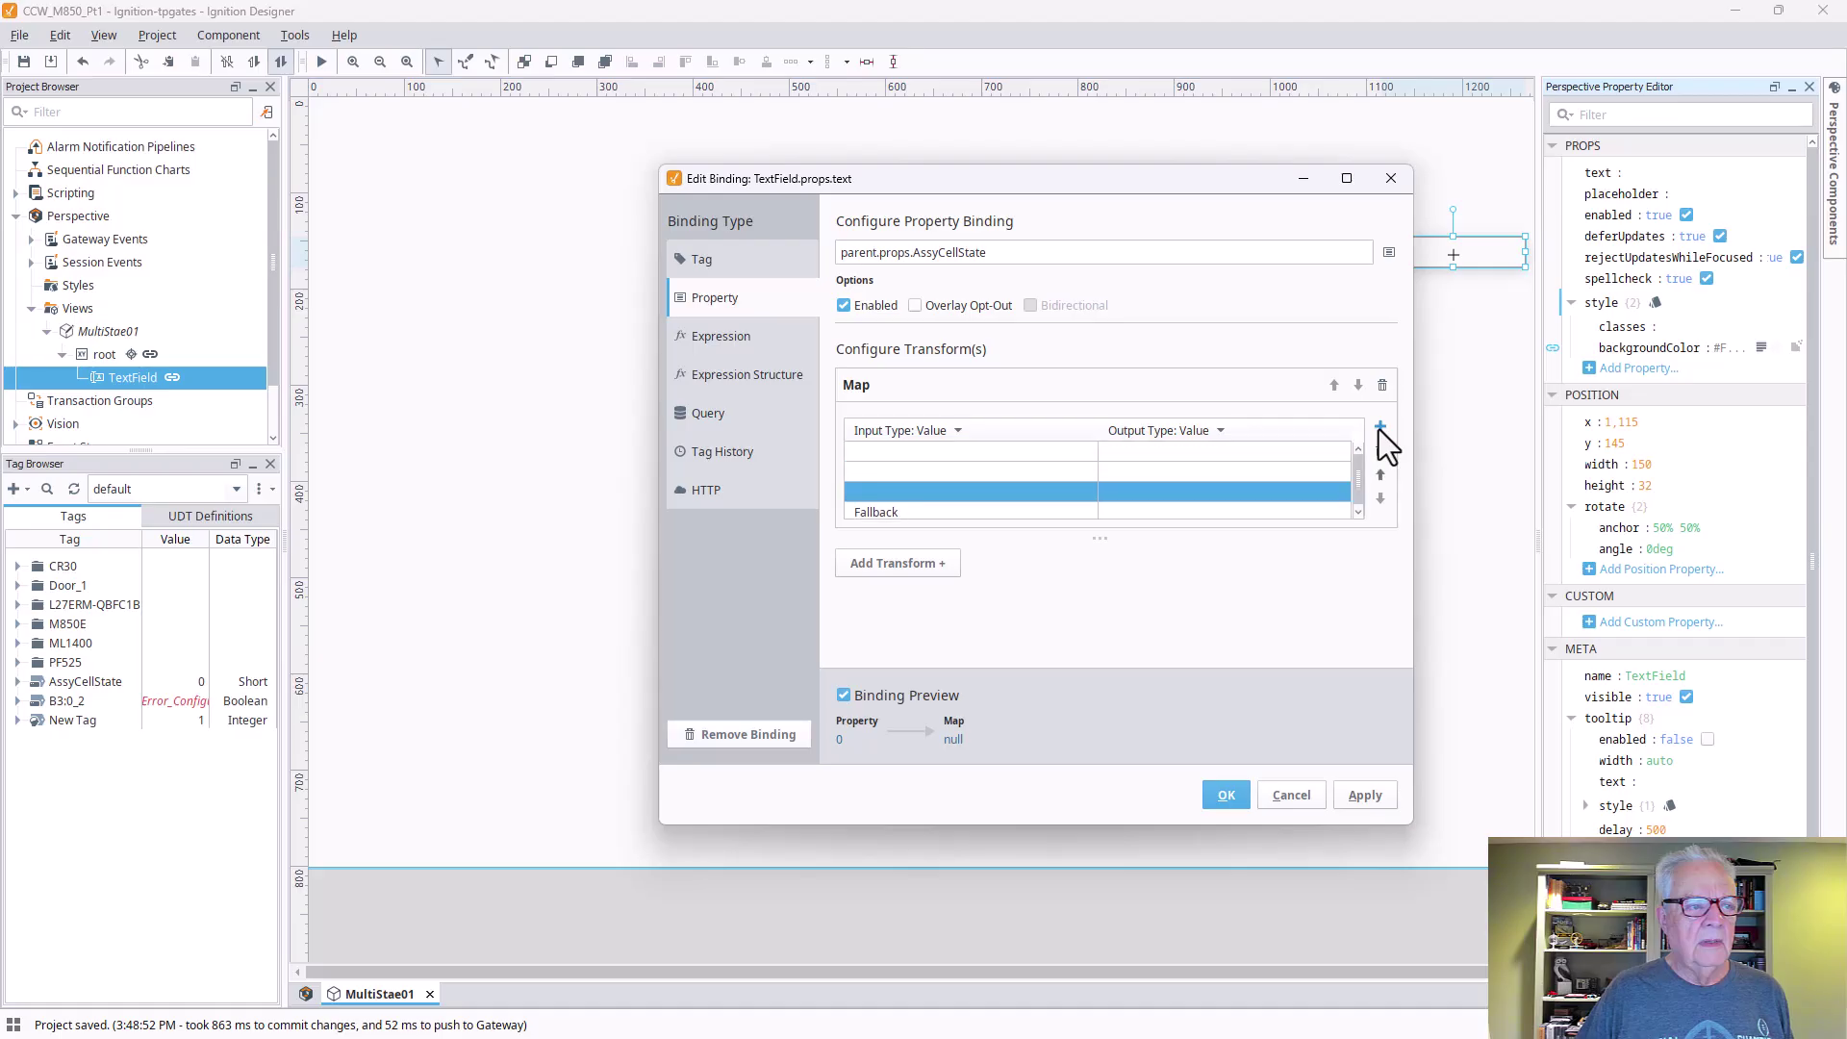
{"action": "left_click", "coordinate": [1380, 427]}
Step: Enter 0, 1, 2 and 3 as the input values of the four mapping rows
{"action": "left_click", "coordinate": [1062, 458]}
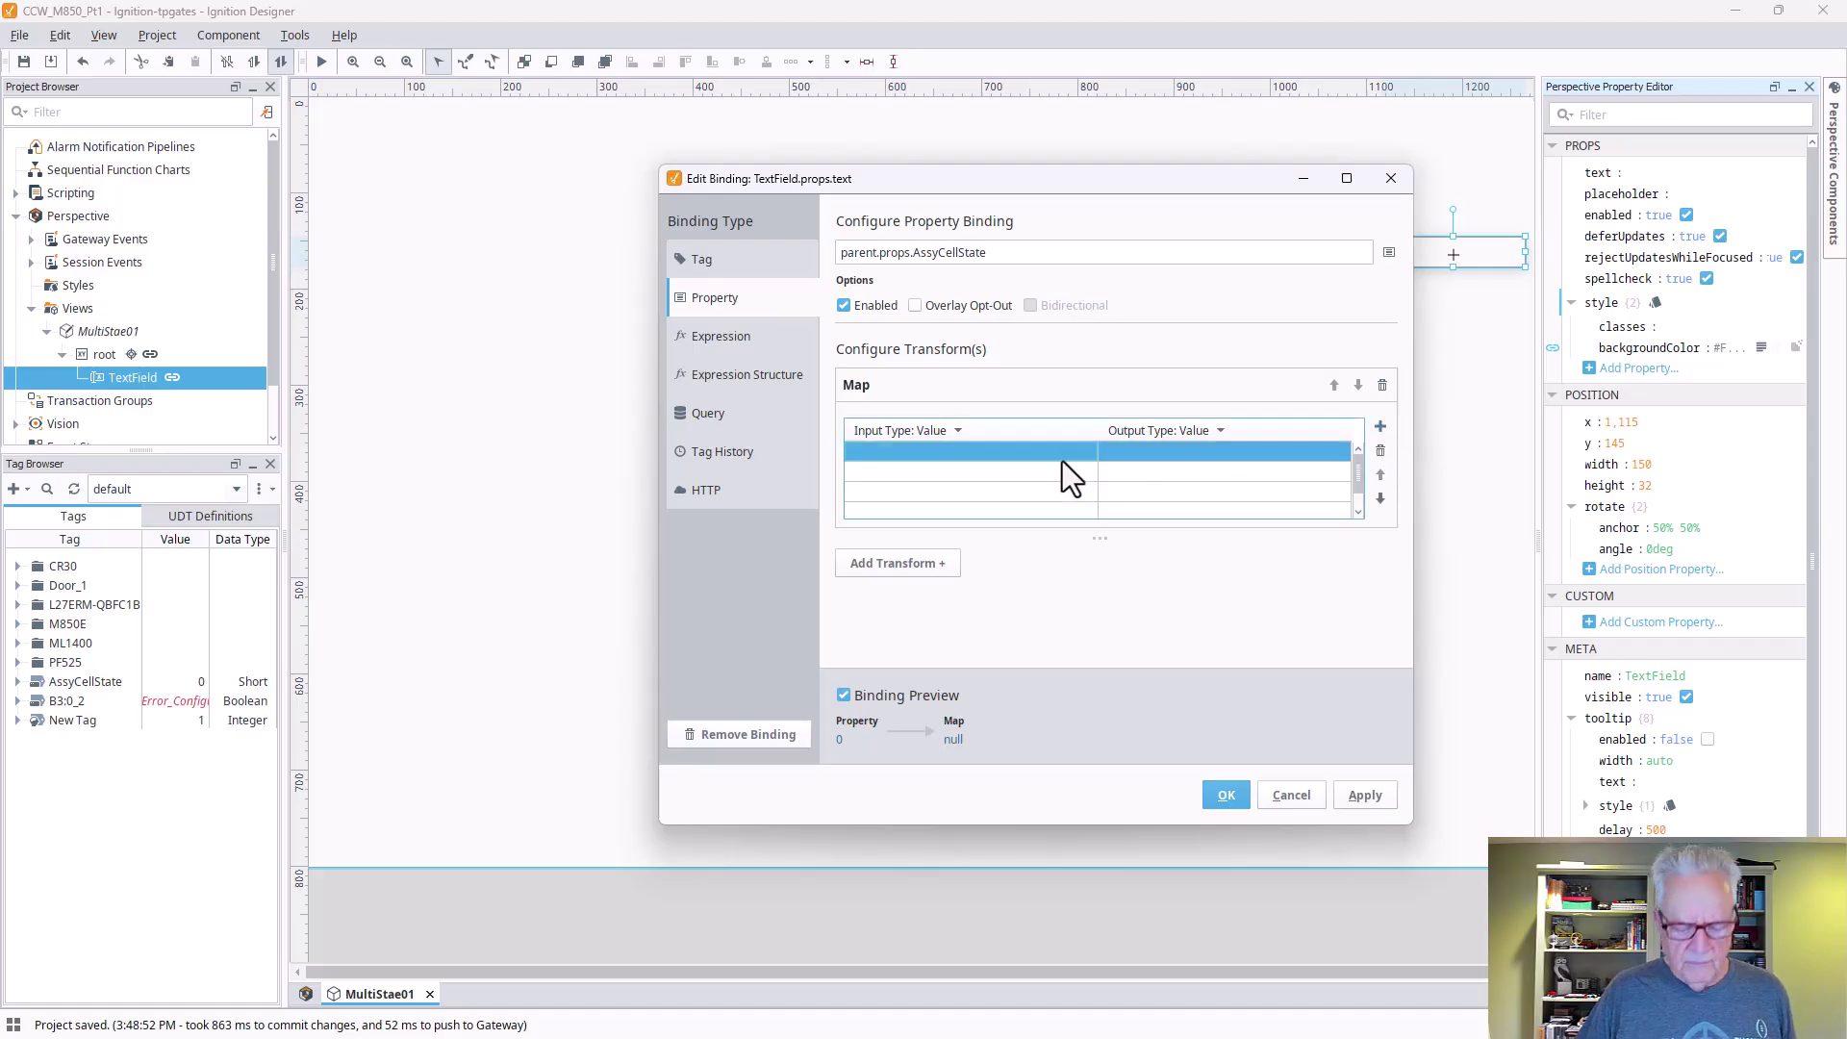
{"action": "type", "text": "0"}
{"action": "key", "text": "Return"}
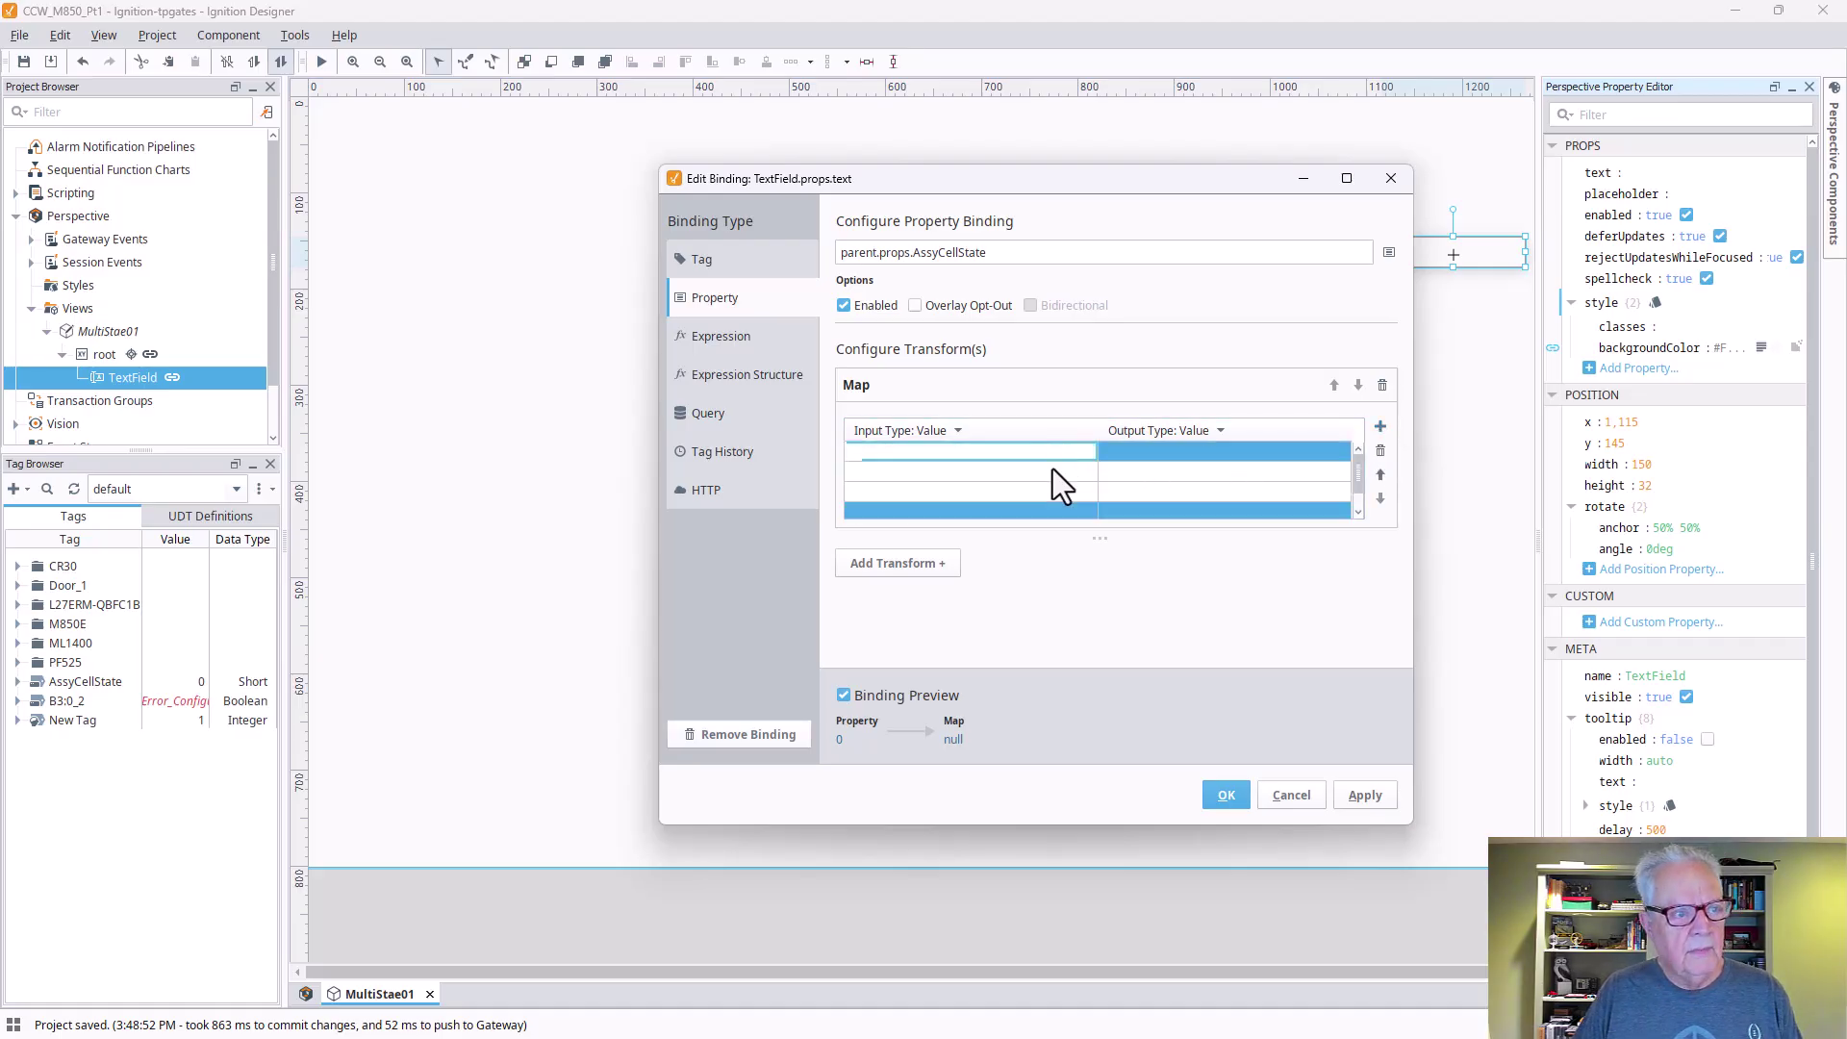
{"action": "type", "text": "1"}
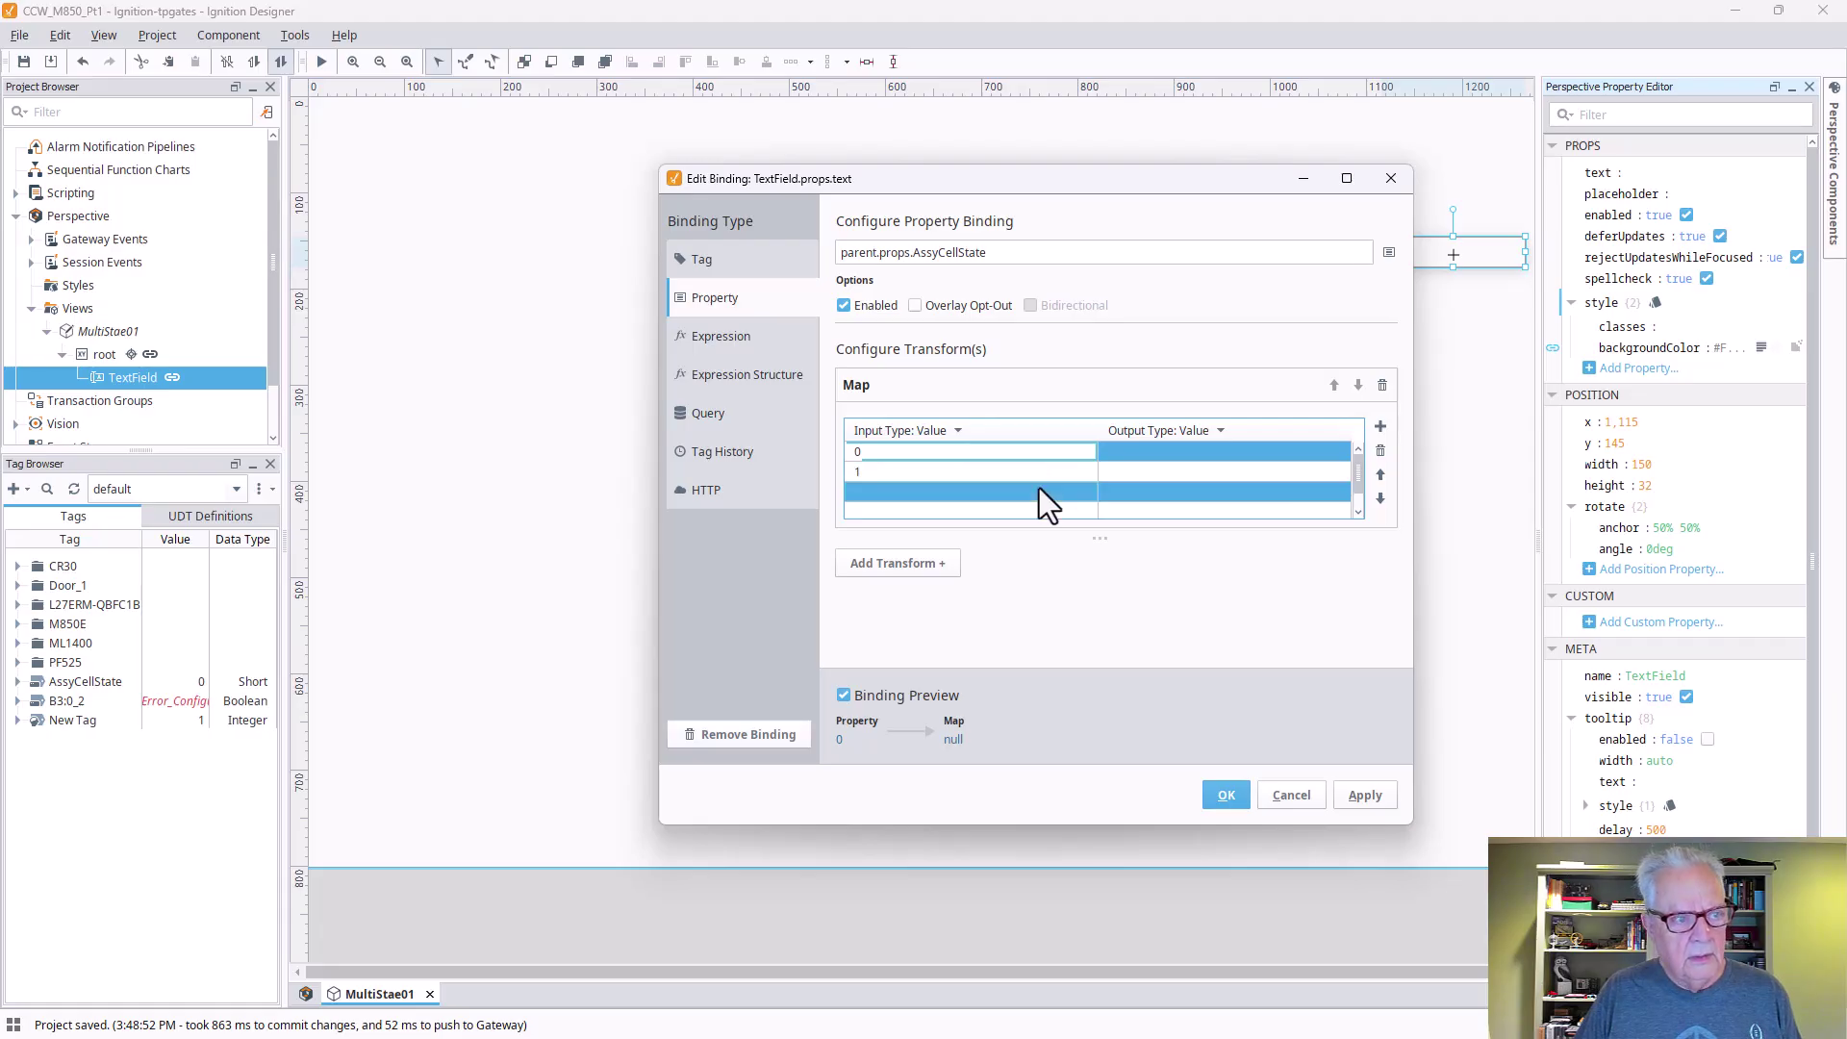
{"action": "key", "text": "Return"}
{"action": "type", "text": "2"}
{"action": "left_click", "coordinate": [1031, 511]}
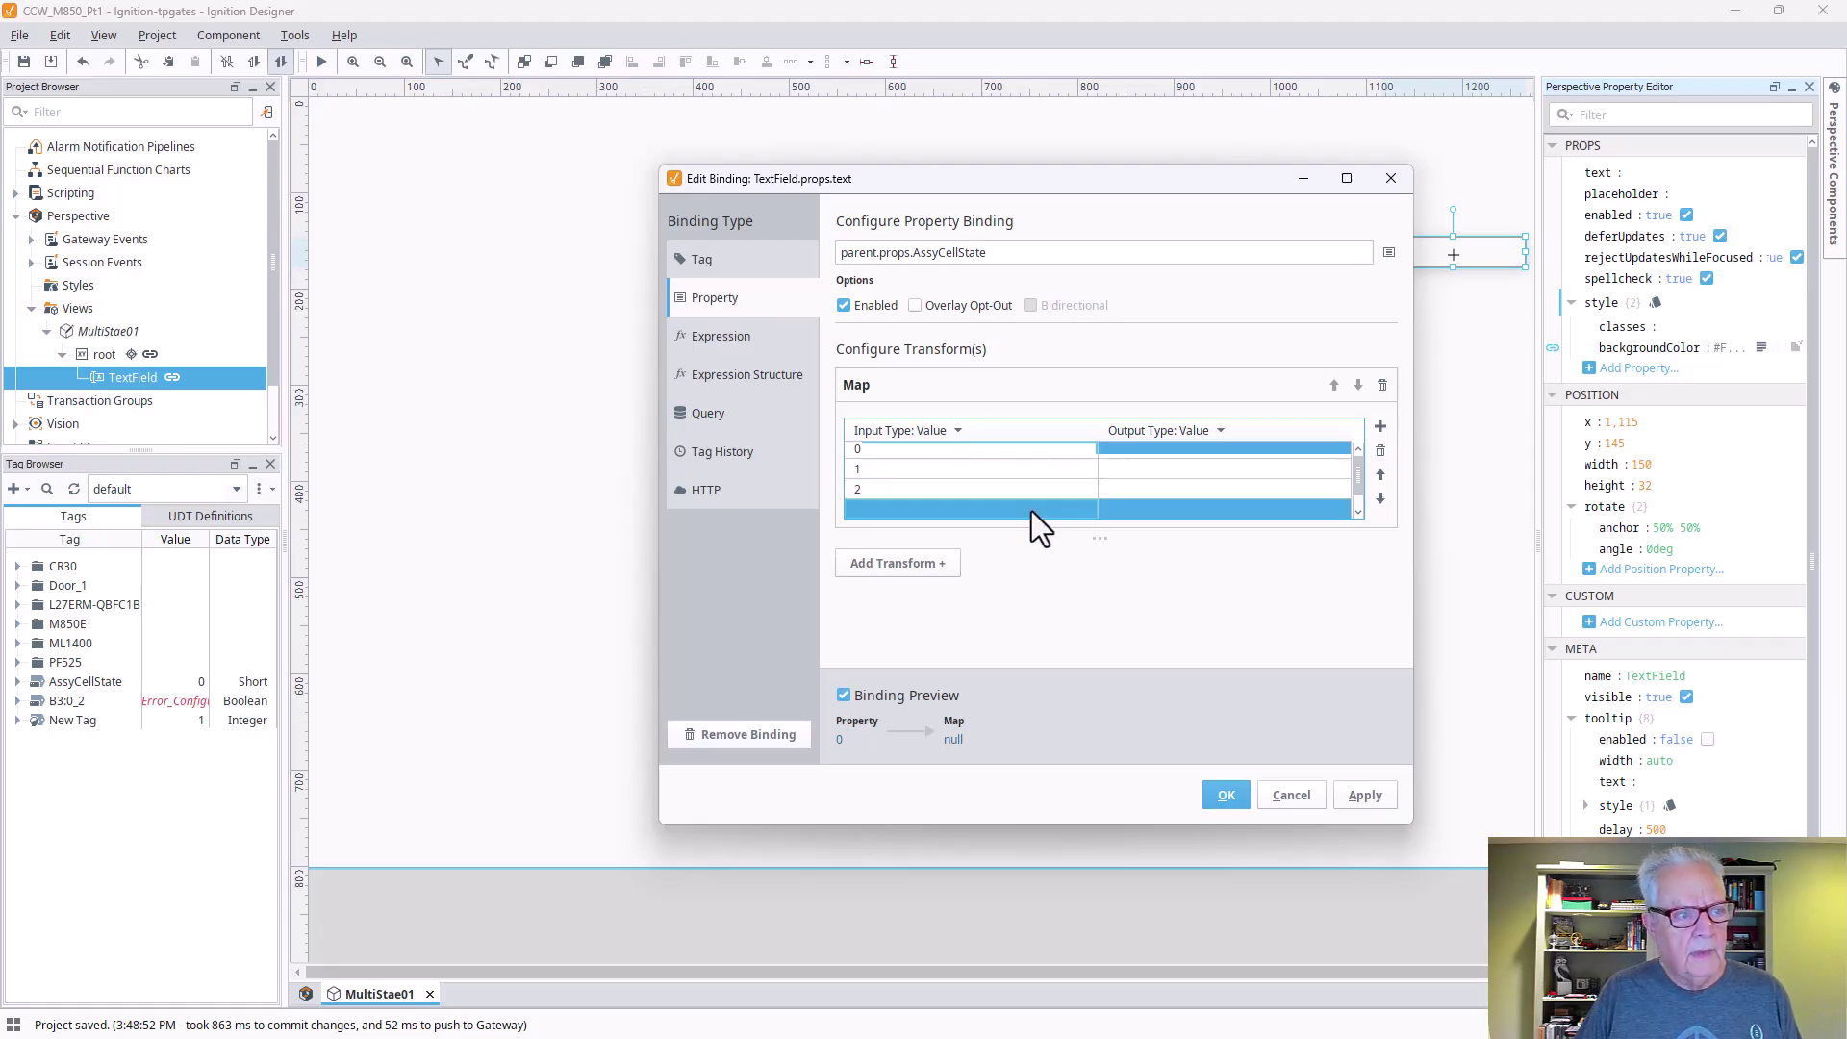
{"action": "type", "text": "3"}
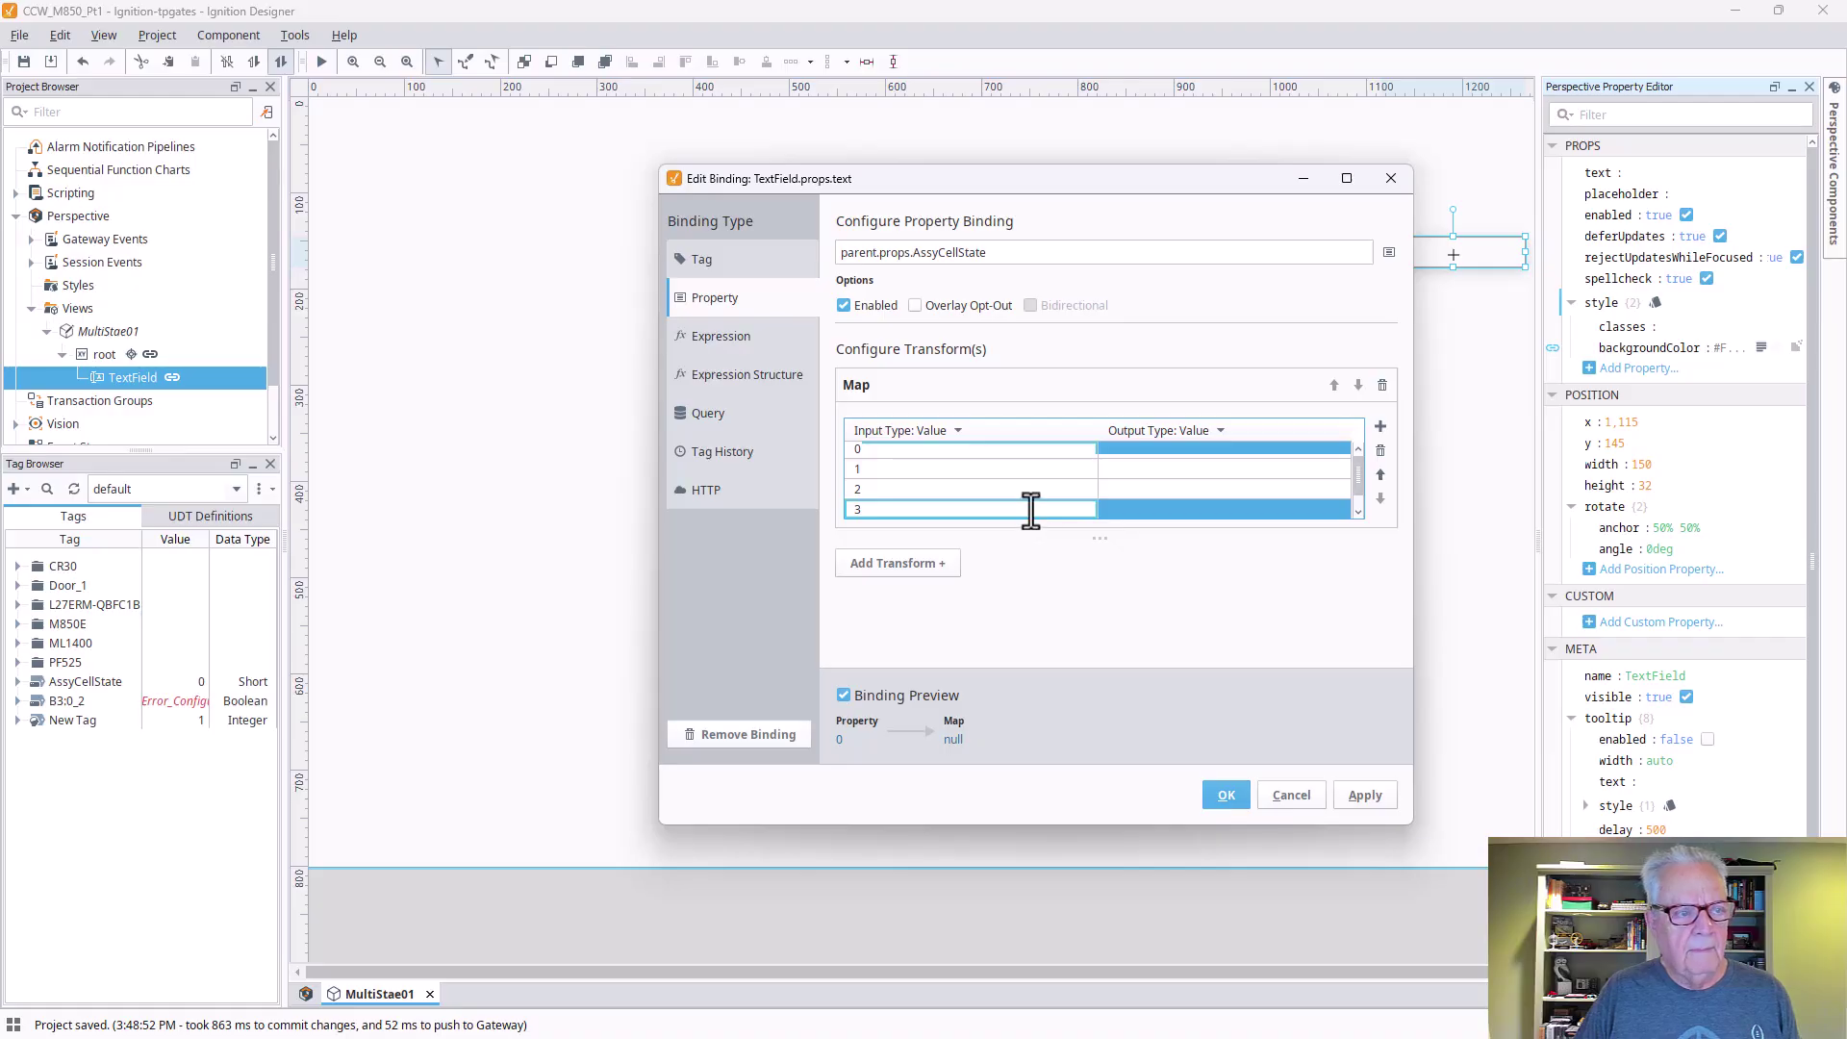
Step: Set the map's output to OFF for input 0 and AUTO for input 1
{"action": "left_click", "coordinate": [1174, 511]}
{"action": "left_click", "coordinate": [1245, 448]}
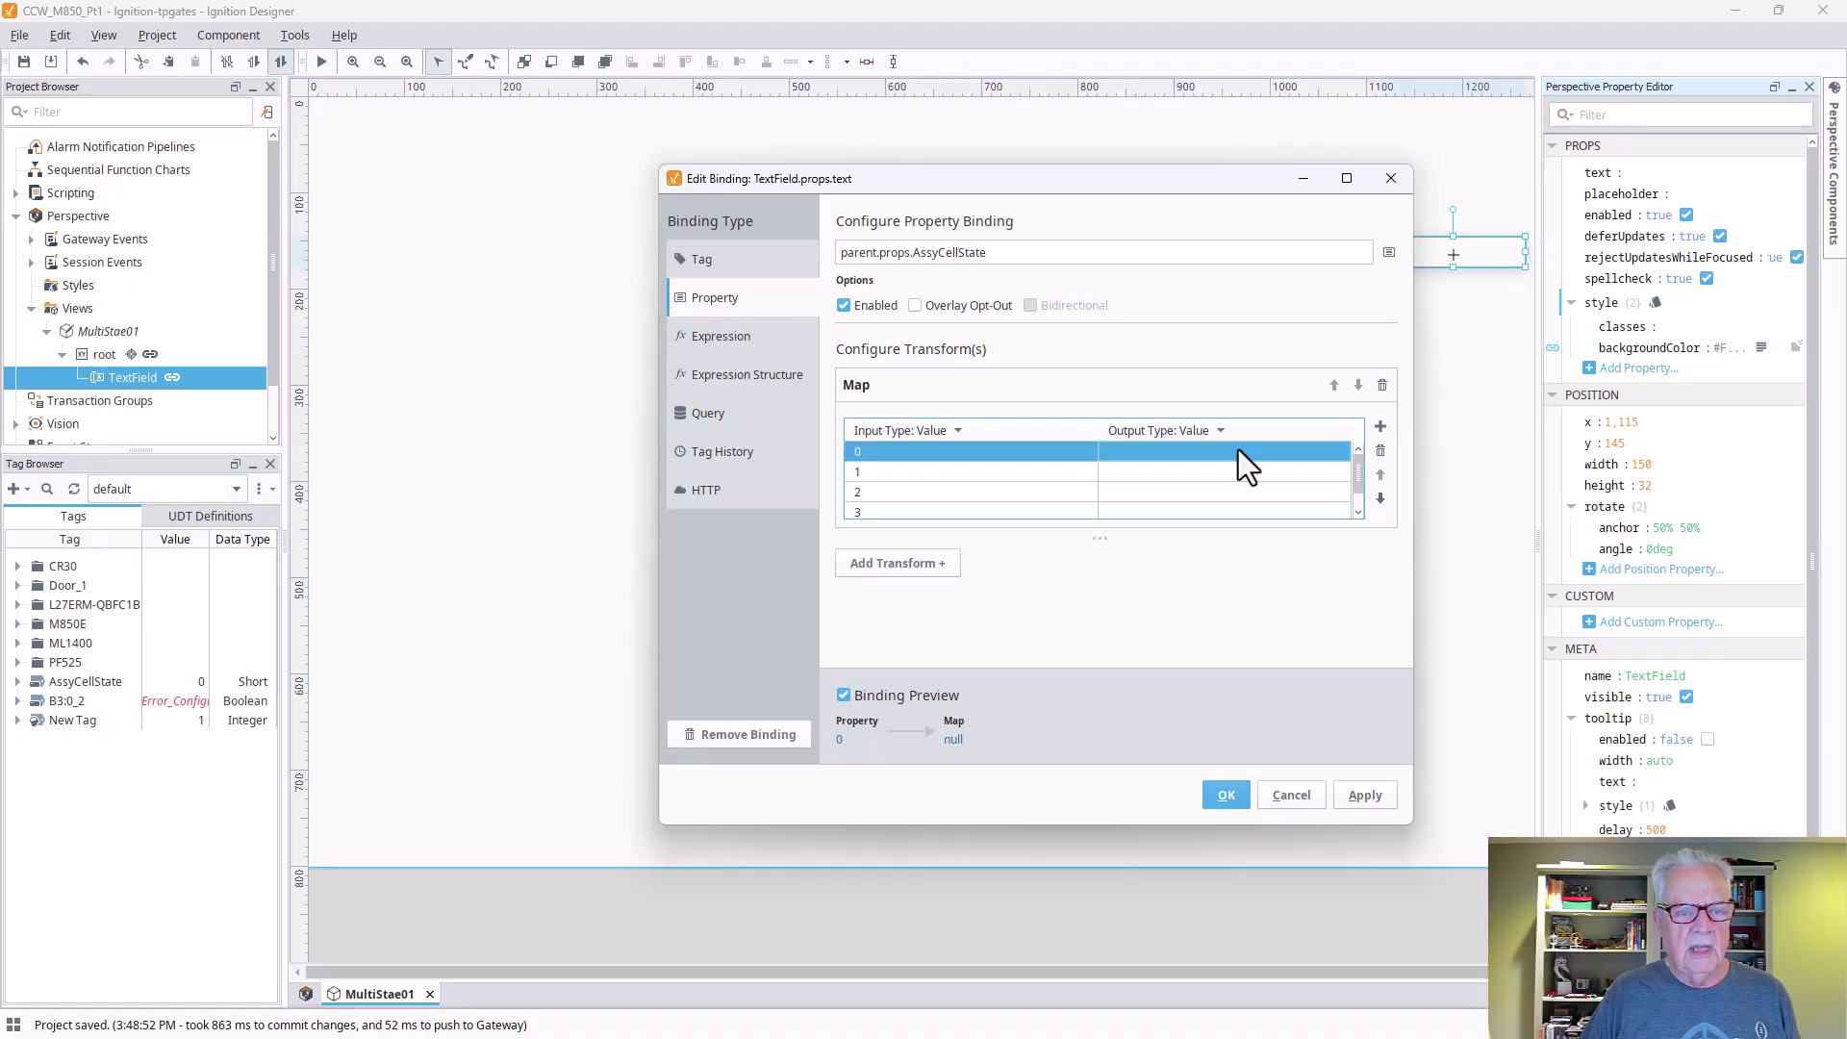
{"action": "double_click", "coordinate": [1251, 448]}
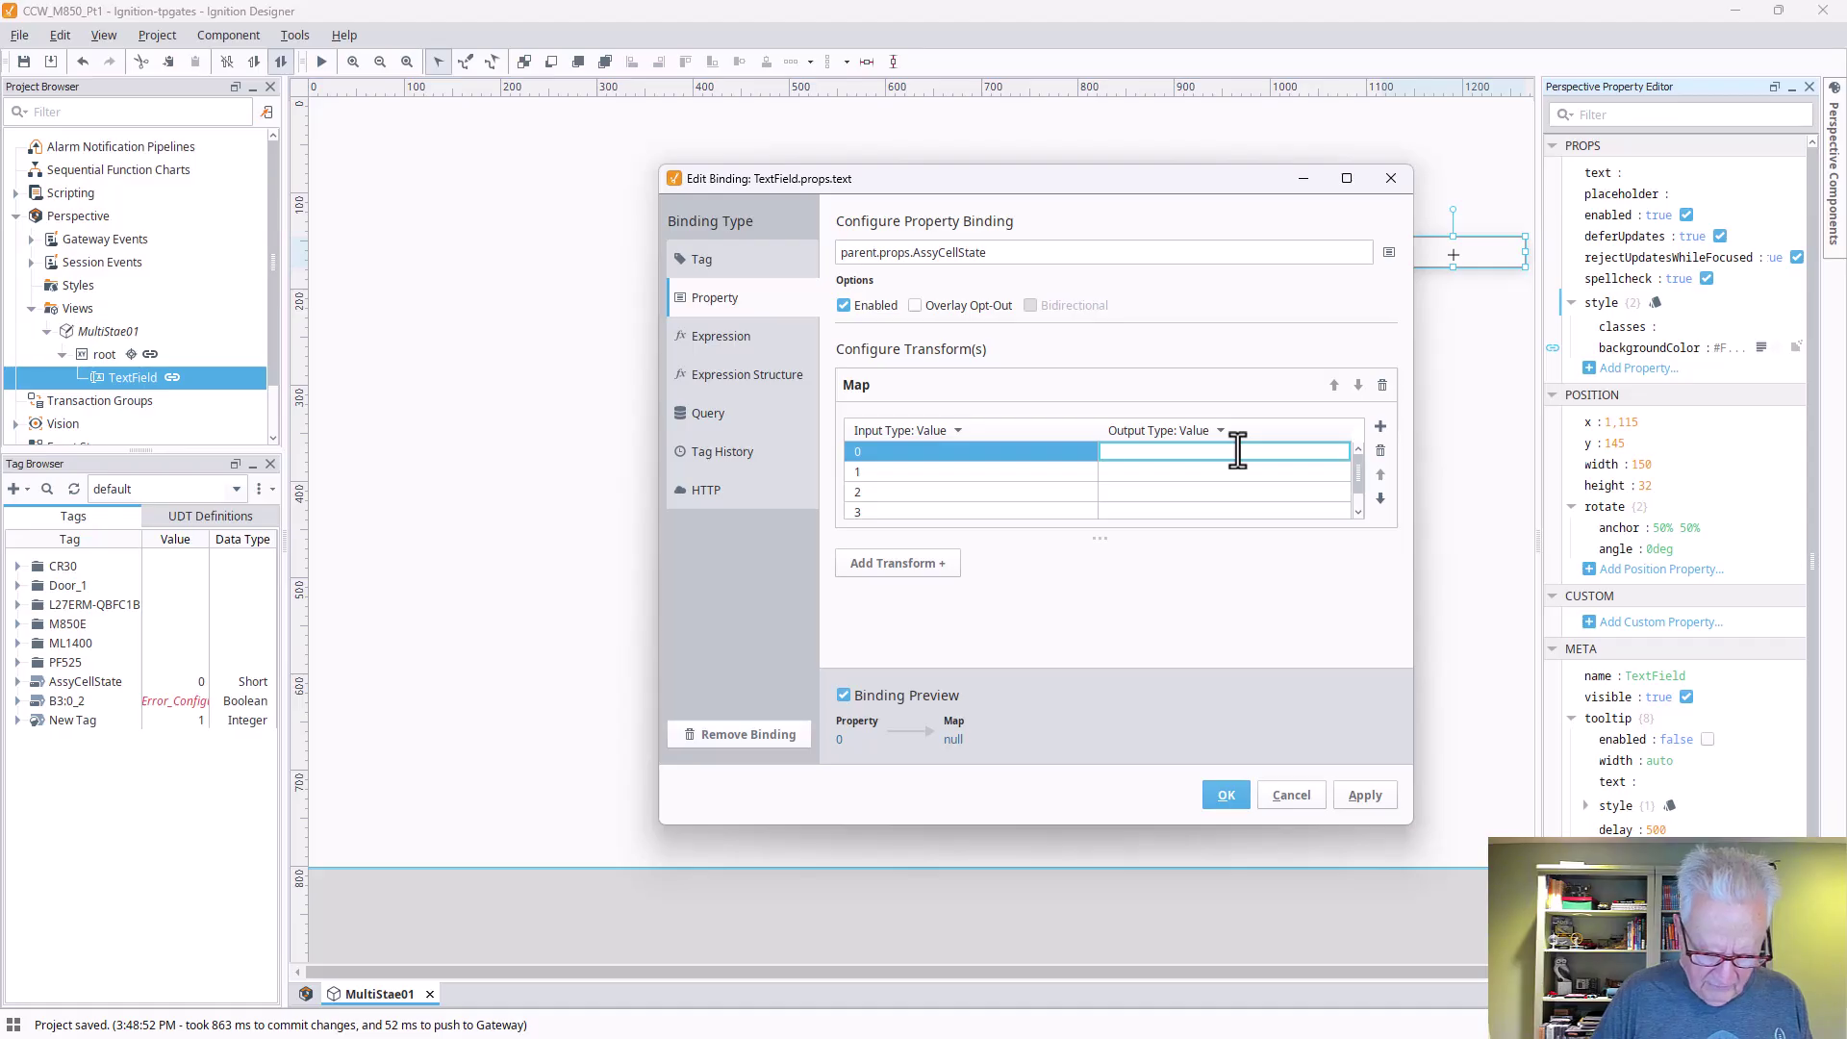
{"action": "type", "text": "OFF"}
{"action": "key", "text": "Return"}
{"action": "type", "text": "AU"}
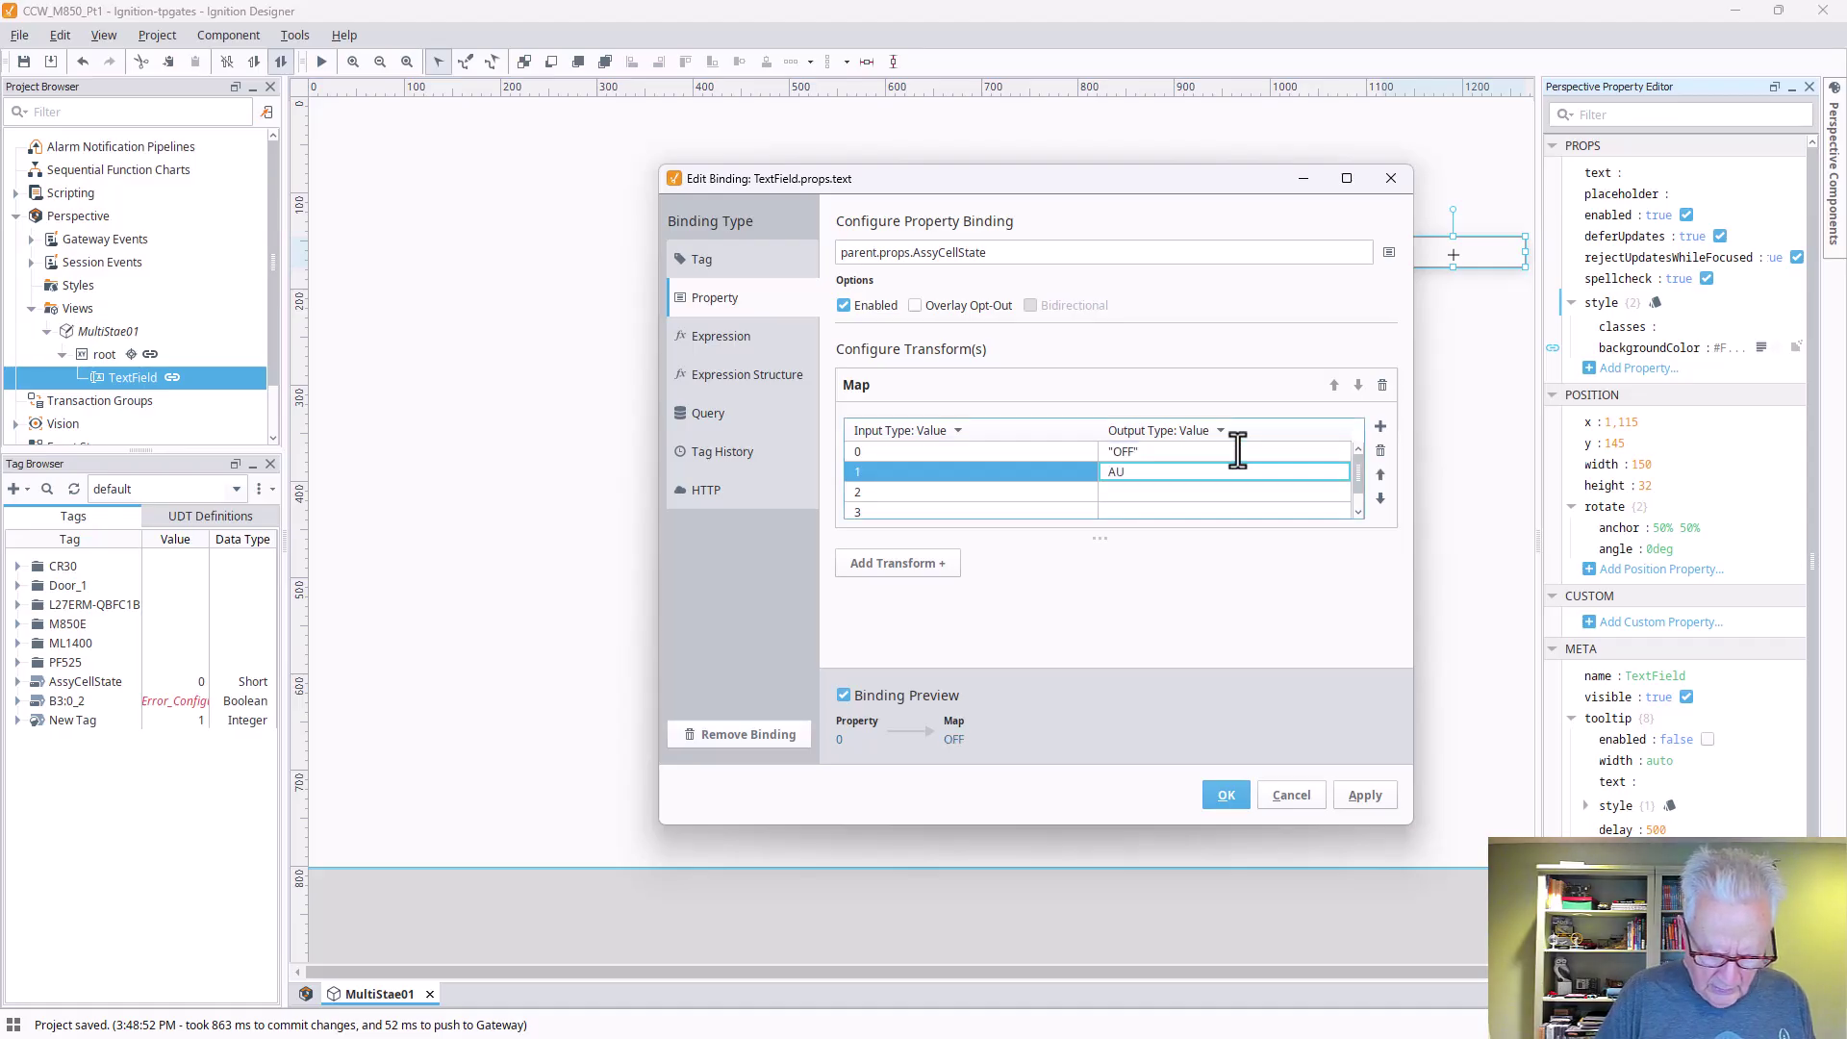
{"action": "type", "text": "TO"}
{"action": "key", "text": "Return"}
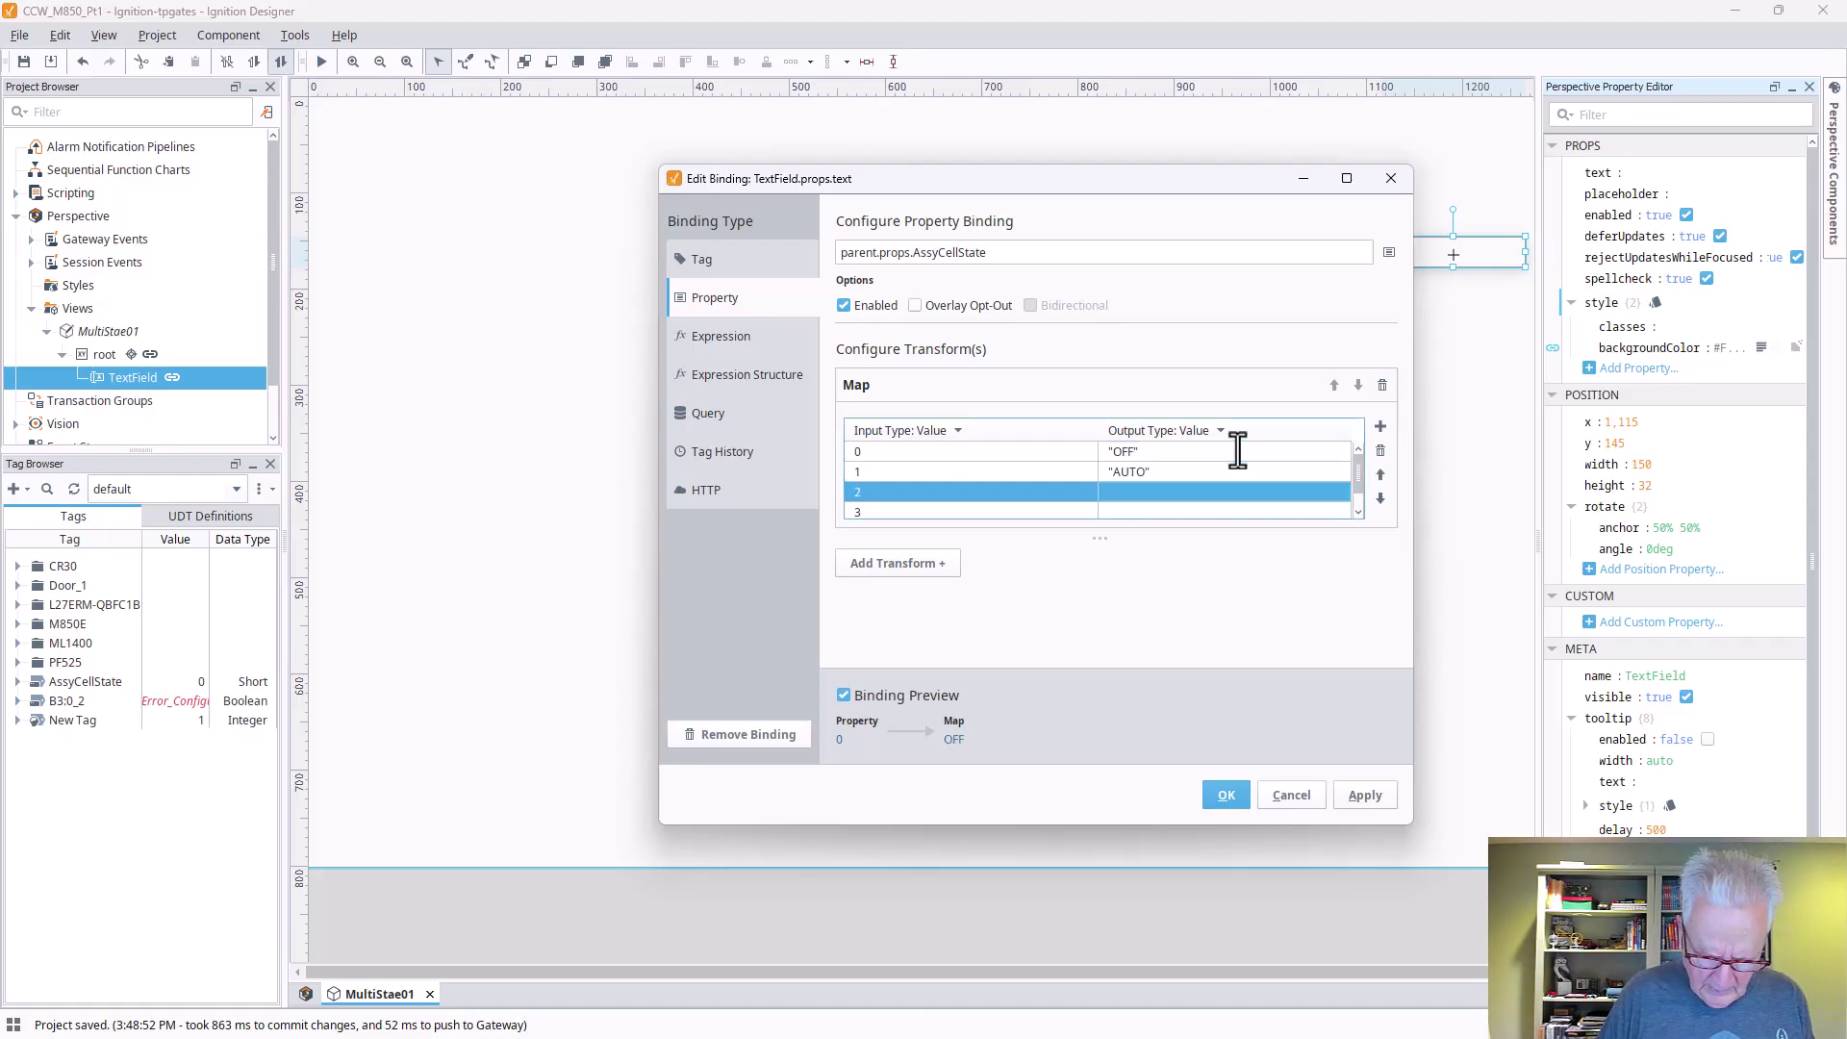
Step: Map input 2 to MANUAL and input 3 to FAULTED, and apply and close the text binding
{"action": "type", "text": "MANUAL"}
{"action": "key", "text": "Return"}
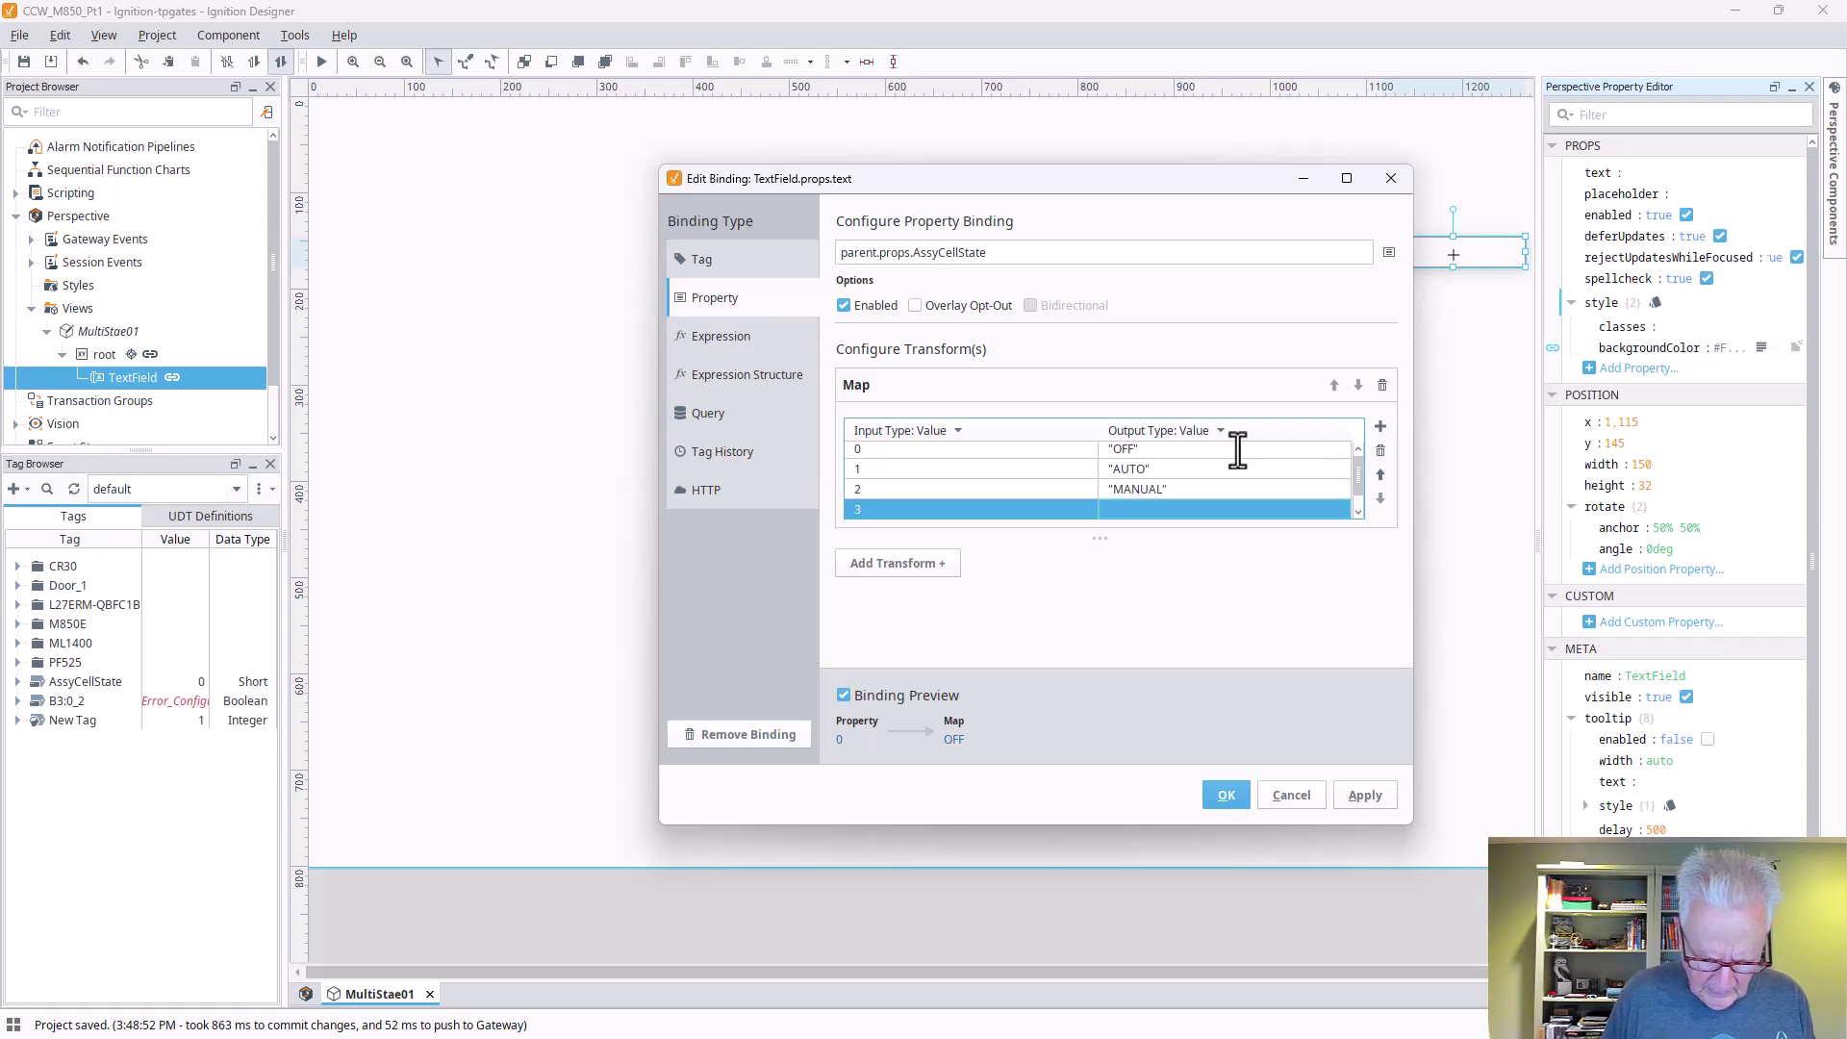
{"action": "type", "text": "Faulted"}
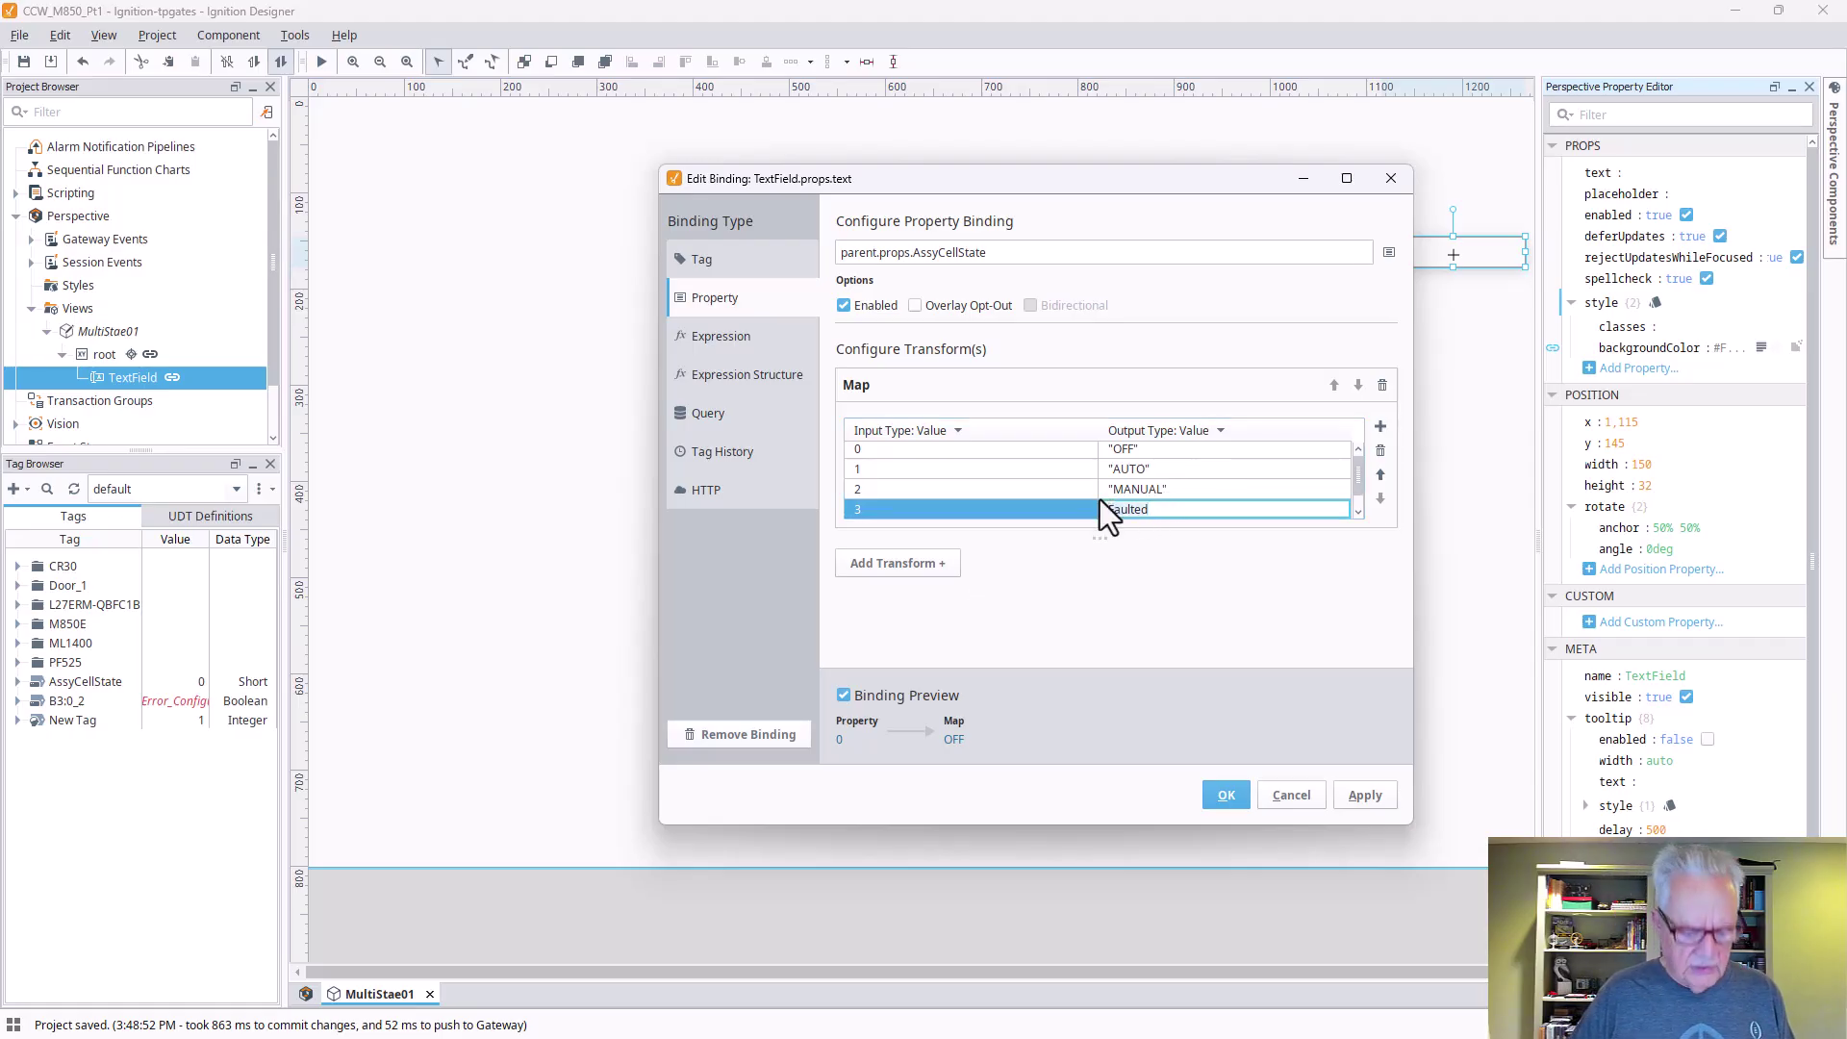
{"action": "key", "text": "Return"}
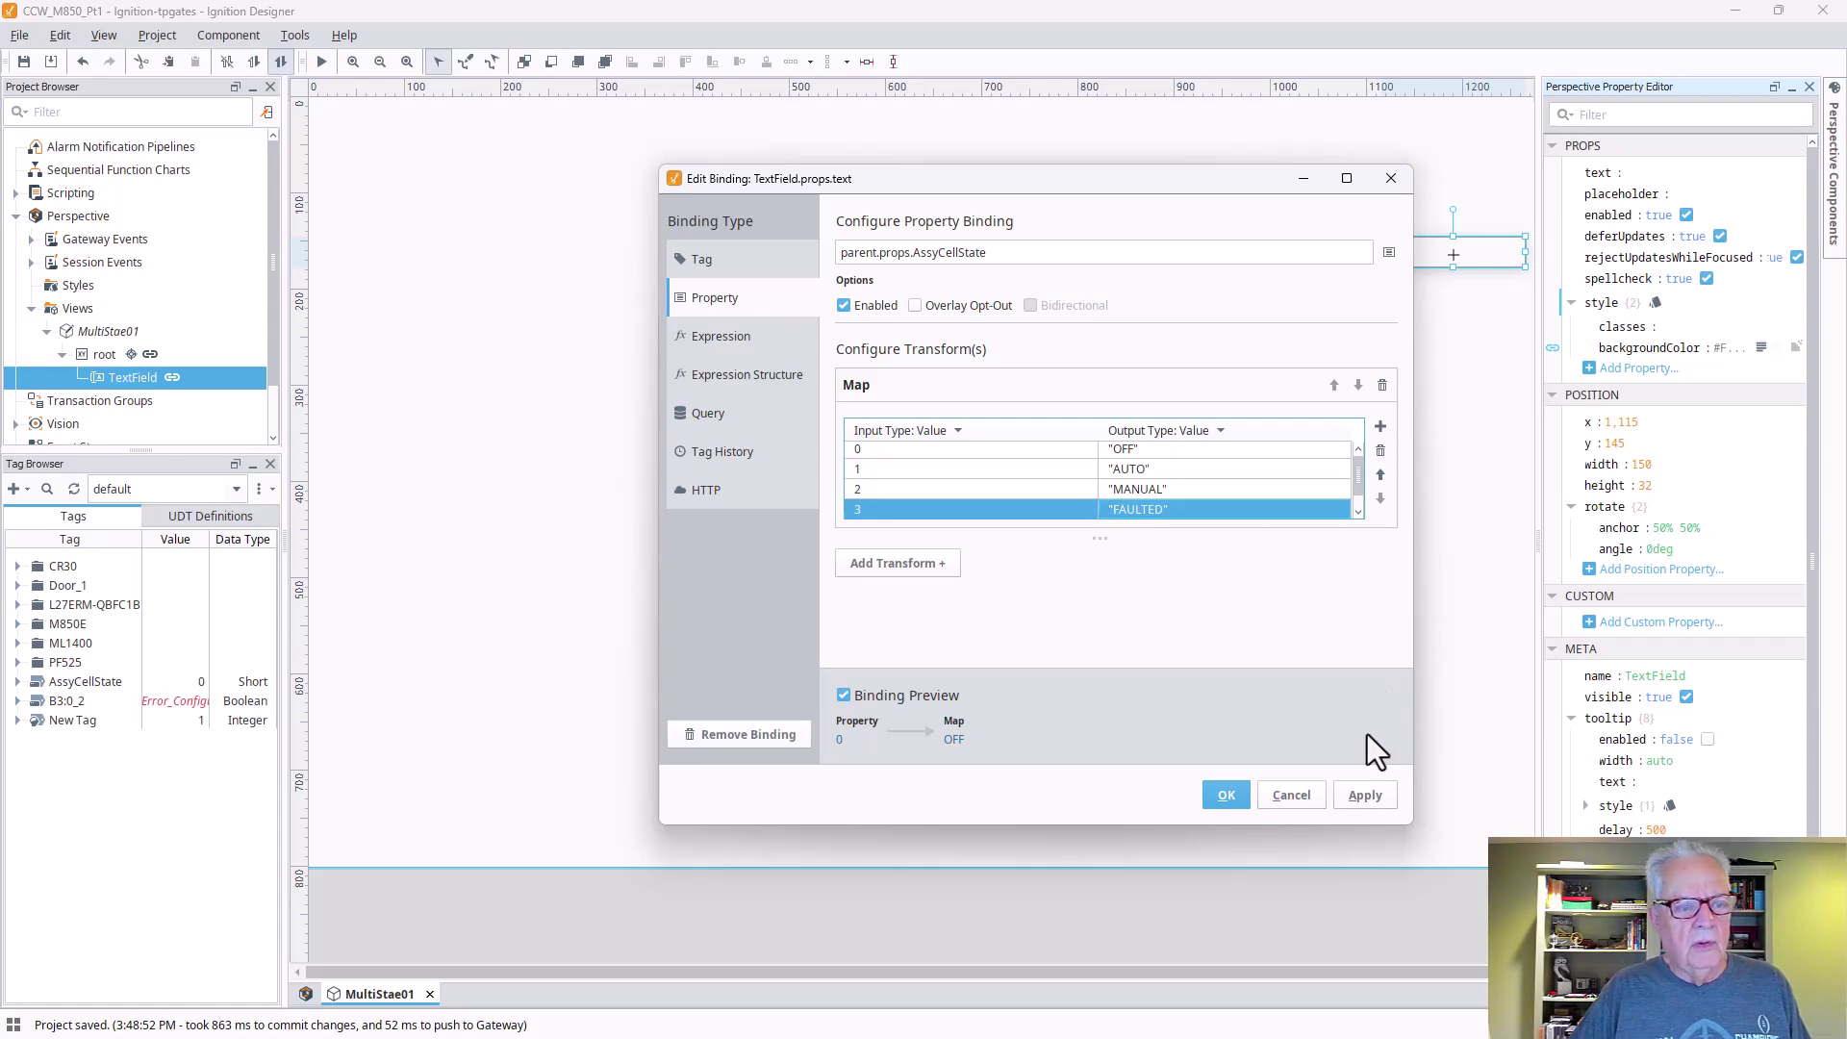
{"action": "left_click", "coordinate": [1363, 793]}
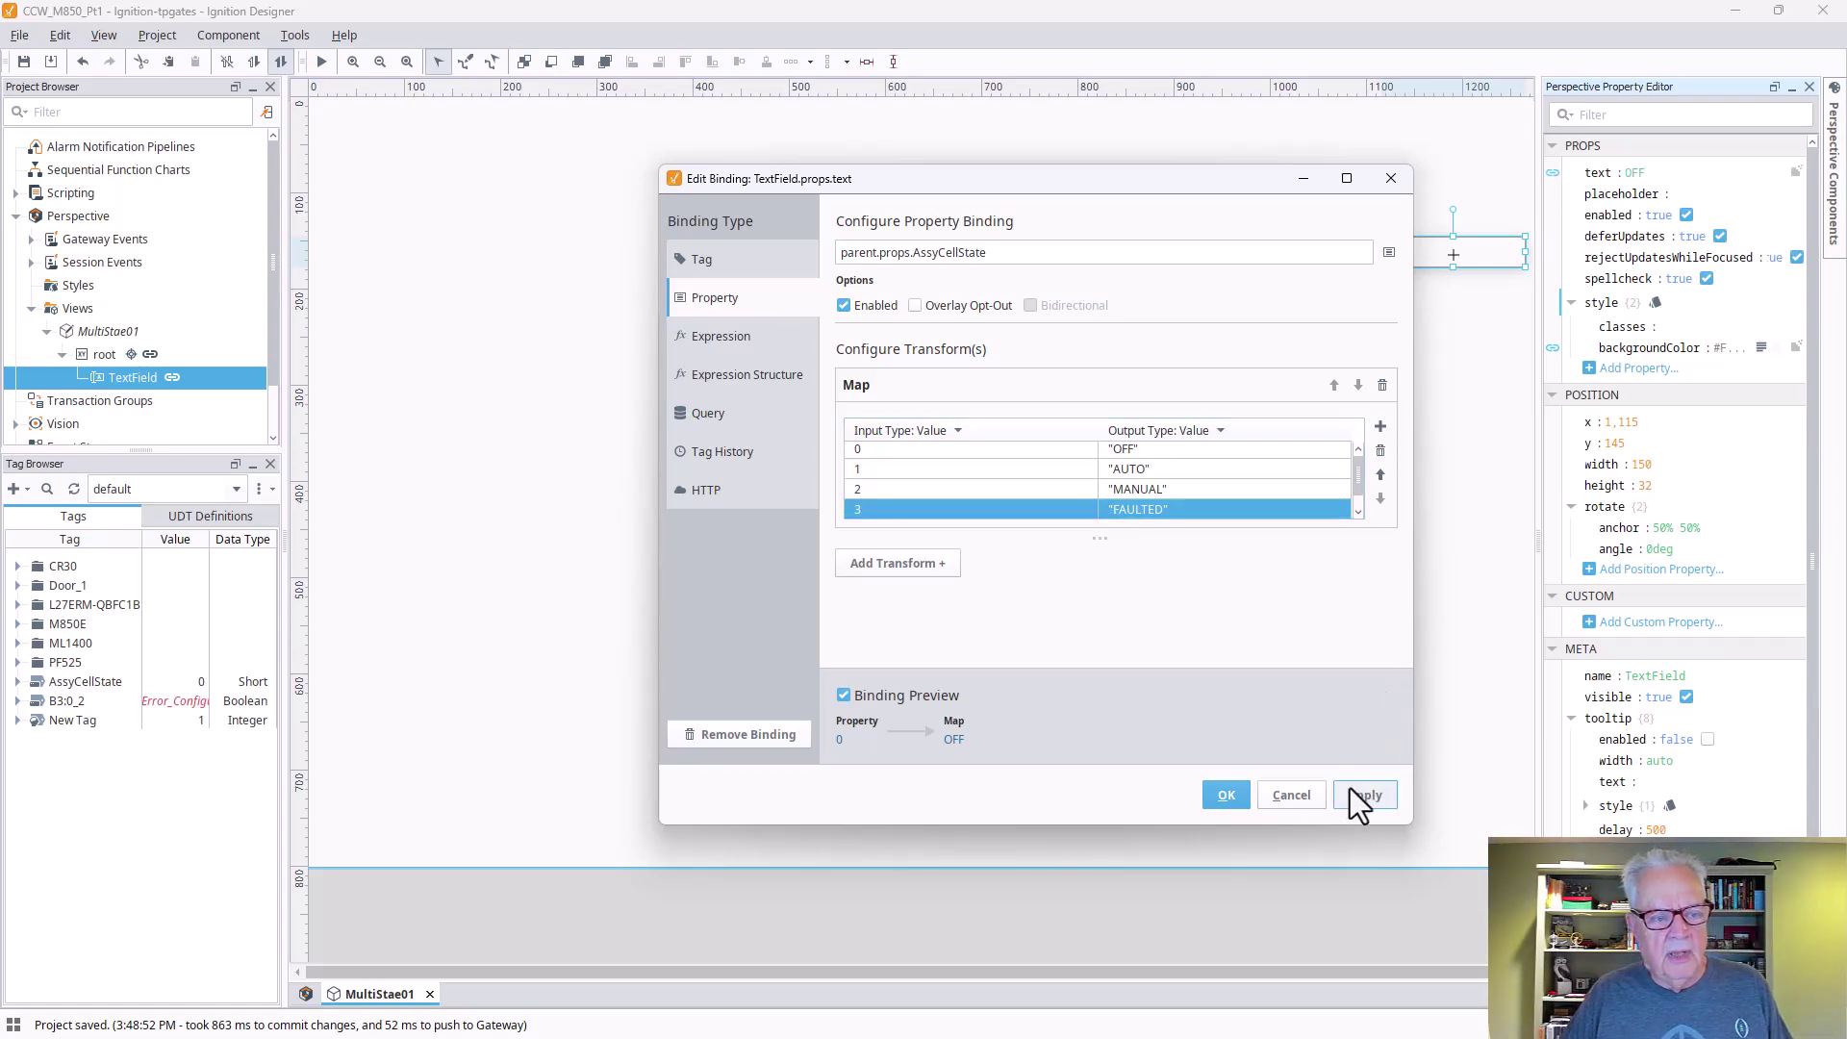
{"action": "left_click", "coordinate": [1224, 794]}
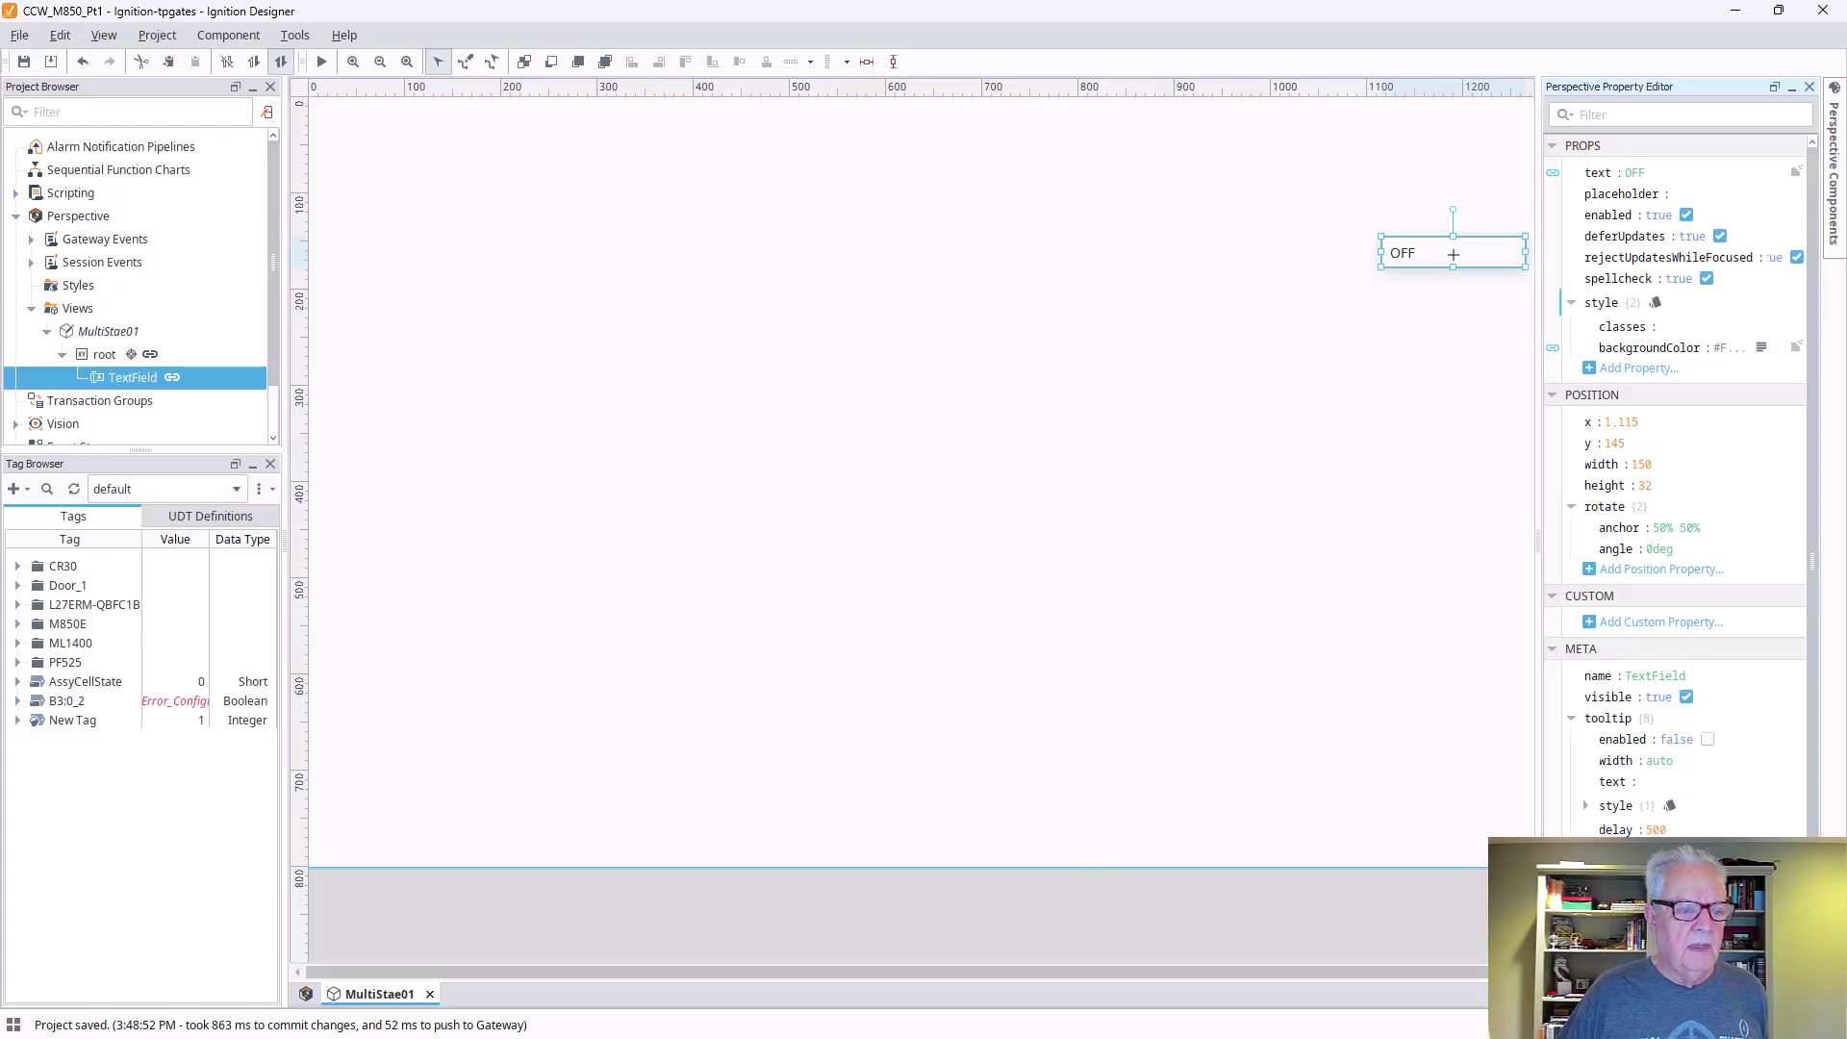
Step: Switch to Connected Components Workbench and test the indicator by toggling AutoMode on and back off in rung 3
{"action": "left_click", "coordinate": [1164, 1020]}
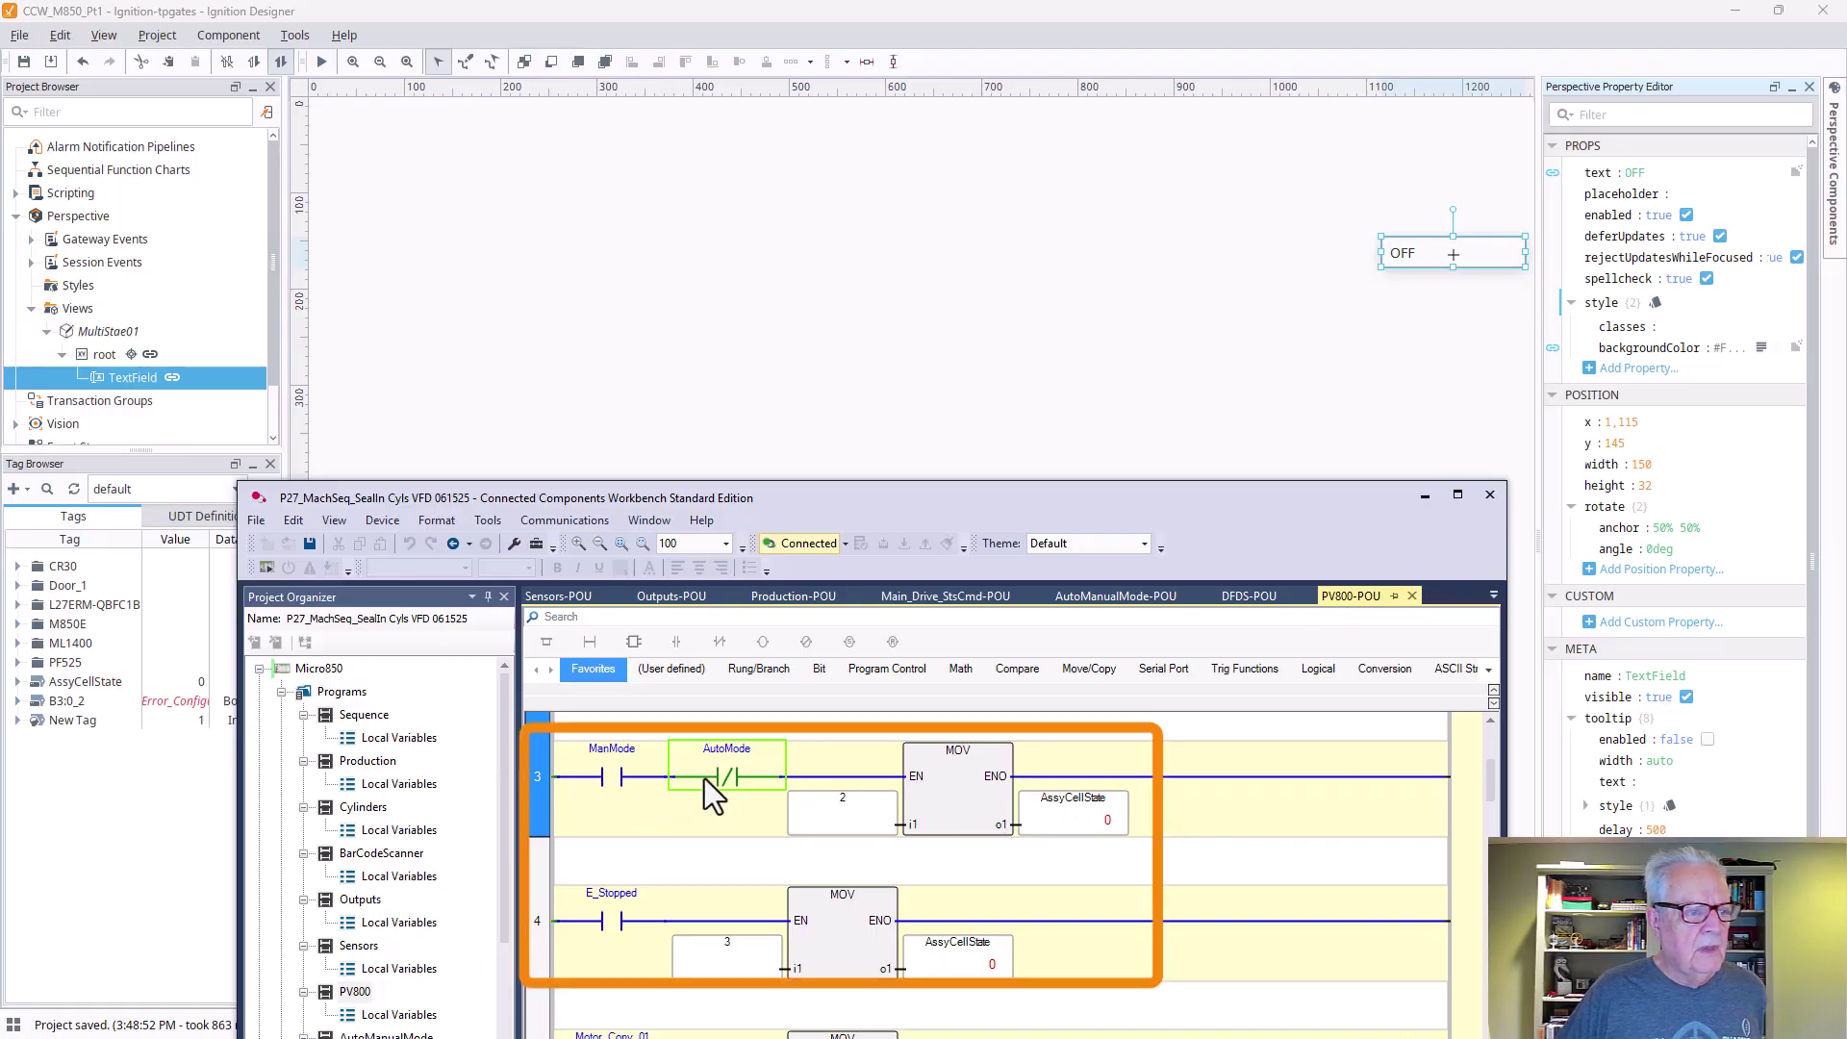
{"action": "right_click", "coordinate": [735, 760]}
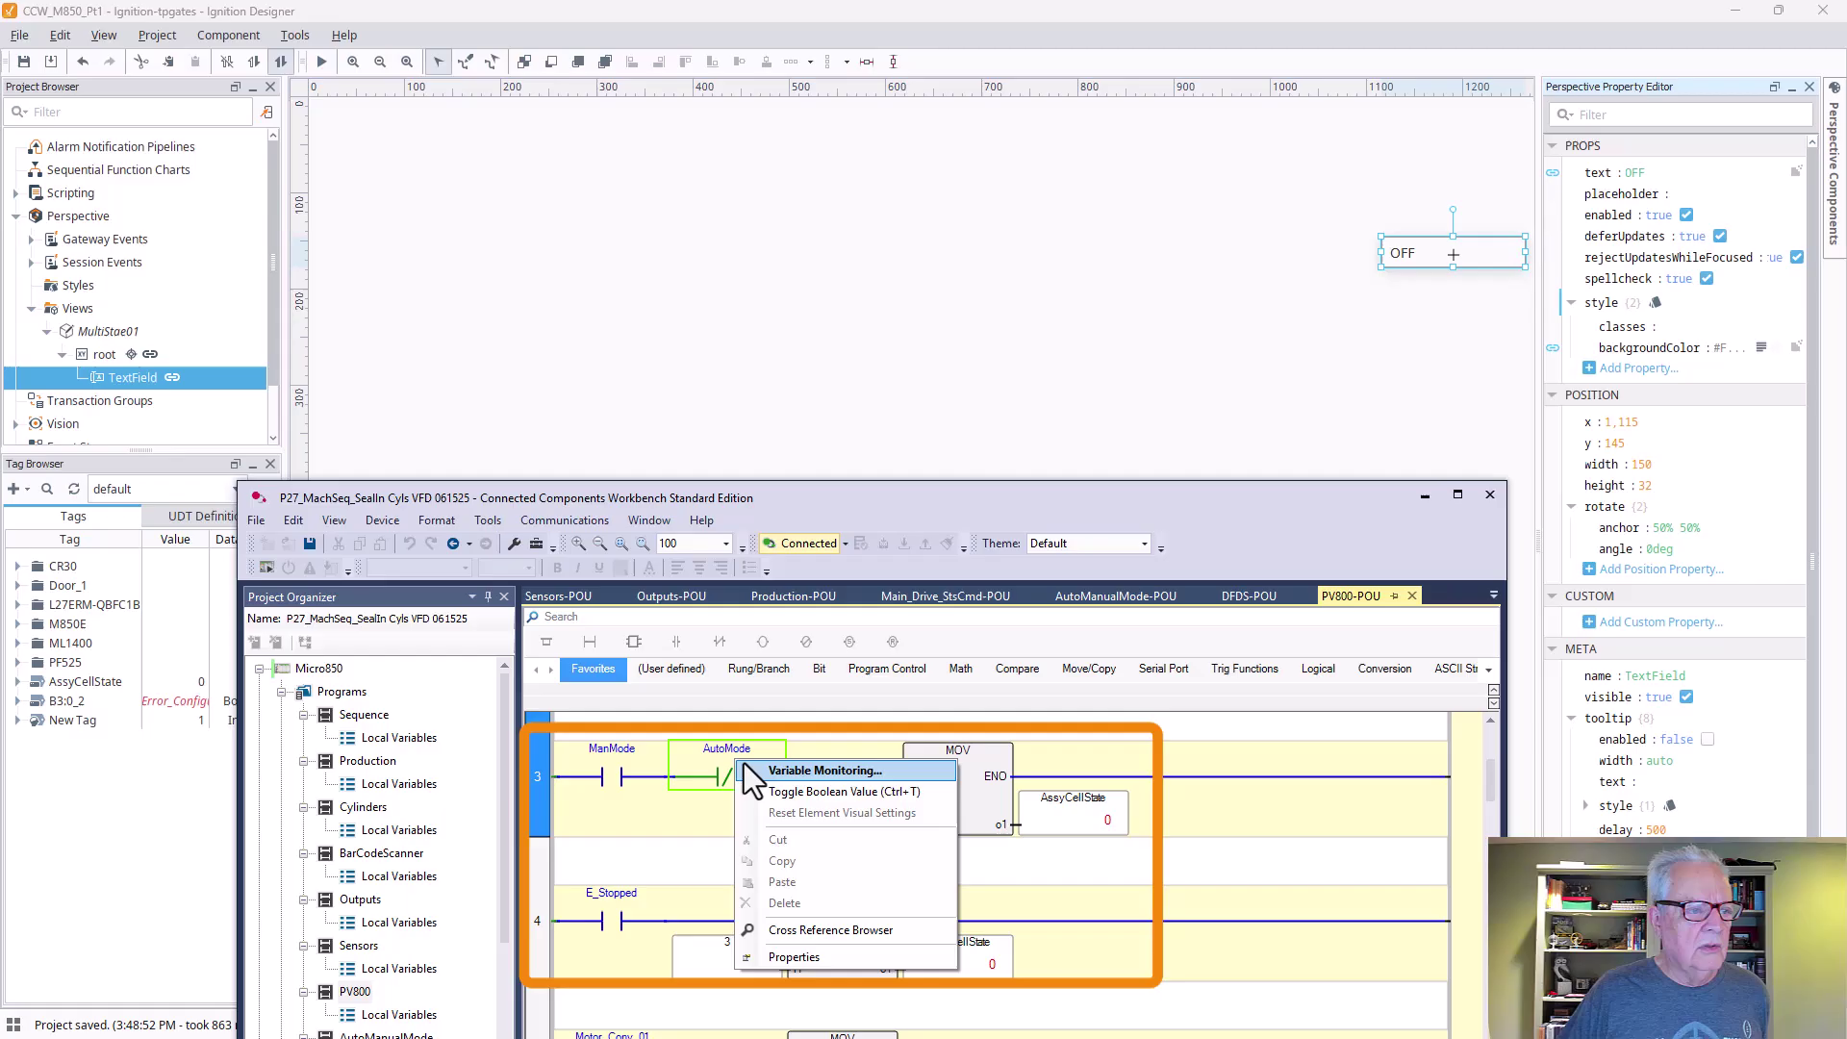
{"action": "left_click", "coordinate": [798, 794]}
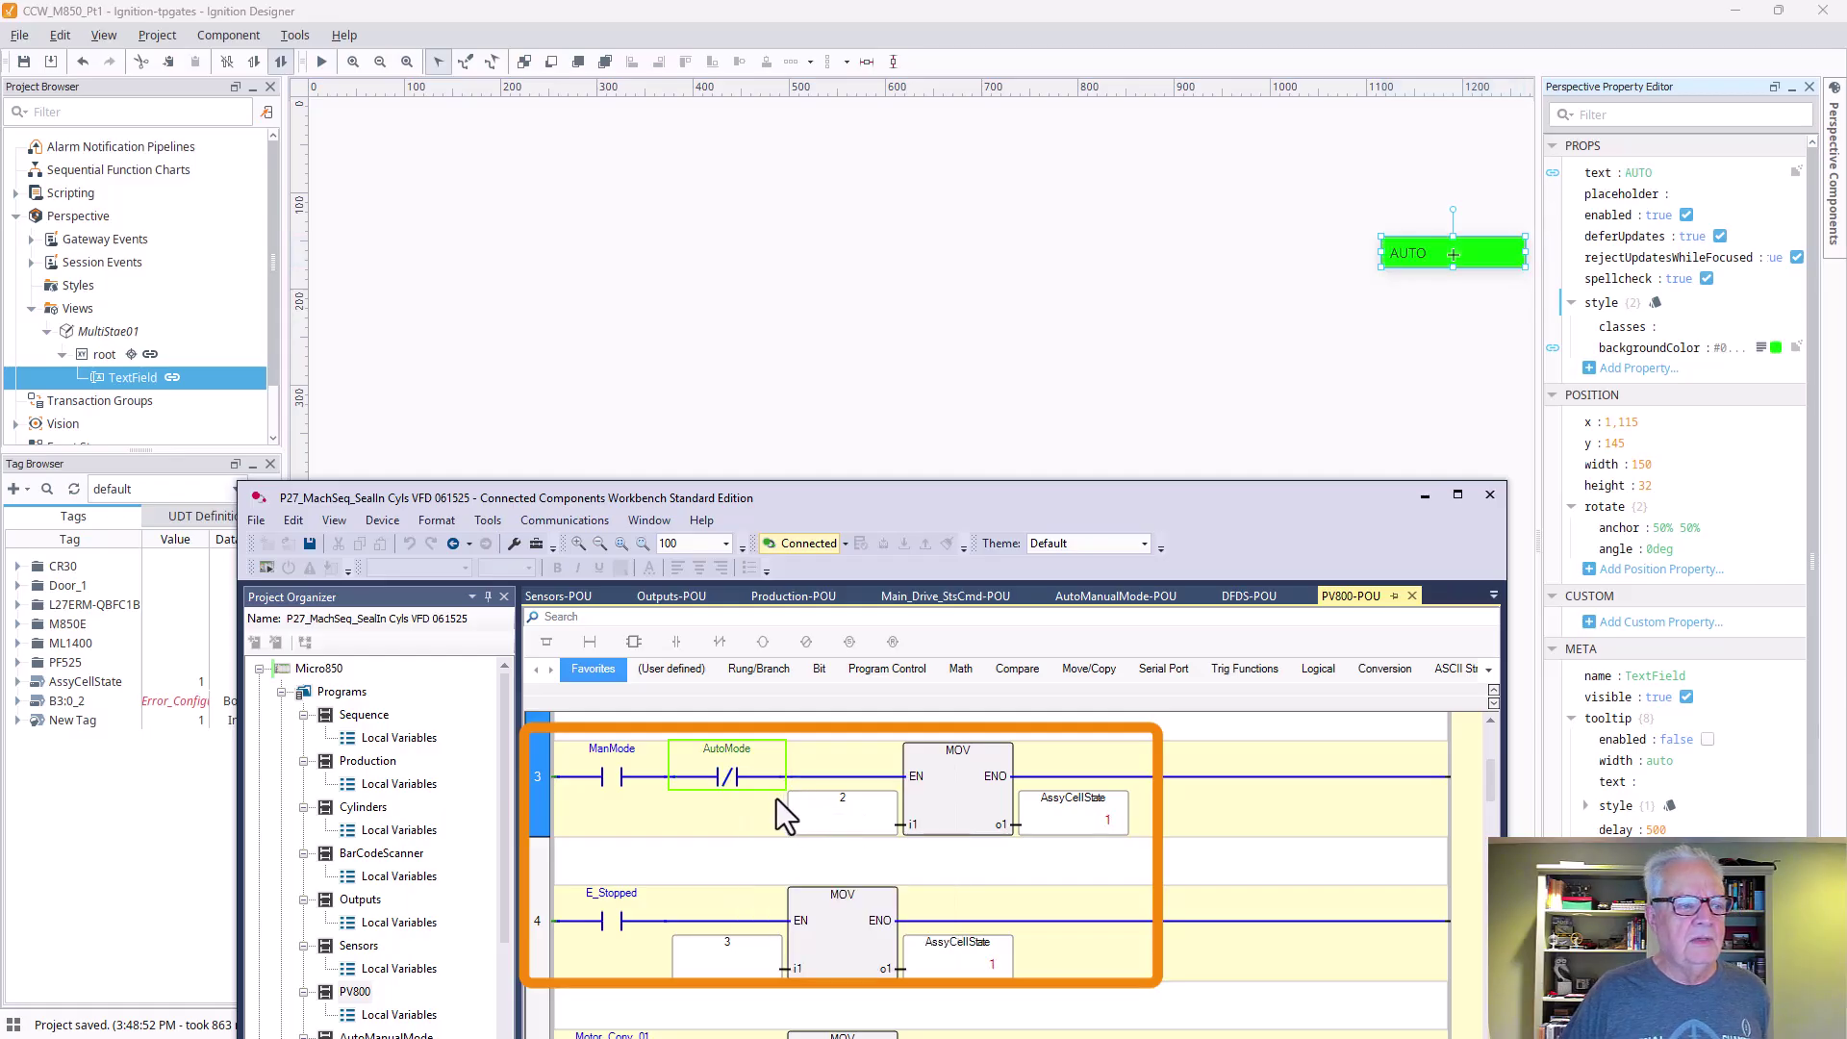
{"action": "right_click", "coordinate": [729, 759]}
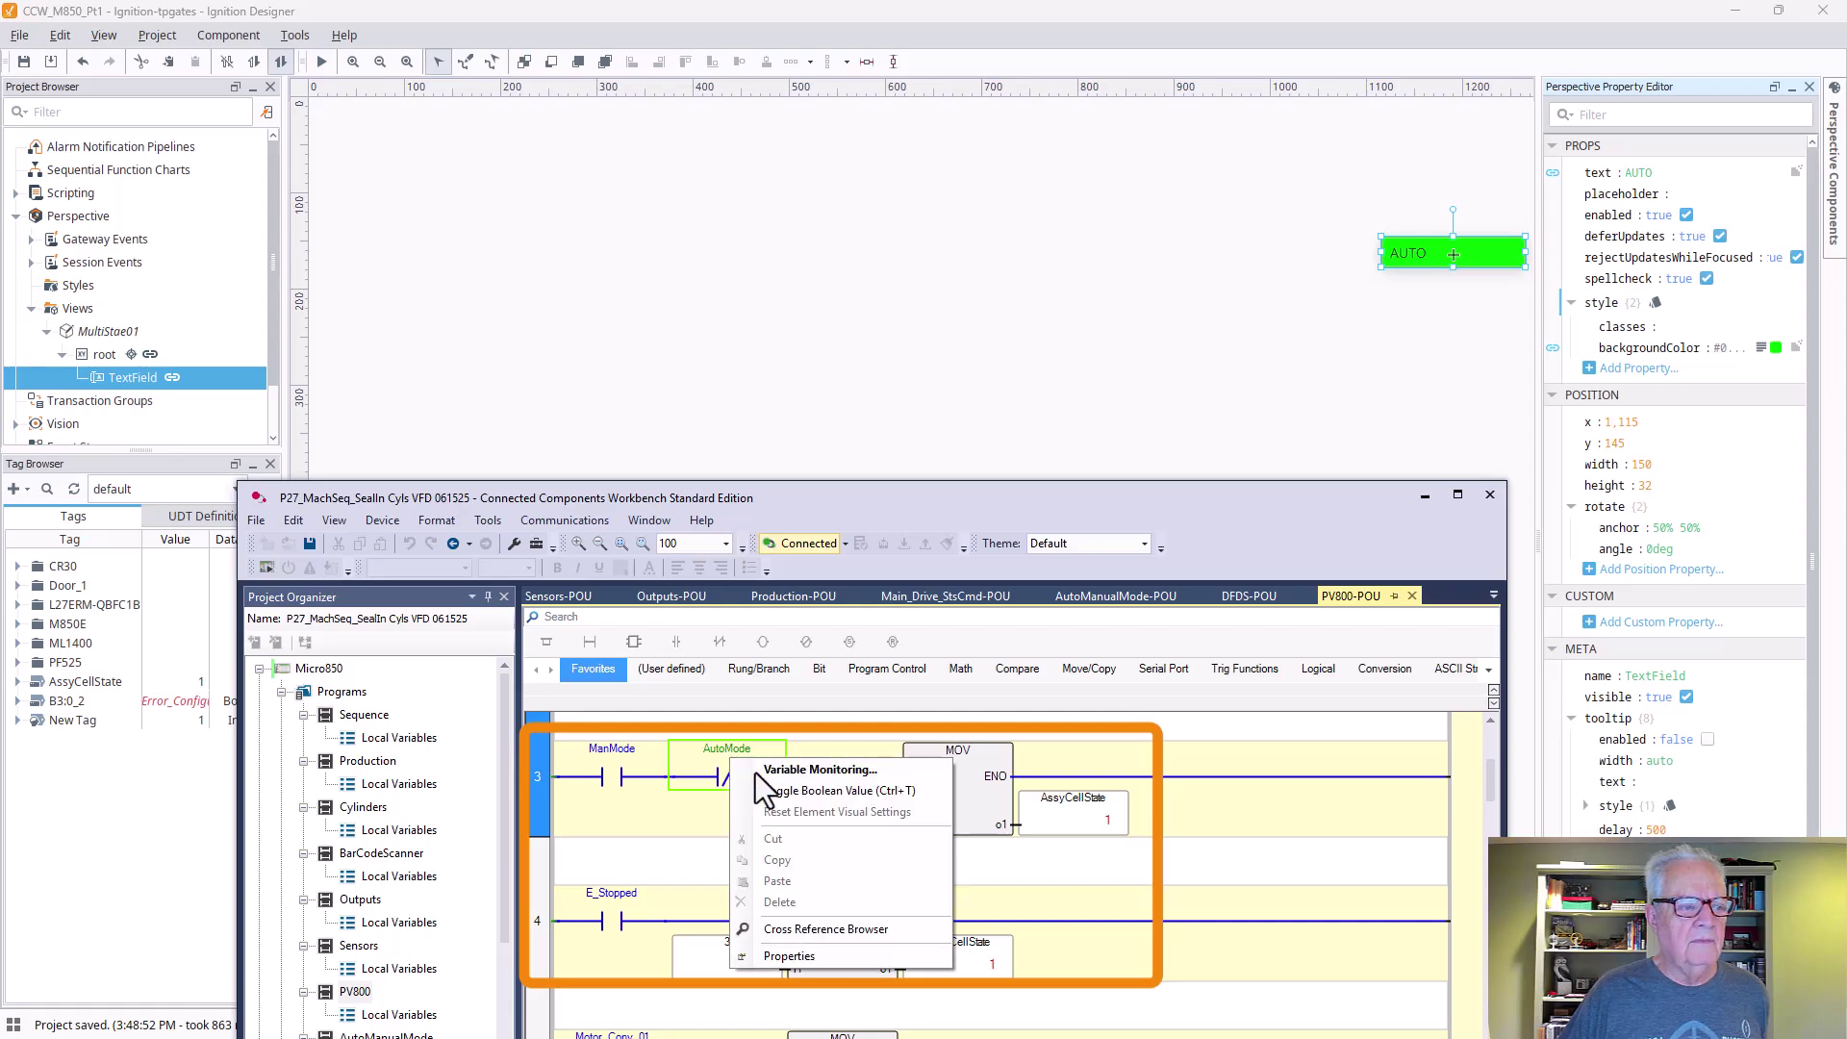
{"action": "left_click", "coordinate": [799, 793]}
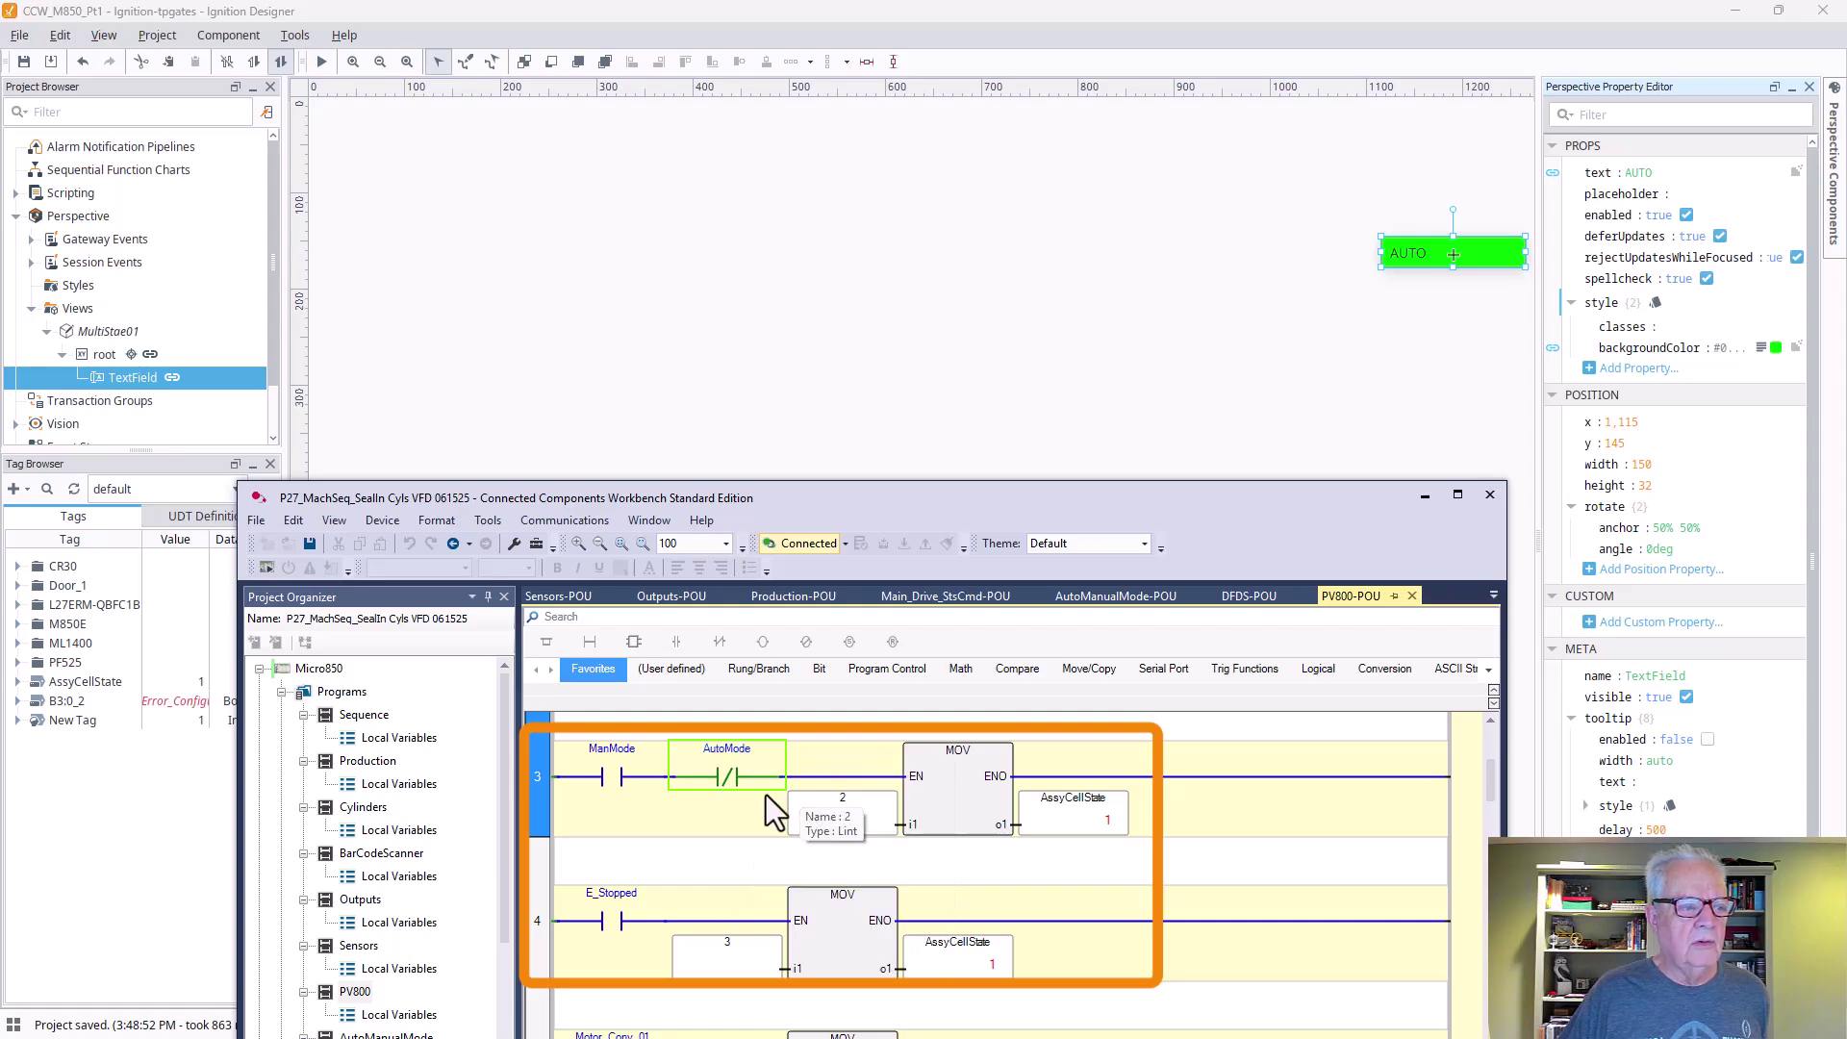
Step: Test the indicator's manual state by toggling ManMode on and back off in rung 3
{"action": "right_click", "coordinate": [610, 761]}
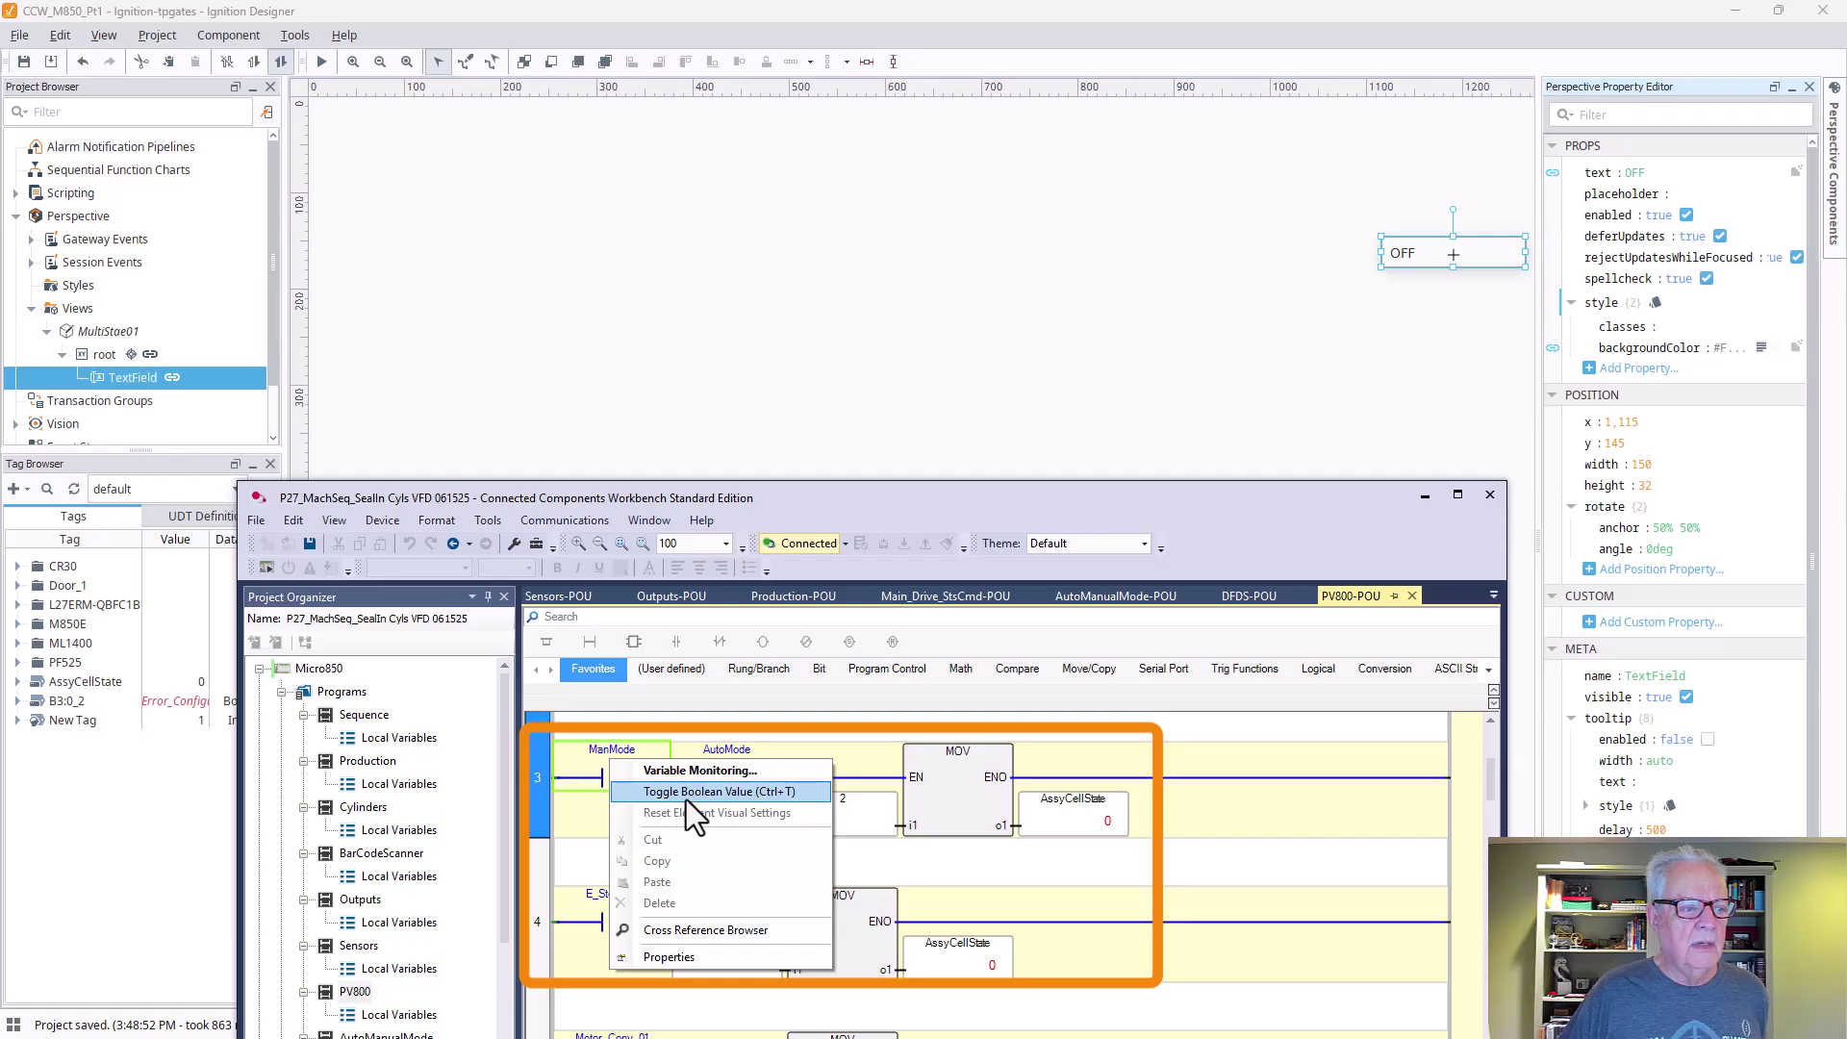
{"action": "left_click", "coordinate": [685, 793]}
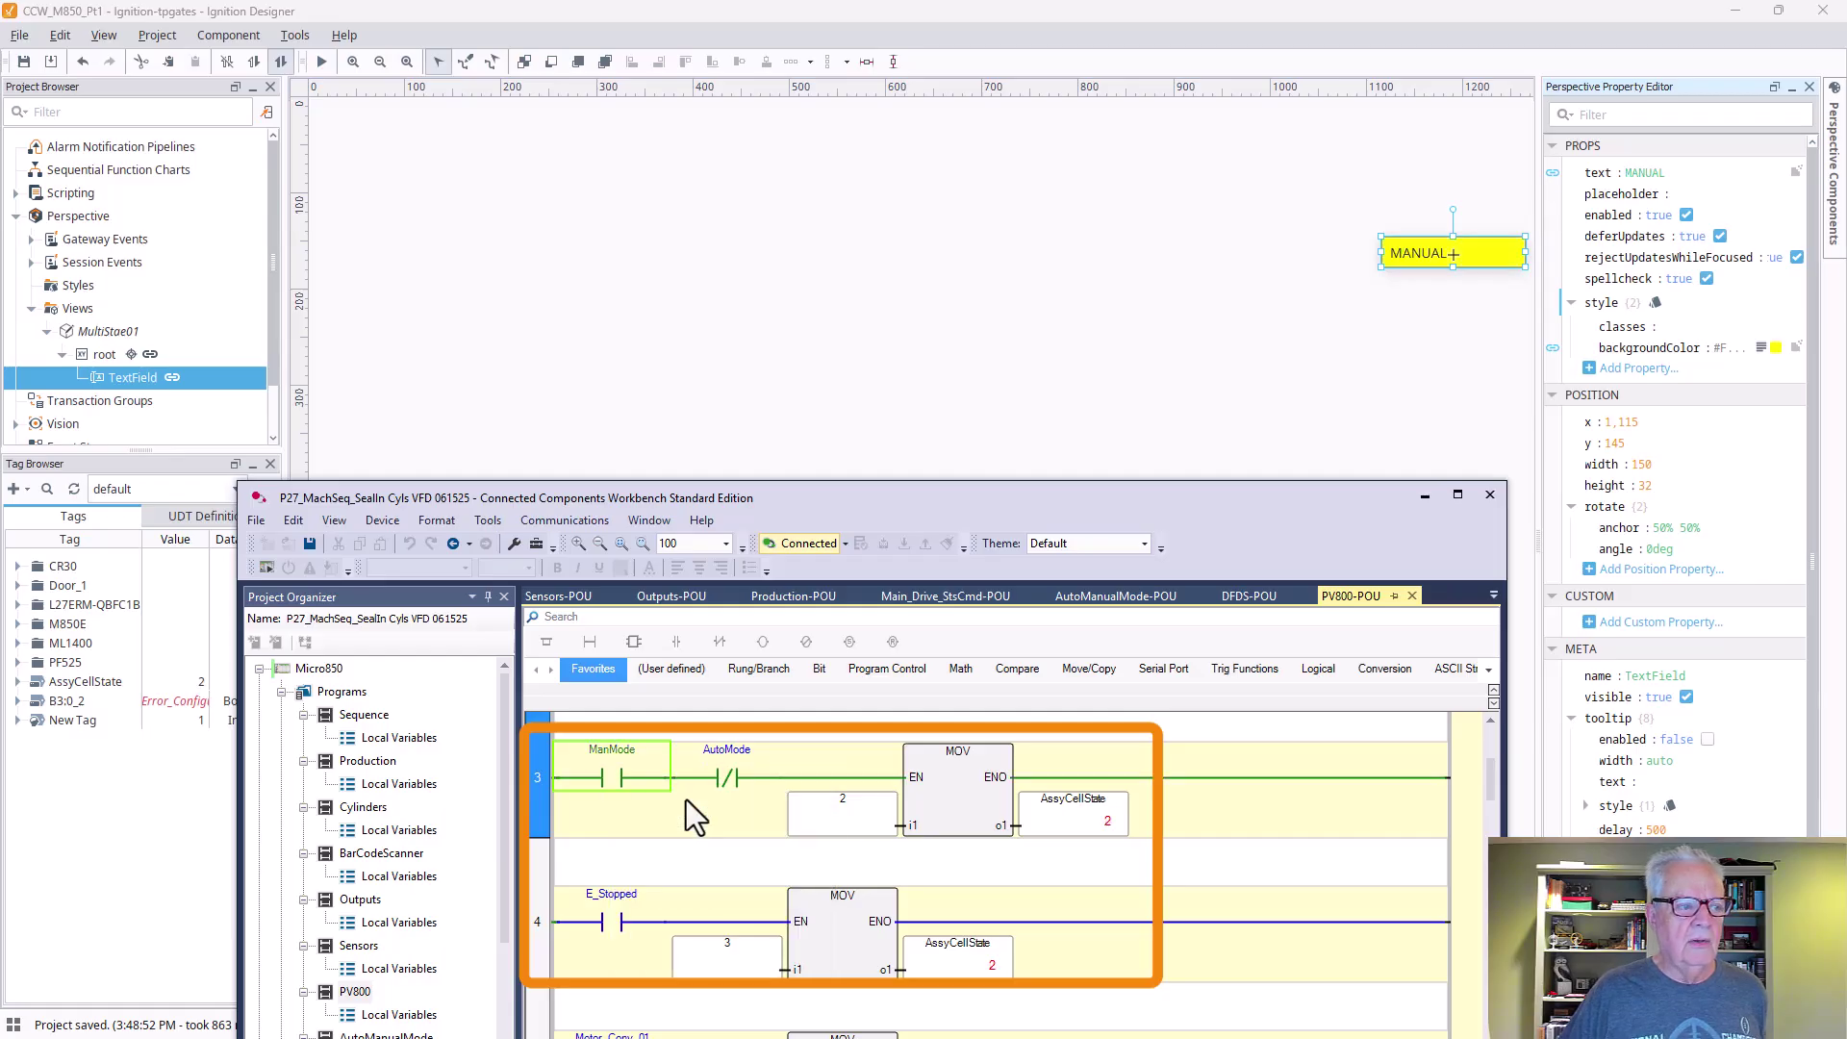
{"action": "right_click", "coordinate": [615, 764]}
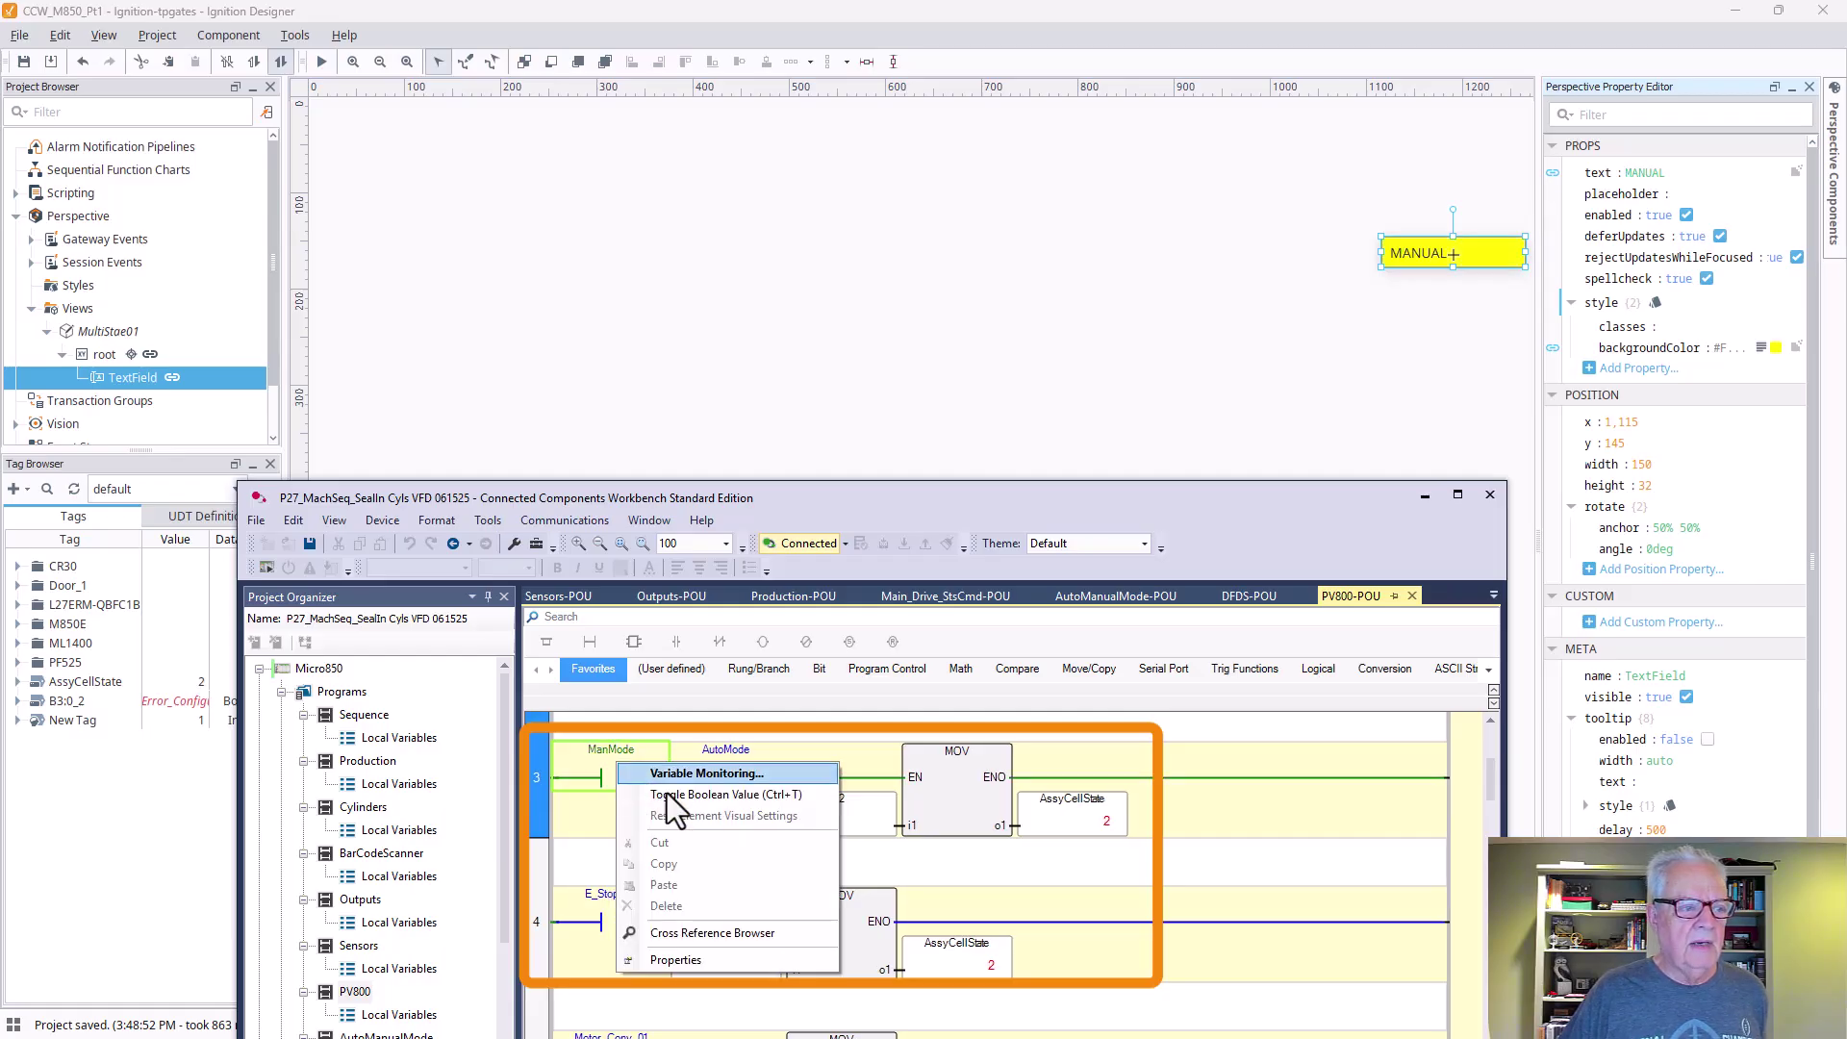
{"action": "left_click", "coordinate": [685, 798]}
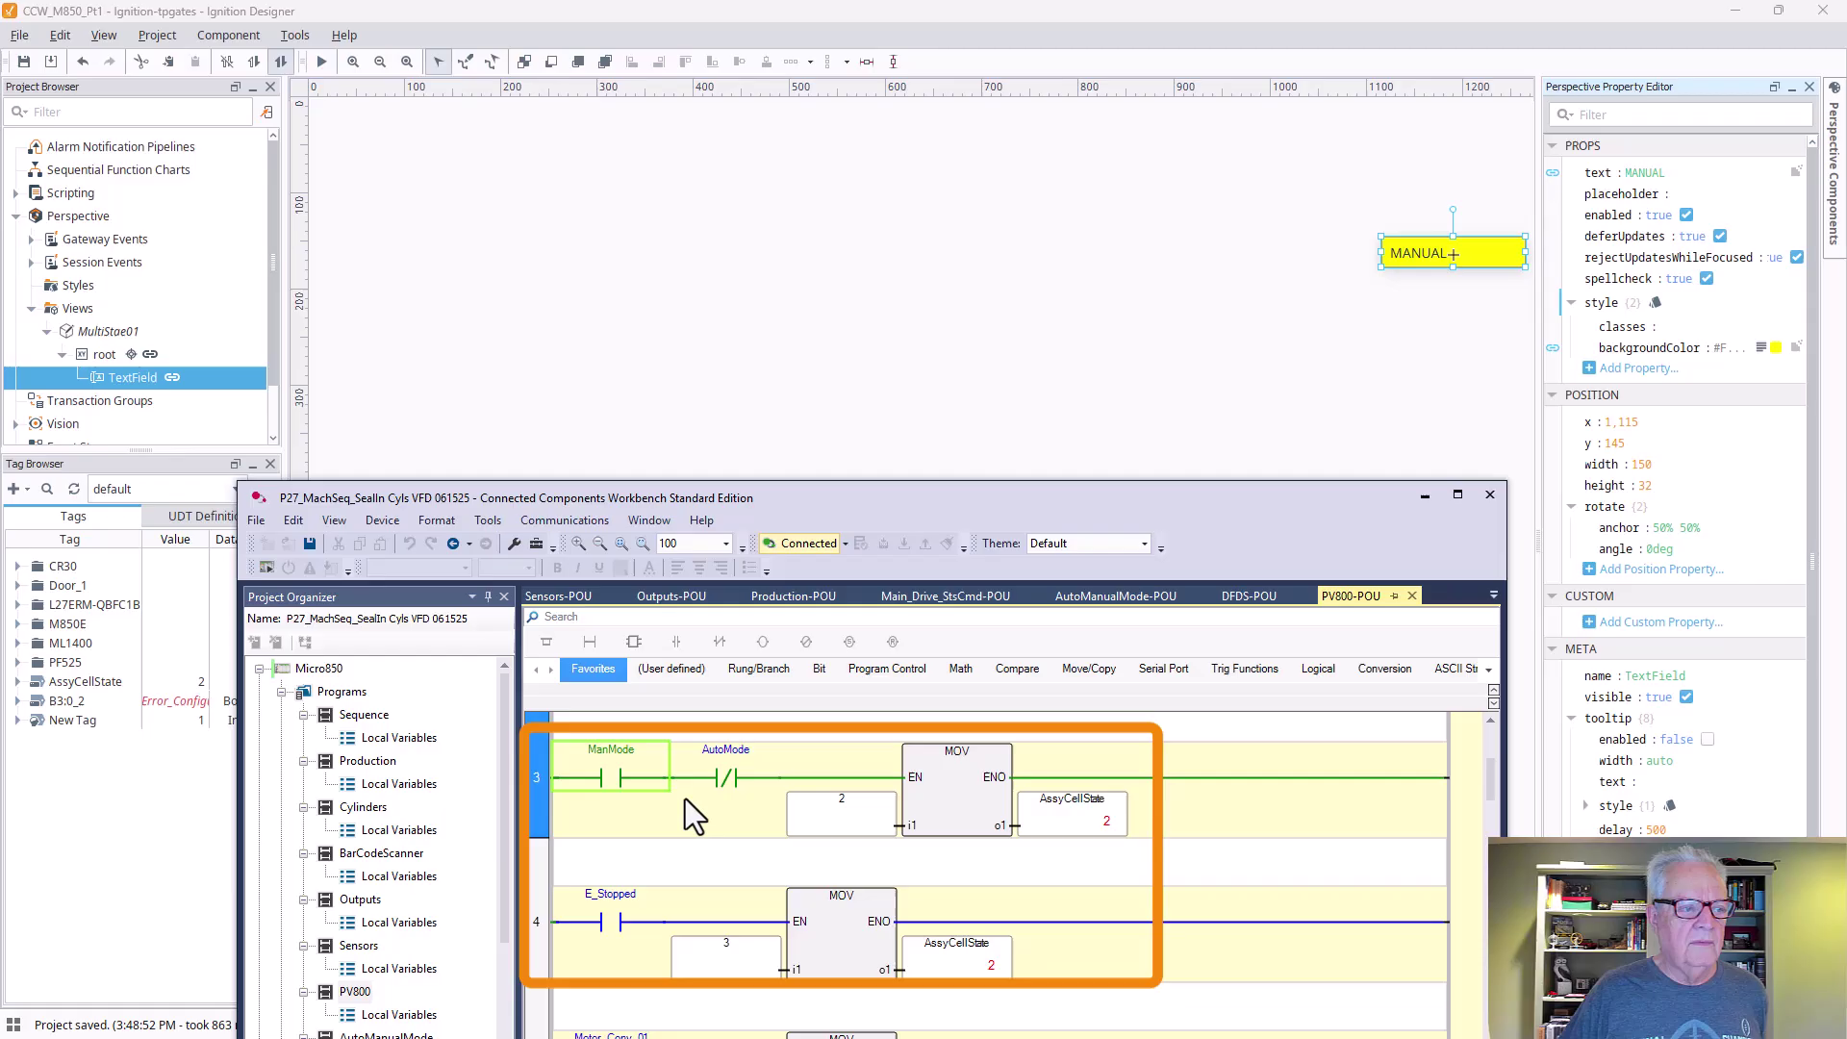
Step: Toggle E_Stopped on in rung 4 to trigger the faulted state, and return to the Ignition Designer
{"action": "right_click", "coordinate": [614, 914]}
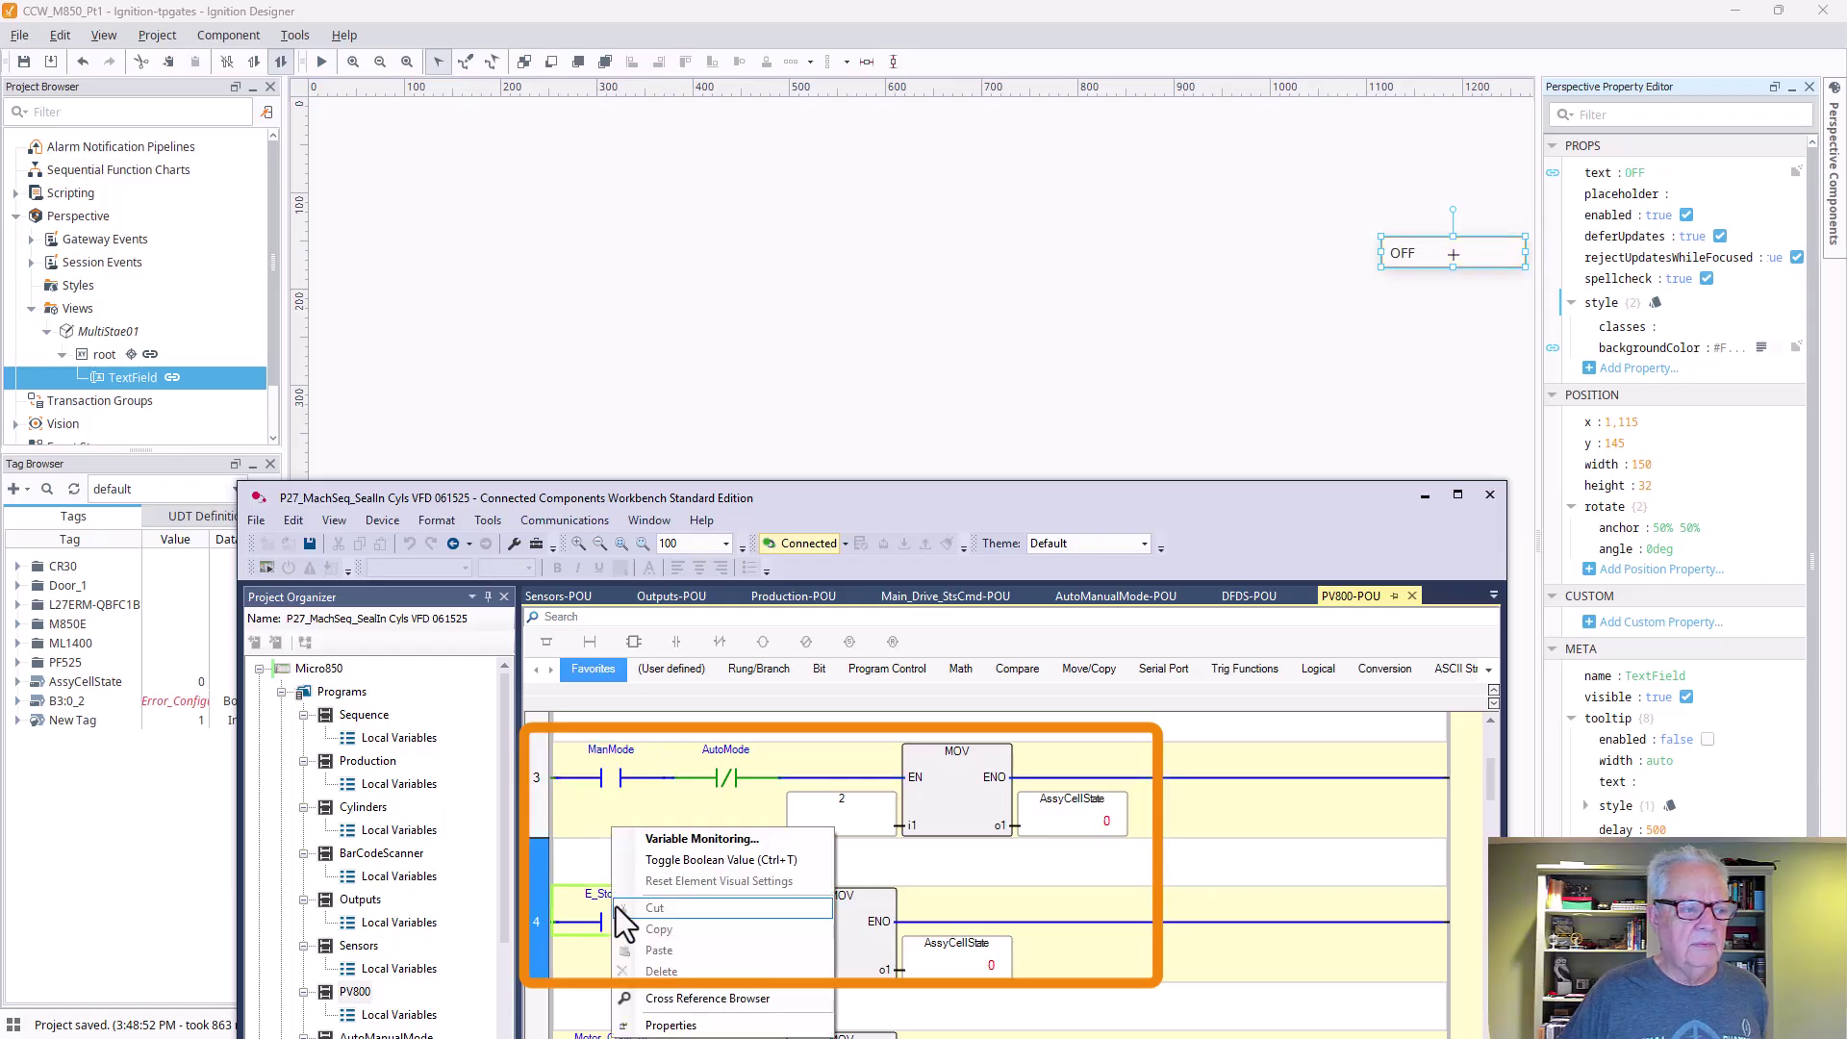
{"action": "left_click", "coordinate": [697, 862]}
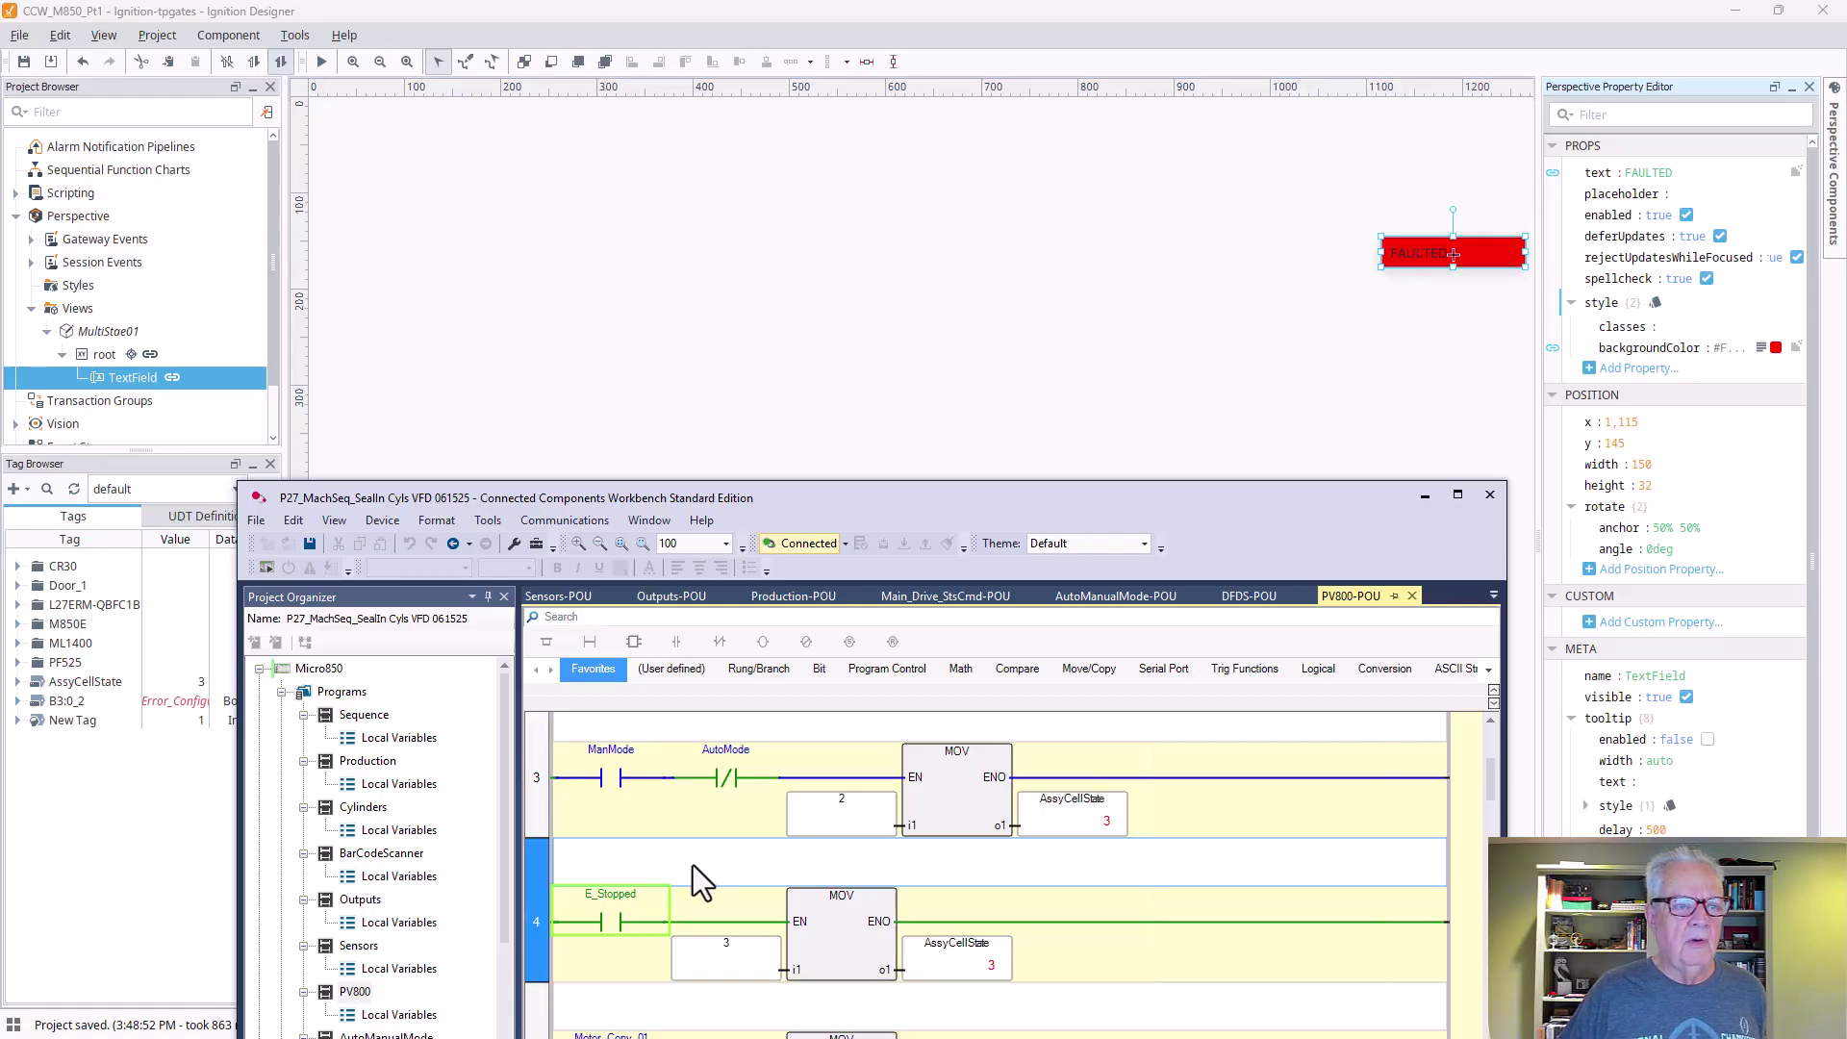
{"action": "left_click", "coordinate": [1109, 304]}
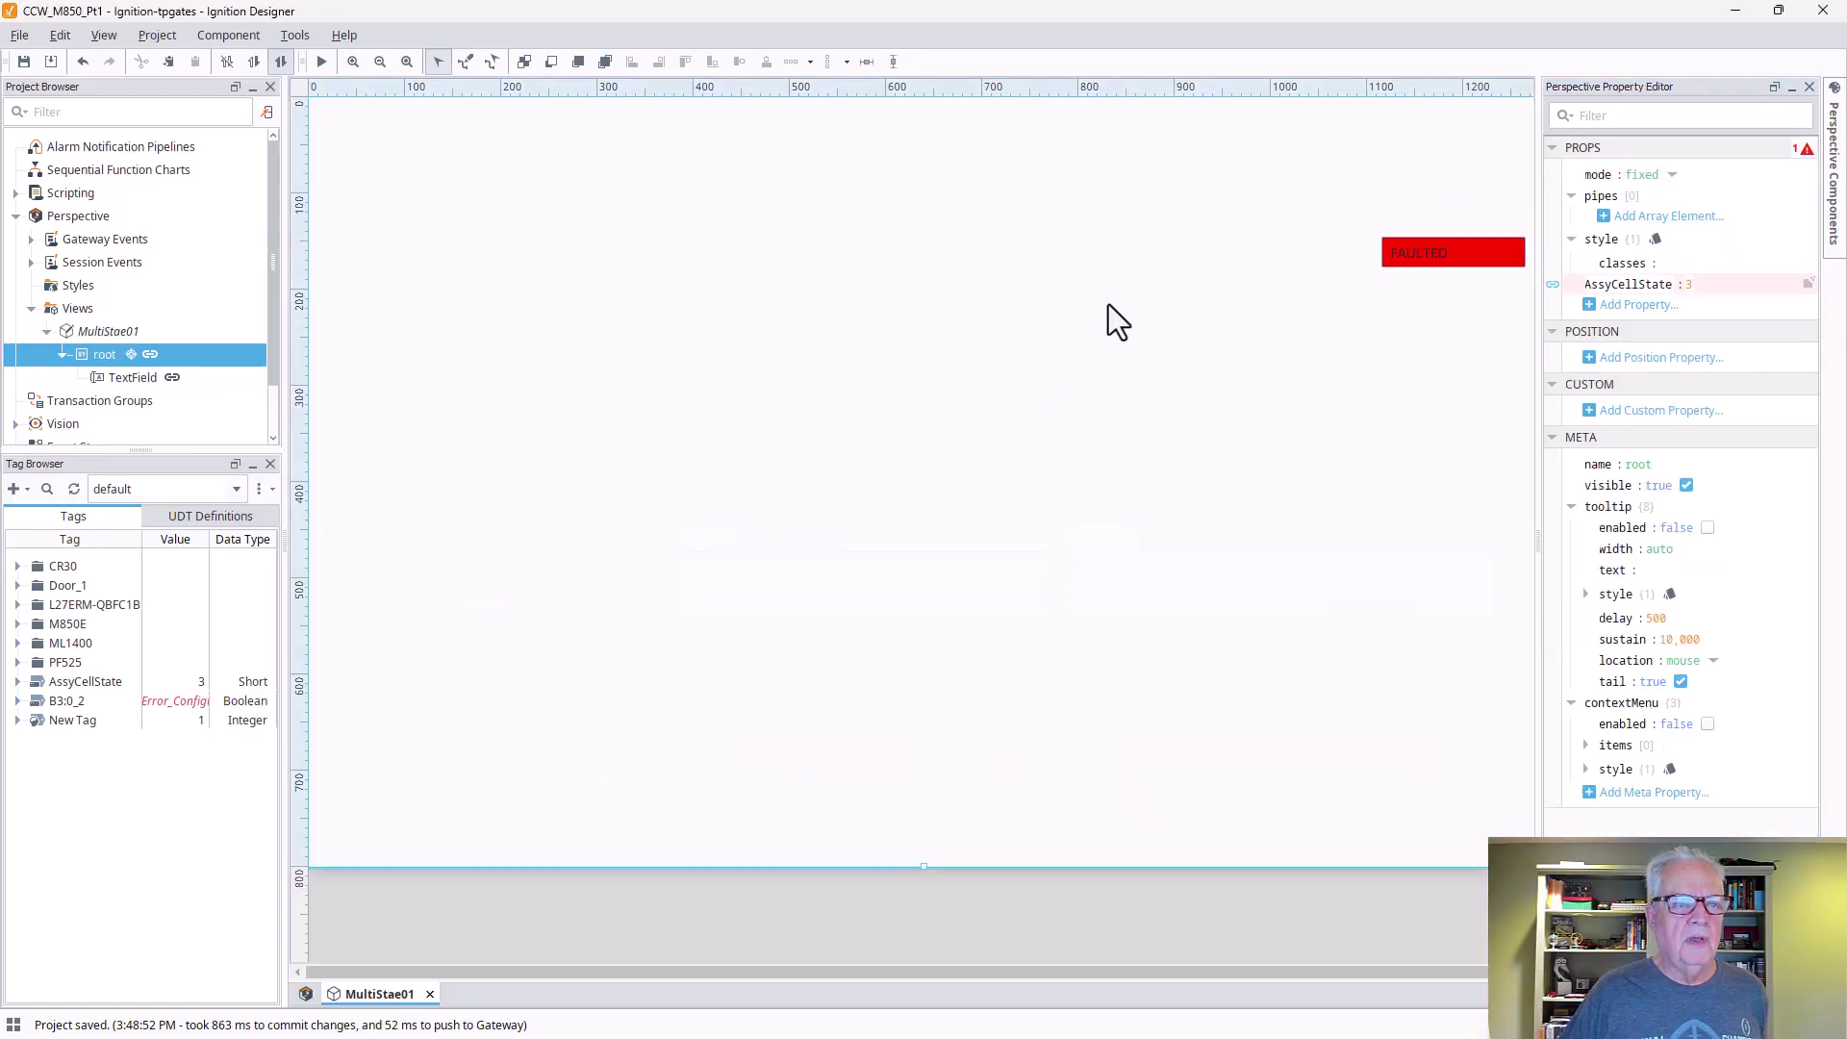
Step: Add the fontSize and fontWeight properties to the Text Field's style
{"action": "left_click", "coordinate": [1457, 250]}
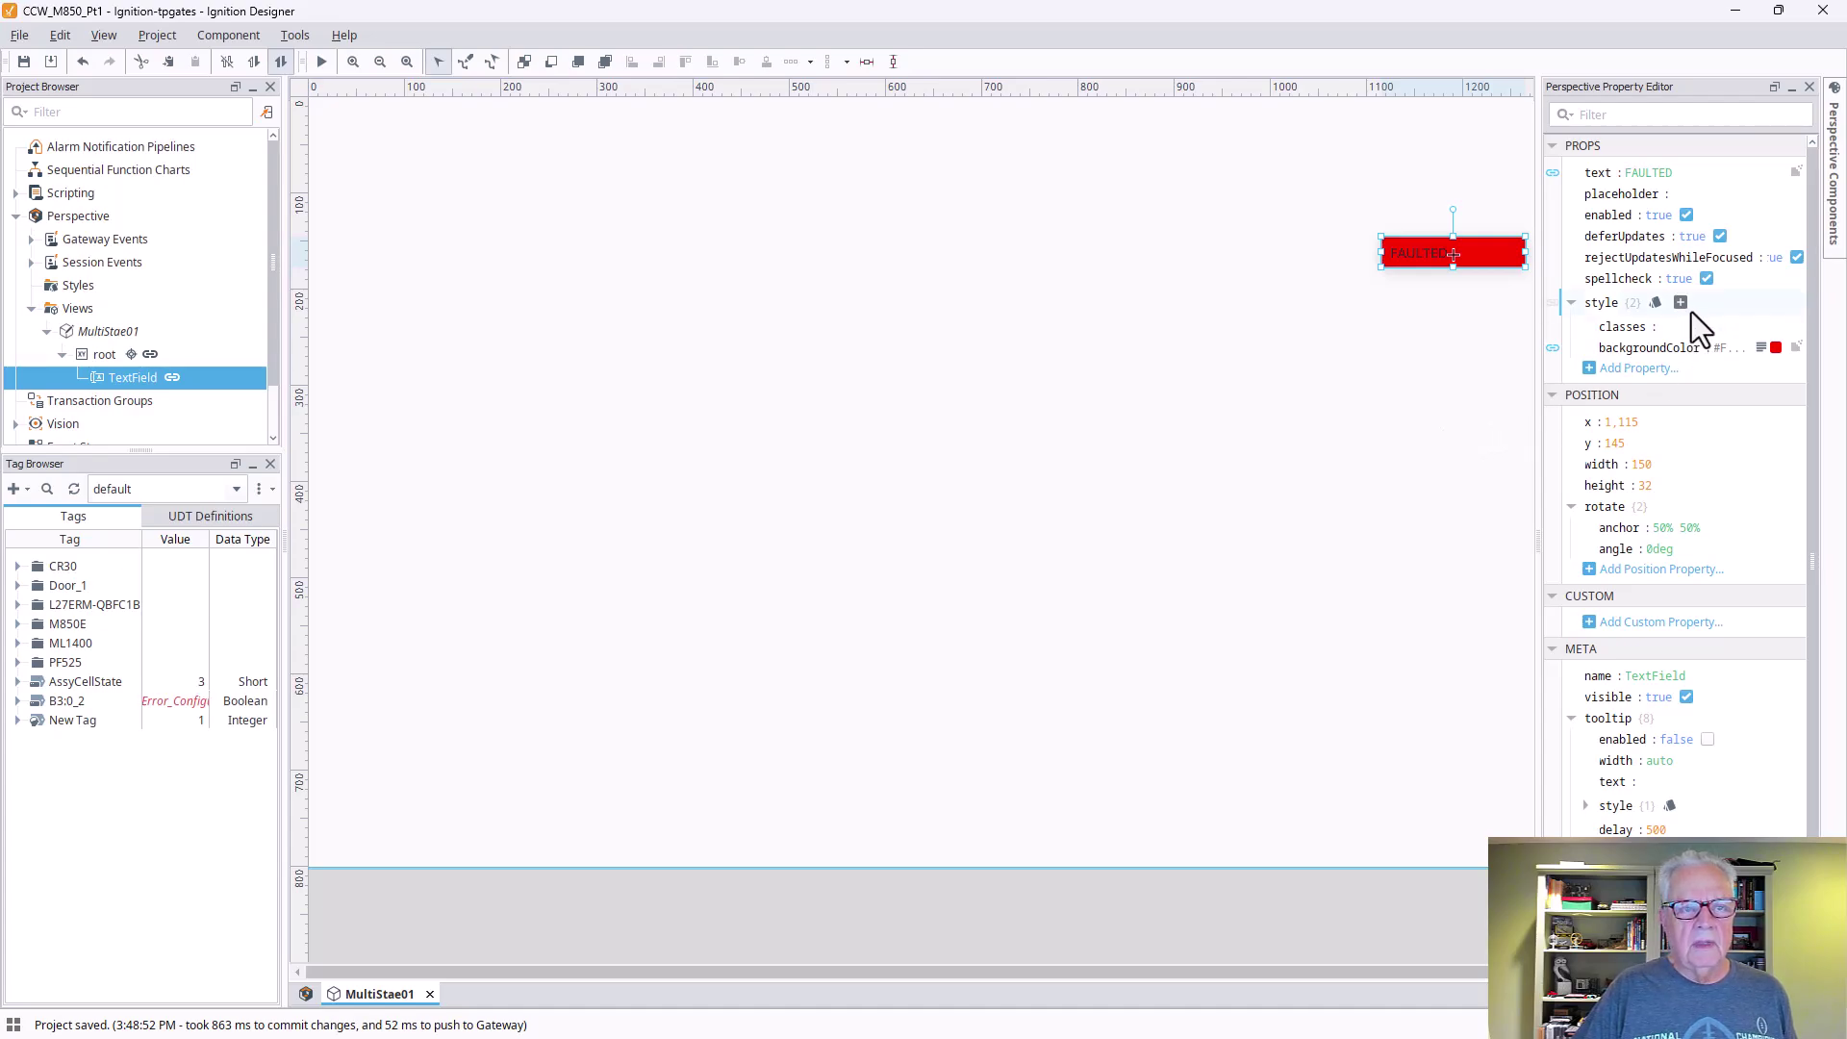
{"action": "left_click", "coordinate": [1682, 303]}
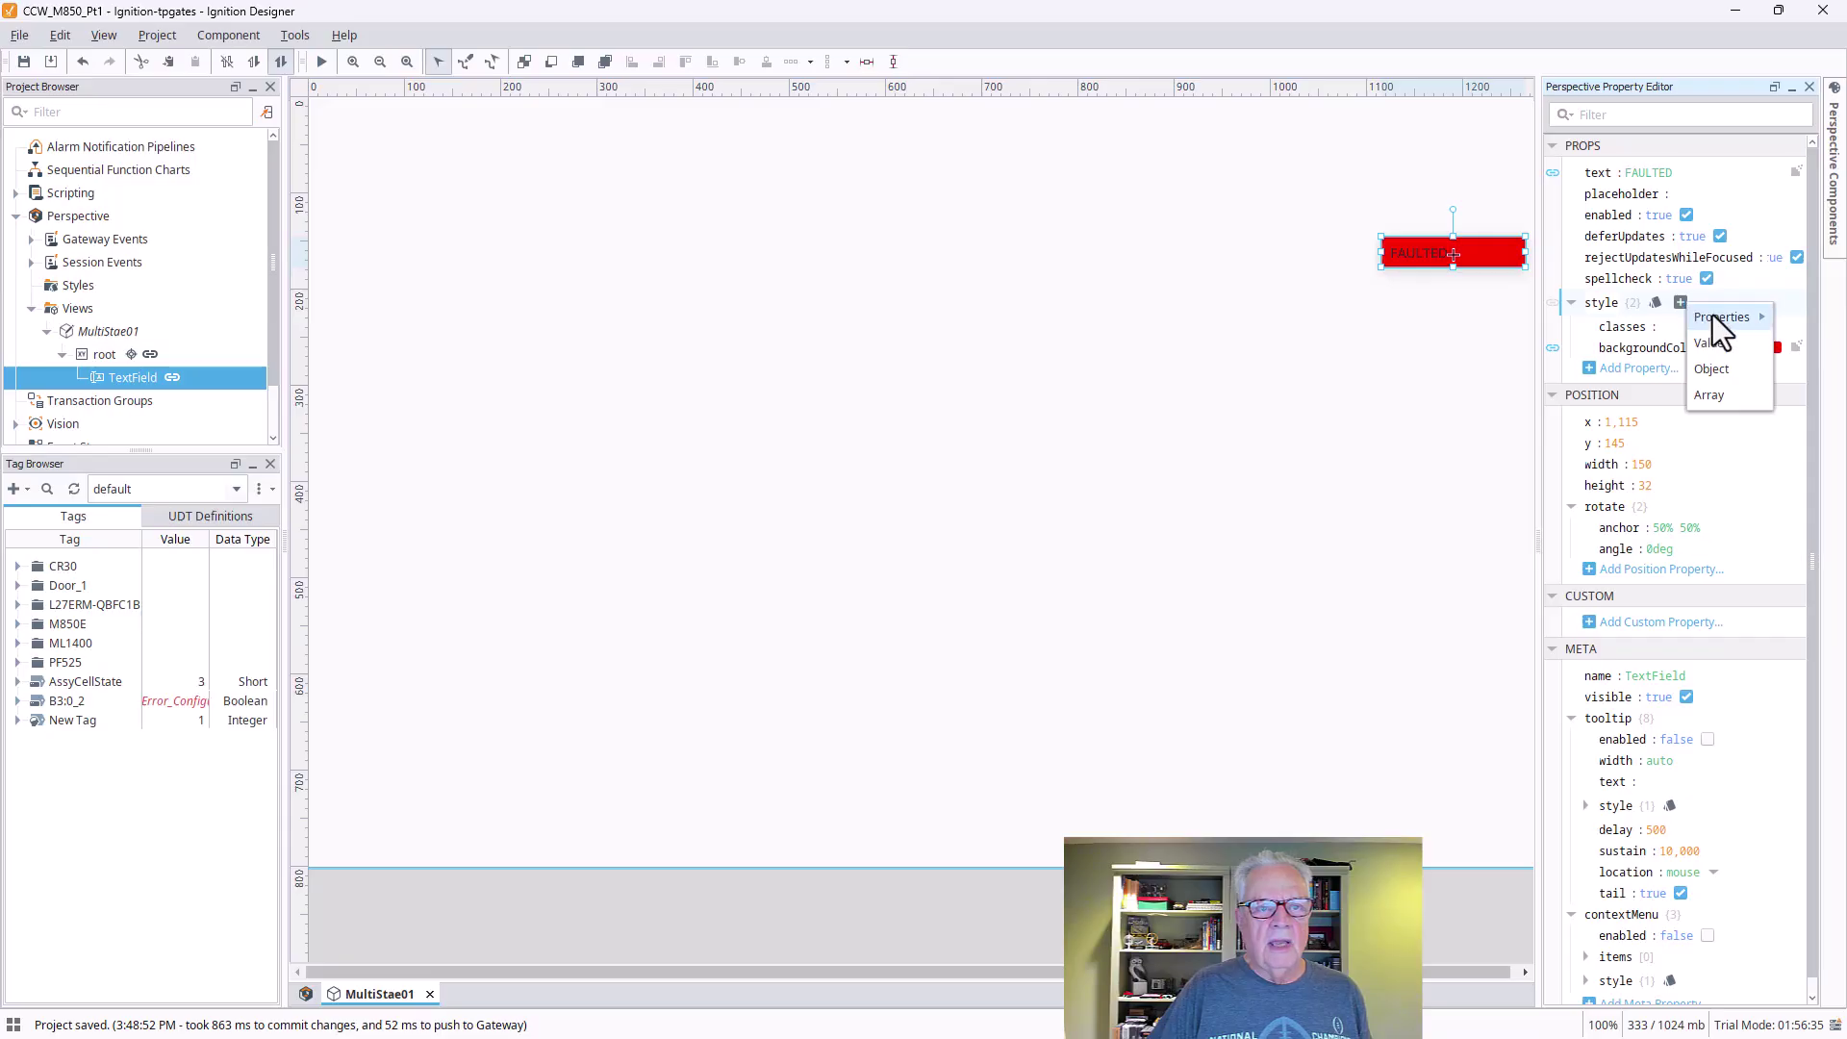
{"action": "mouse_move", "coordinate": [1717, 316]}
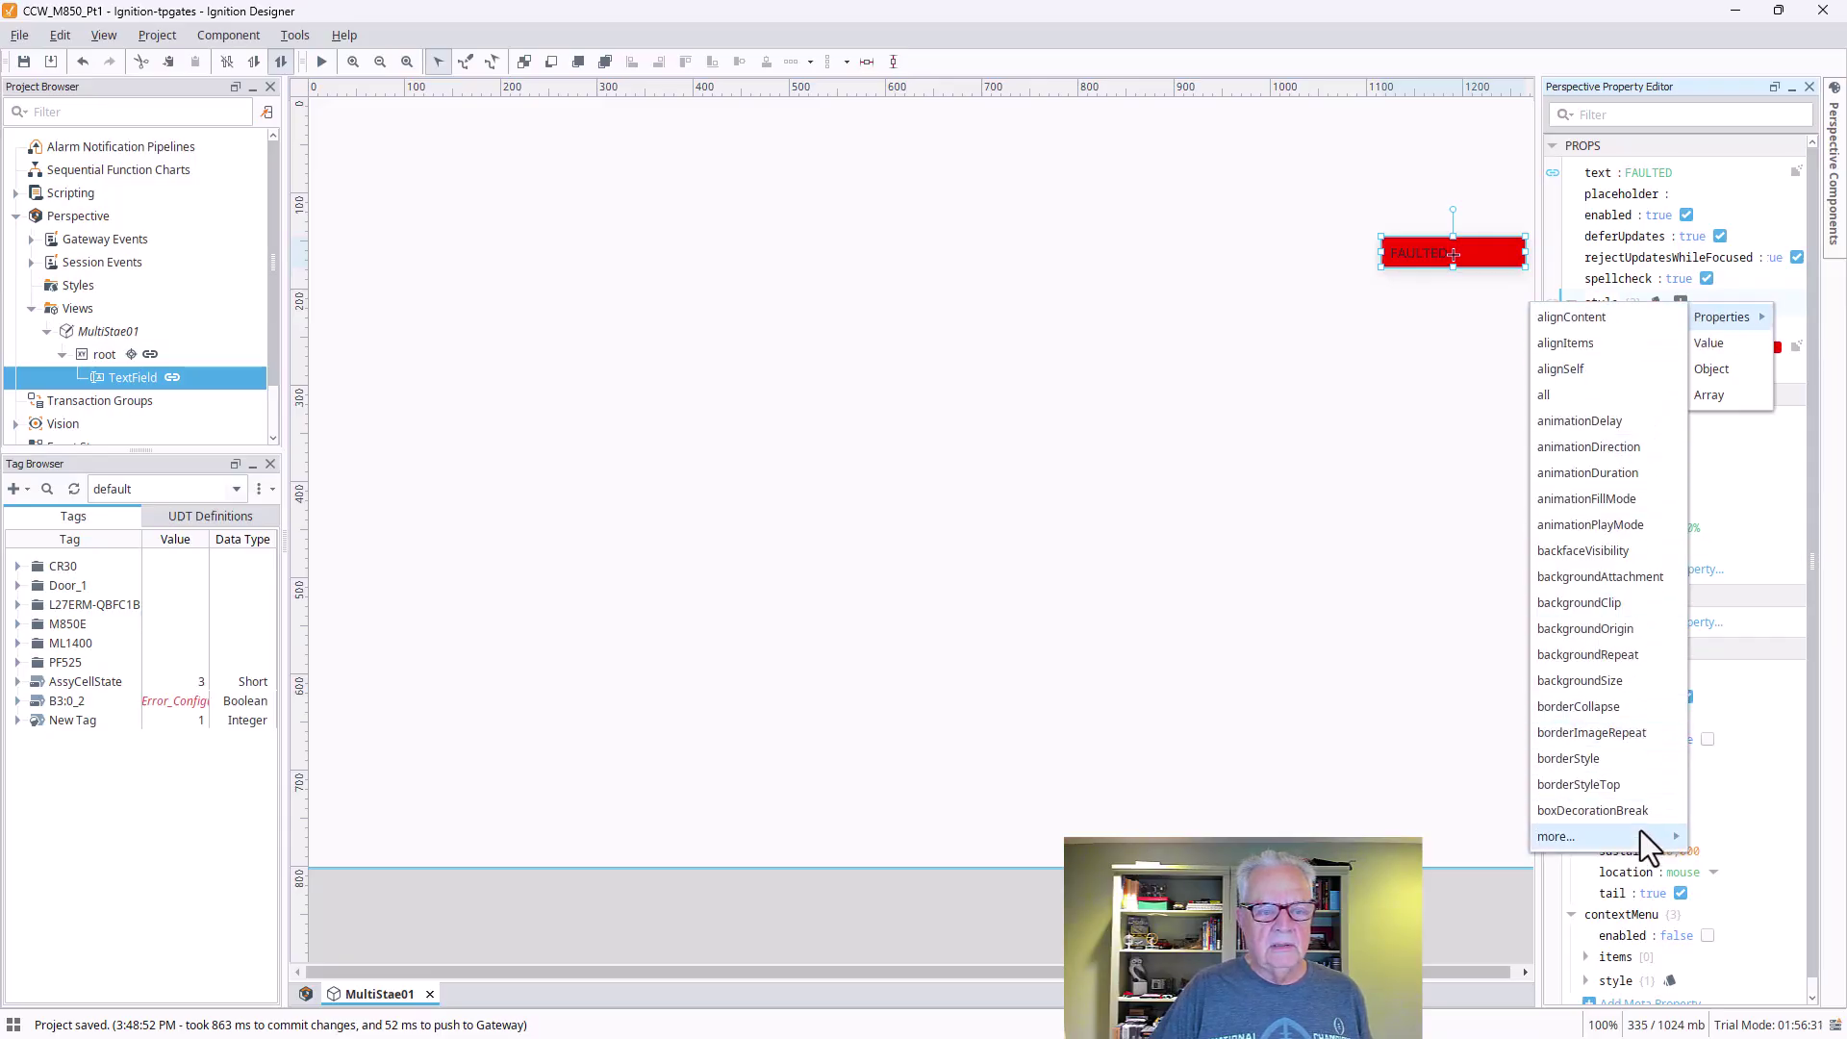
{"action": "mouse_move", "coordinate": [1655, 841]}
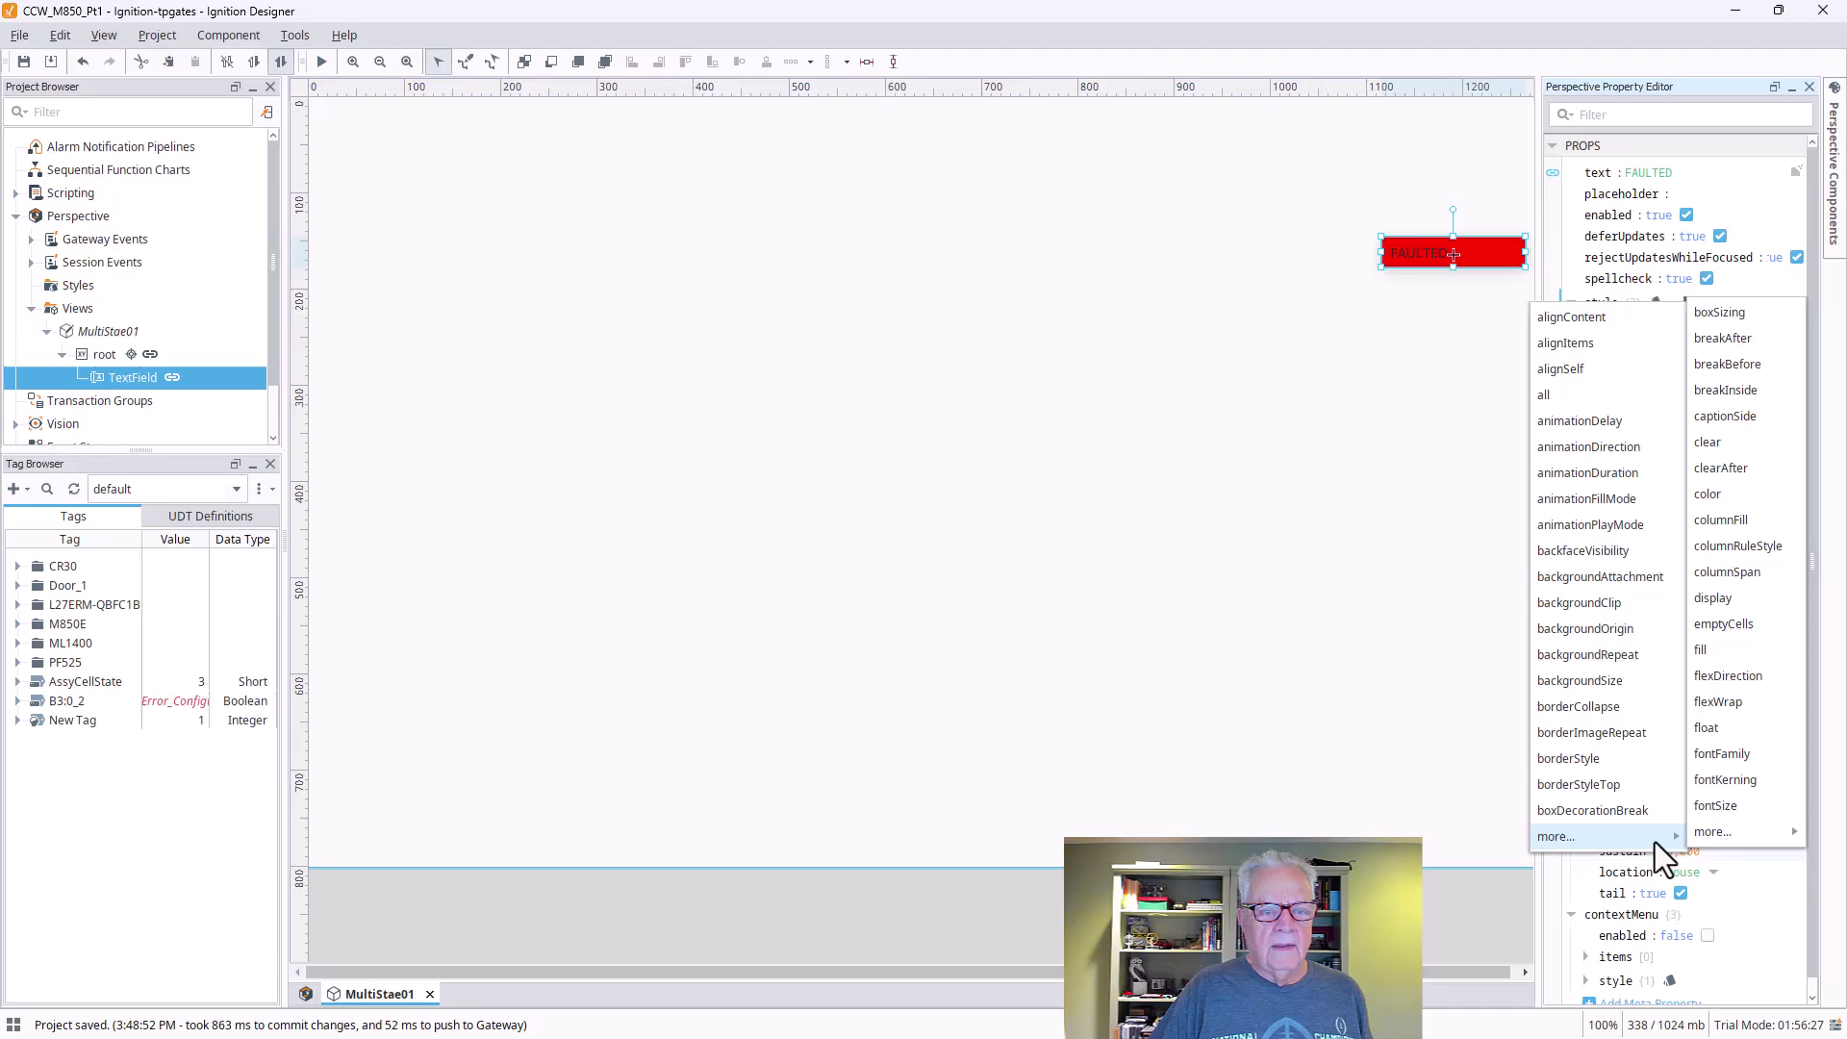
{"action": "left_click", "coordinate": [1719, 808]}
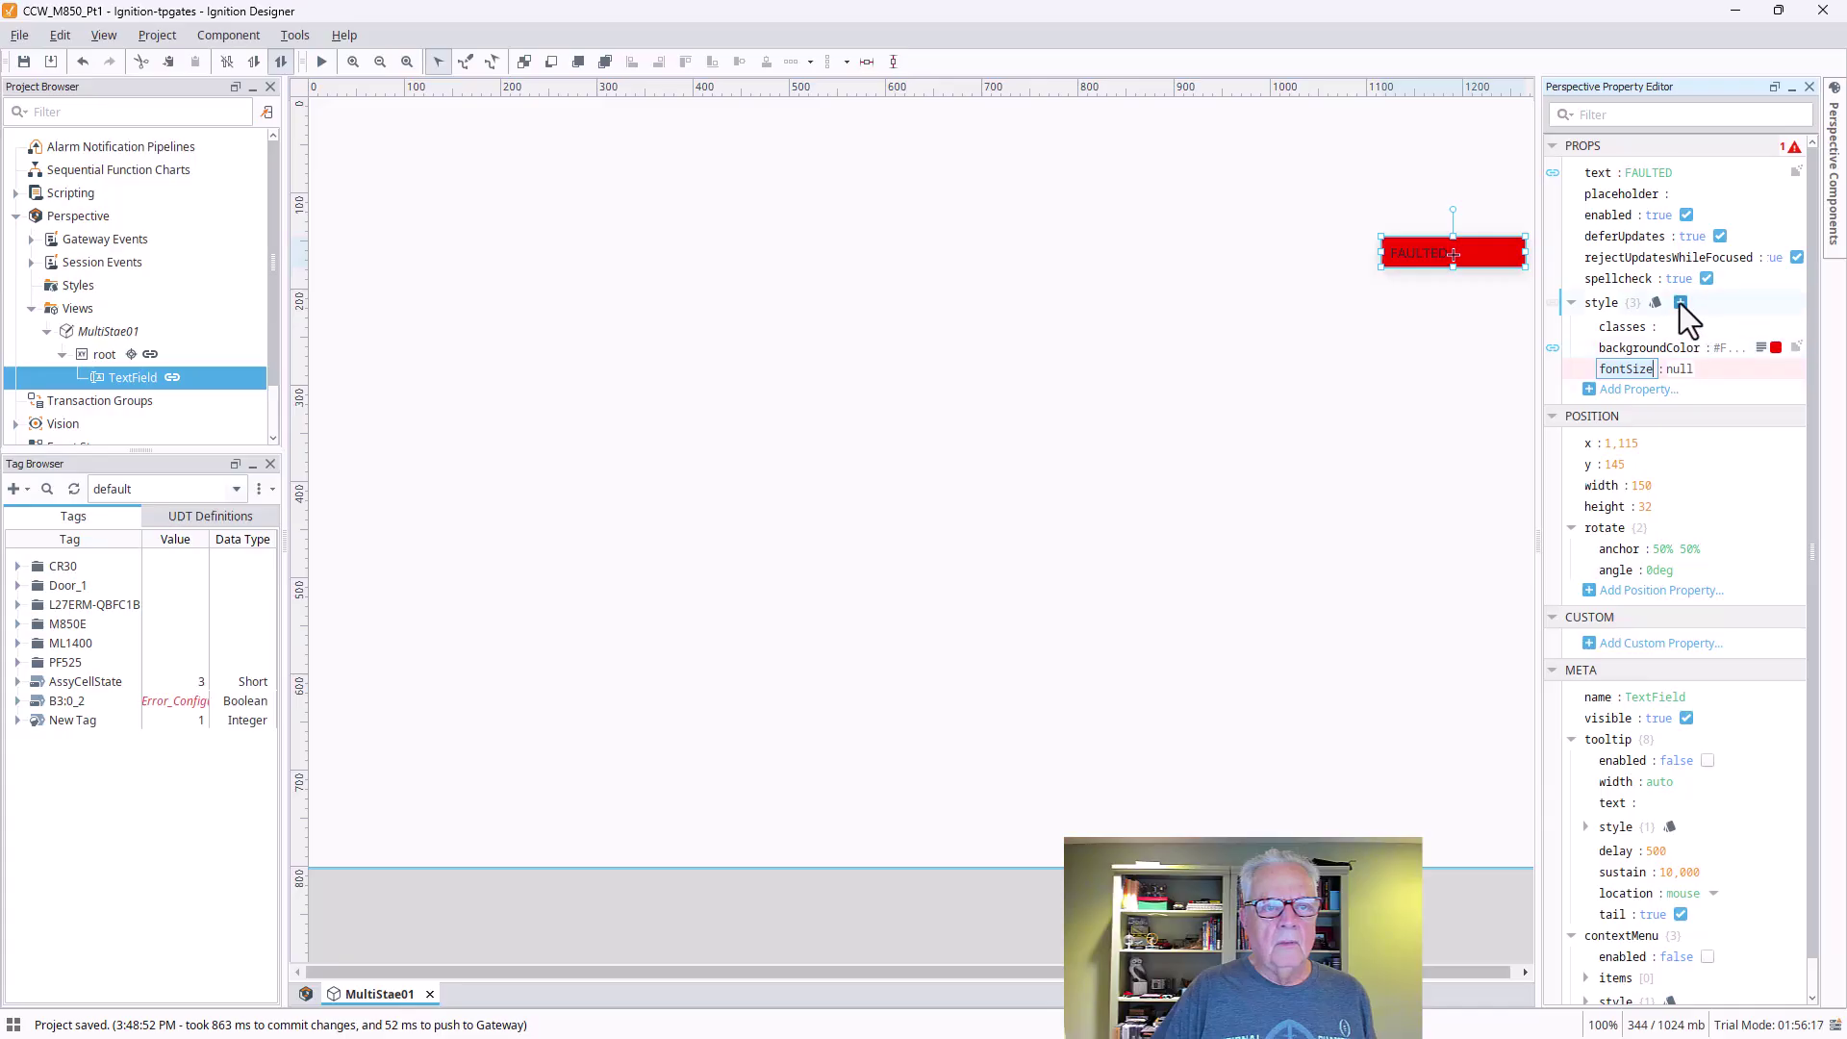
{"action": "right_click", "coordinate": [1684, 304]}
{"action": "left_click", "coordinate": [1607, 414]}
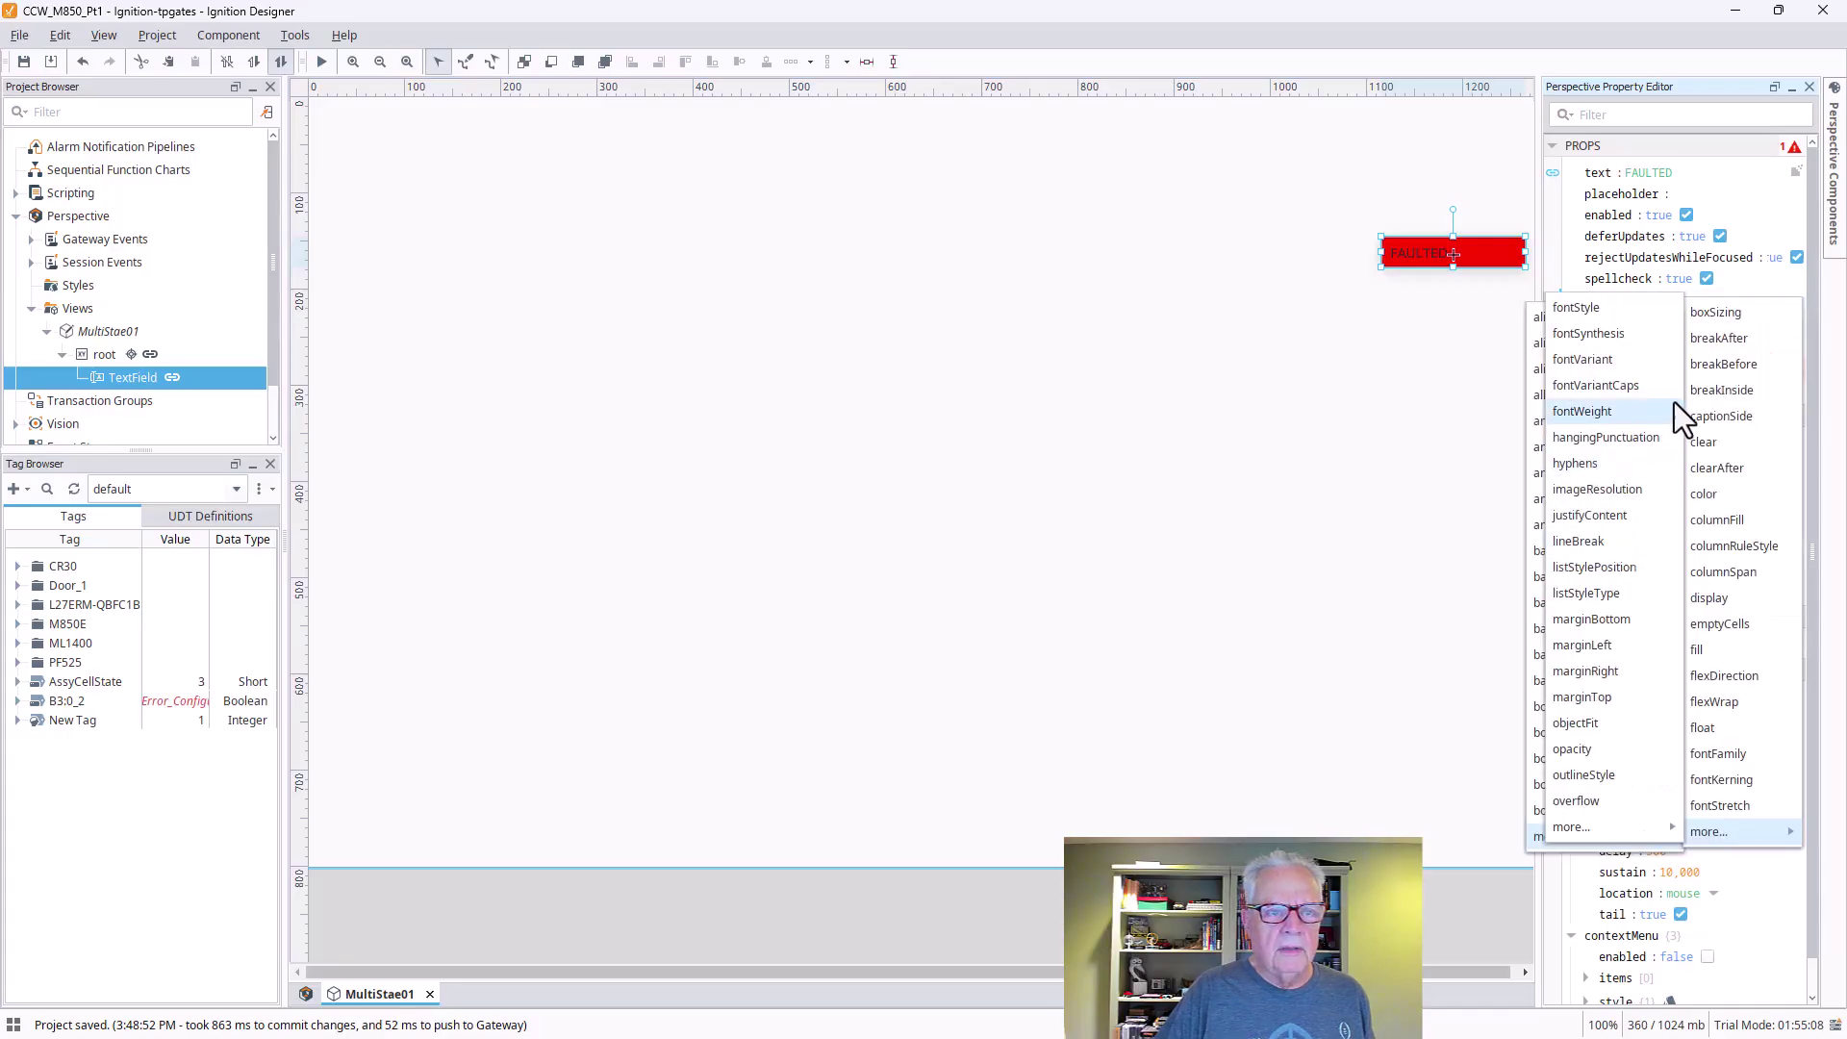
Step: Set the Text Field's fontWeight to bold and its fontSize to 24, and deselect the field
{"action": "left_click", "coordinate": [1720, 390]}
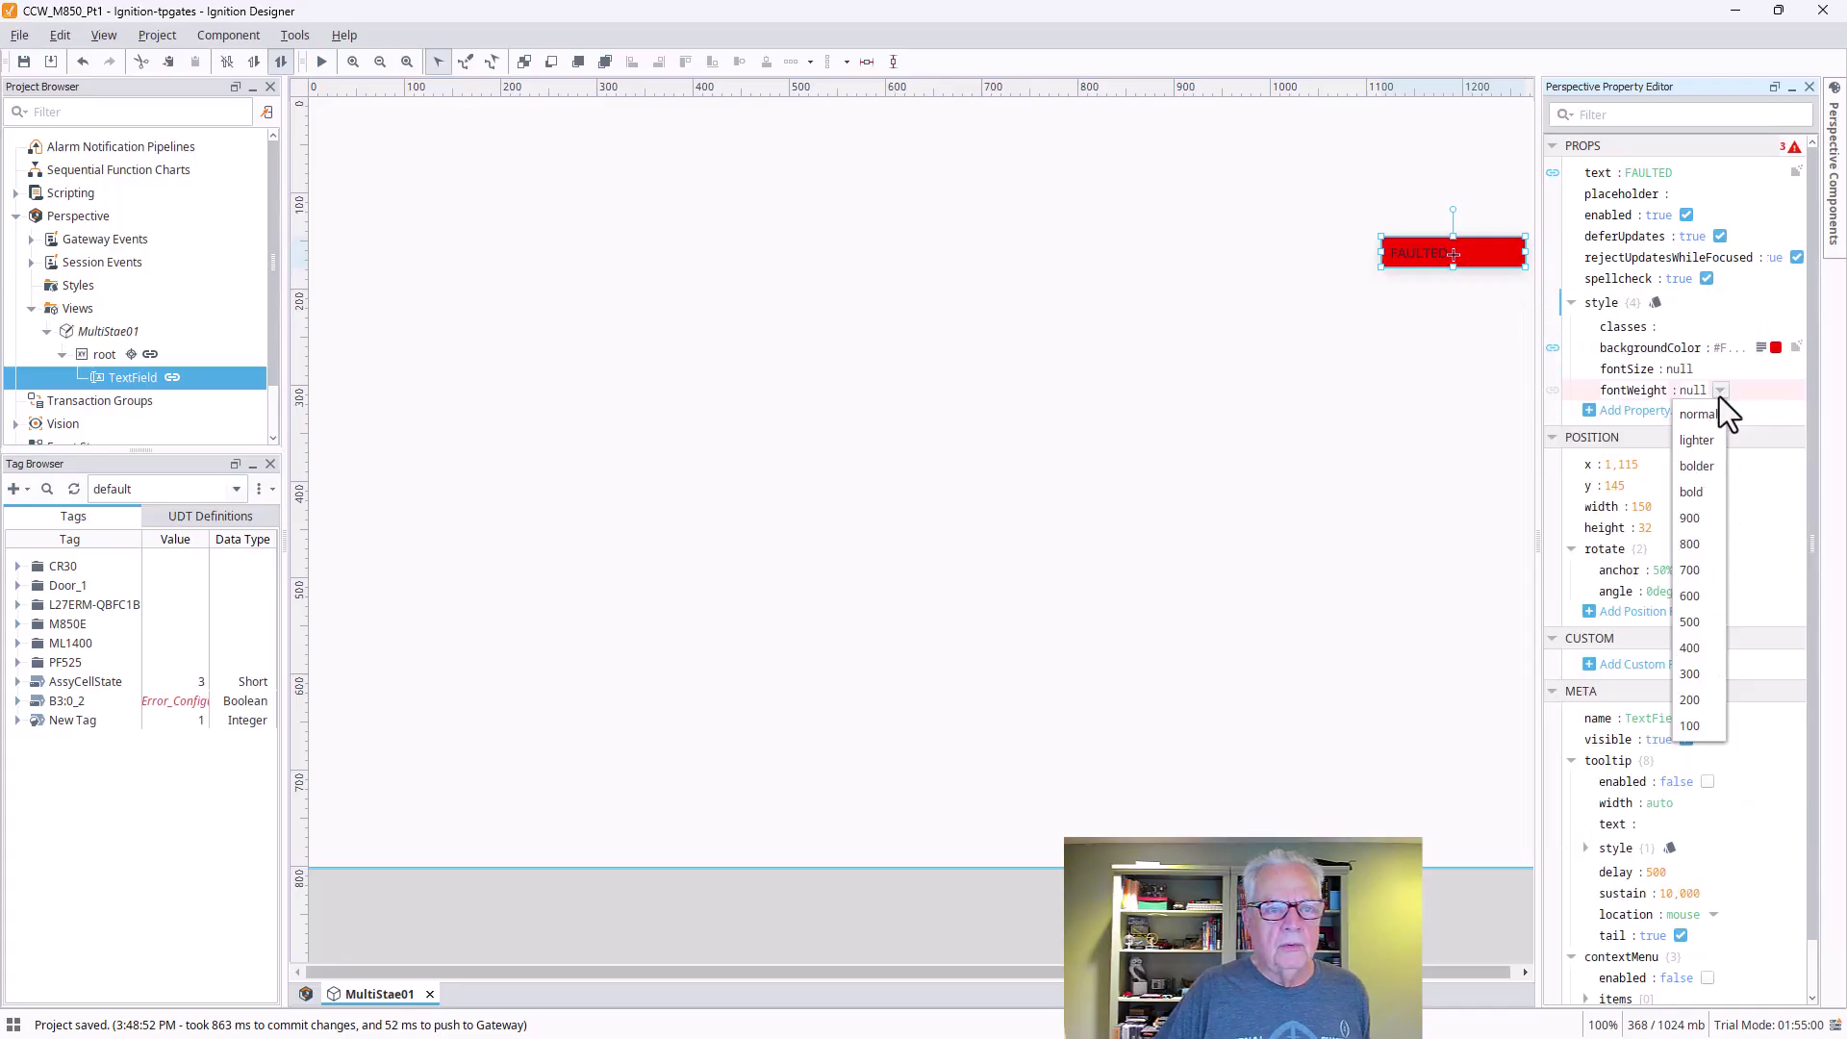
{"action": "left_click", "coordinate": [1699, 496]}
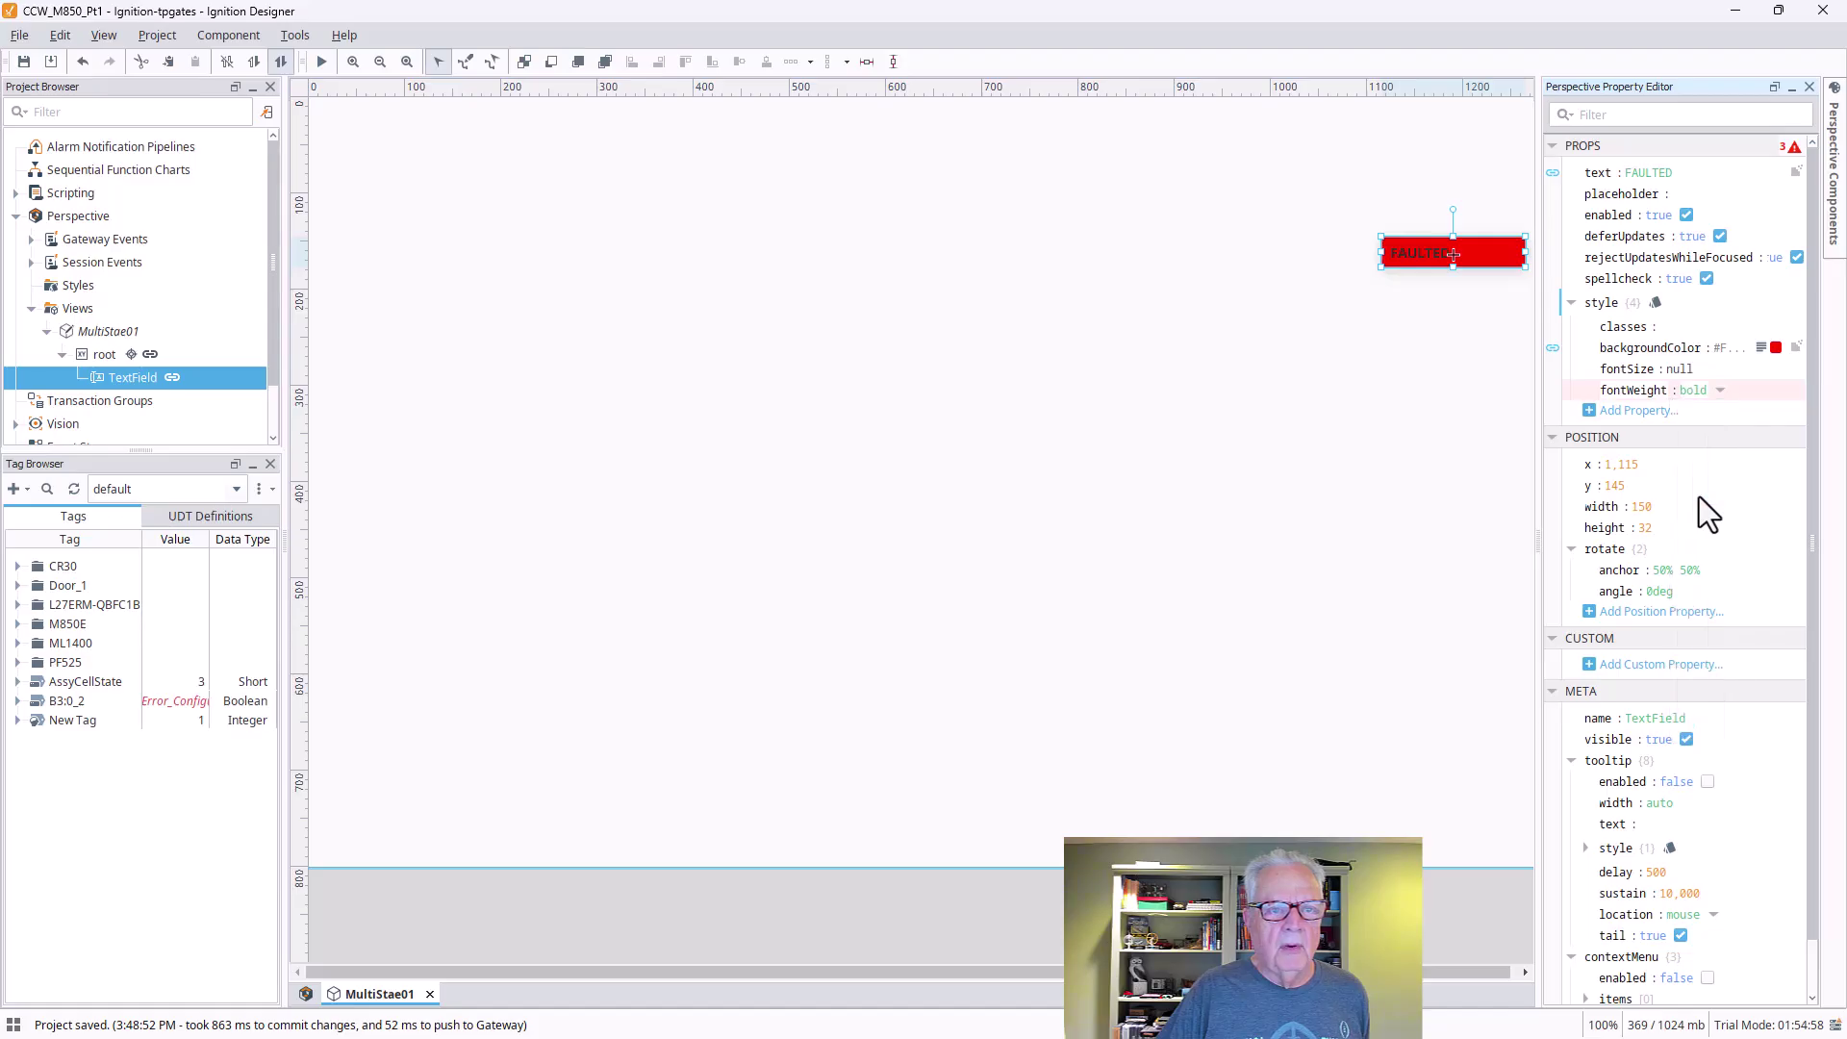
{"action": "left_click", "coordinate": [1690, 369]}
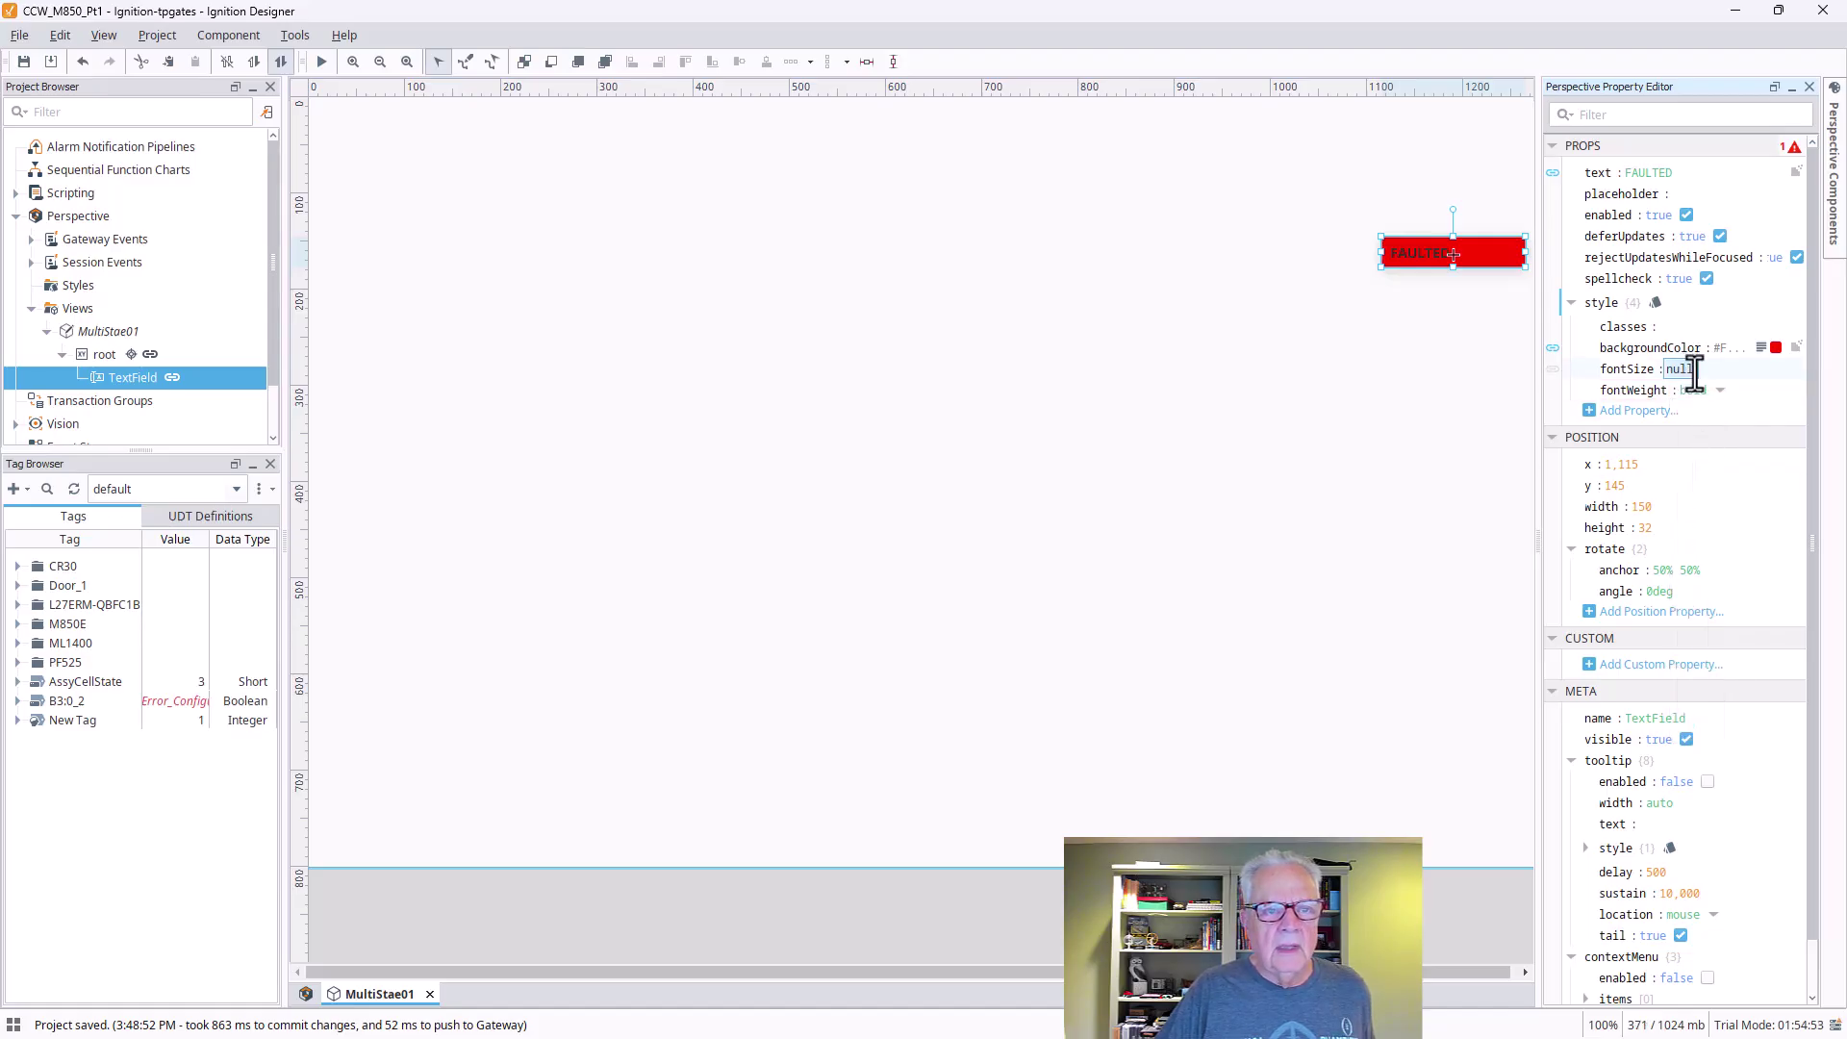
{"action": "type", "text": "24"}
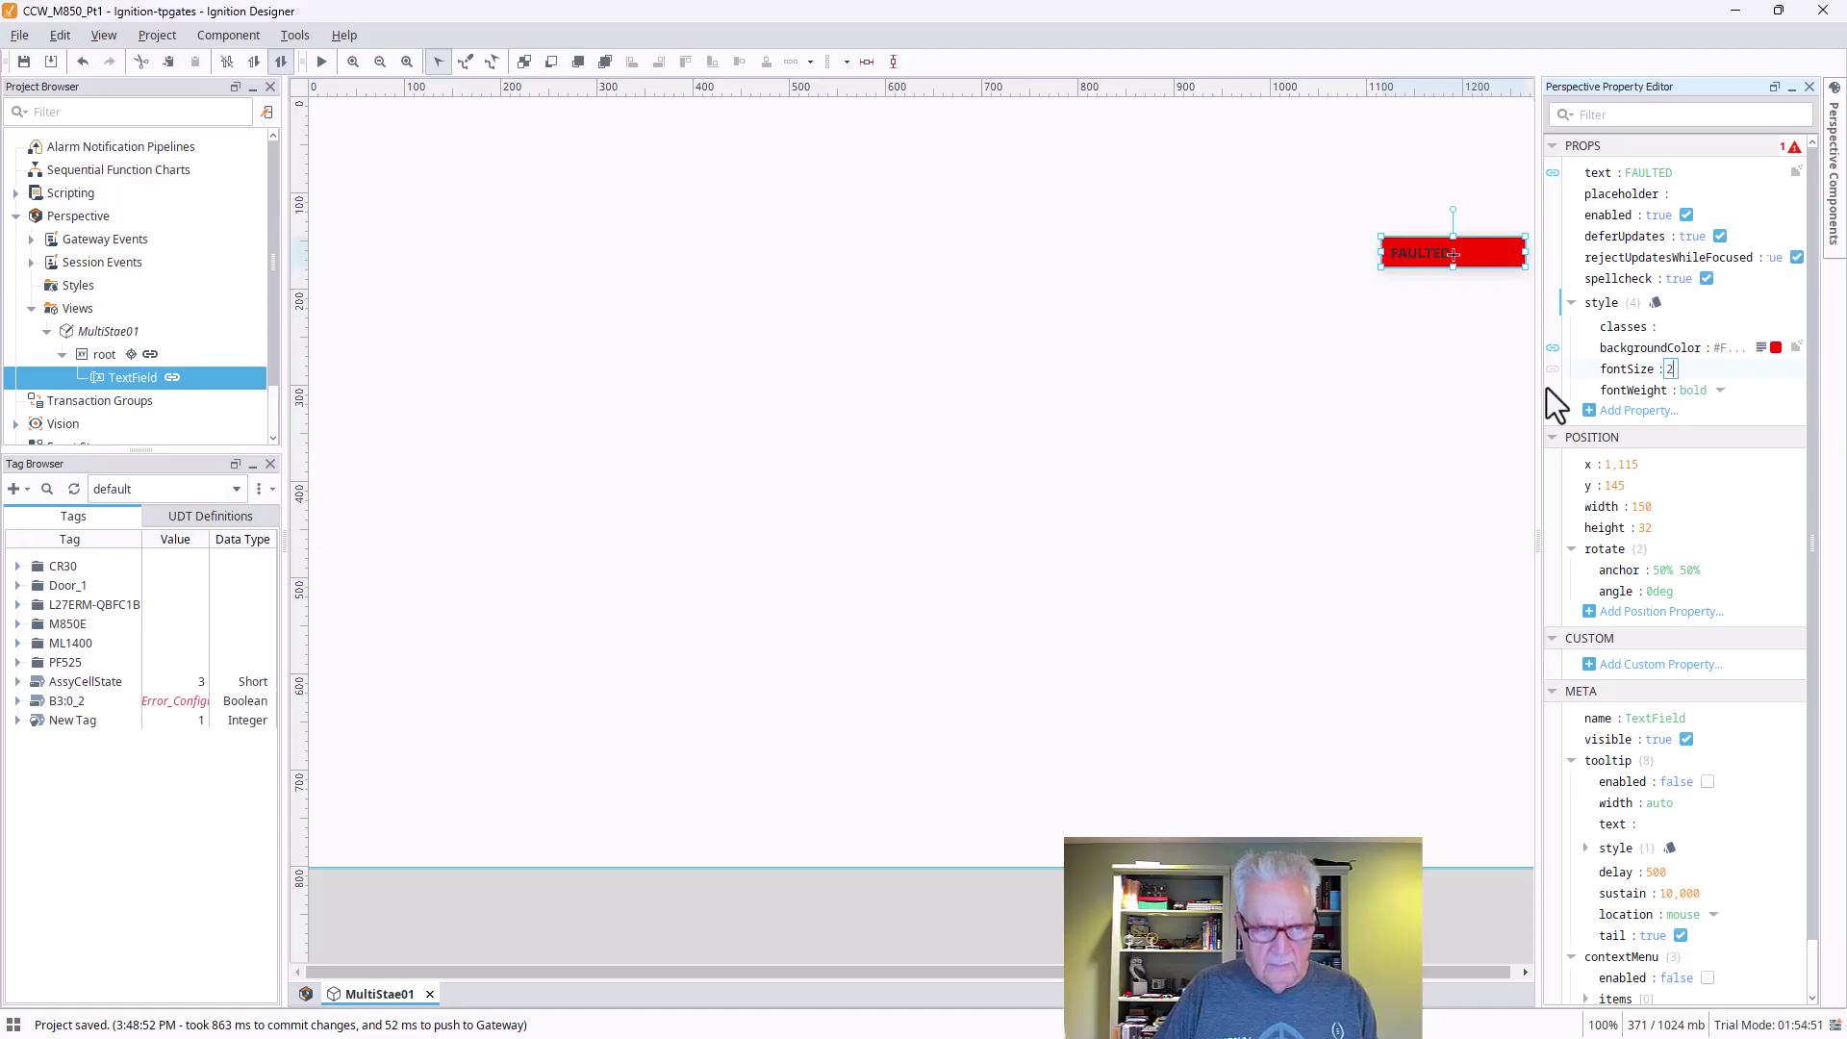
{"action": "left_click", "coordinate": [1484, 395]}
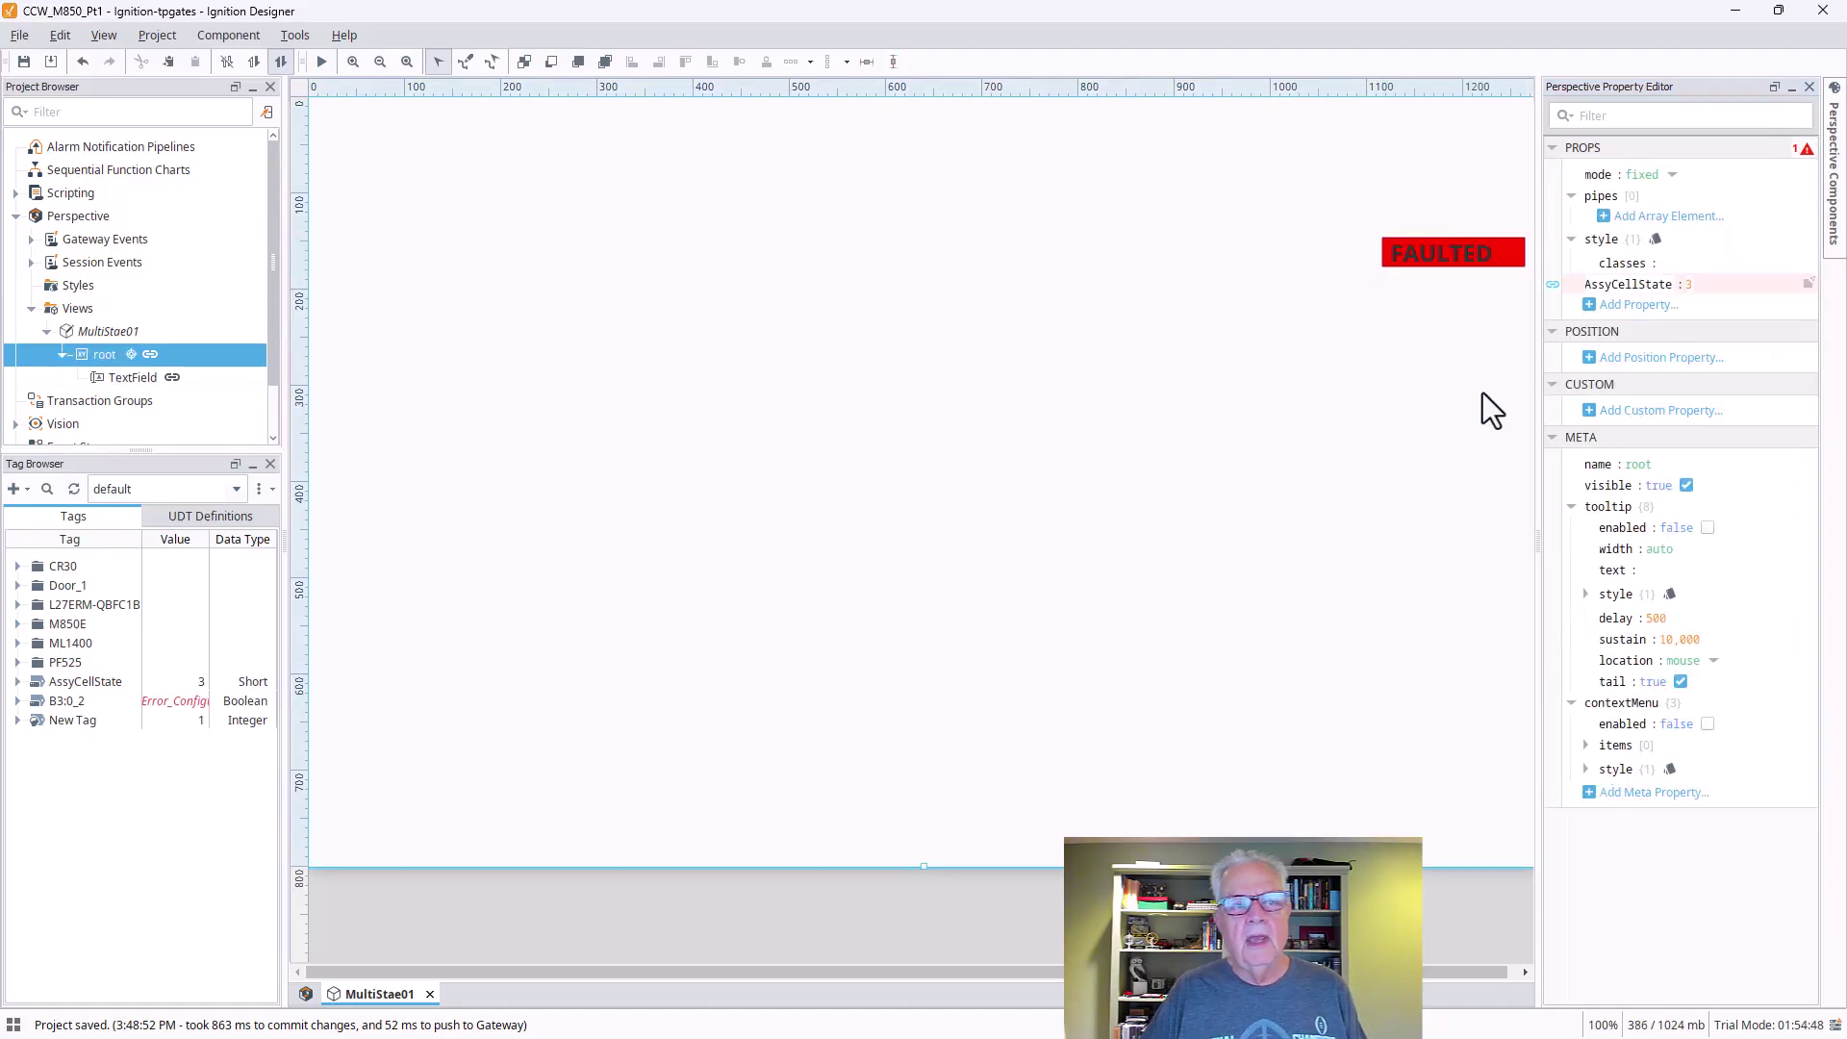
Step: Switch to Connected Components Workbench and toggle E_Stopped off in rung 4 to clear the faulted condition
{"action": "mouse_move", "coordinate": [1044, 1032]}
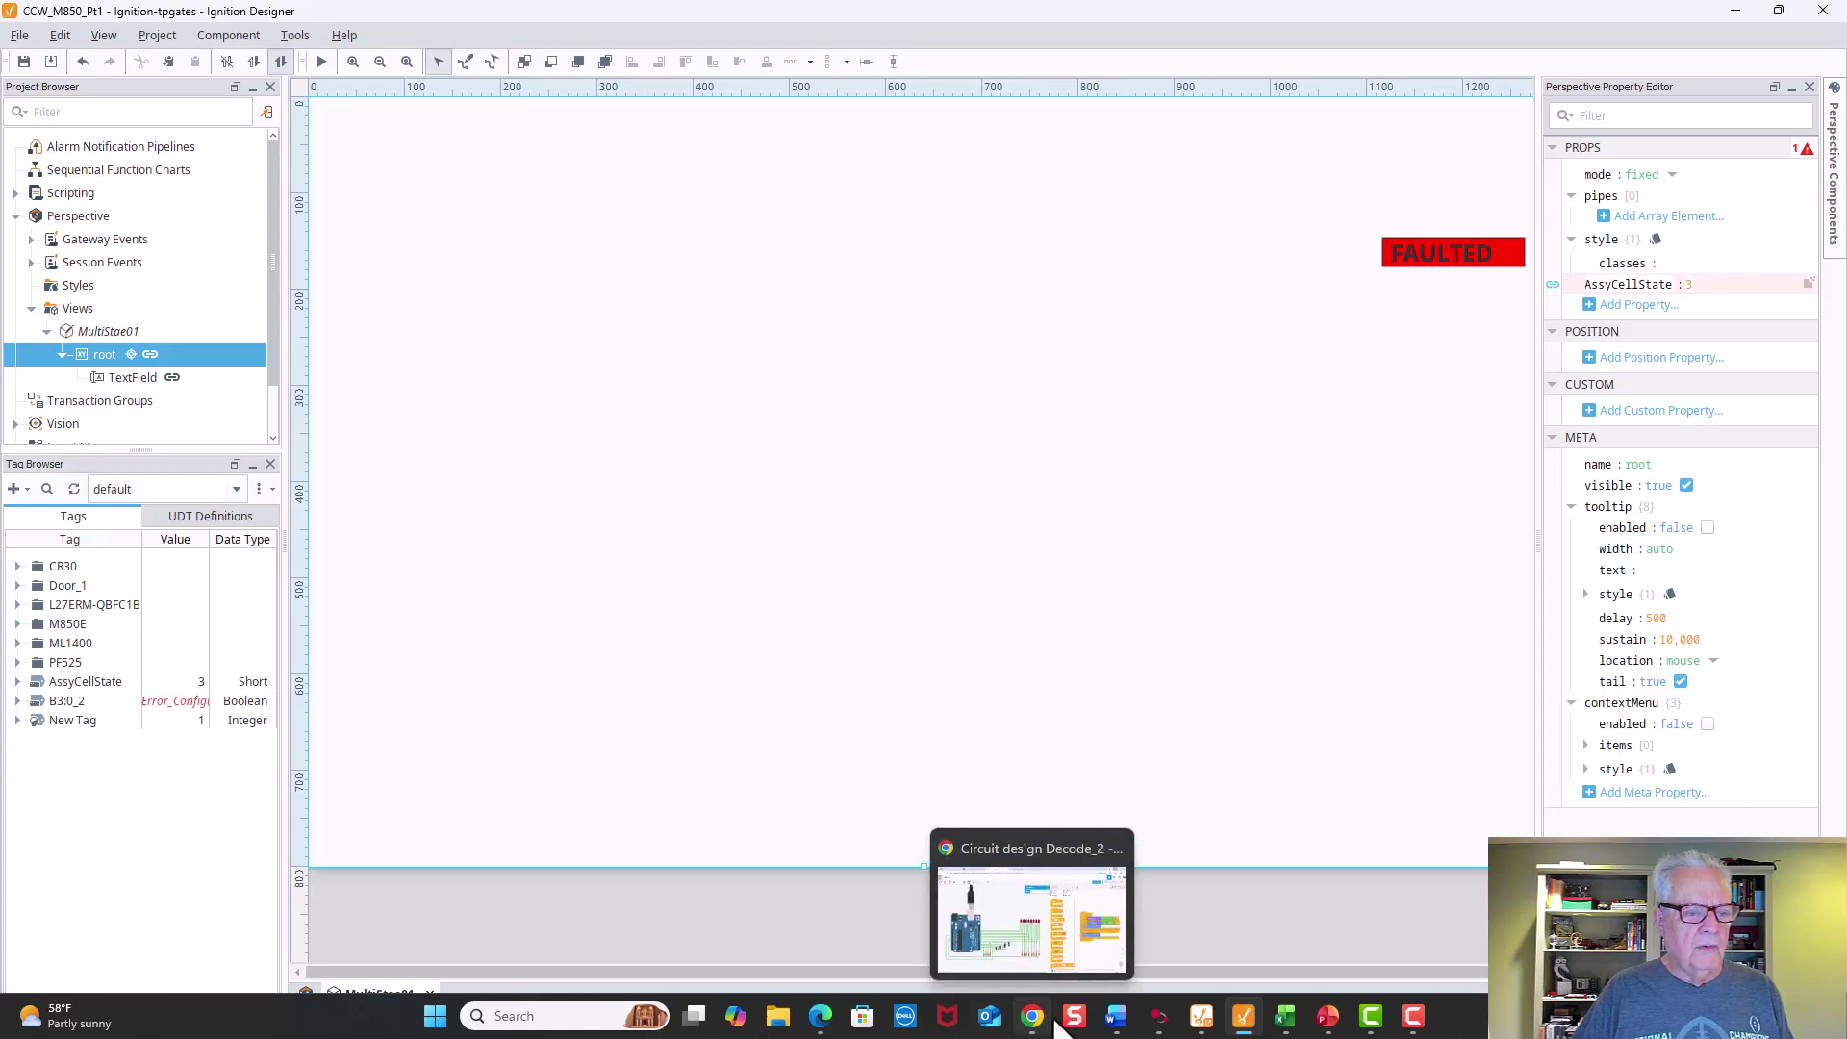
{"action": "mouse_move", "coordinate": [1140, 1032]}
{"action": "left_click", "coordinate": [1401, 923]}
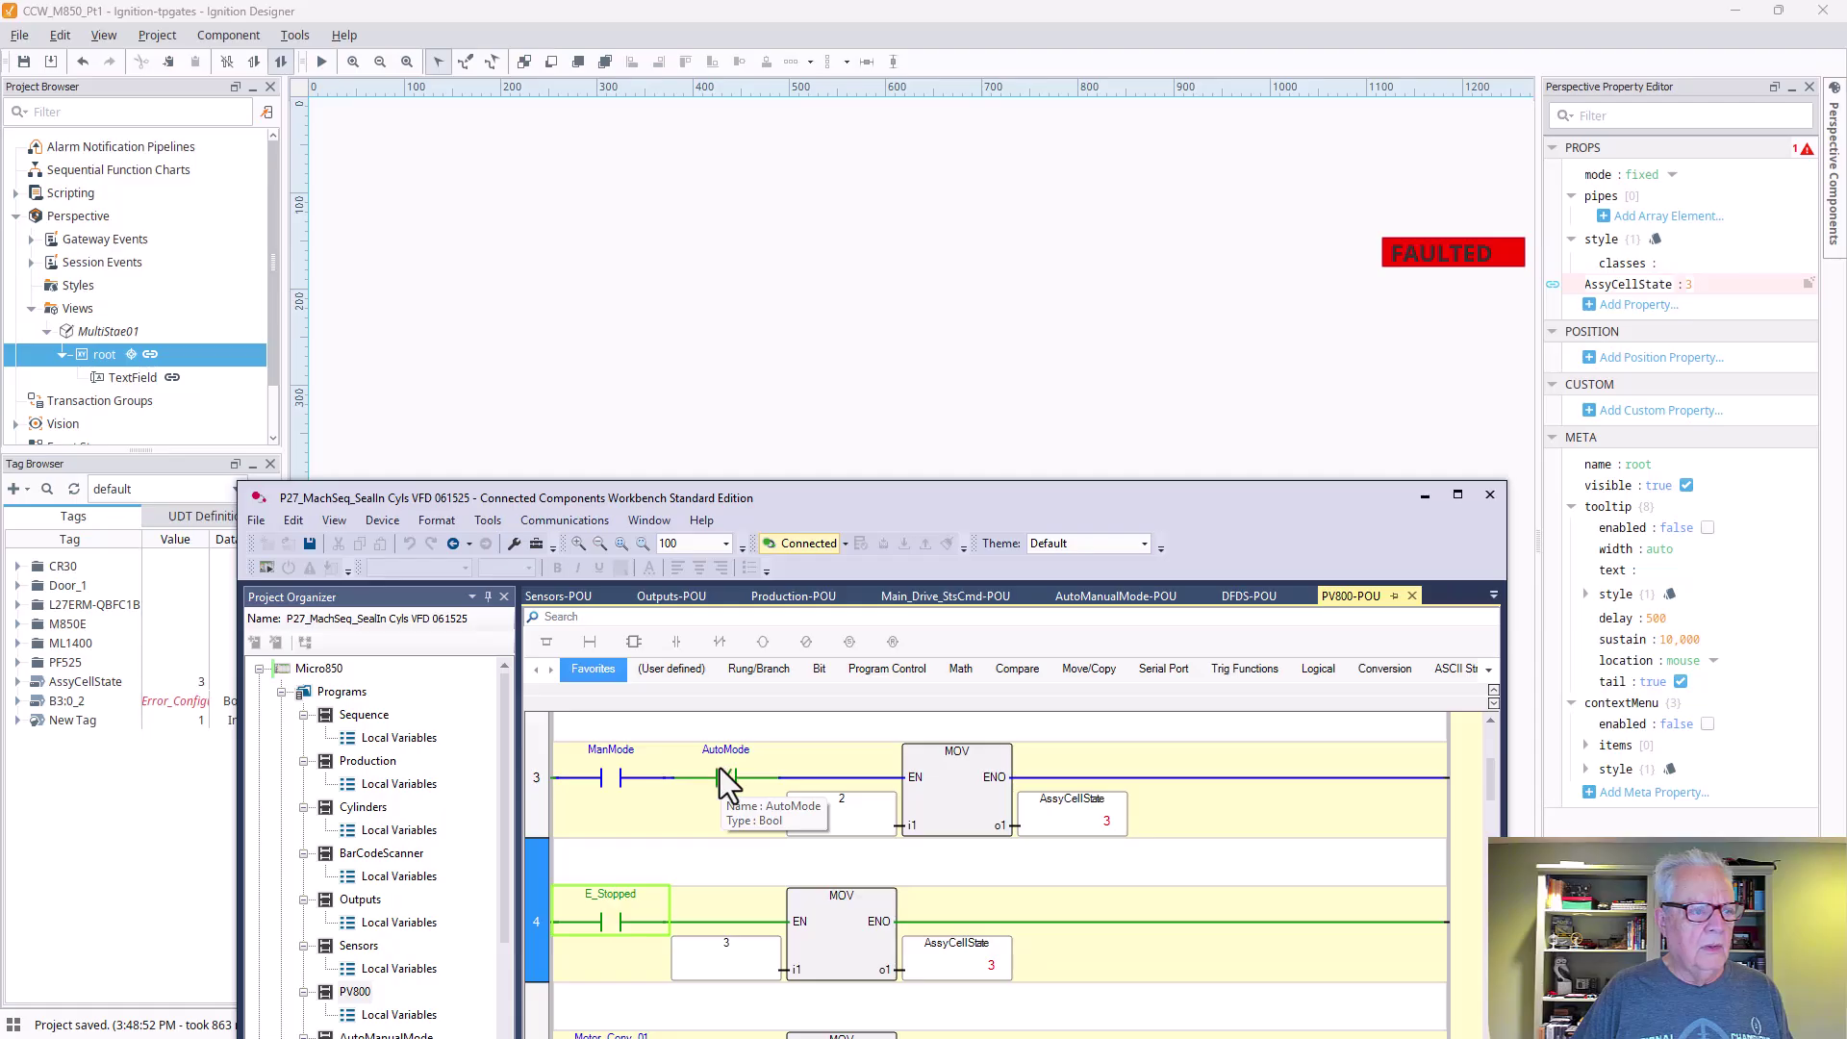
{"action": "right_click", "coordinate": [615, 910]}
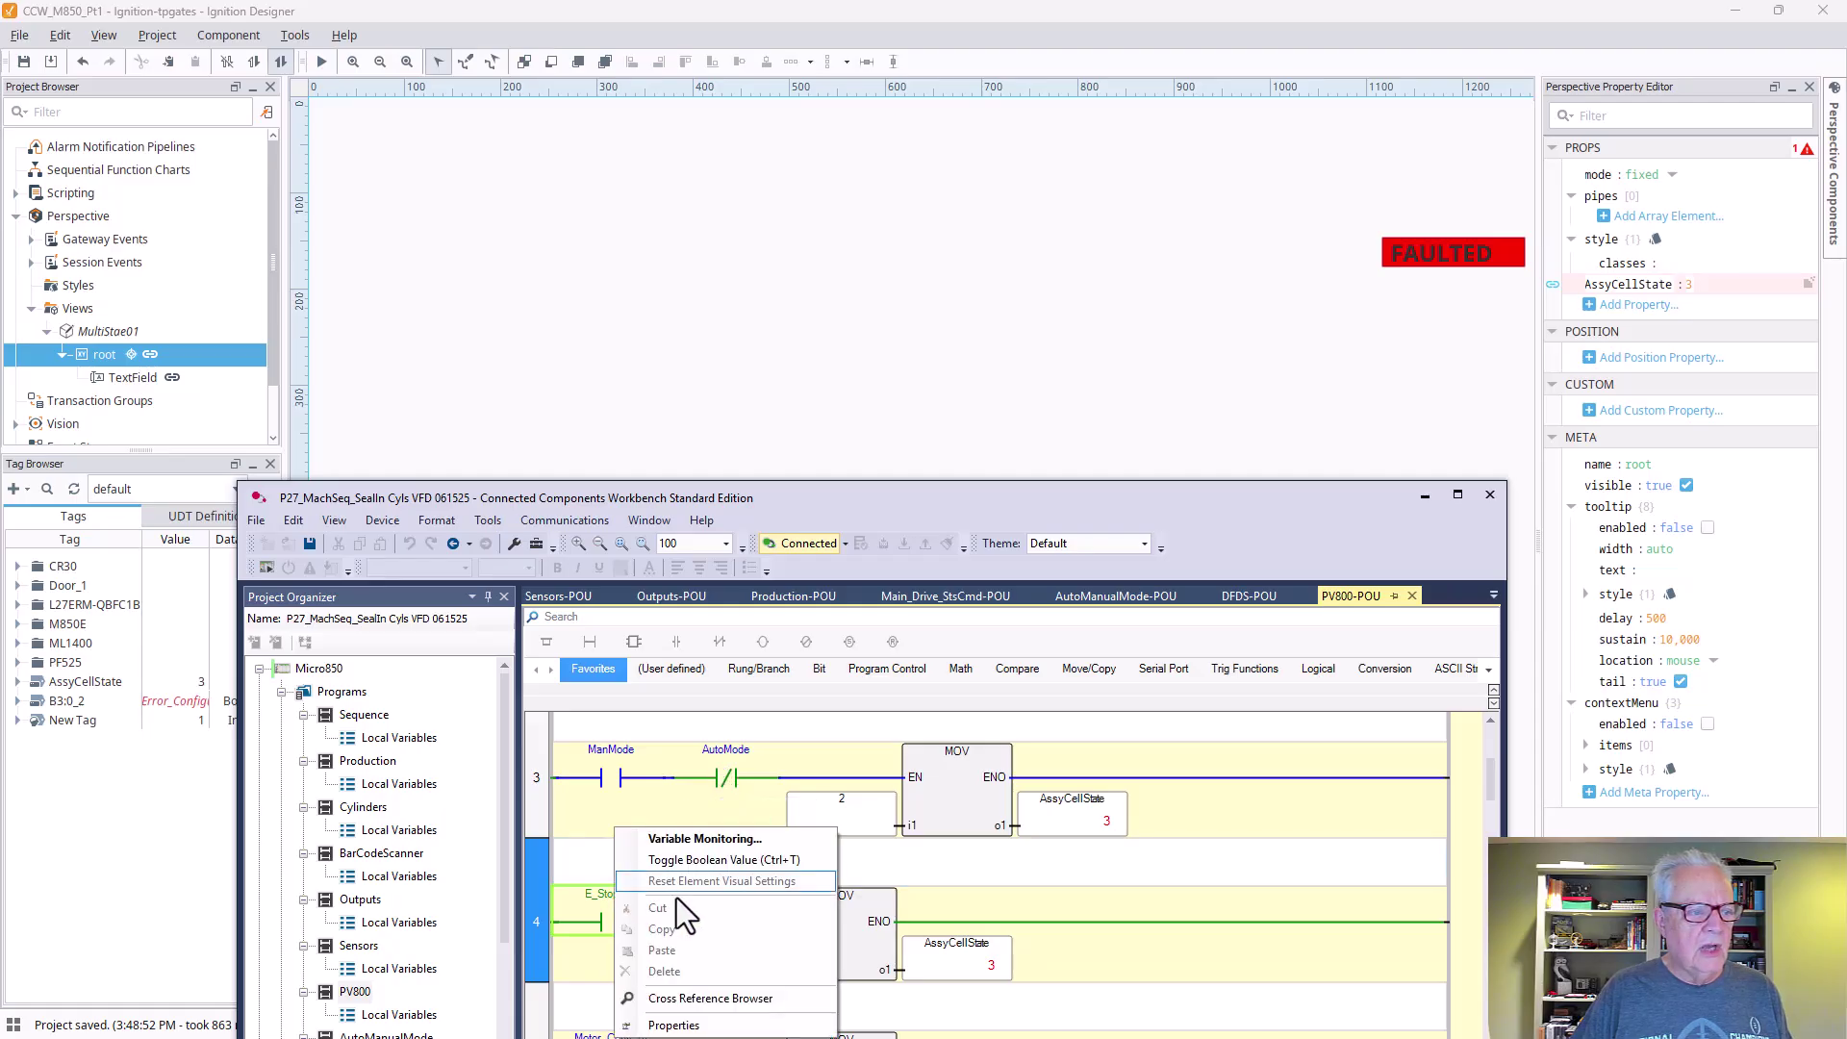
{"action": "left_click", "coordinate": [700, 861]}
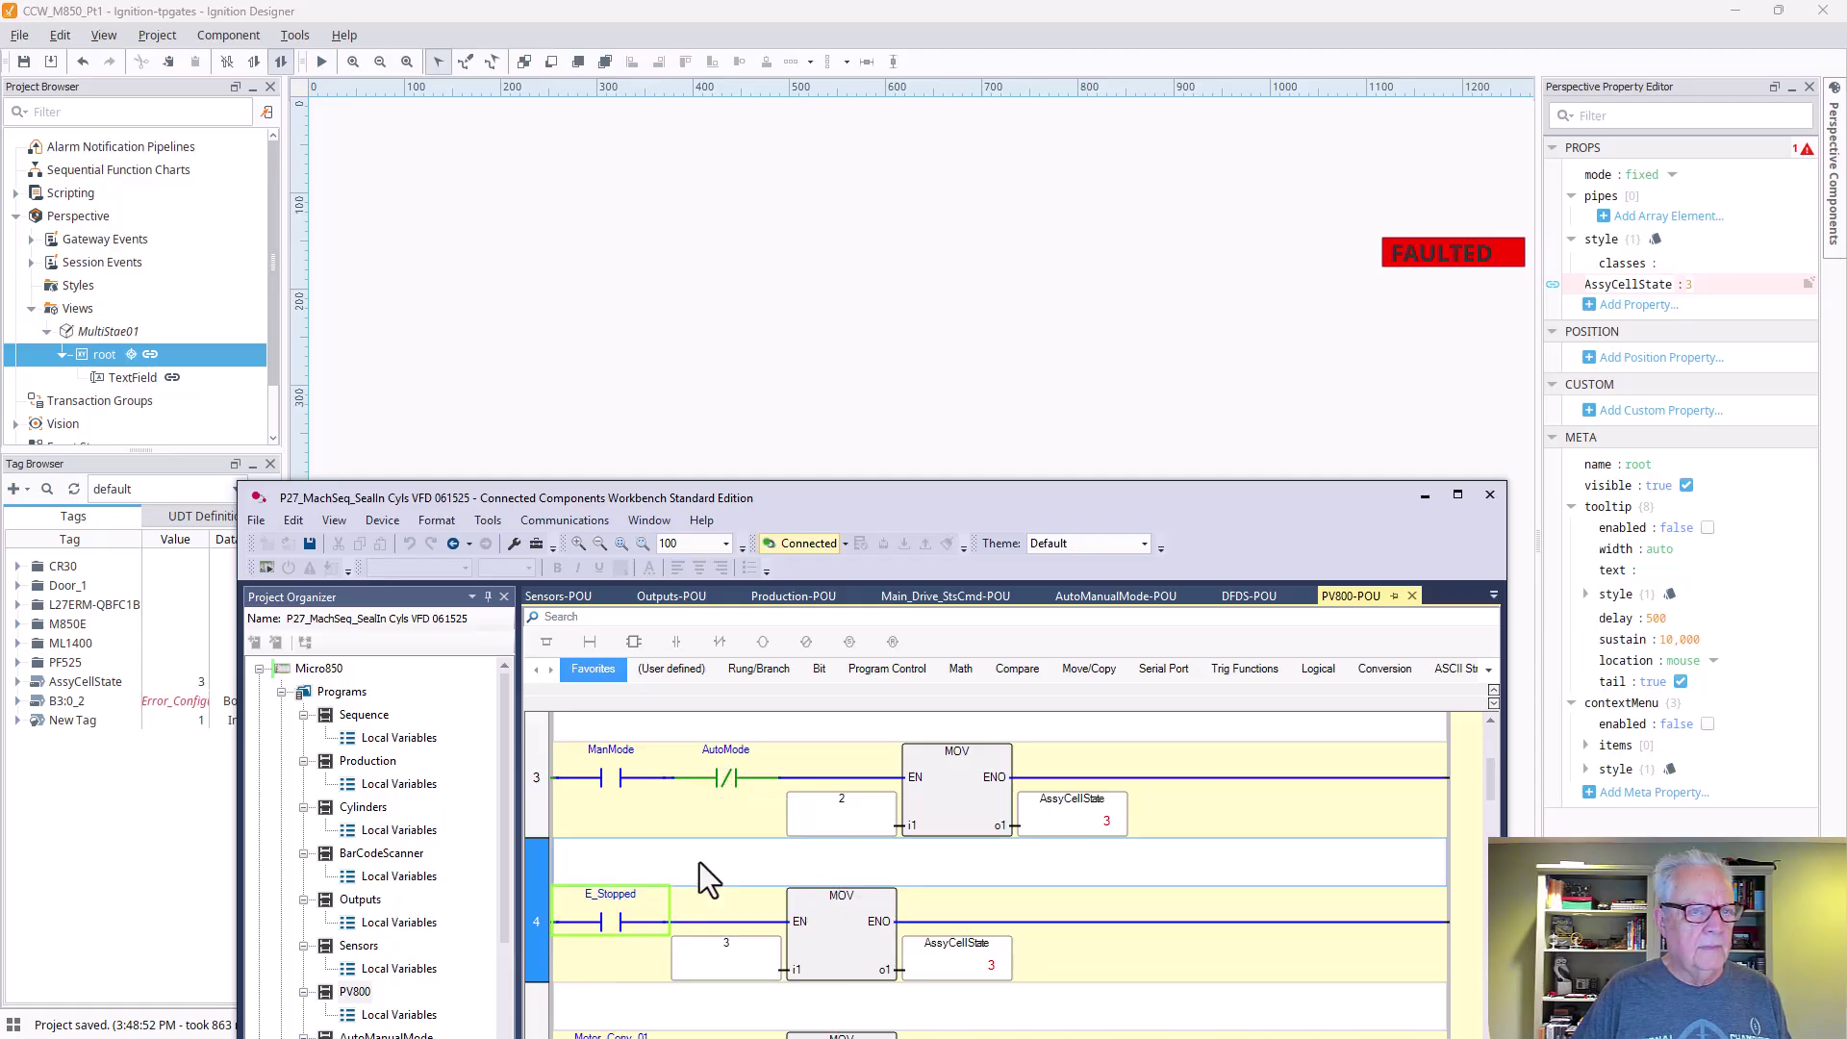
Step: Test the restyled indicator's auto state by toggling AutoMode on and back off in rung 3
{"action": "right_click", "coordinate": [721, 768]}
{"action": "left_click", "coordinate": [777, 794]}
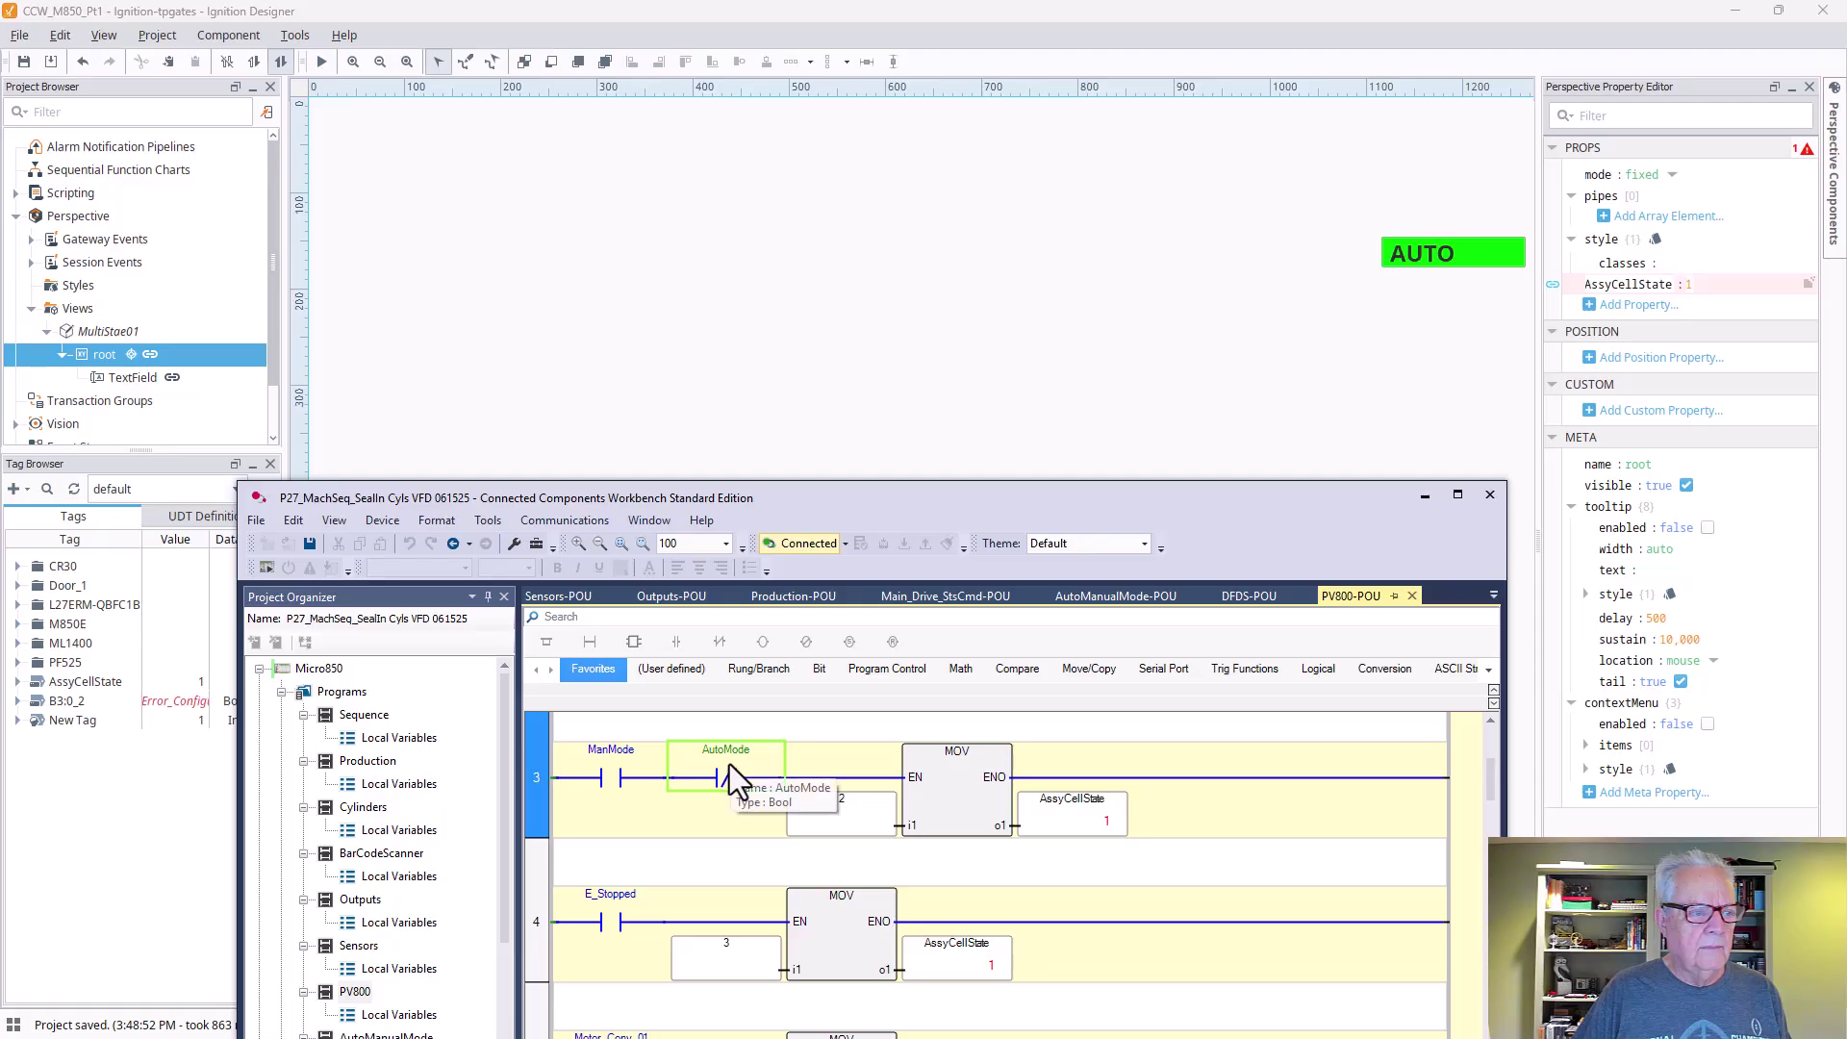
{"action": "right_click", "coordinate": [729, 764]}
{"action": "left_click", "coordinate": [782, 794]}
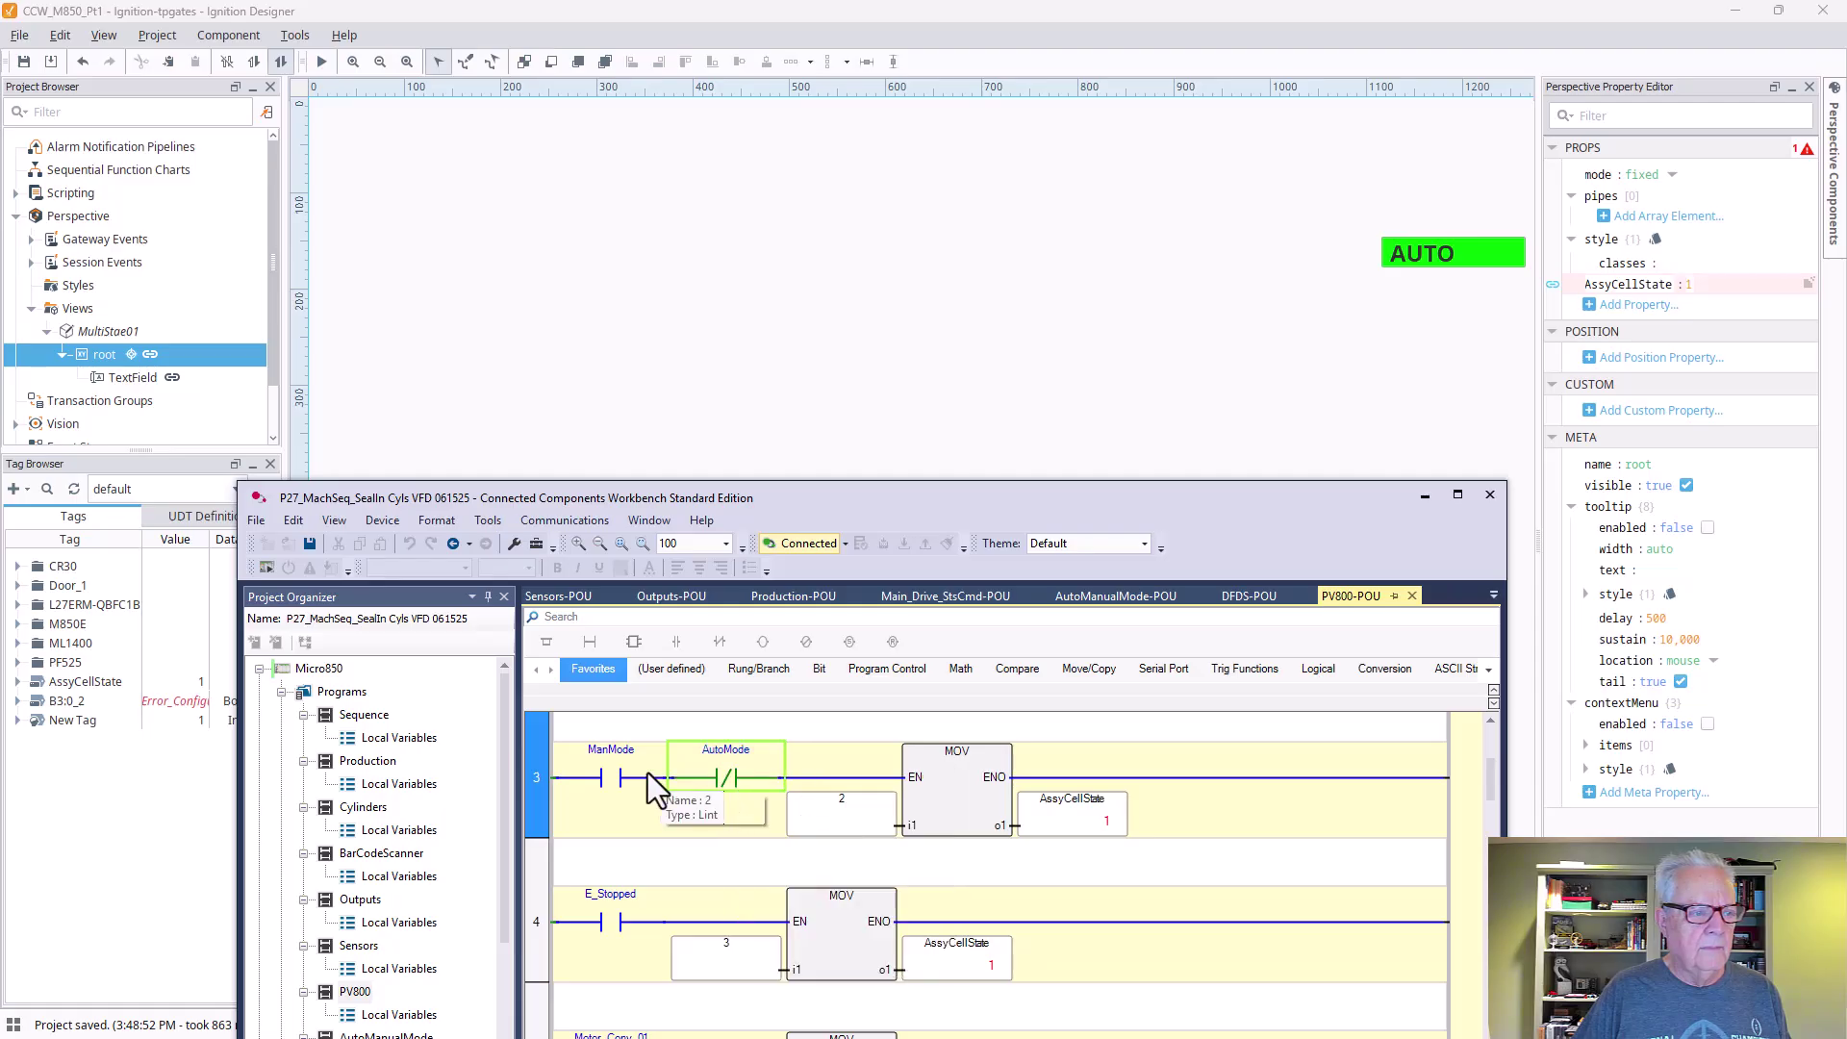
Step: Toggle ManMode on in rung 3 to test the restyled indicator's manual state
{"action": "right_click", "coordinate": [615, 762]}
{"action": "left_click", "coordinate": [684, 794]}
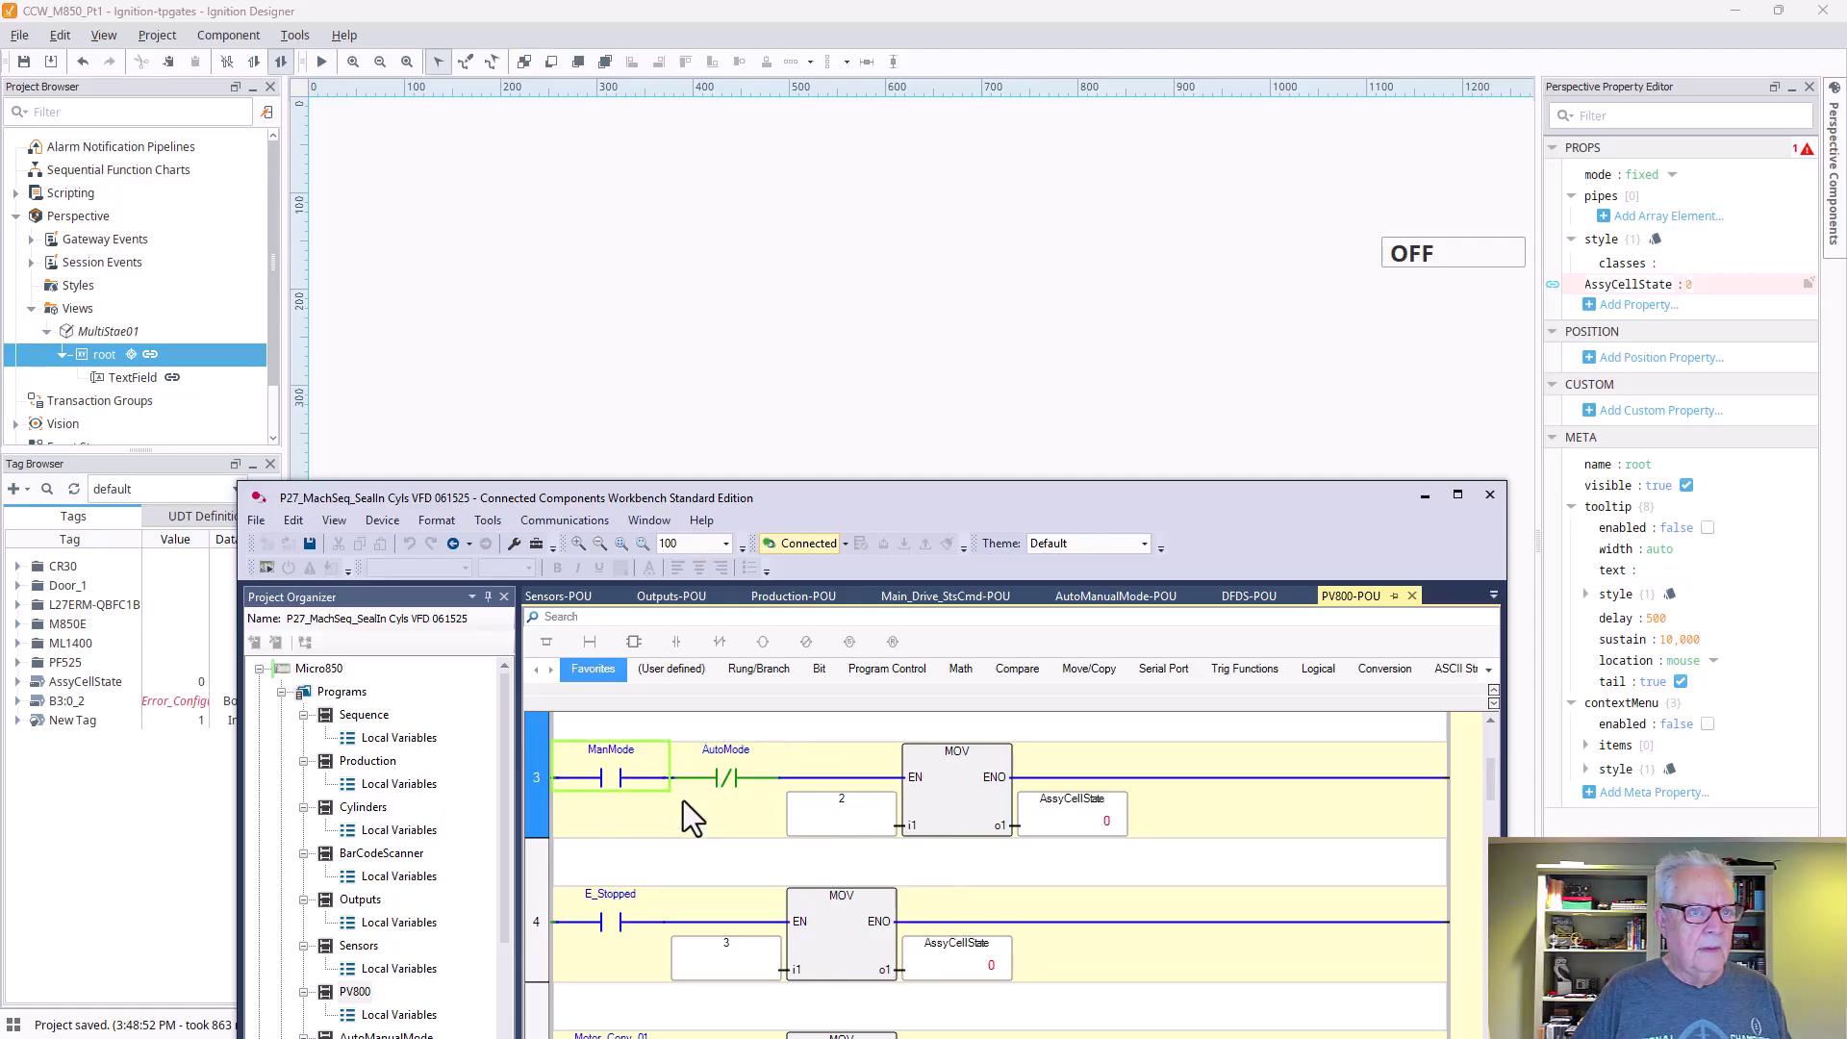